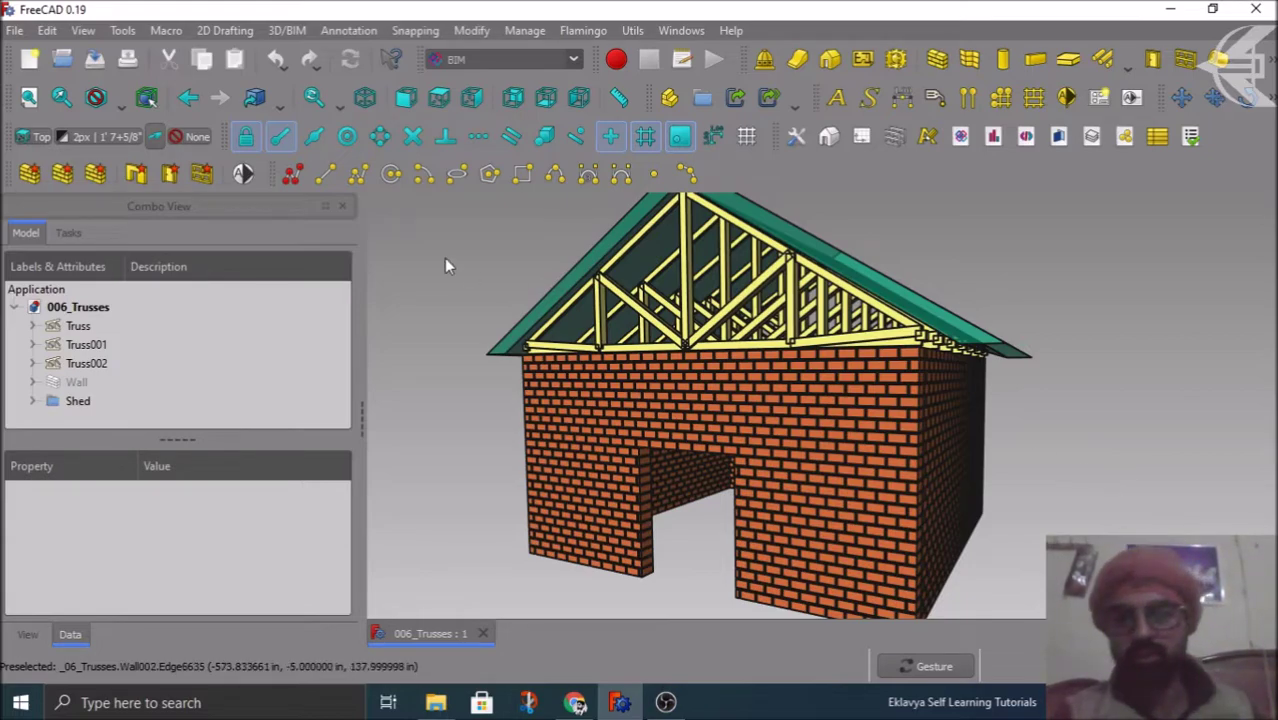
Step: Browse the BIM building command list without choosing, then orbit to face the shed's doorway
left_click(288, 34)
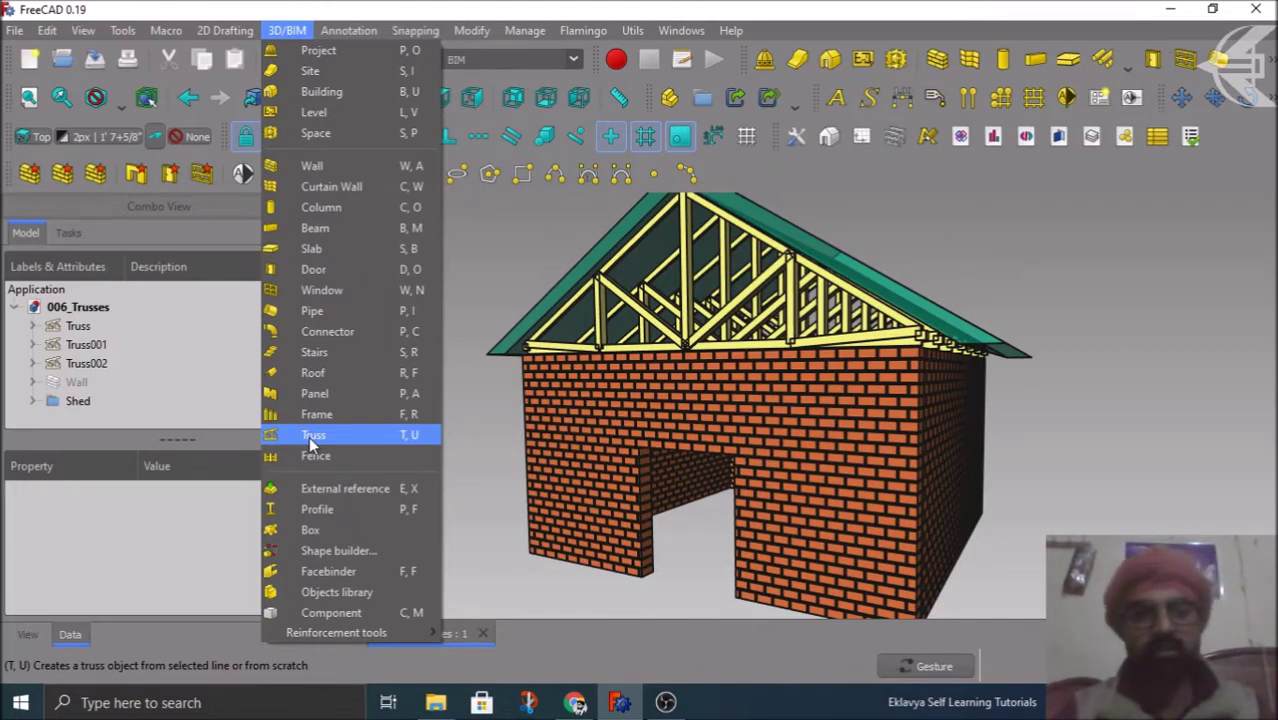
left_click(410, 346)
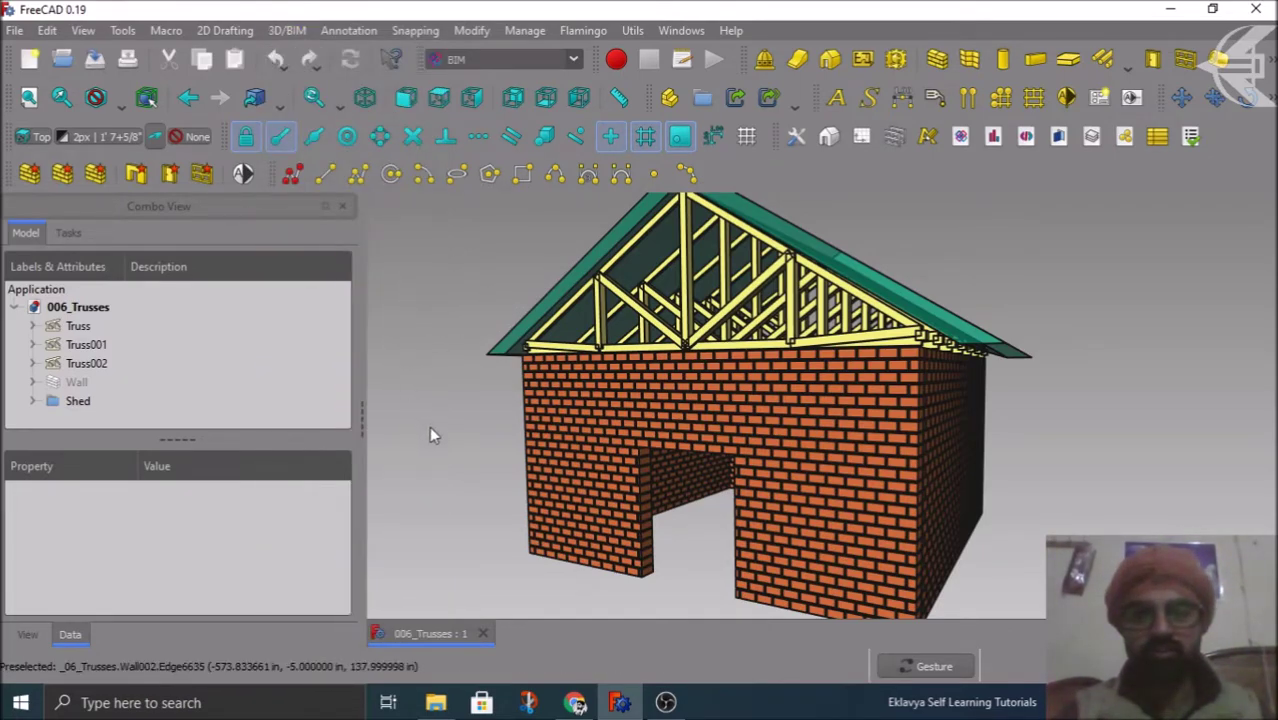
mouse_move(658, 438)
left_mouse_down()
mouse_move(731, 496)
mouse_move(862, 500)
mouse_move(761, 466)
mouse_move(1061, 391)
mouse_move(1021, 365)
mouse_move(835, 368)
left_mouse_up()
scroll(761, 466, "up", 2)
scroll(761, 466, "down", 2)
scroll(835, 368, "down", 3)
scroll(1176, 478, "up", 3)
Step: Rotate and zoom the view toward the overlapping side trusses
mouse_move(1084, 490)
left_mouse_down()
mouse_move(886, 477)
mouse_move(845, 499)
mouse_move(1033, 550)
left_mouse_up()
scroll(845, 499, "down", 3)
scroll(1025, 525, "down", 3)
scroll(1032, 485, "up", 5)
scroll(764, 461, "down", 2)
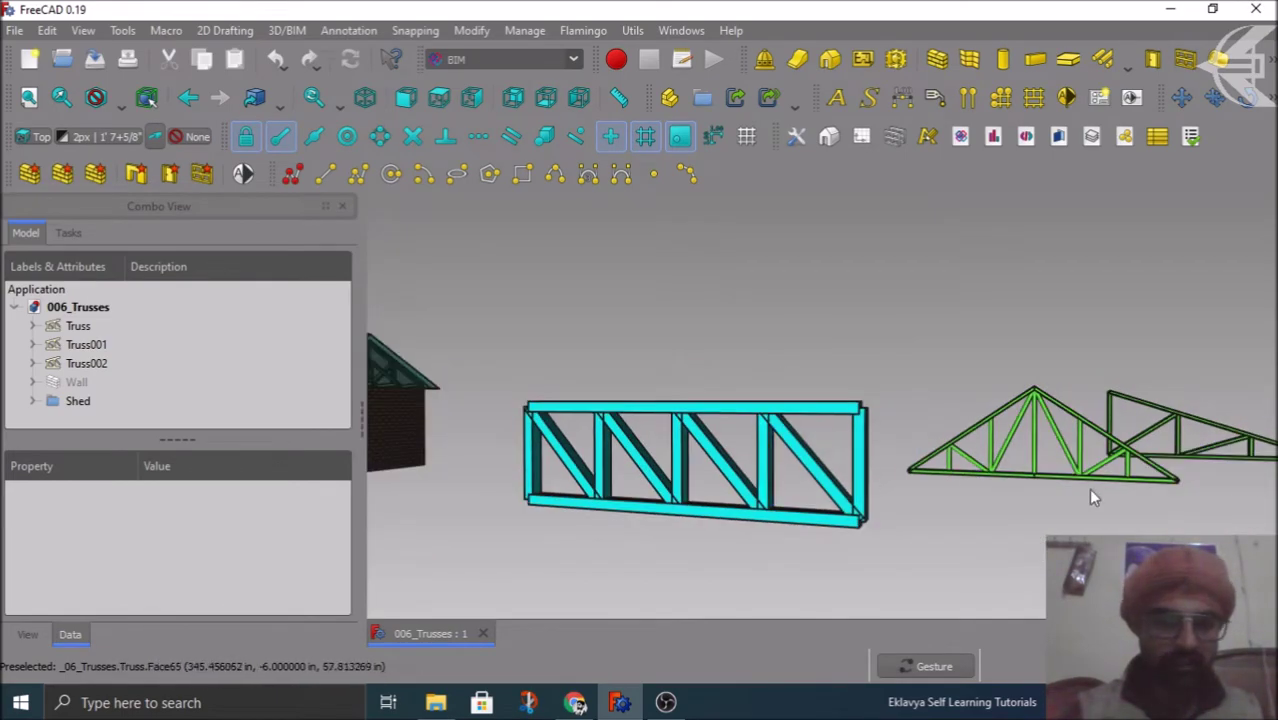
scroll(1040, 432, "up", 3)
scroll(774, 424, "down", 3)
scroll(1110, 420, "down", 1)
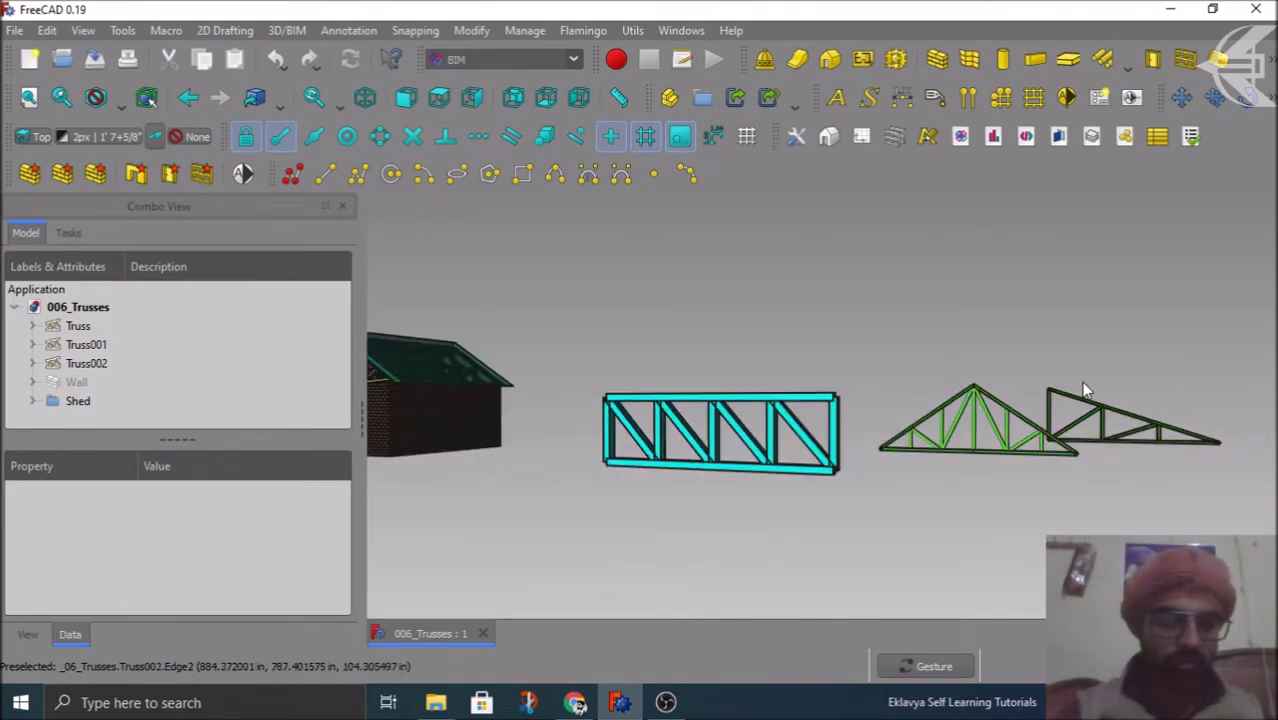
Step: Pan and orbit low under the roof trusses, then close the 006_Trusses document
right_click_drag(864, 522, 890, 528)
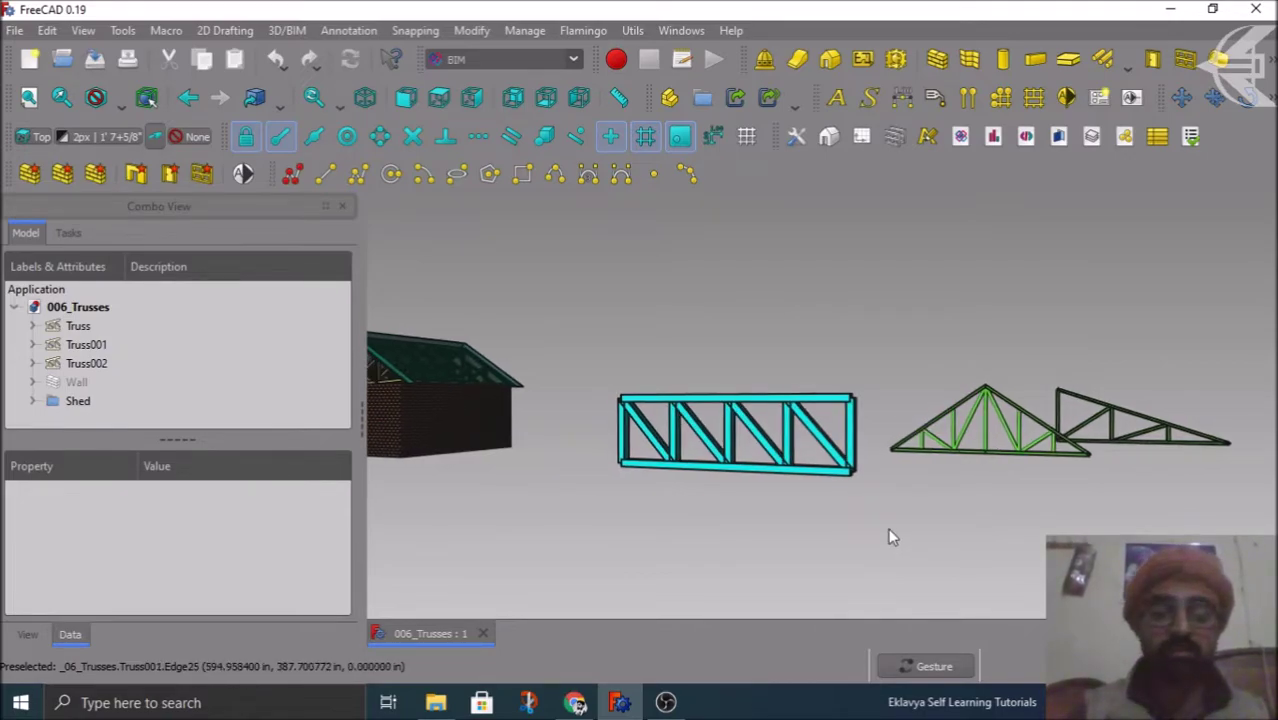
scroll(985, 405, "down", 2)
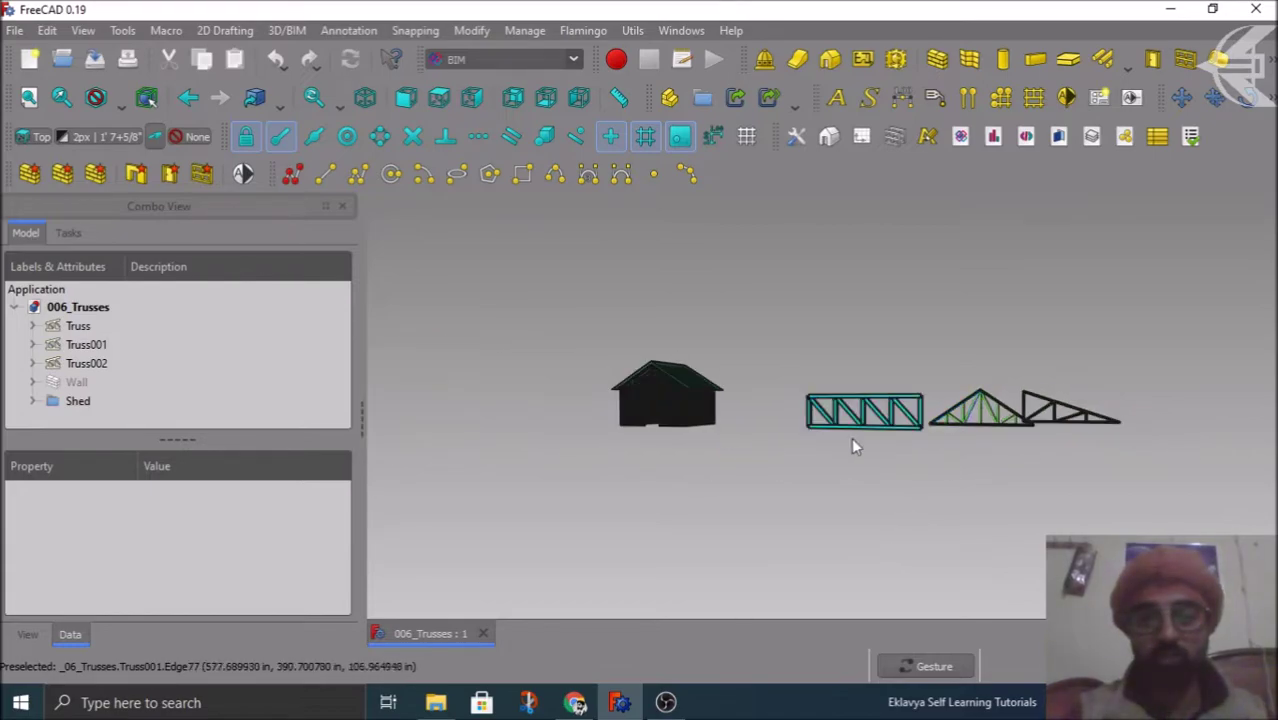
mouse_move(797, 455)
left_mouse_down()
mouse_move(756, 496)
mouse_move(899, 505)
left_mouse_up()
scroll(513, 403, "up", 3)
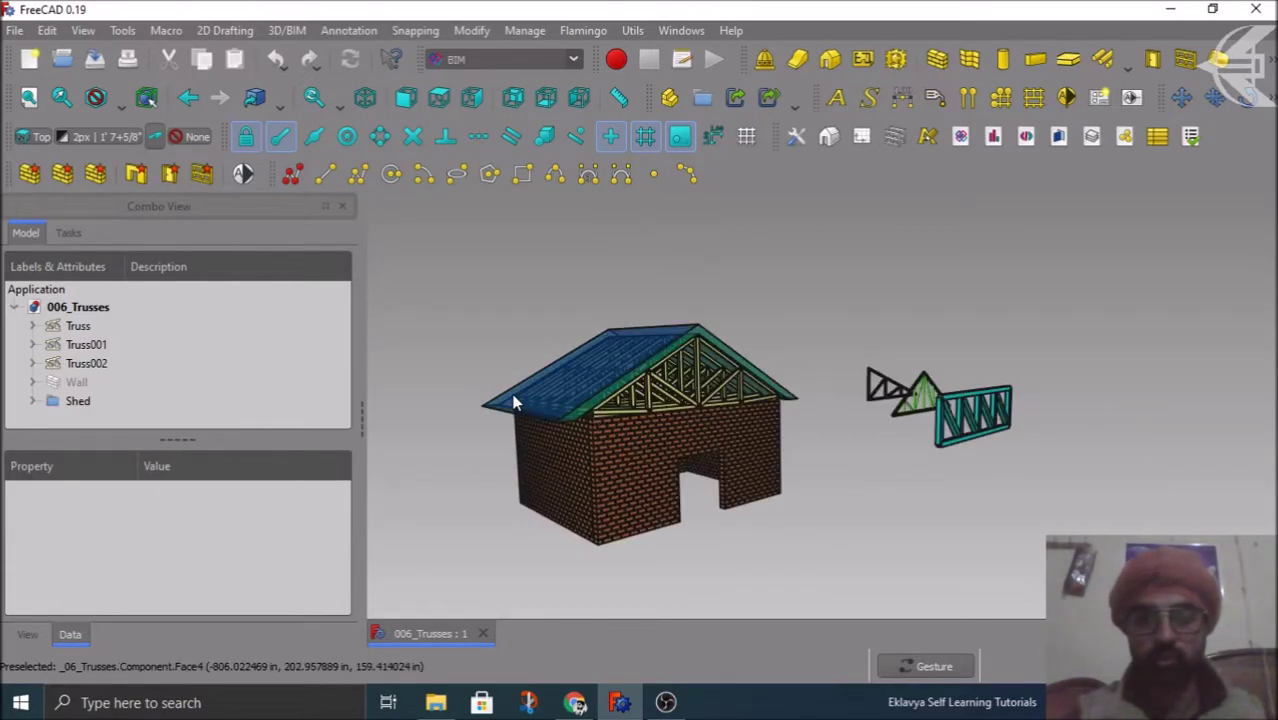
scroll(531, 397, "up", 3)
scroll(532, 397, "down", 3)
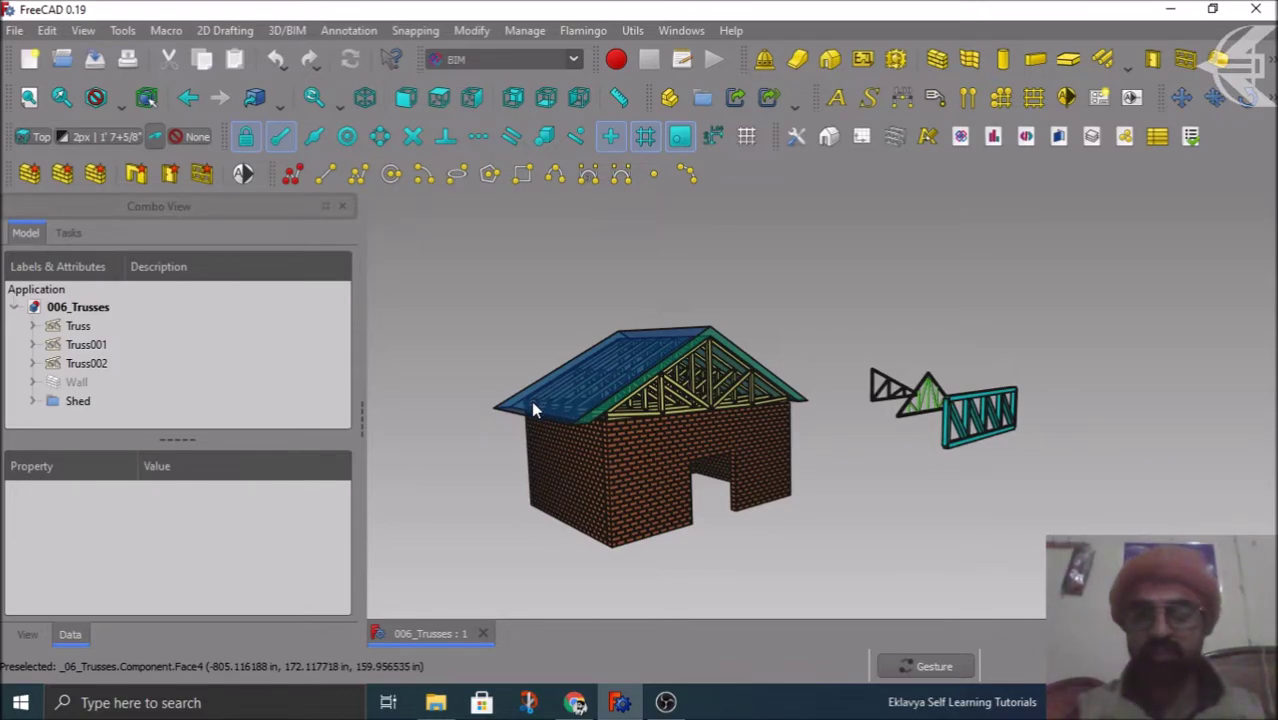
scroll(665, 522, "up", 3)
scroll(600, 460, "up", 3)
scroll(640, 520, "down", 5)
left_click_drag(650, 536, 747, 428)
scroll(716, 430, "up", 2)
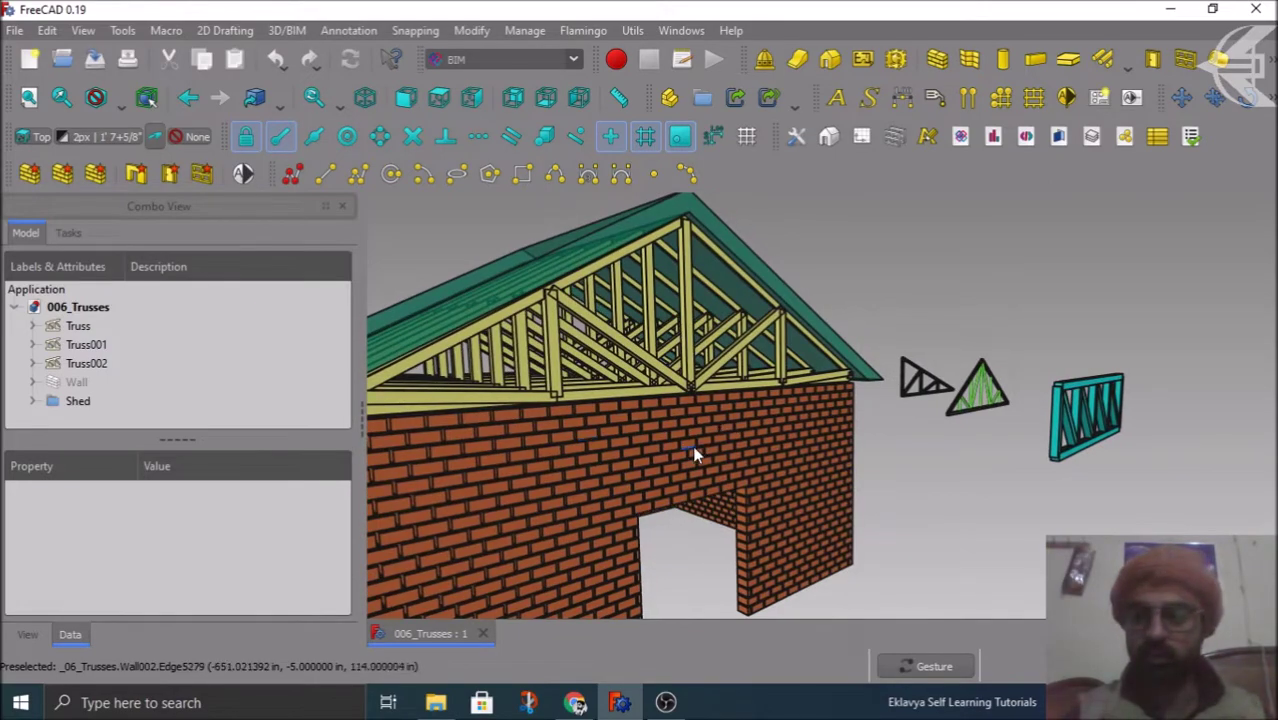
left_click(482, 632)
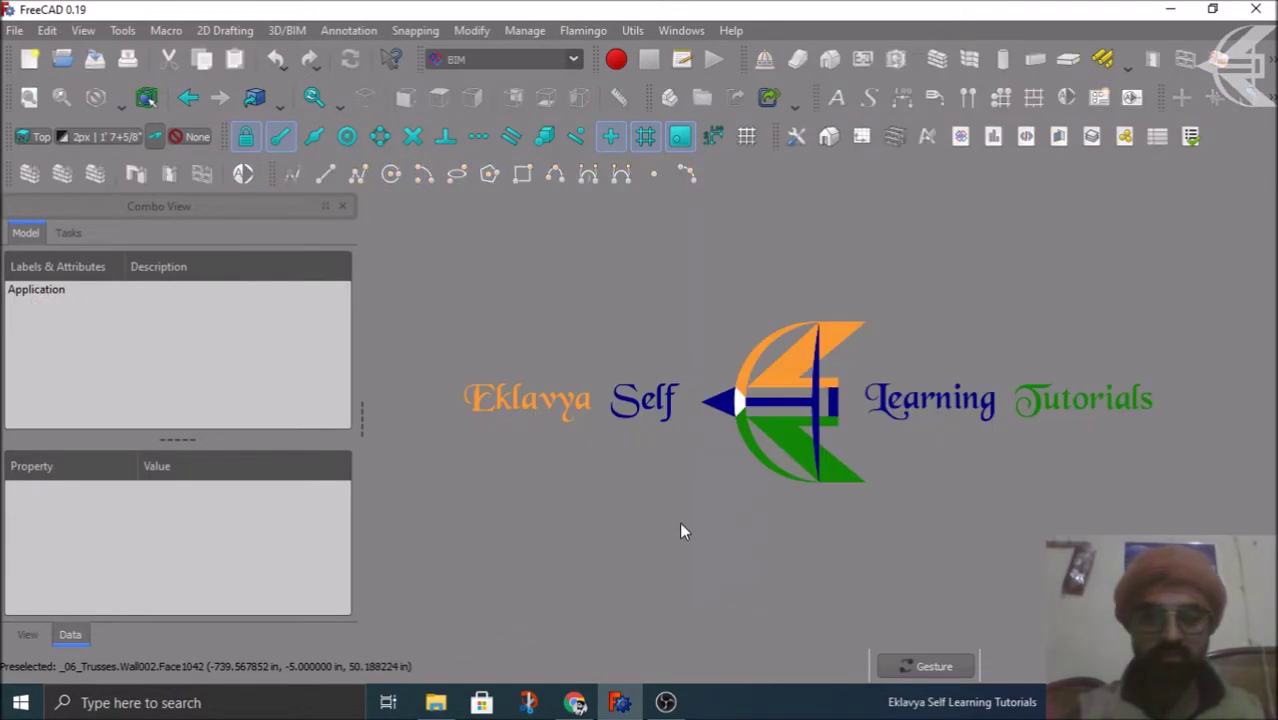
Step: In a new document, draw a Draft line from the origin with length 1 along X
left_click(29, 62)
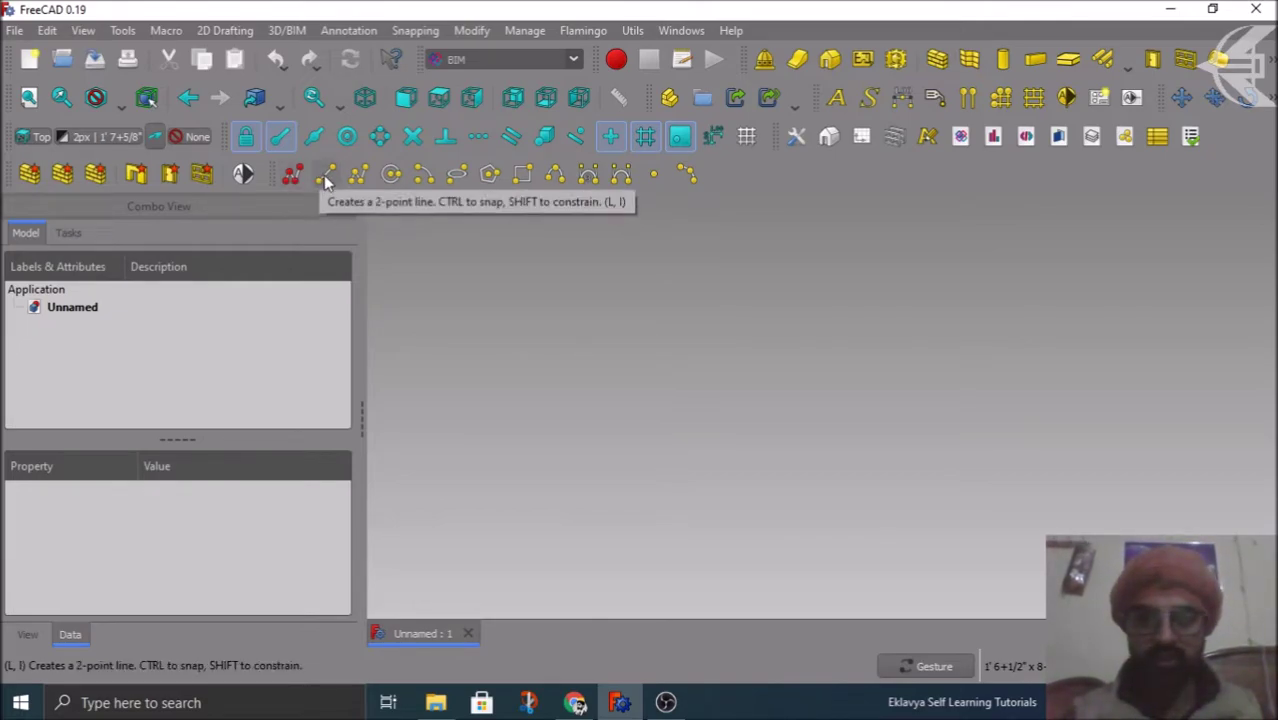
left_click(325, 174)
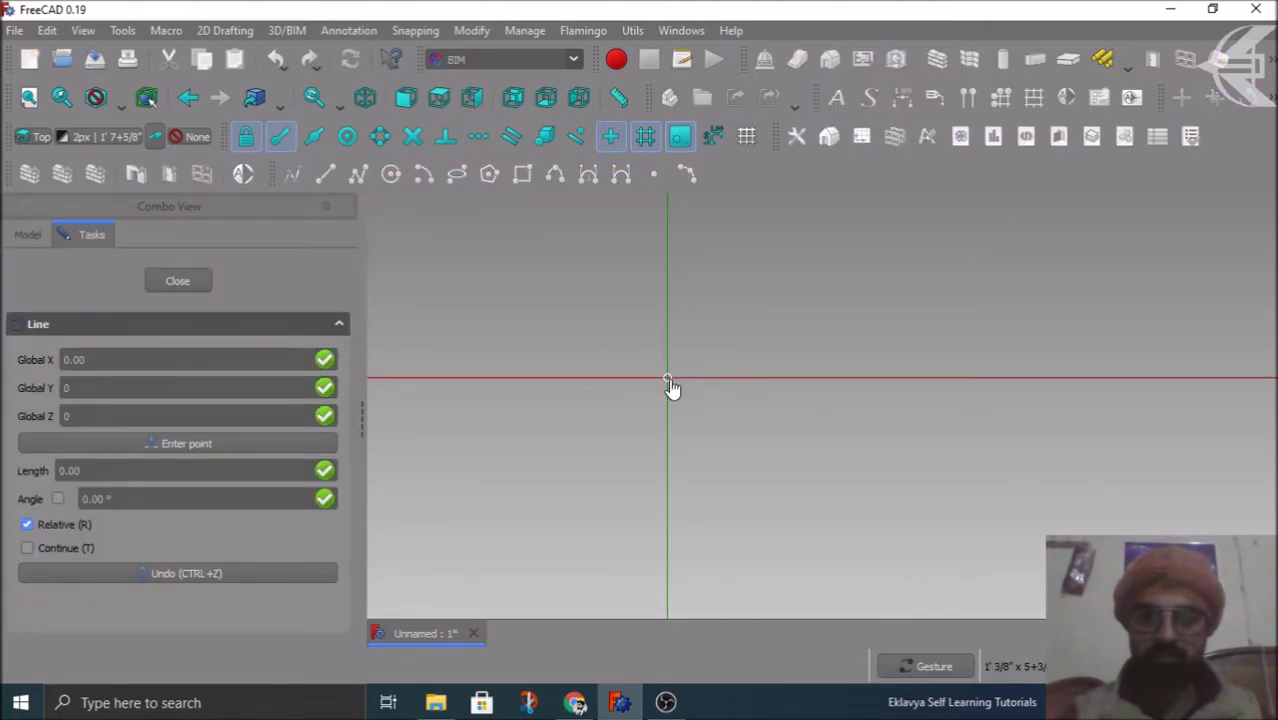
left_click(620, 405)
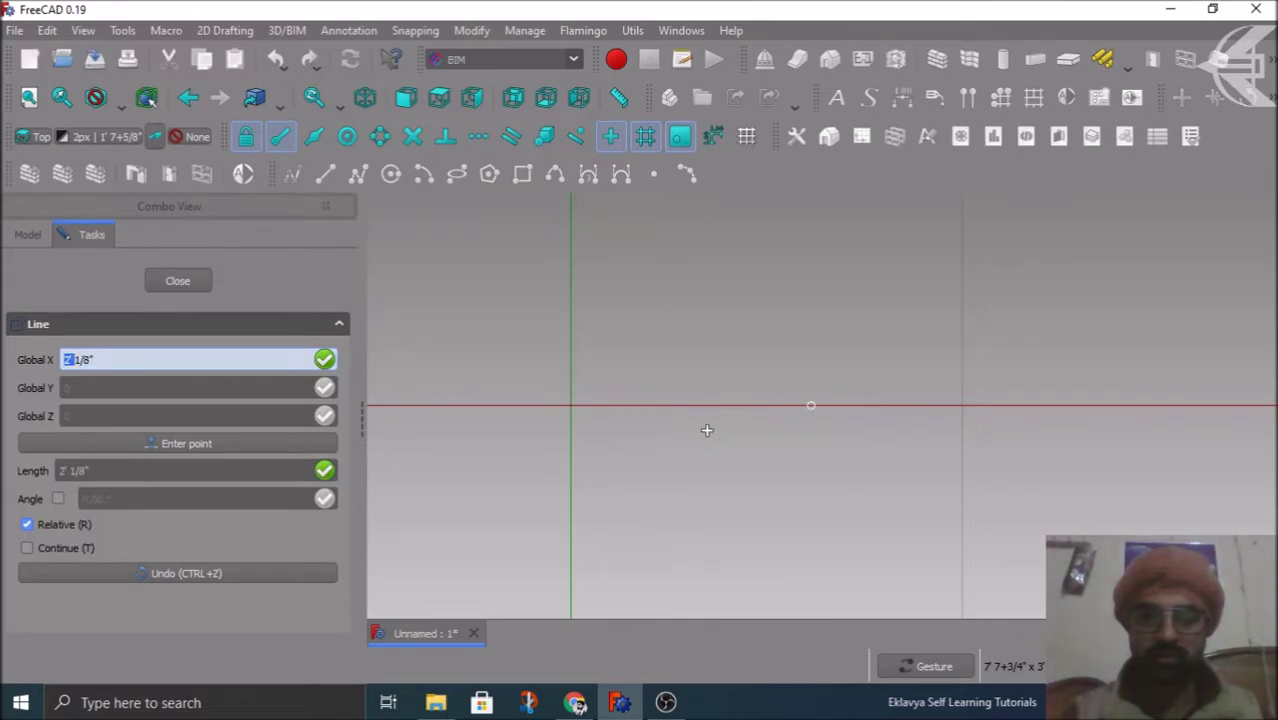
scroll(707, 430, "down", 5)
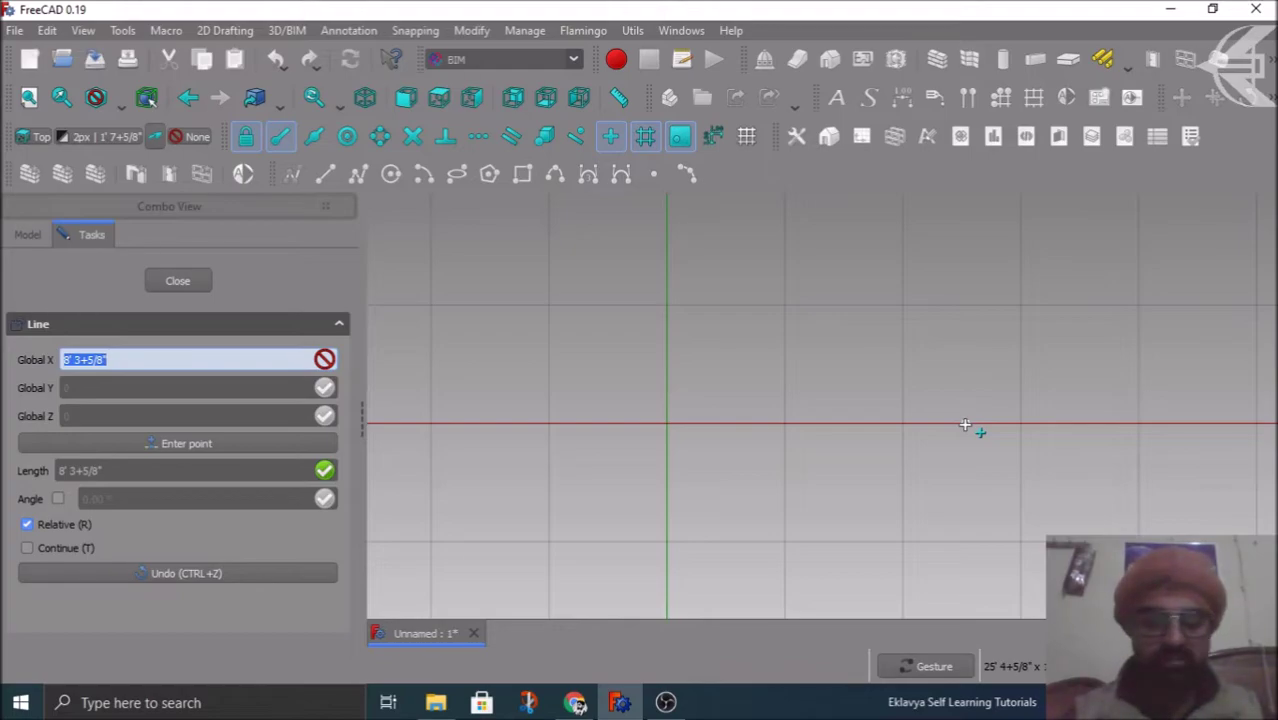
type("12")
key("Return")
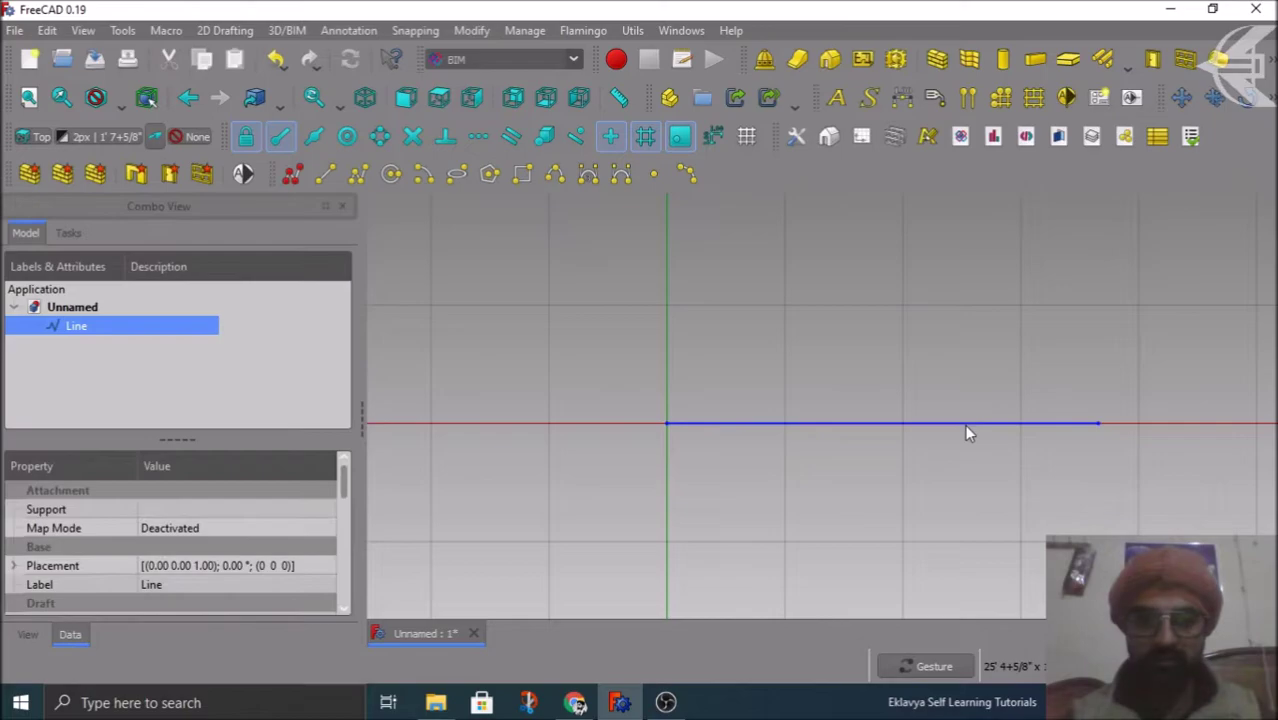
Step: Tilt the view, then select the Line in the tree after browsing the BIM command list
scroll(882, 309, "down", 2)
mouse_move(859, 518)
left_mouse_down()
mouse_move(953, 425)
mouse_move(976, 425)
mouse_move(702, 438)
mouse_move(877, 439)
left_mouse_up()
left_click(877, 440)
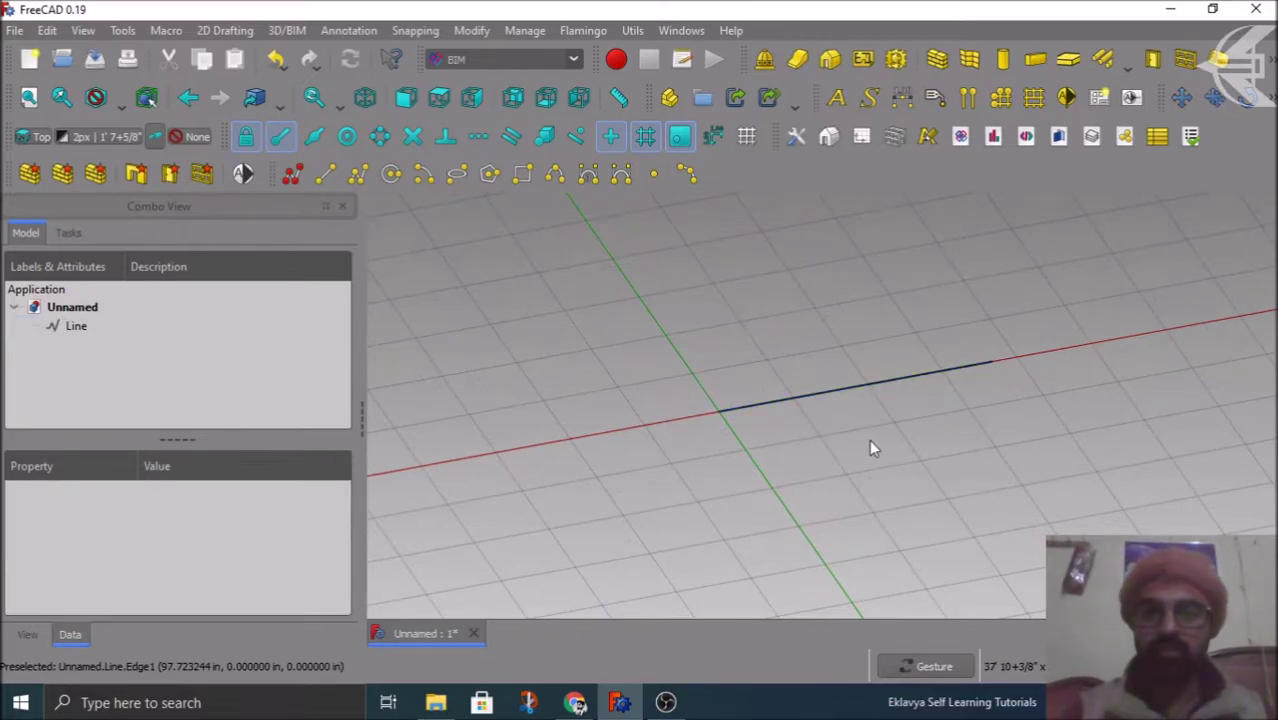
left_click(77, 327)
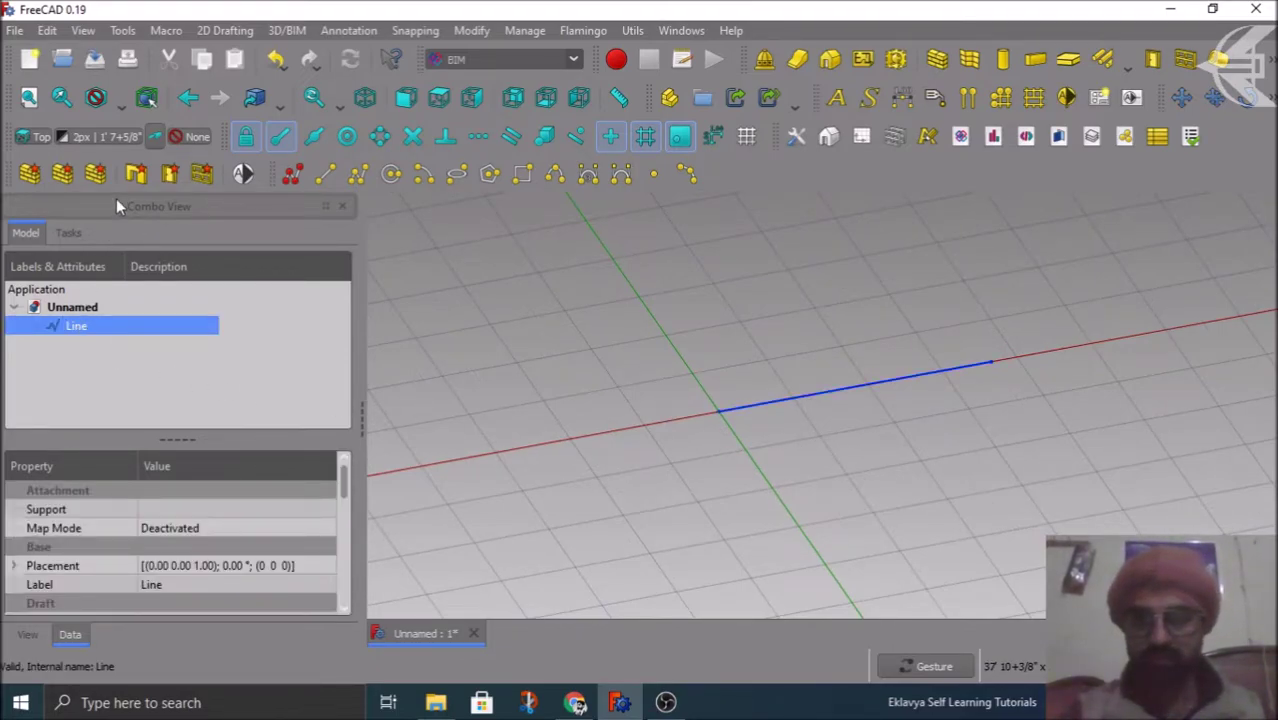
left_click(285, 31)
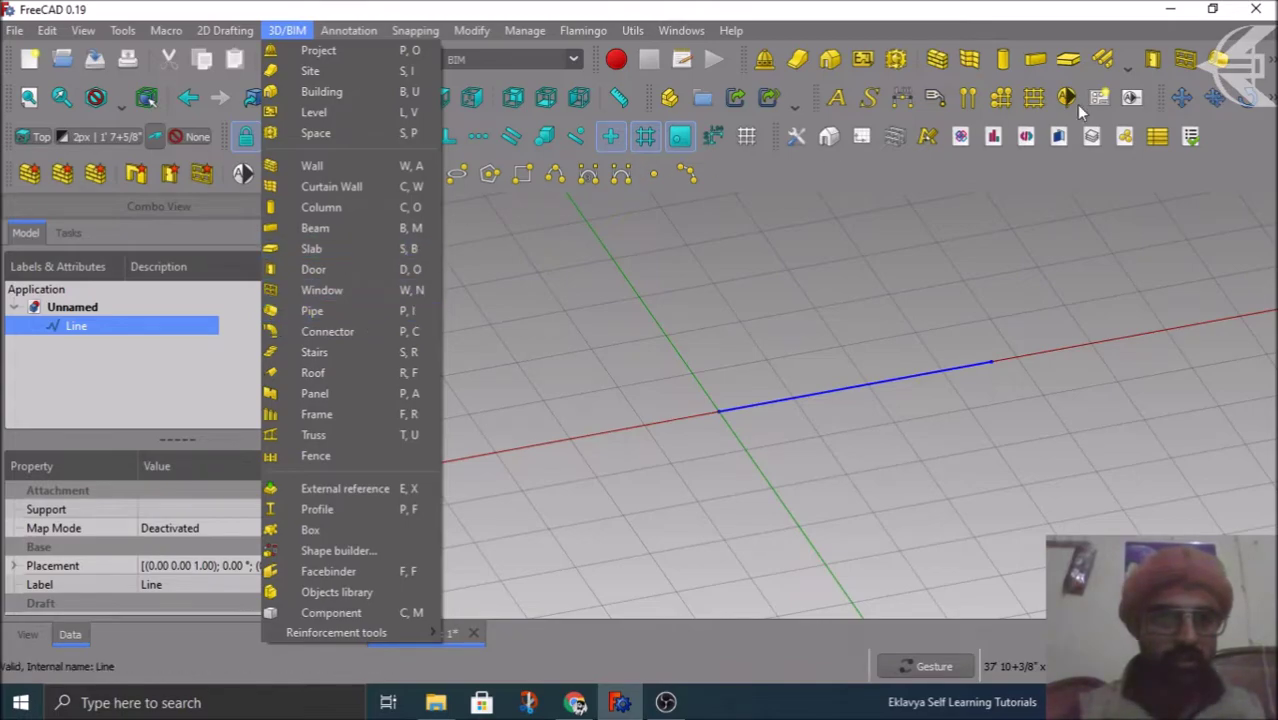
left_click(1270, 60)
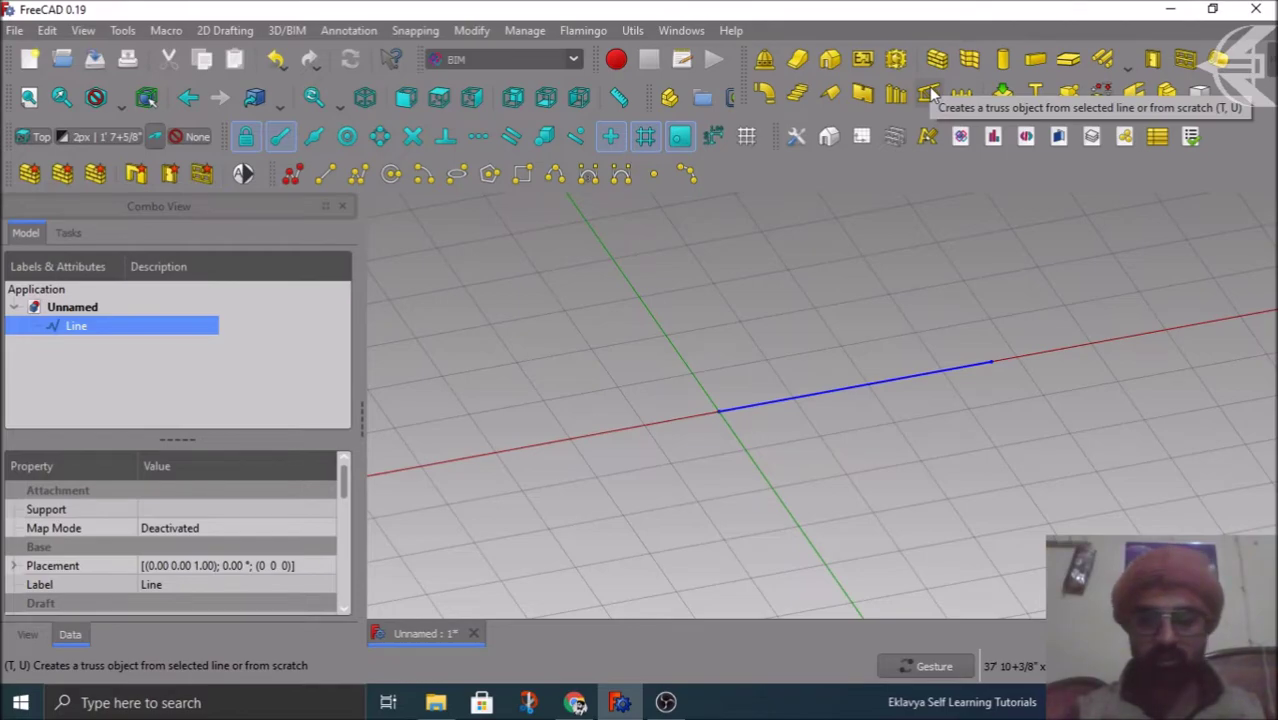
Step: Build an Arch Truss from the selected Line and view it from the front, zoomed in
left_click(930, 92)
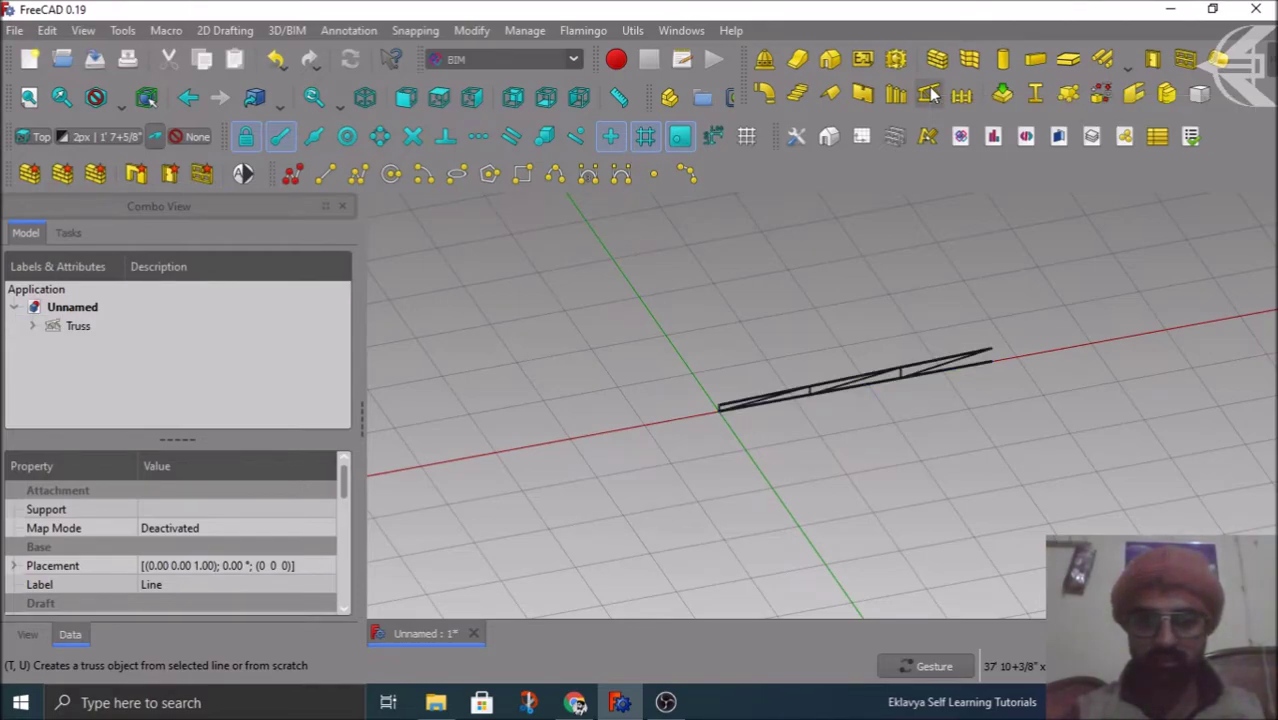
mouse_move(941, 497)
left_mouse_down()
mouse_move(952, 428)
mouse_move(822, 382)
mouse_move(819, 397)
mouse_move(929, 418)
left_mouse_up()
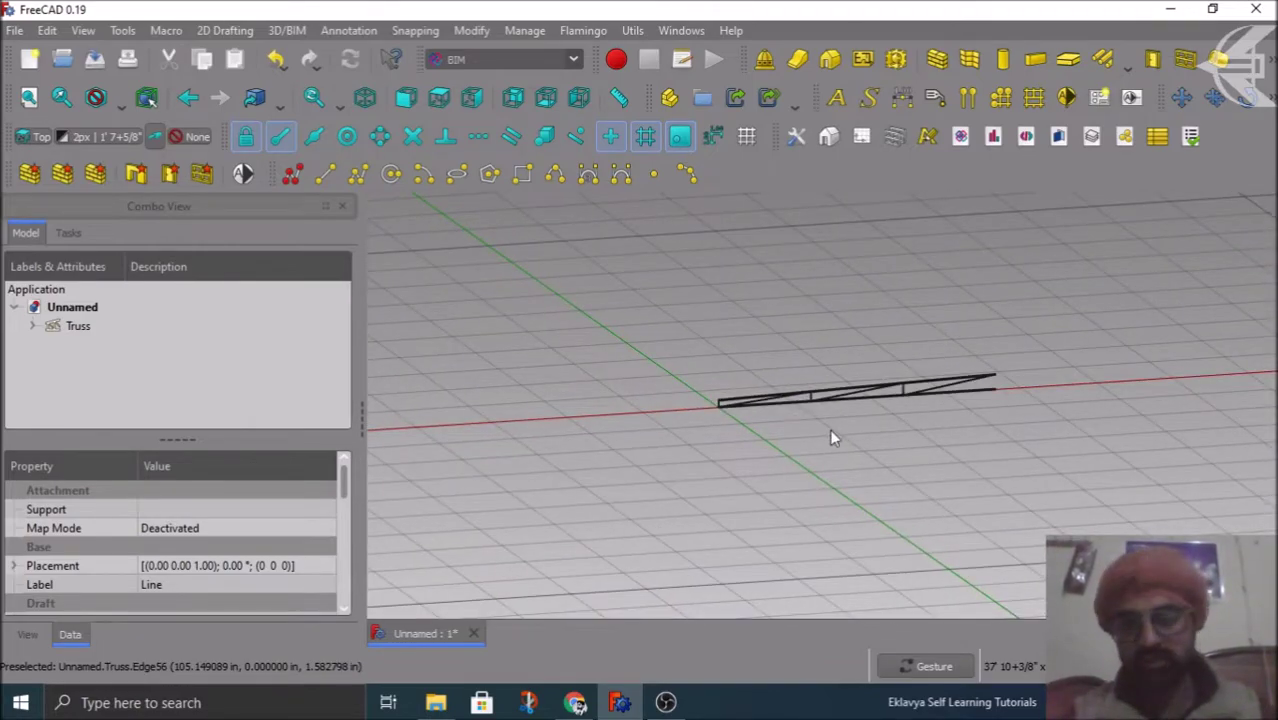
left_click(402, 100)
scroll(954, 464, "up", 2)
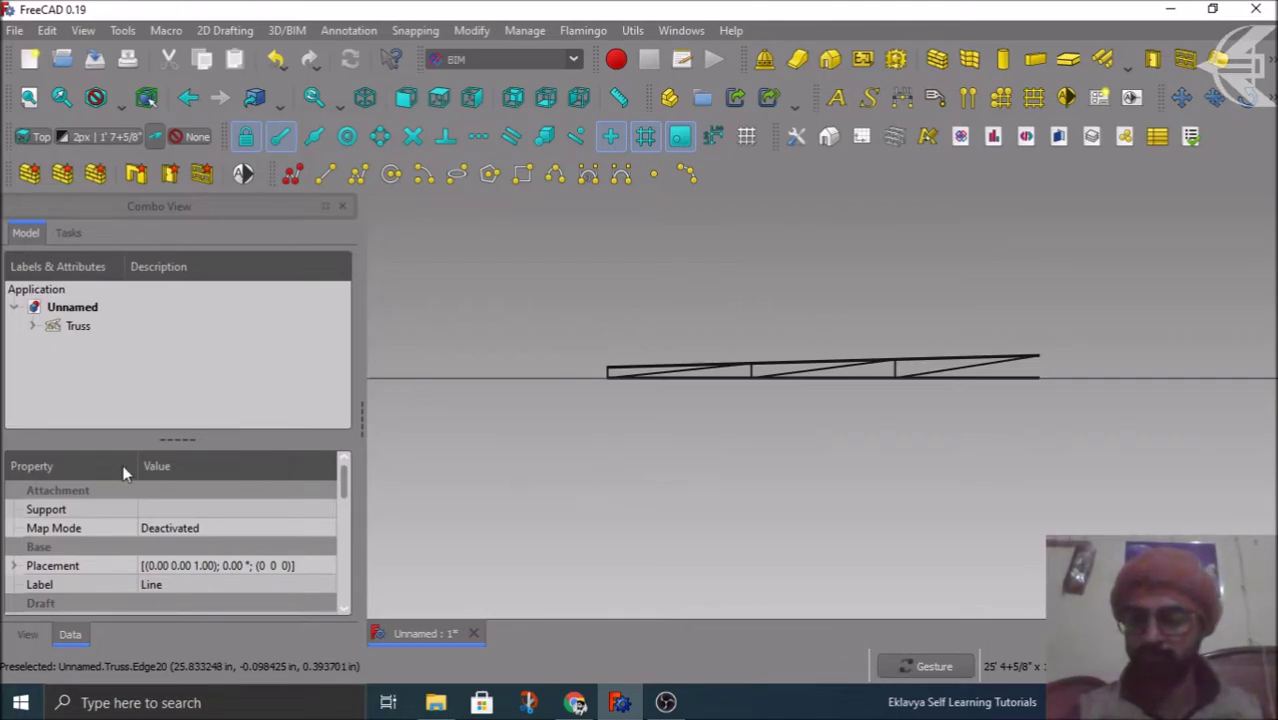
left_click(78, 326)
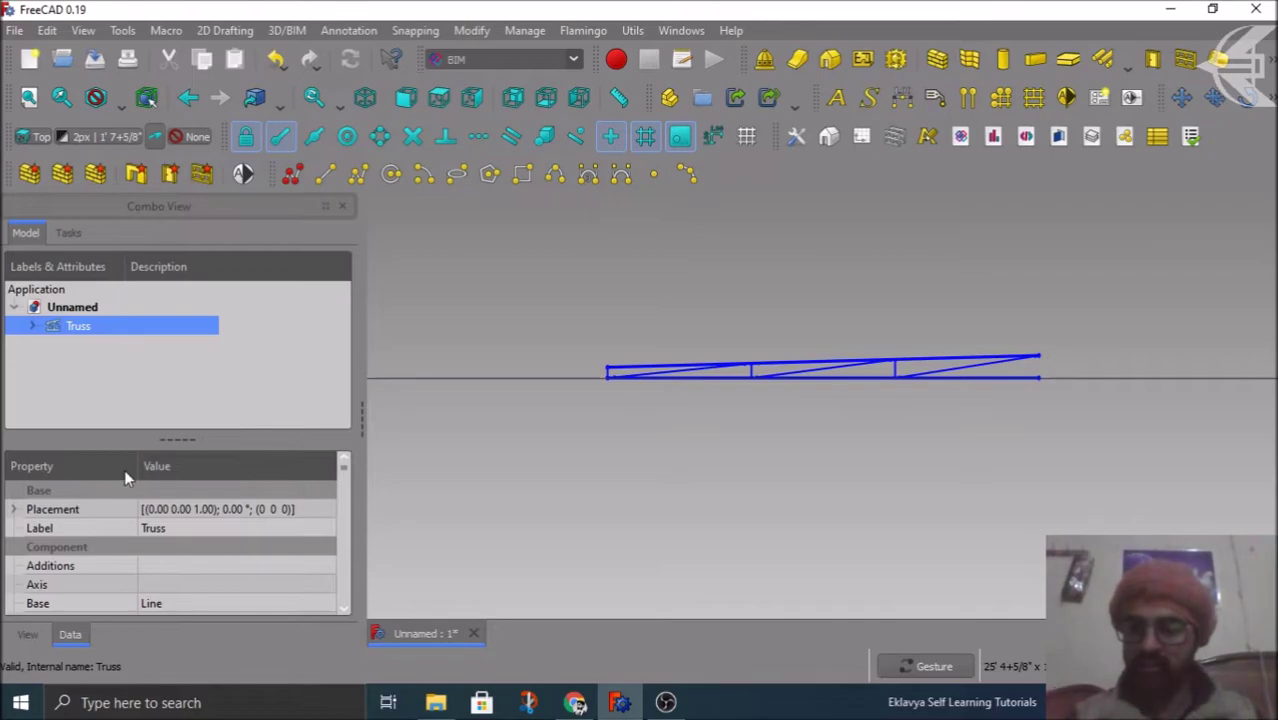
left_click_drag(177, 438, 176, 346)
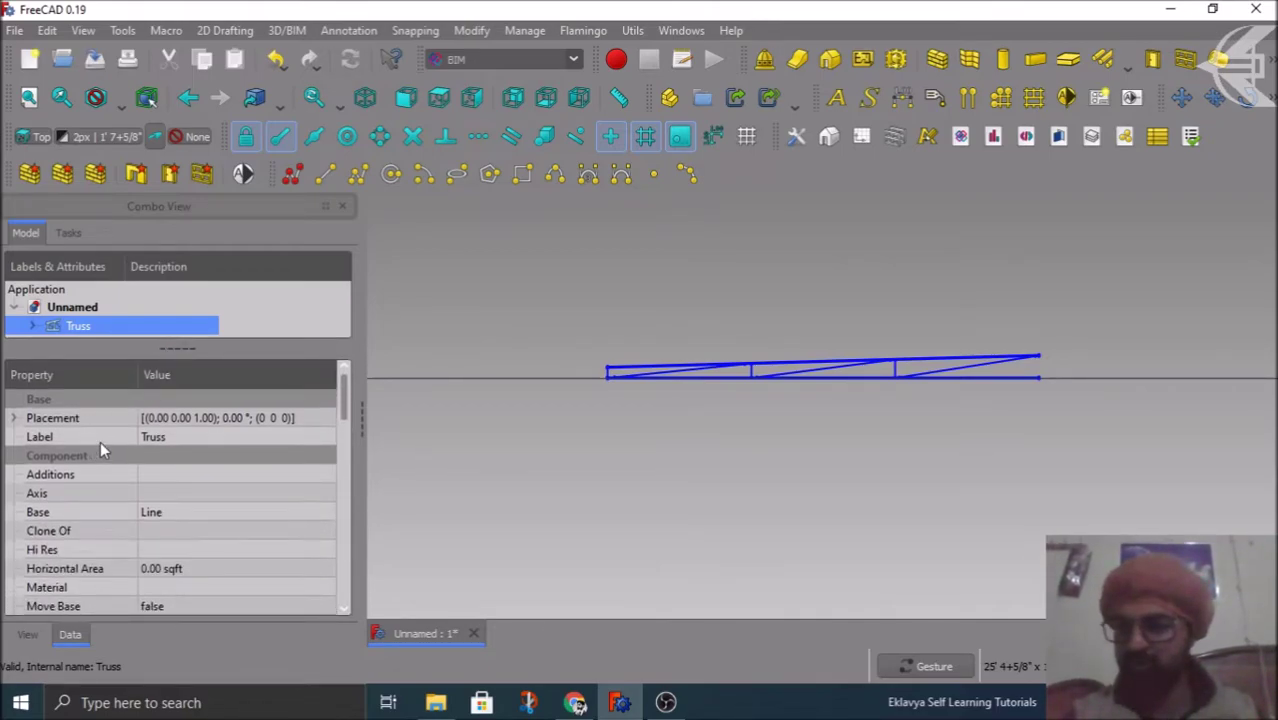
scroll(83, 482, "down", 1)
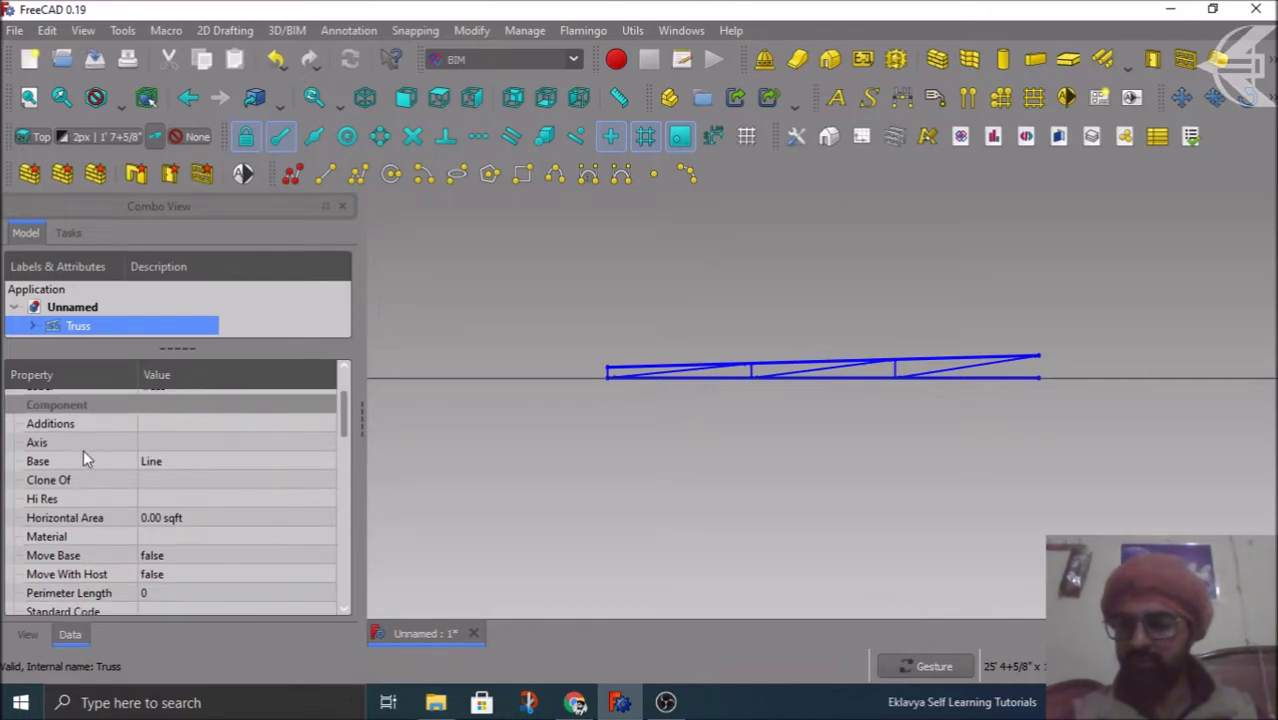
left_click(151, 463)
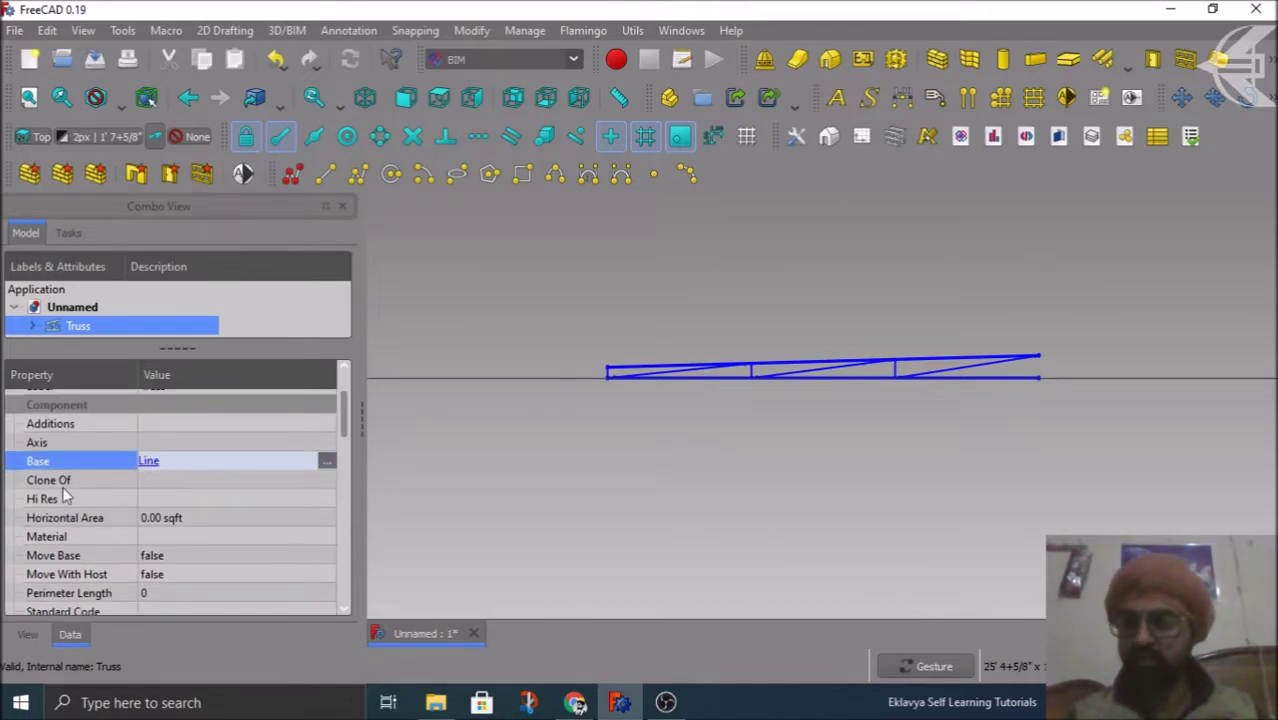
scroll(63, 490, "down", 1)
scroll(64, 490, "down", 1)
scroll(63, 490, "down", 1)
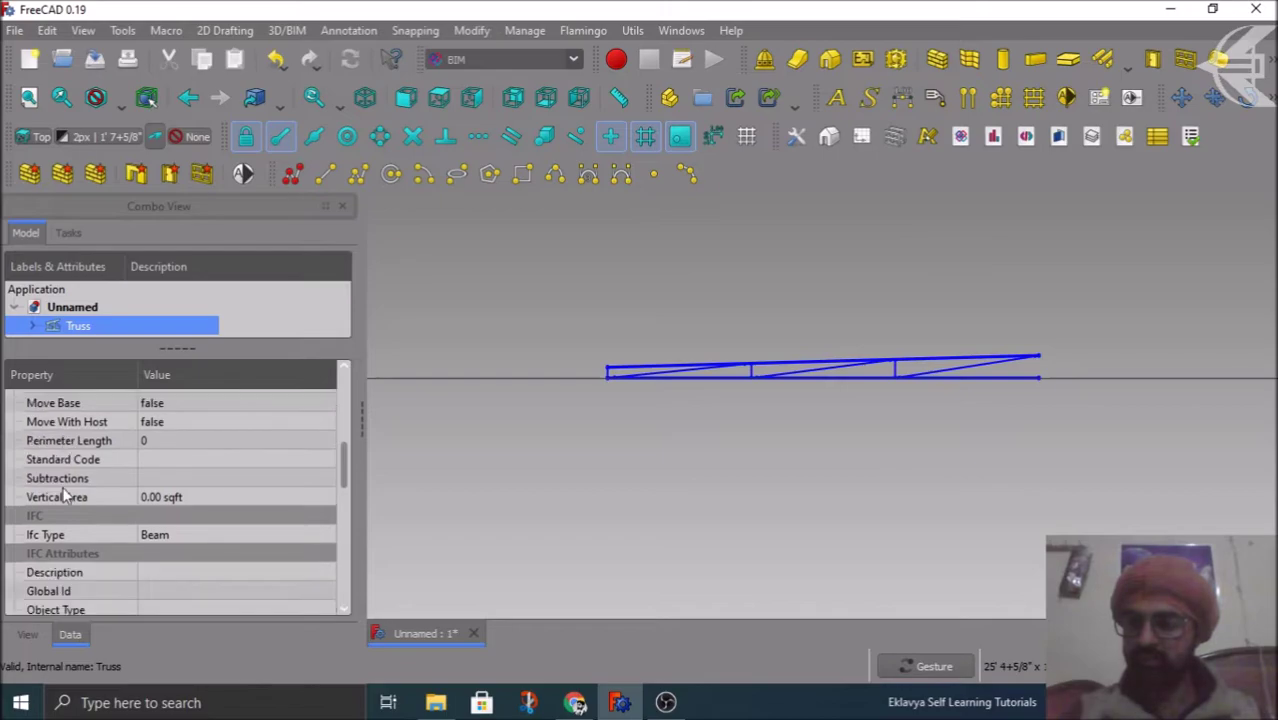
scroll(62, 486, "down", 1)
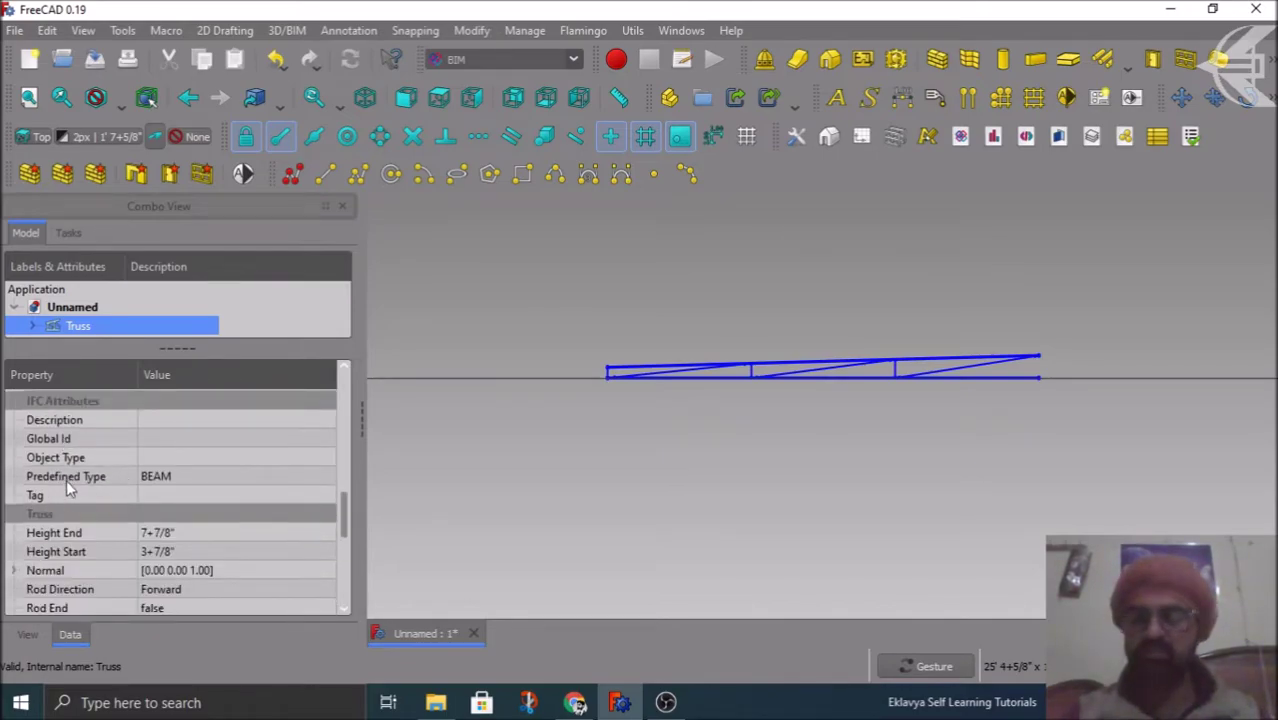
scroll(66, 479, "down", 1)
scroll(66, 479, "down", 1)
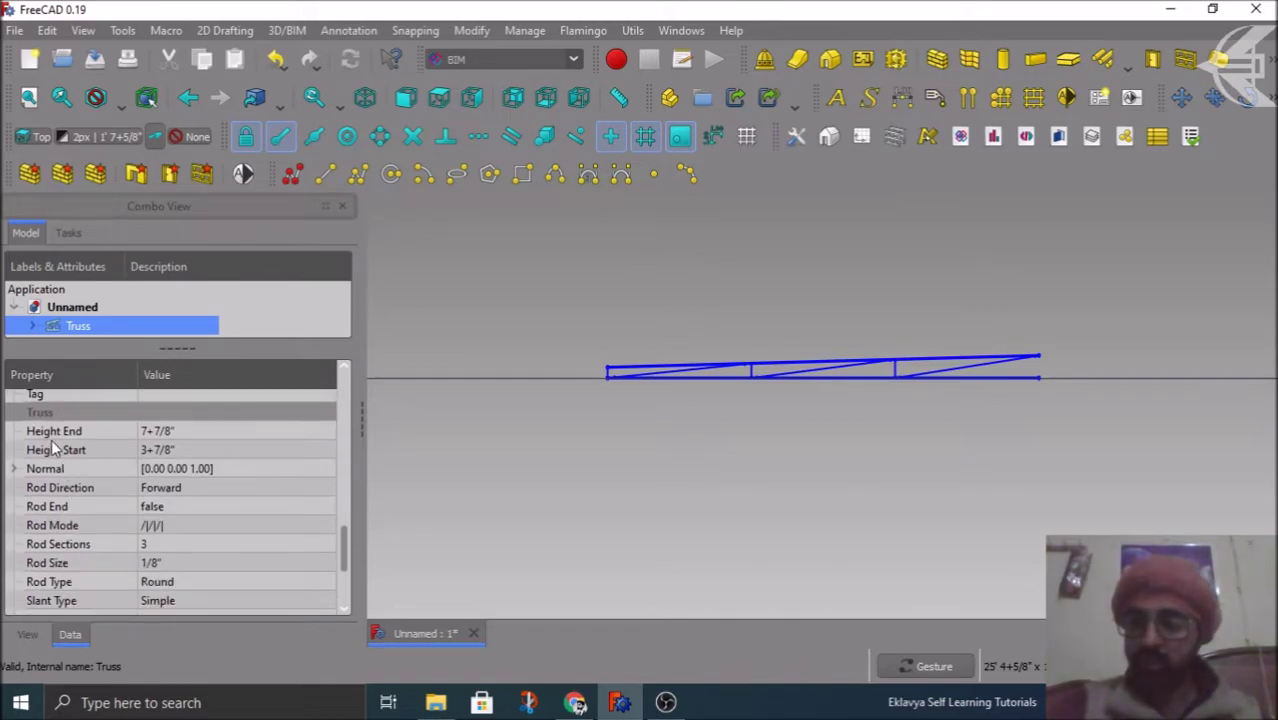
scroll(44, 428, "down", 1)
scroll(44, 428, "up", 1)
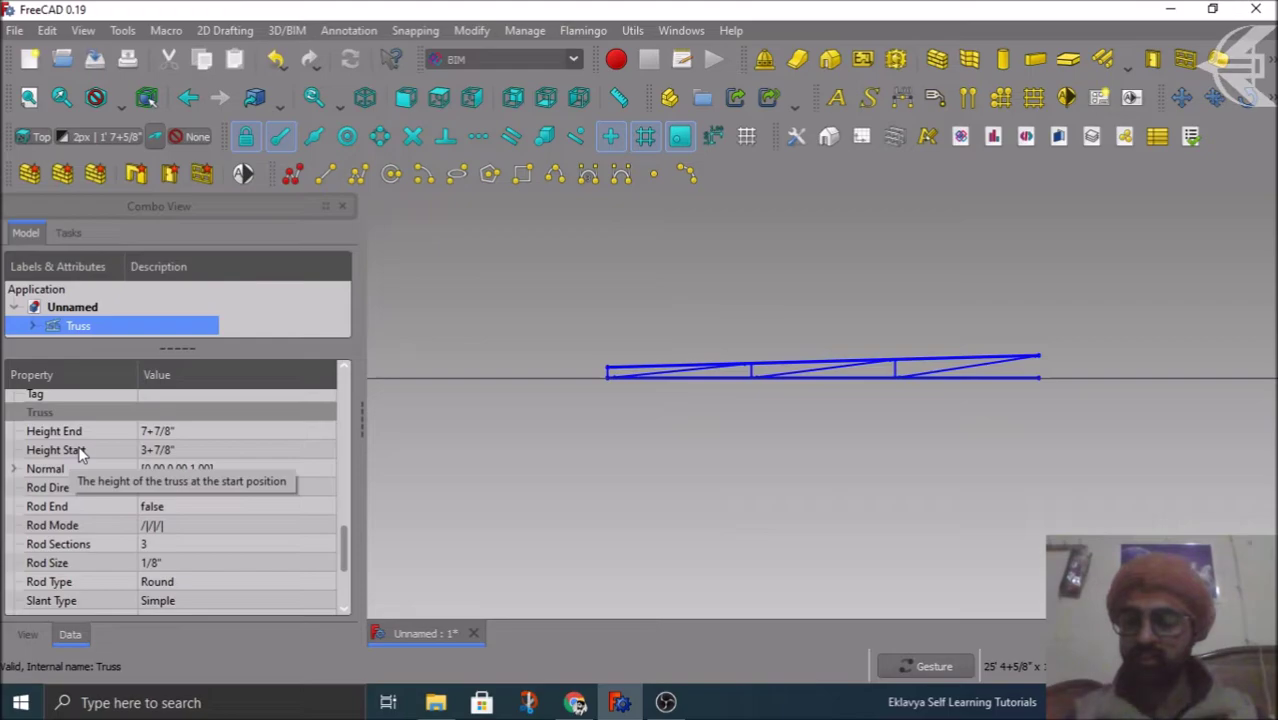
mouse_move(45, 469)
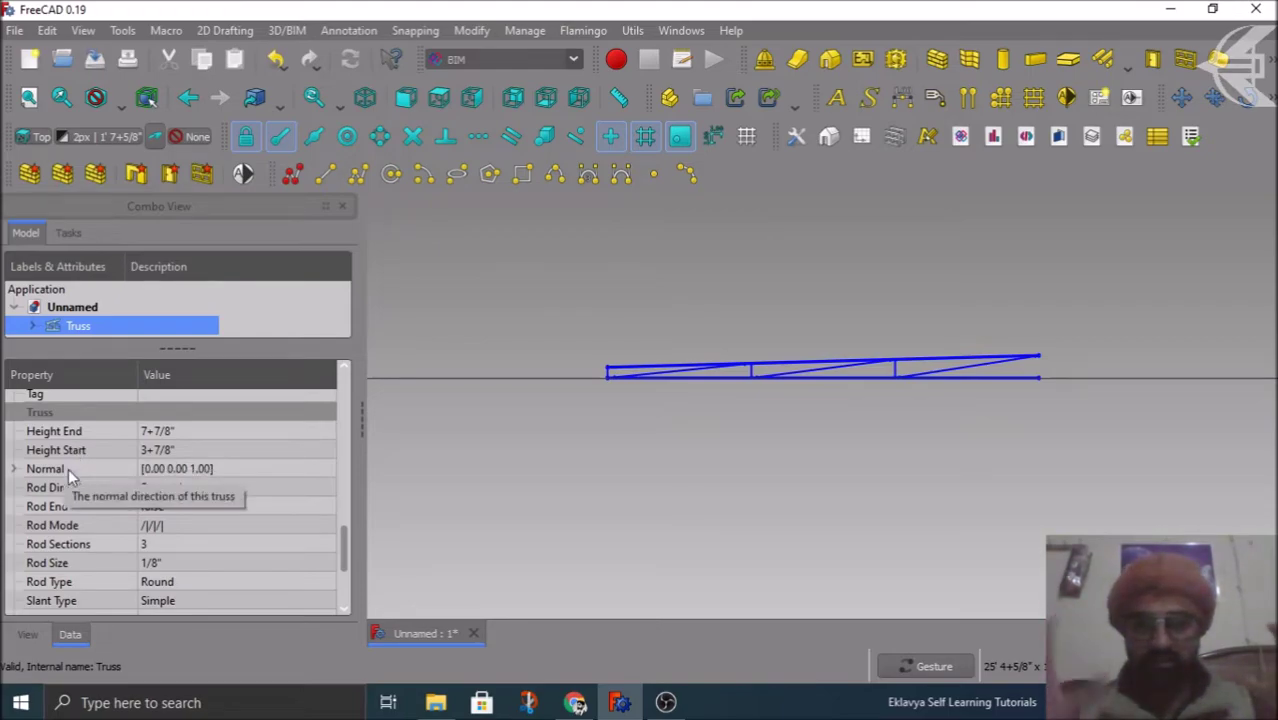
Step: Try a 10' Height End on the truss and apply a new Height Start
left_click(202, 430)
type("7")
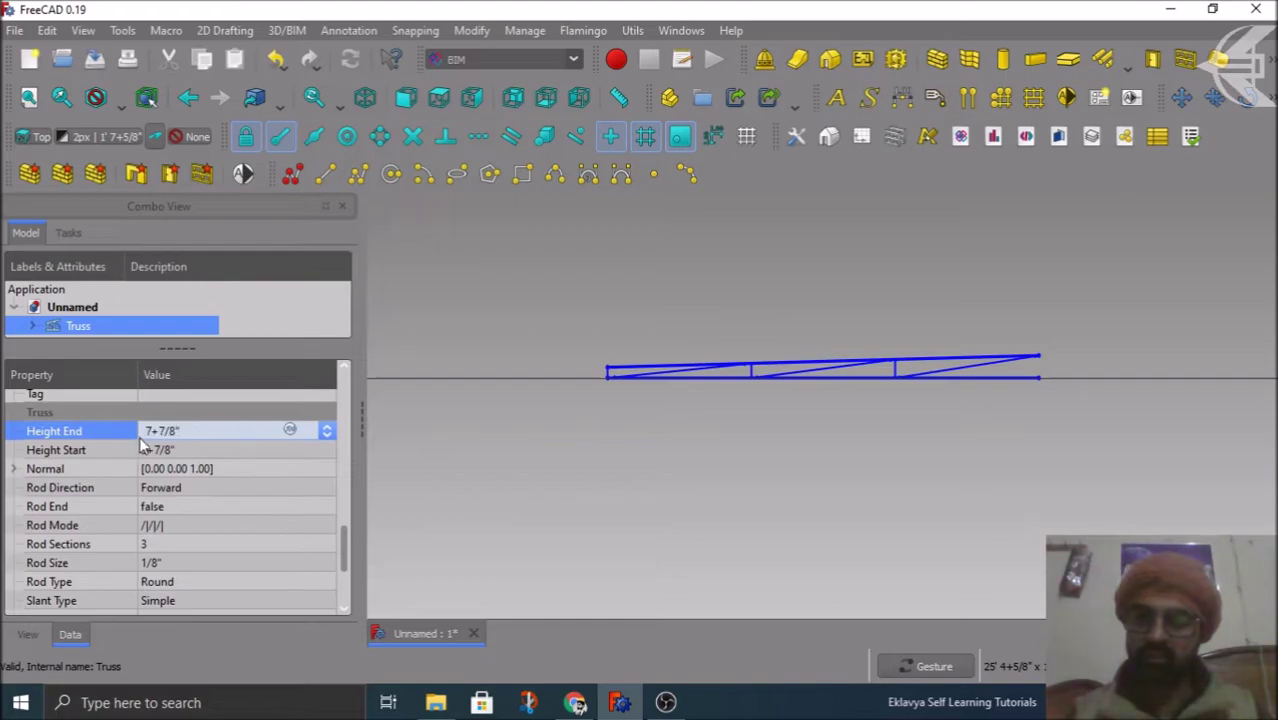
key("Return")
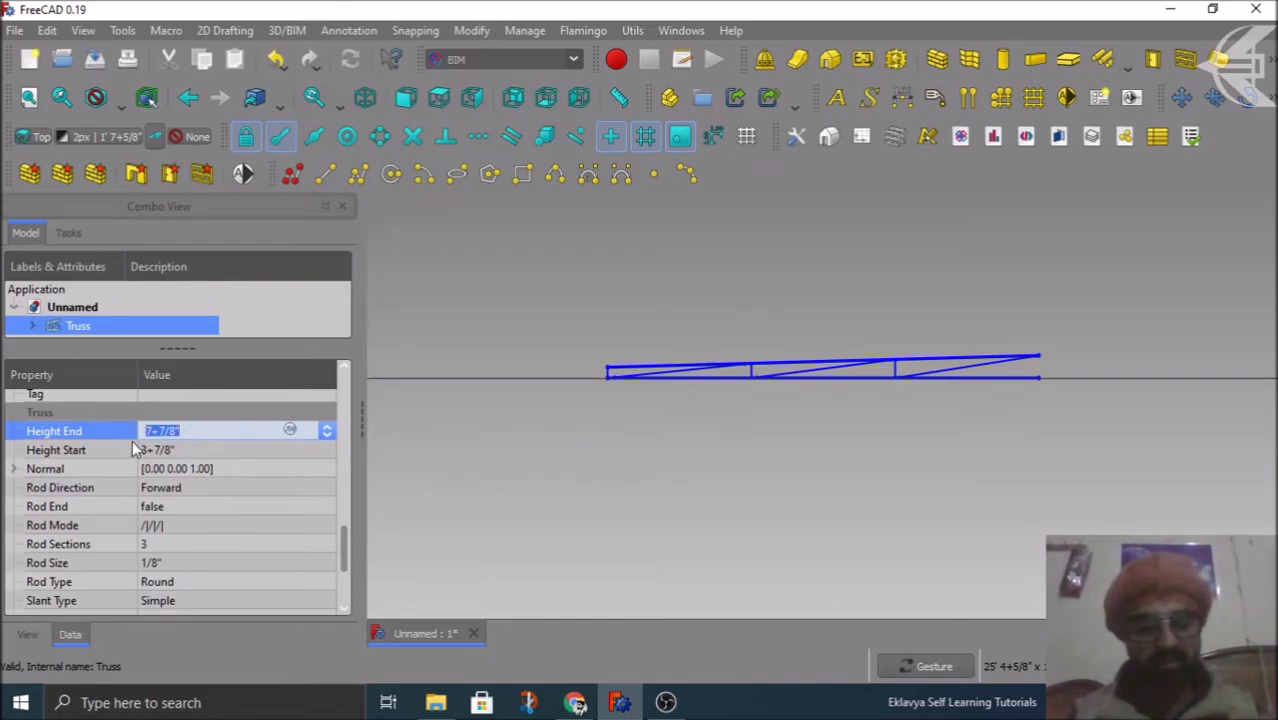
type("10'")
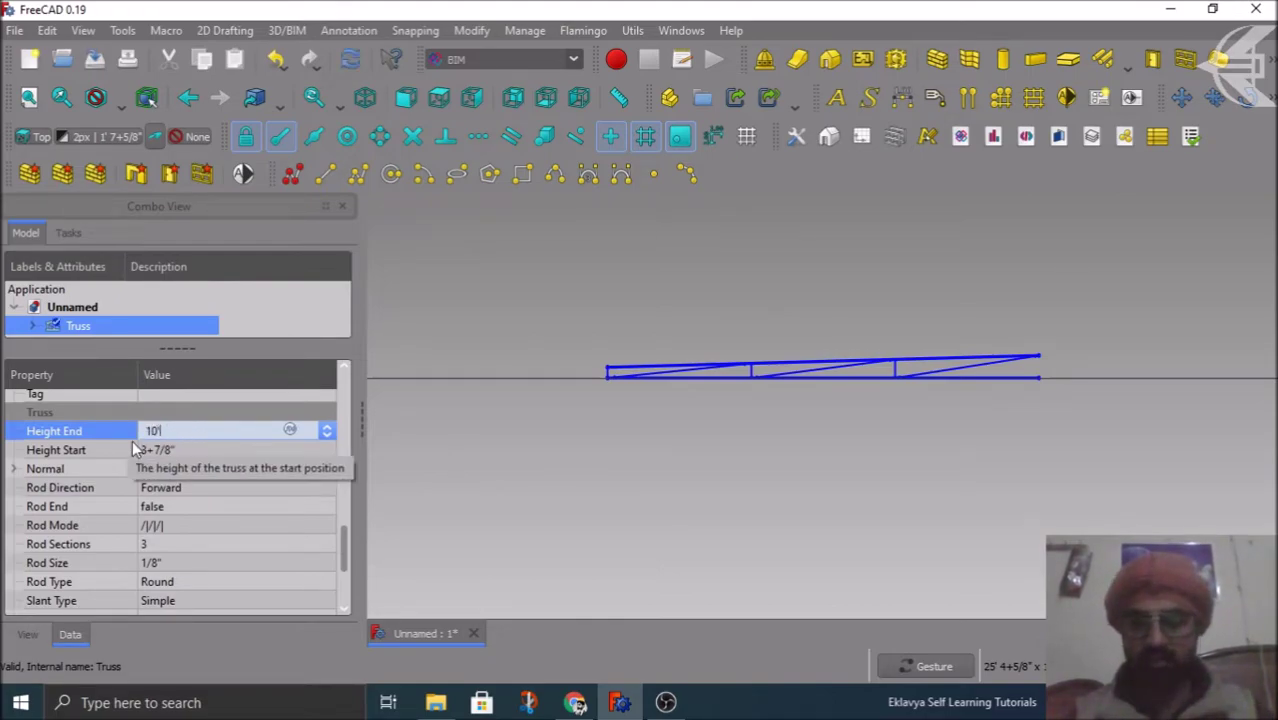
left_click(132, 450)
type("10'")
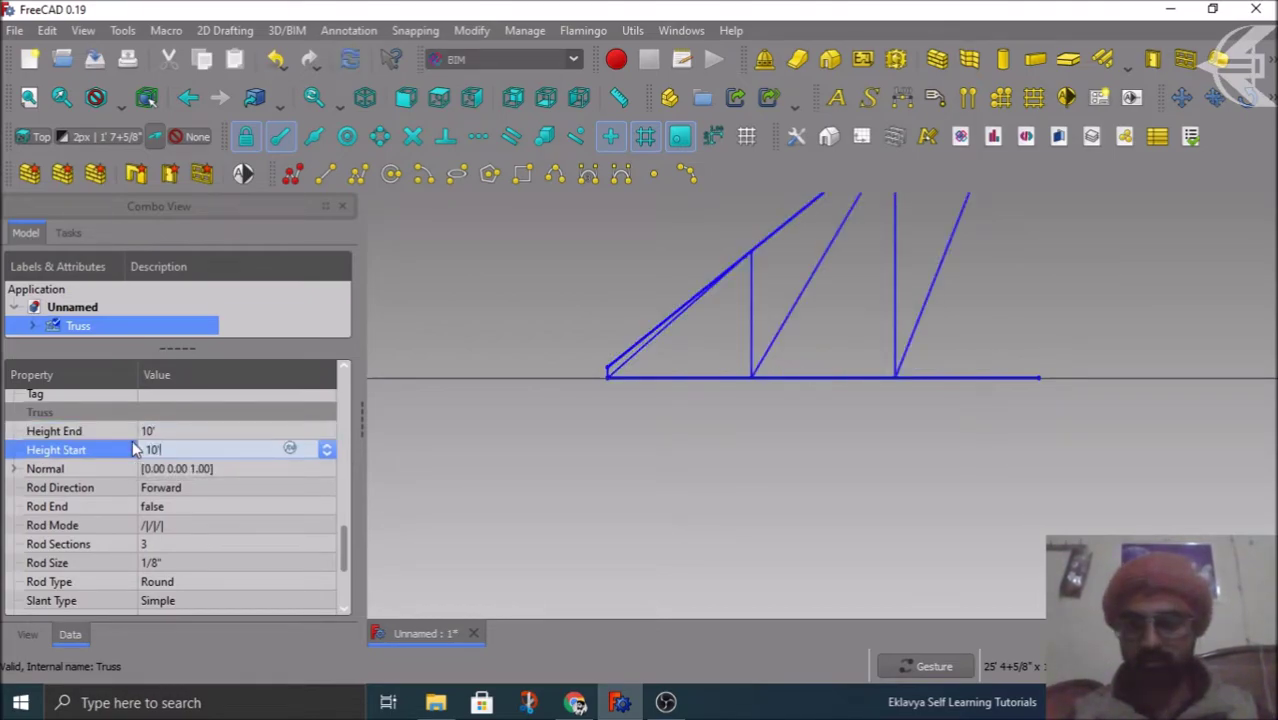
left_click(572, 469)
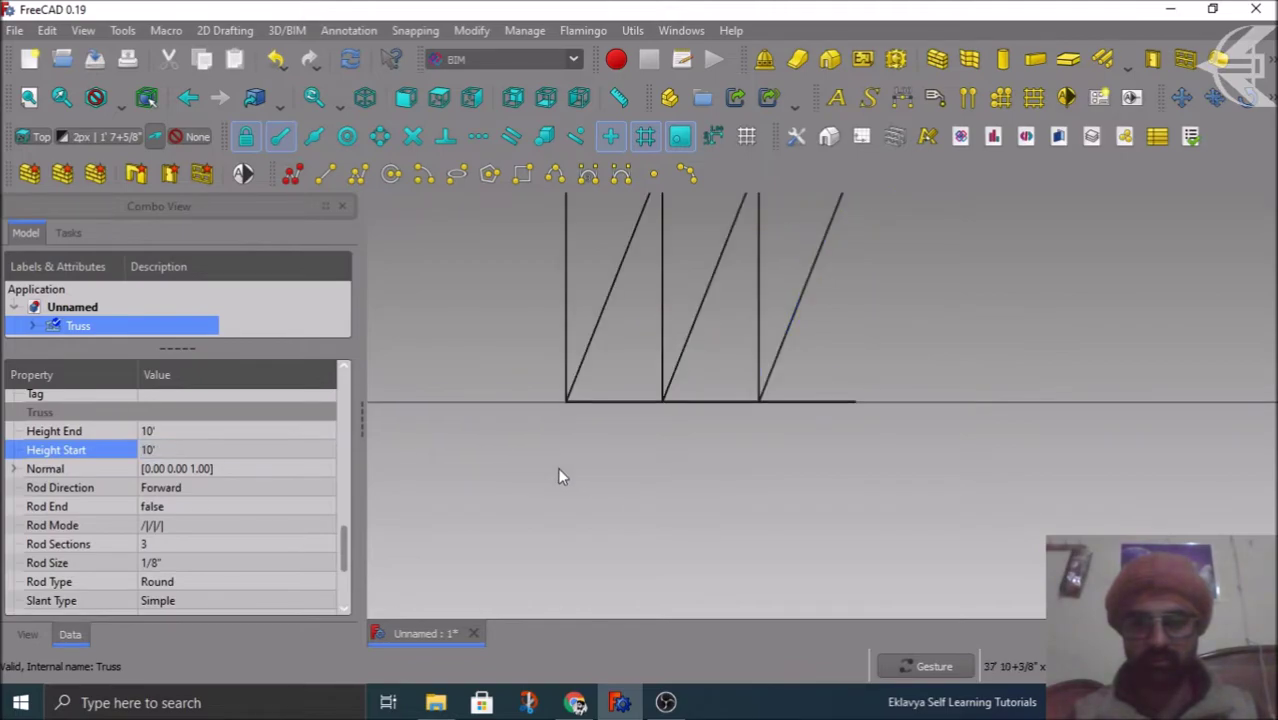
scroll(600, 472, "down", 2)
scroll(533, 437, "up", 2)
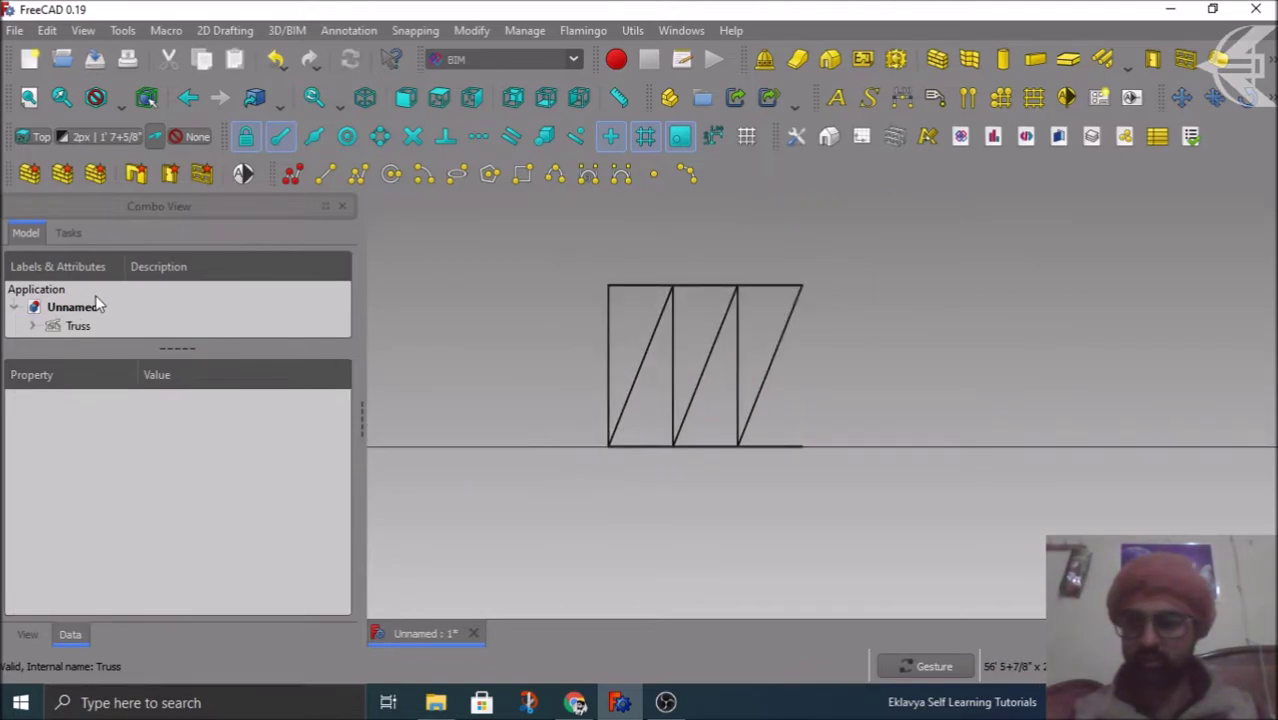
Step: Set the truss's Height End and Height Start both to 6'
left_click(78, 326)
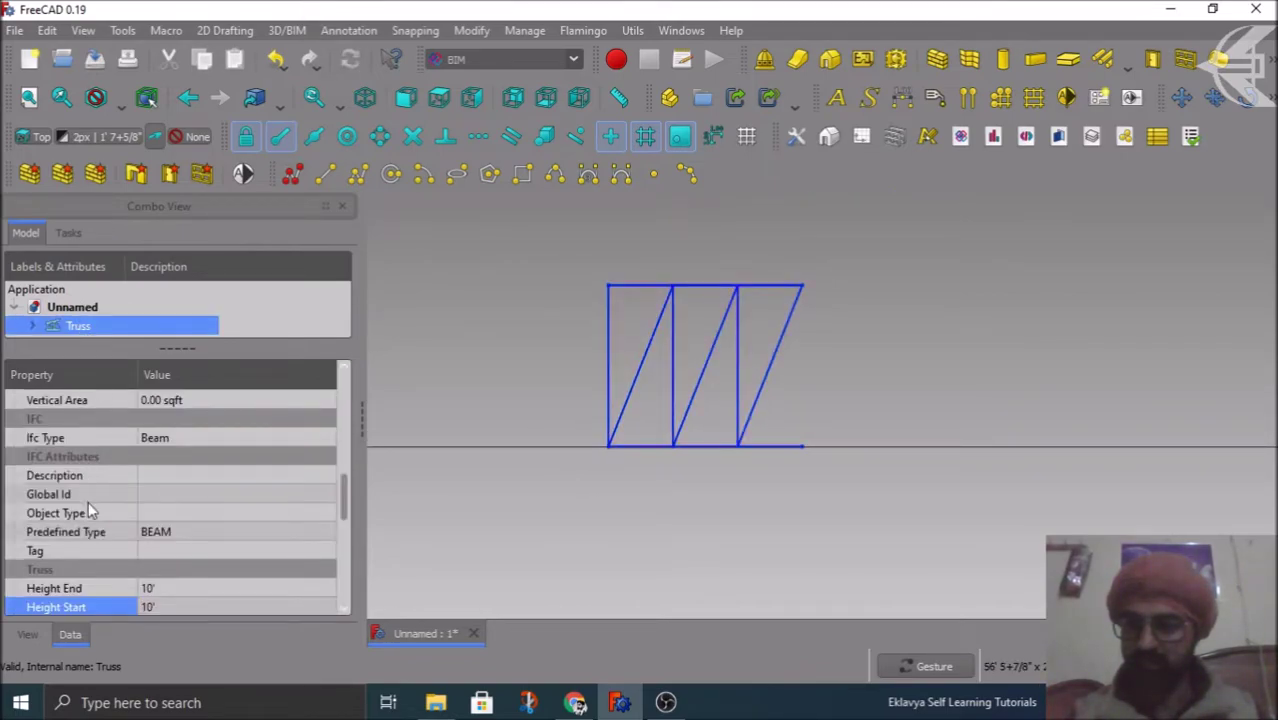
scroll(89, 504, "down", 1)
left_click(160, 536)
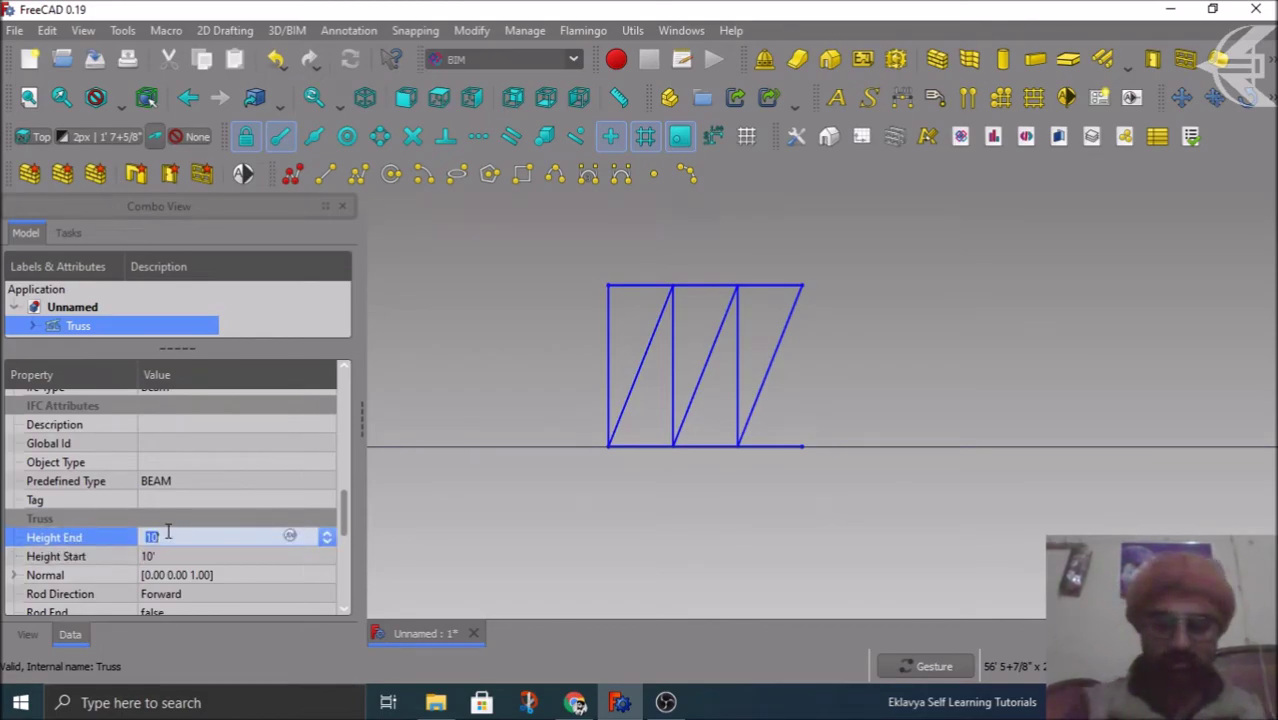
type("6")
left_click(168, 554)
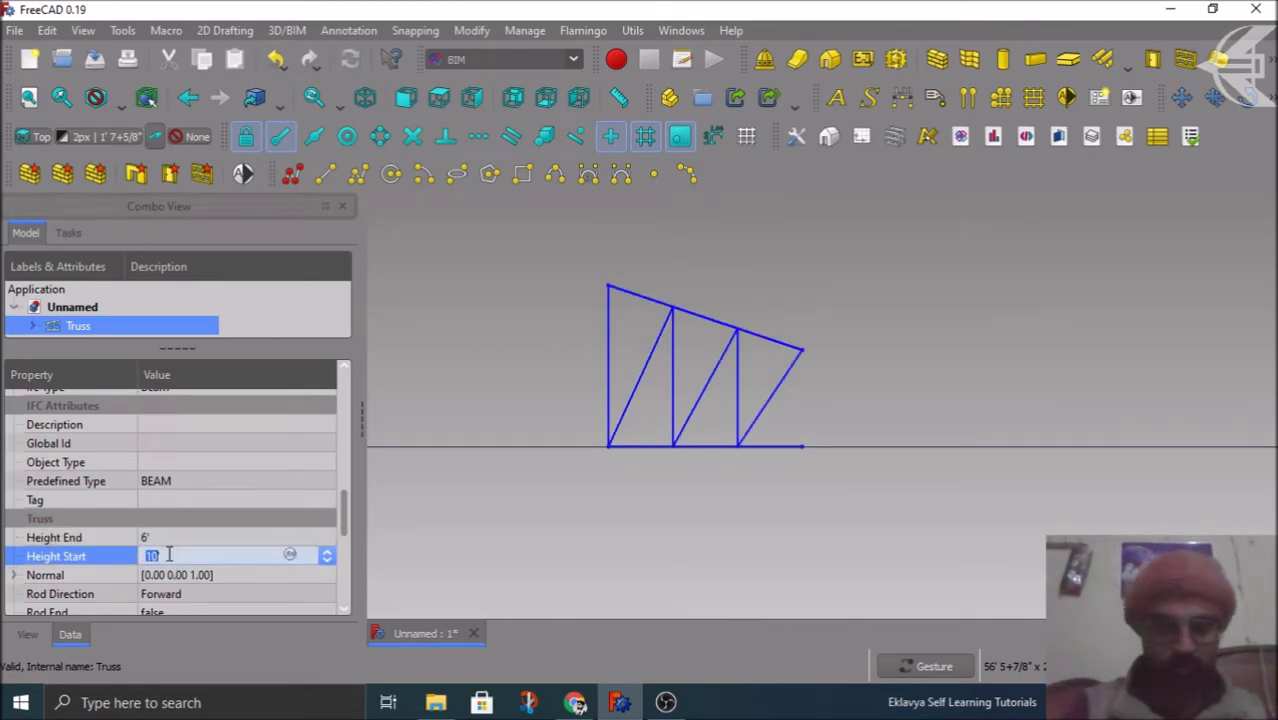
type("6")
left_click(577, 549)
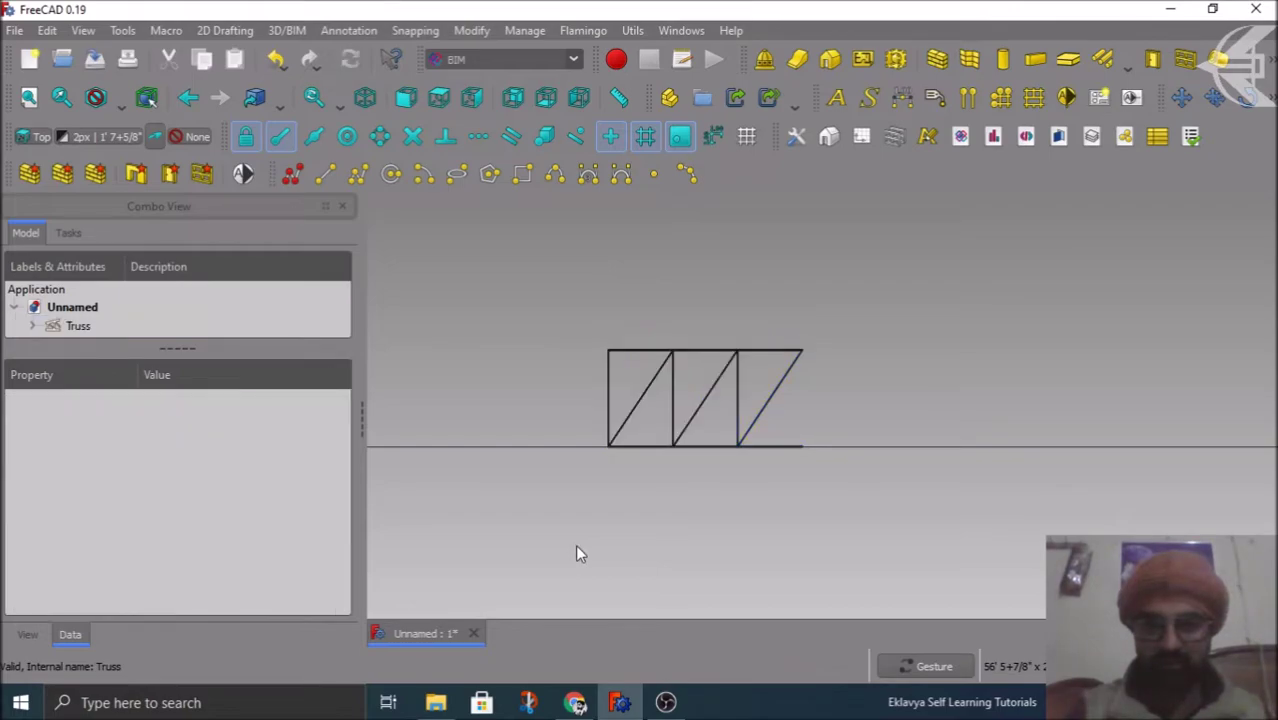
scroll(602, 453, "up", 2)
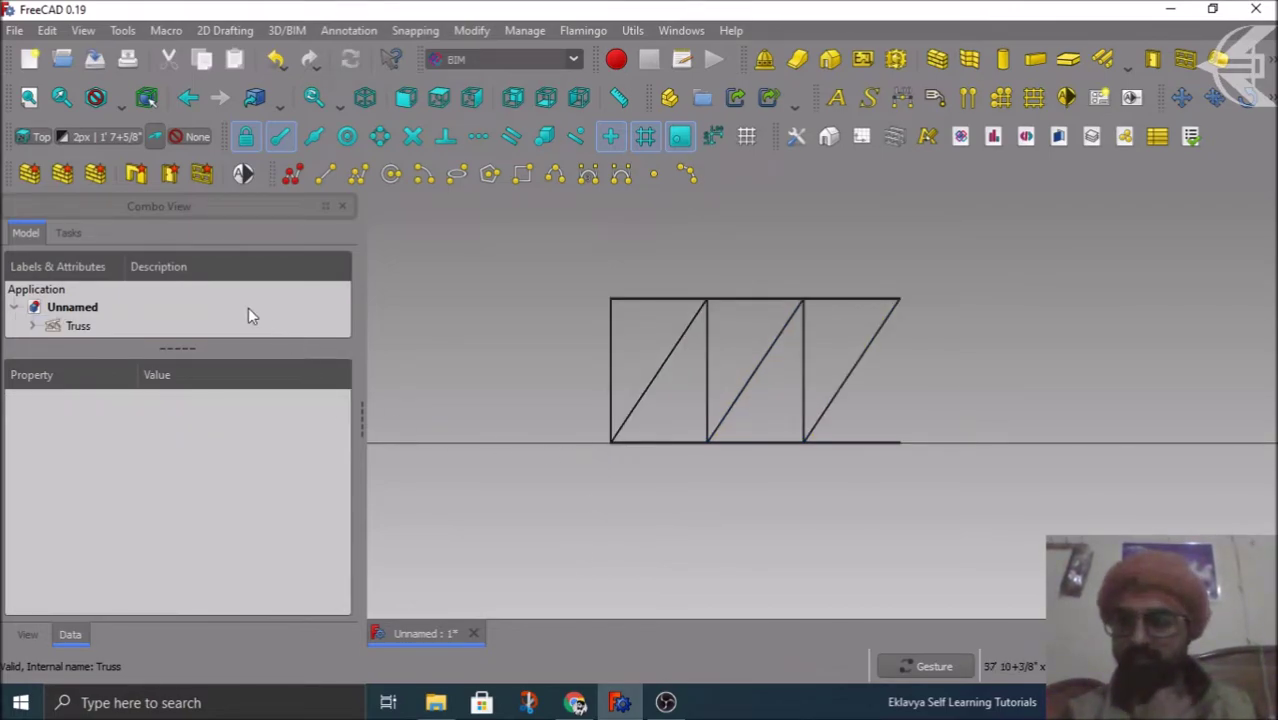
Step: Move the truss base line's end point to X = 20, lengthening the truss
left_click_drag(166, 348, 166, 431)
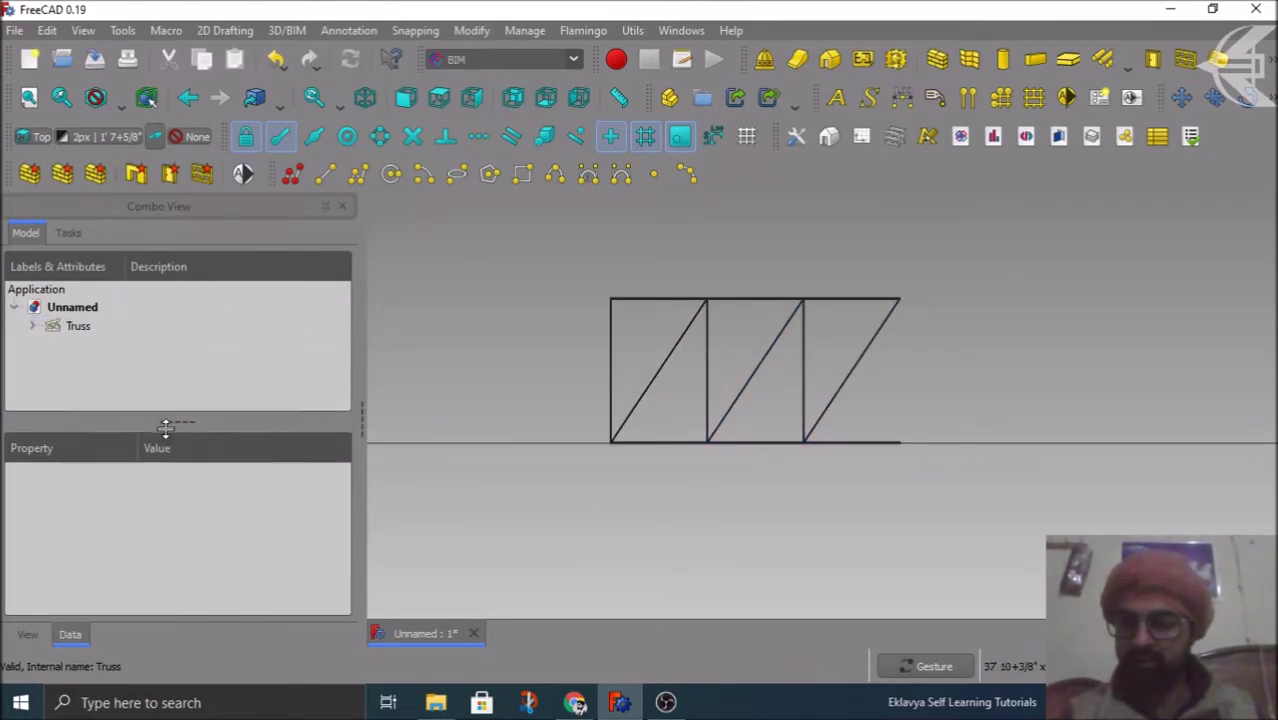
left_click(32, 326)
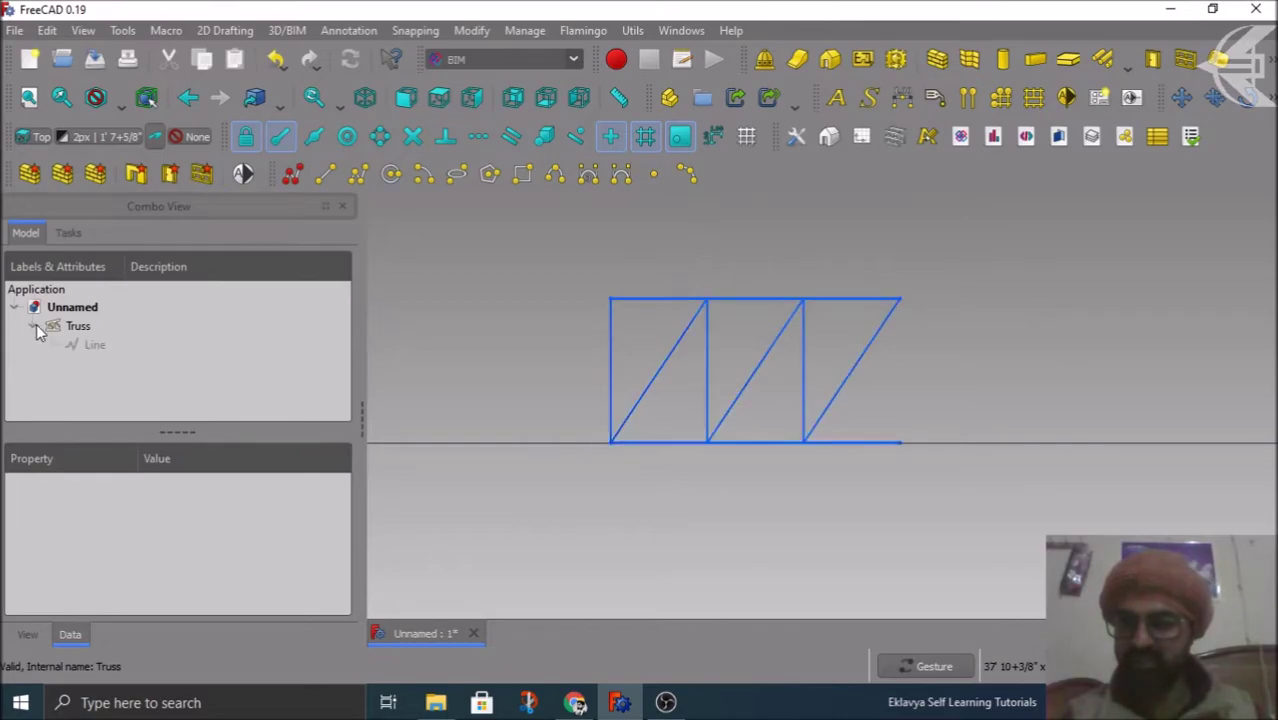
double_click(82, 344)
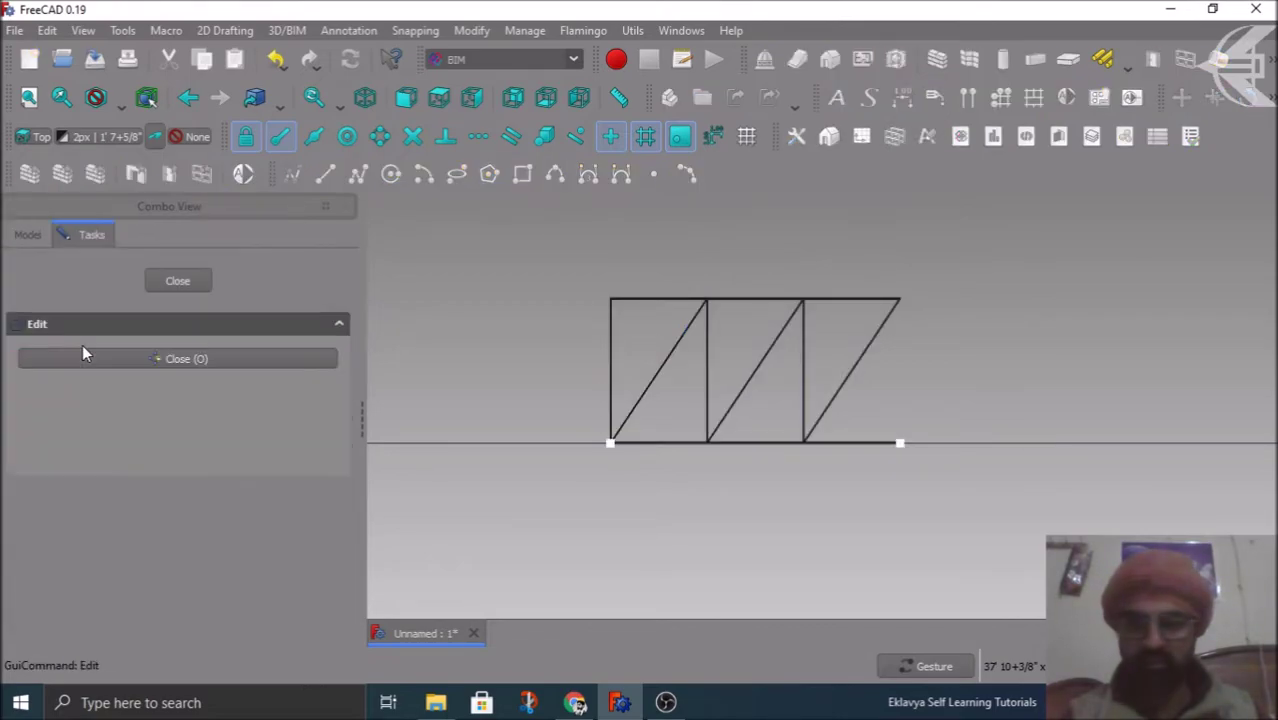
left_click(902, 443)
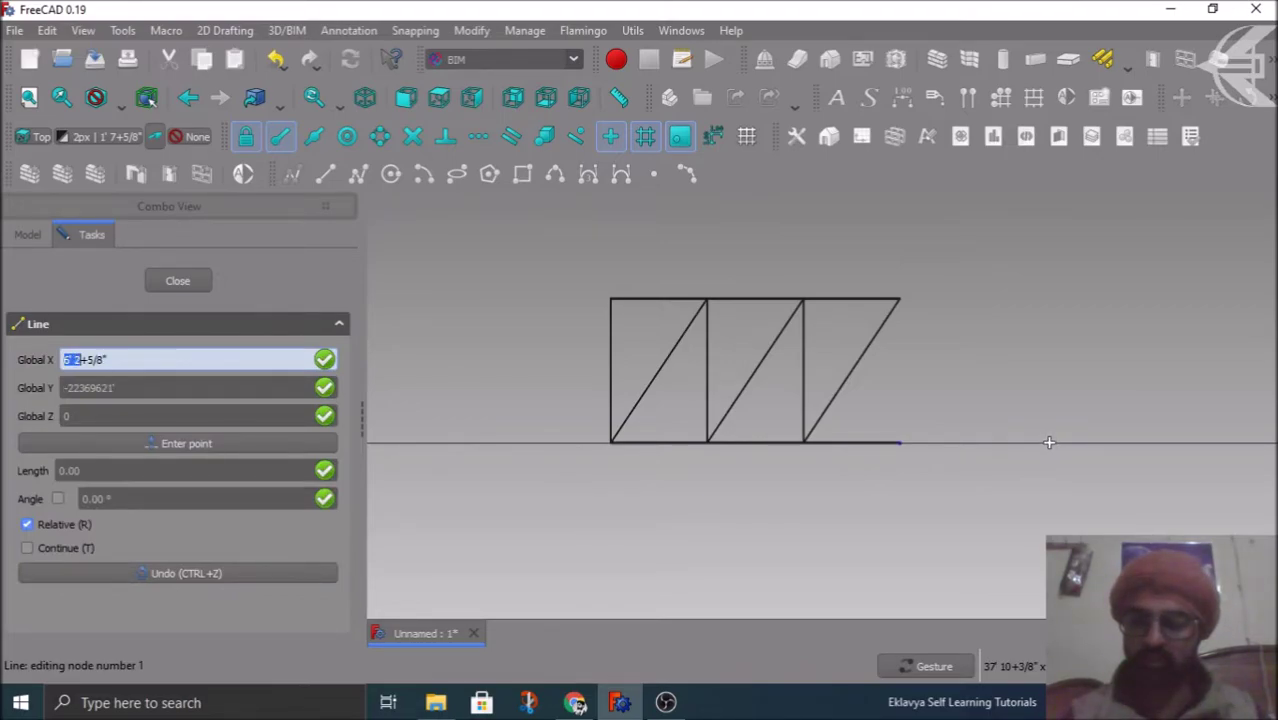
key("x")
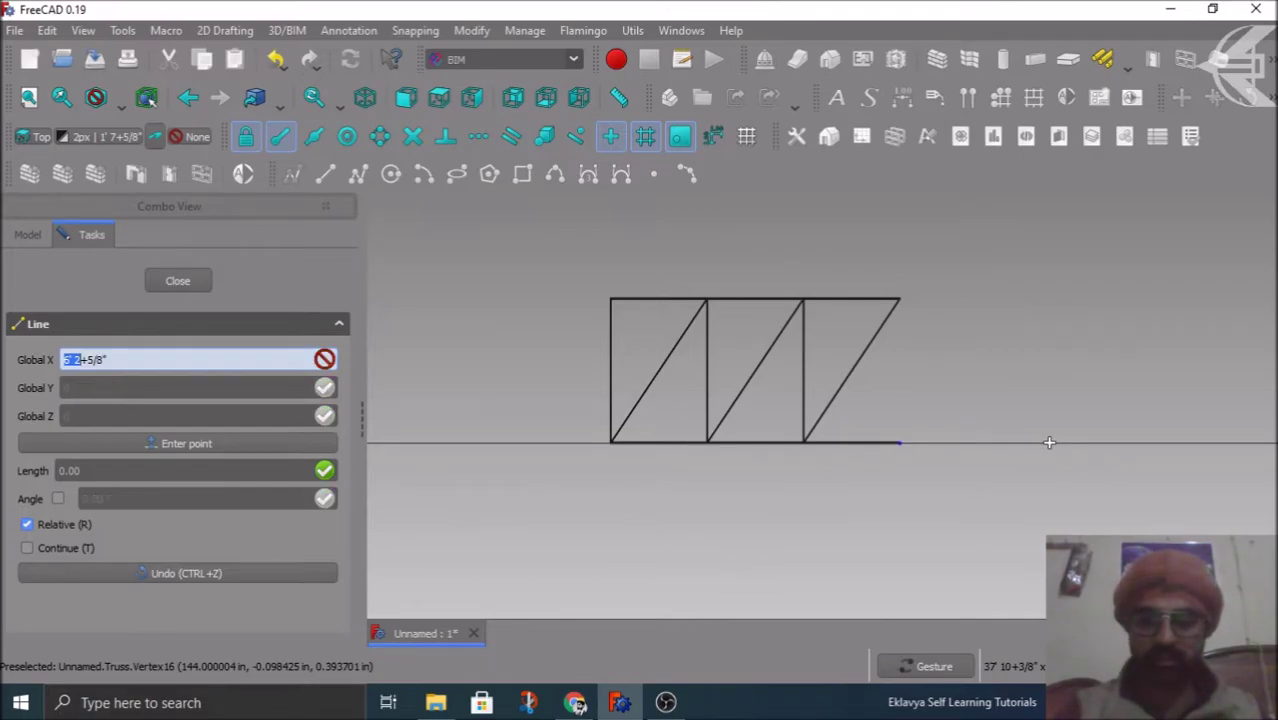
key("BackSpace")
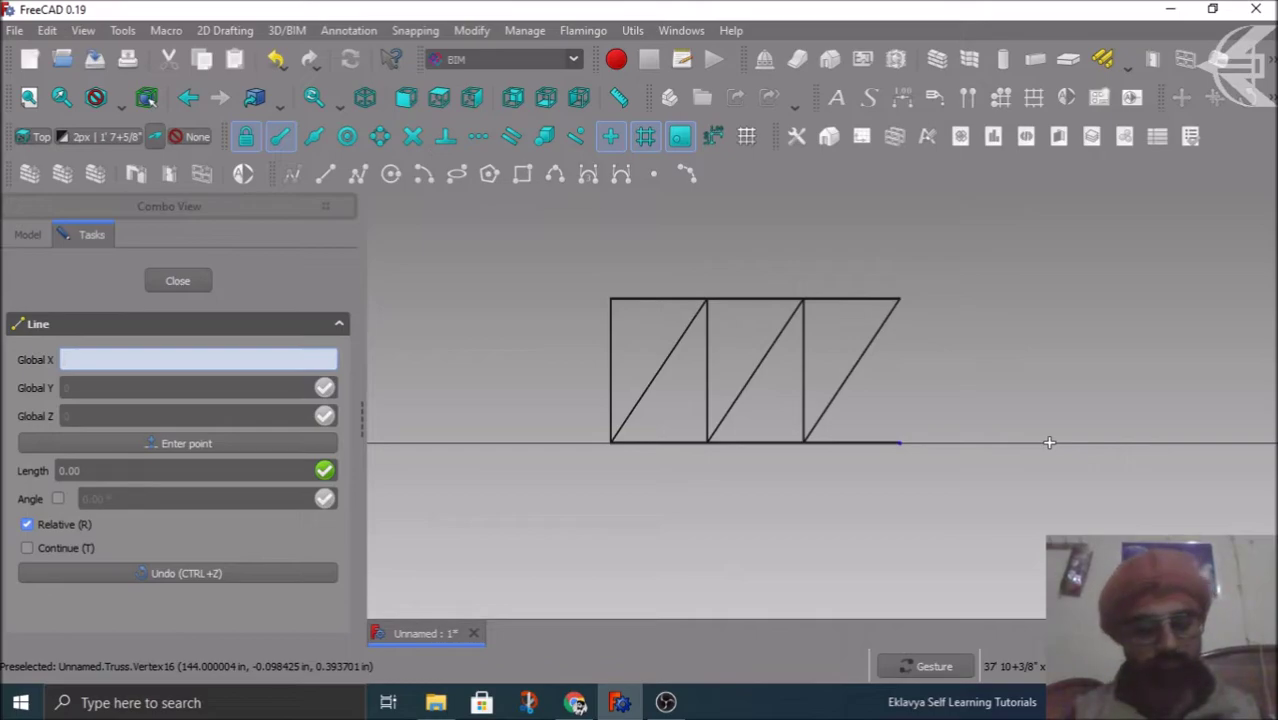
type("20")
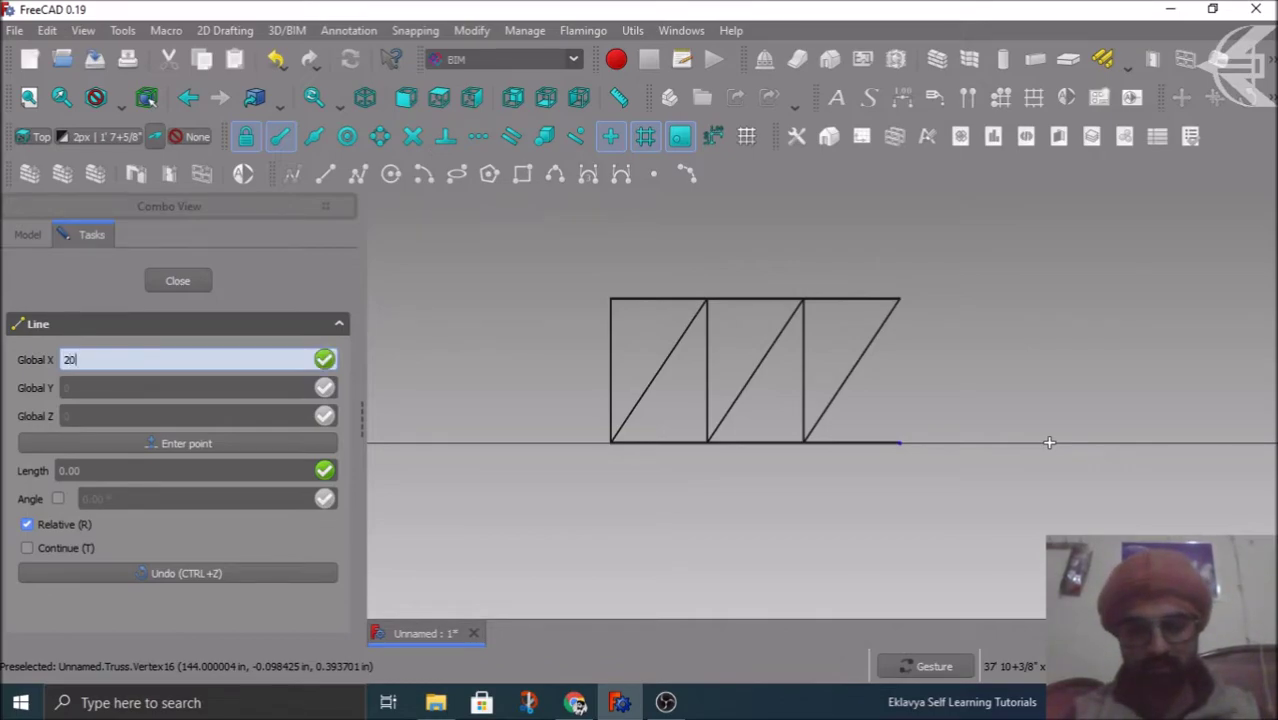
key("Return")
scroll(613, 445, "down", 3)
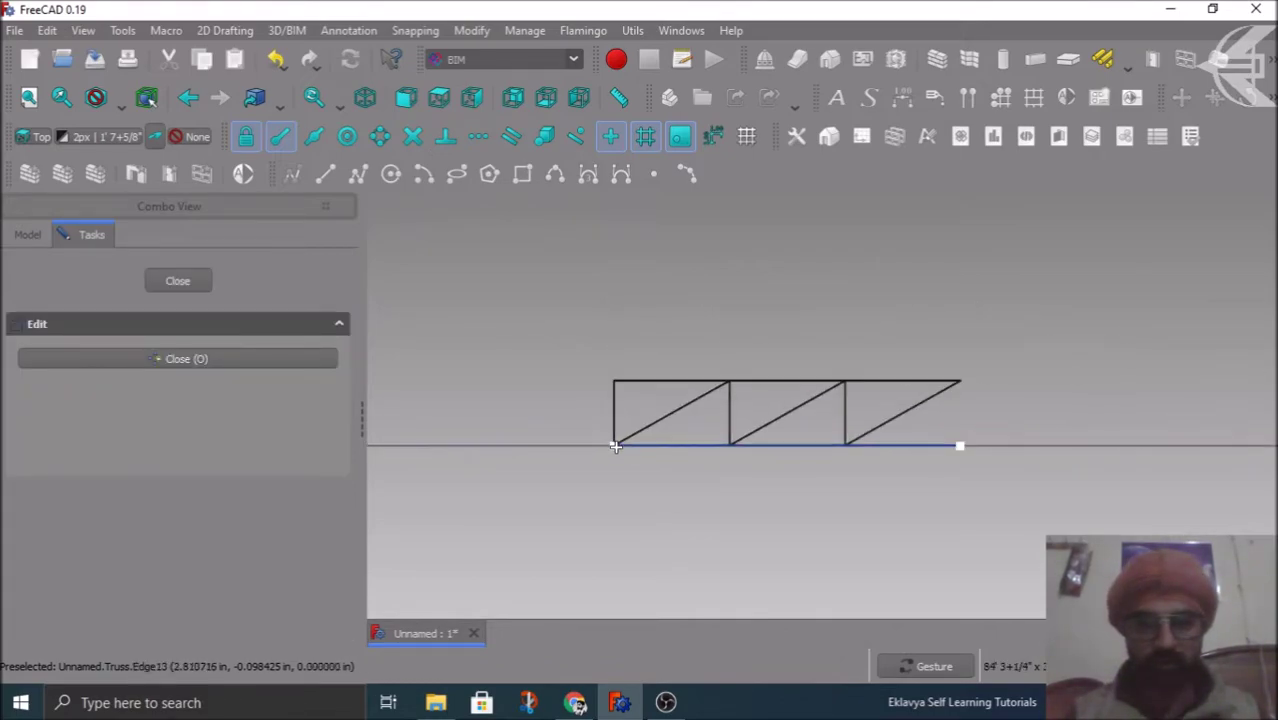
left_click_drag(798, 495, 900, 522)
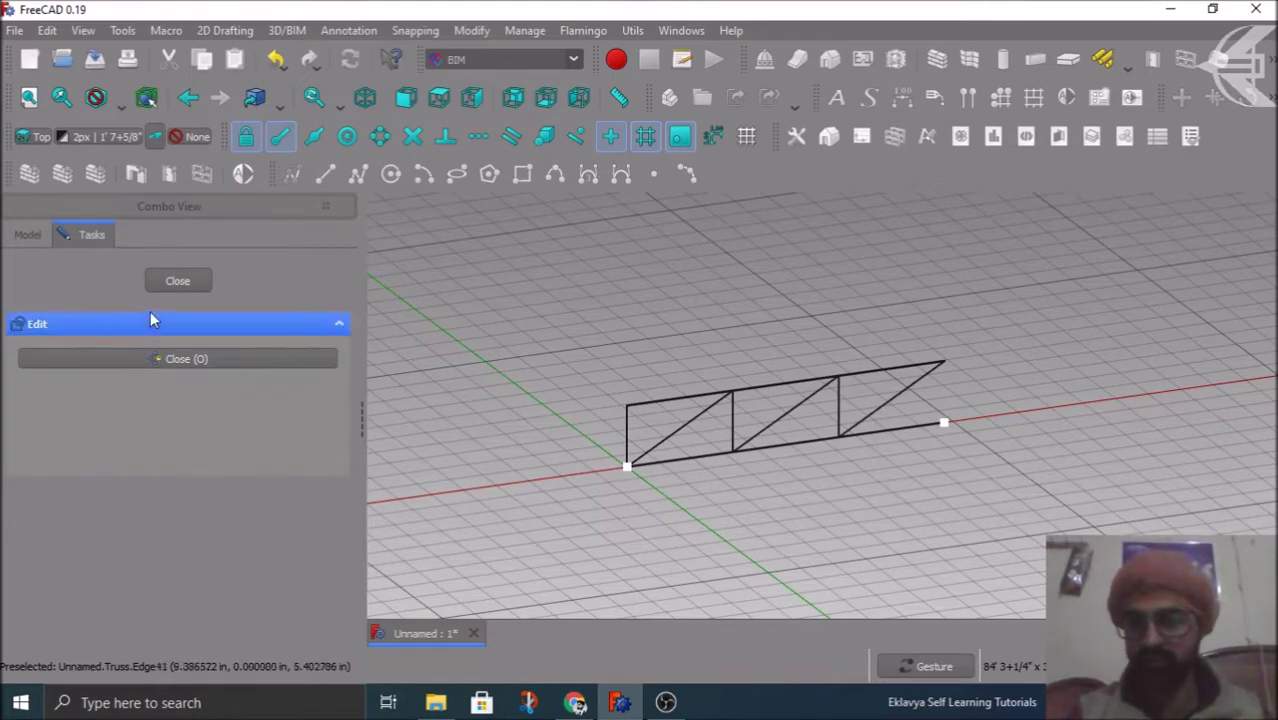
Step: Finish editing the base line, collapse the truss in the tree and flatten the view
left_click(196, 285)
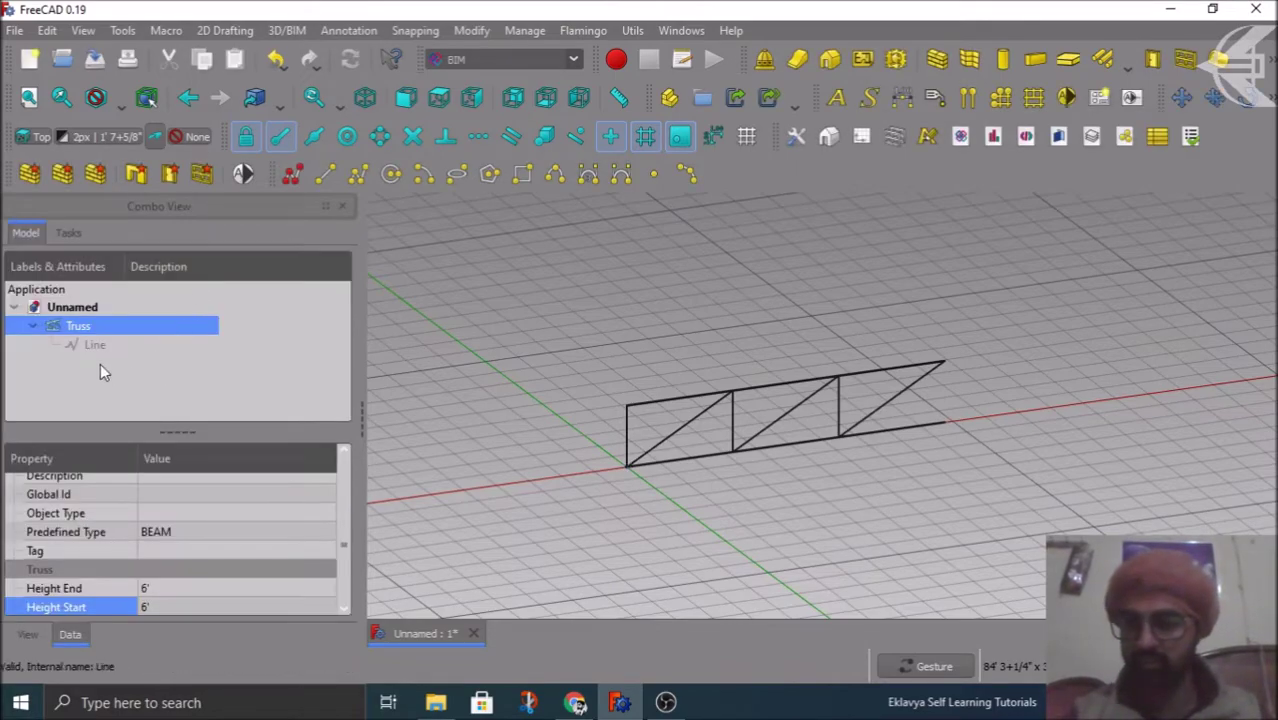
left_click(34, 328)
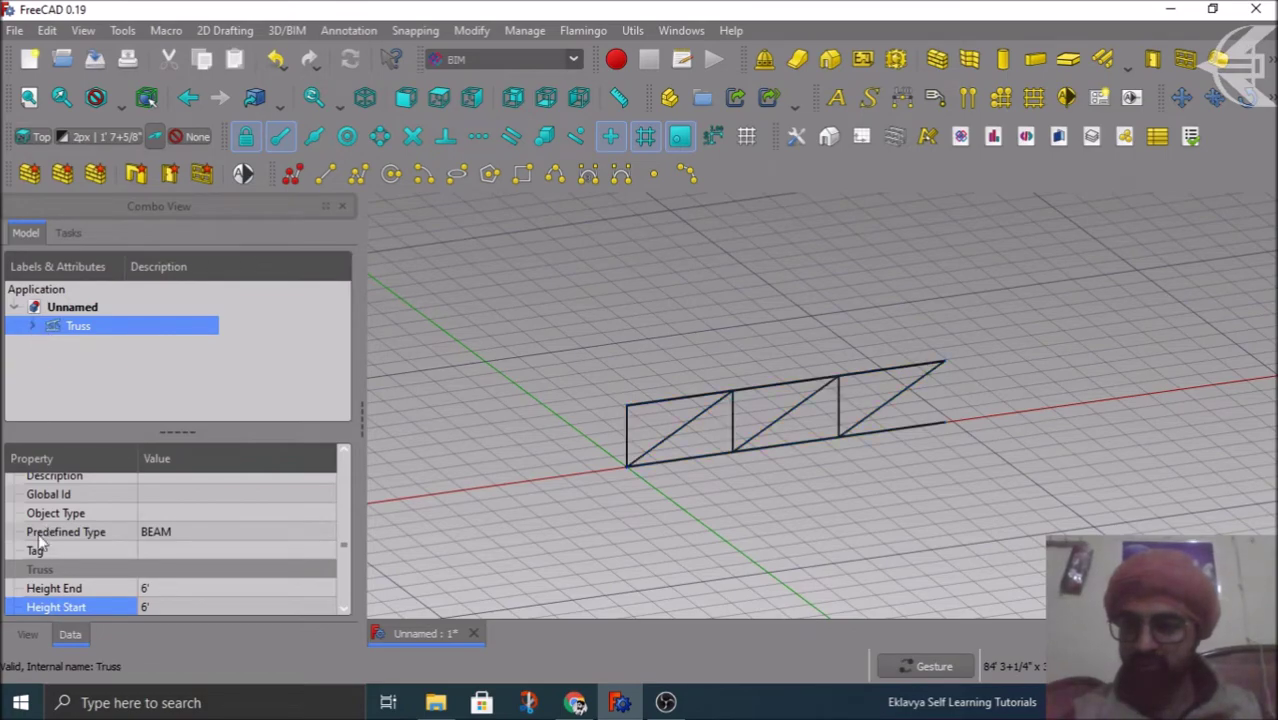
scroll(28, 568, "down", 1)
scroll(28, 566, "down", 1)
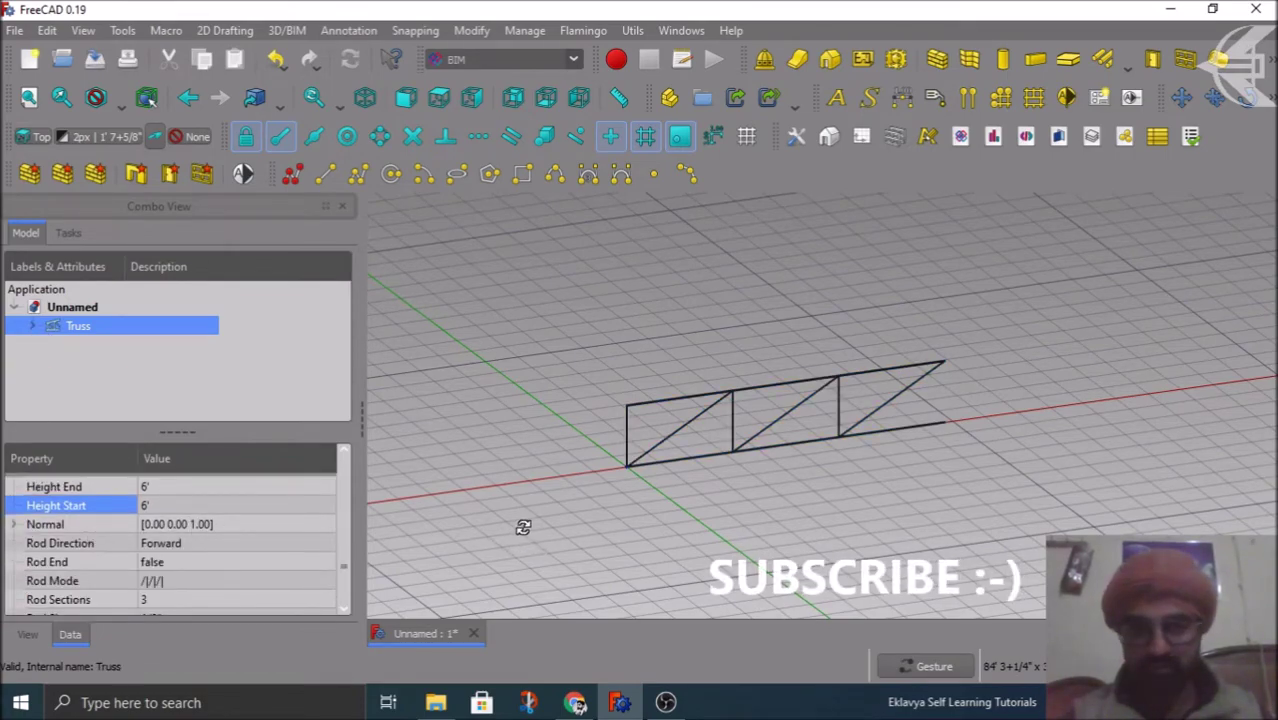
left_click_drag(522, 527, 480, 511)
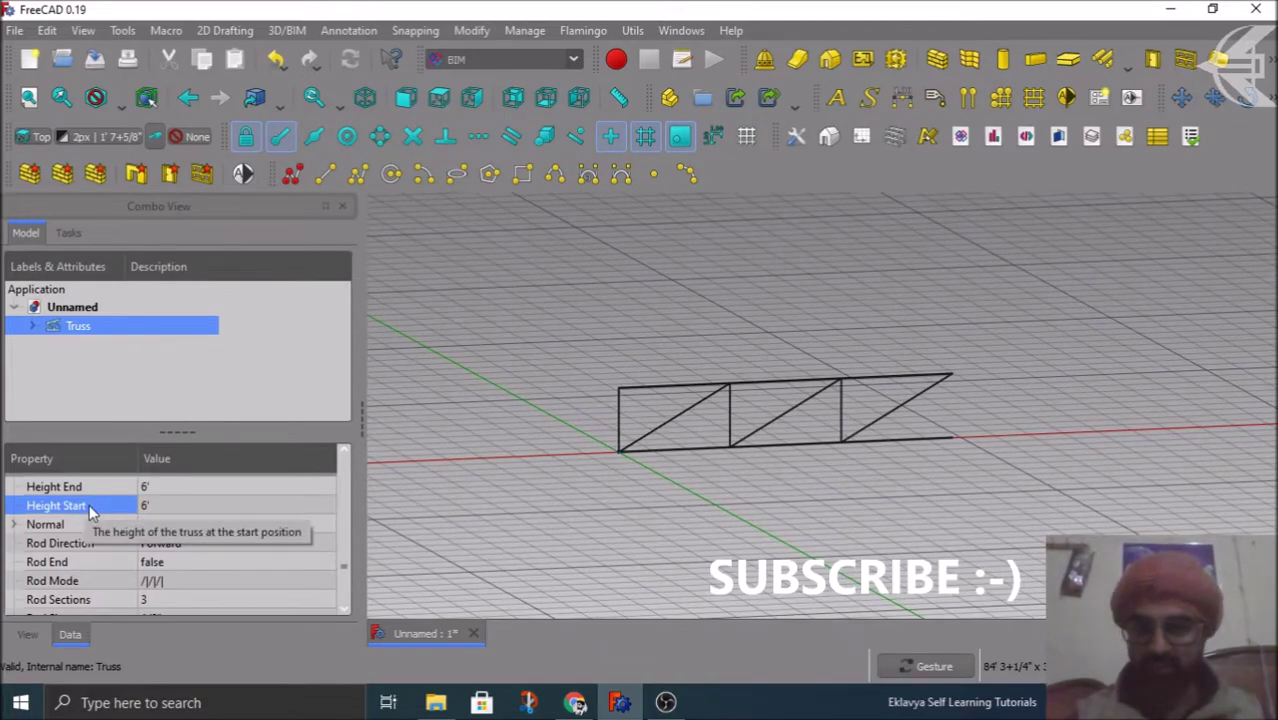
Step: Flip the truss Normal z to -1, then set it back to 1
mouse_move(45, 524)
left_click(14, 524)
scroll(40, 525, "down", 1)
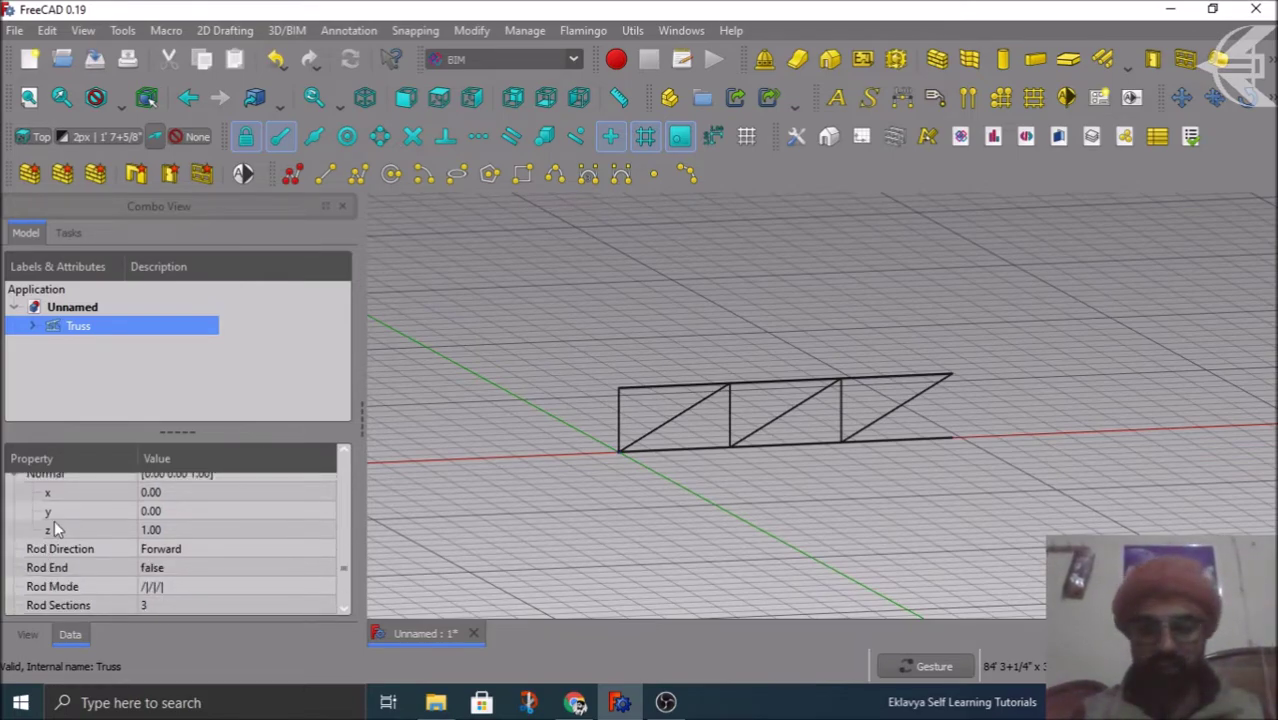
left_click(189, 531)
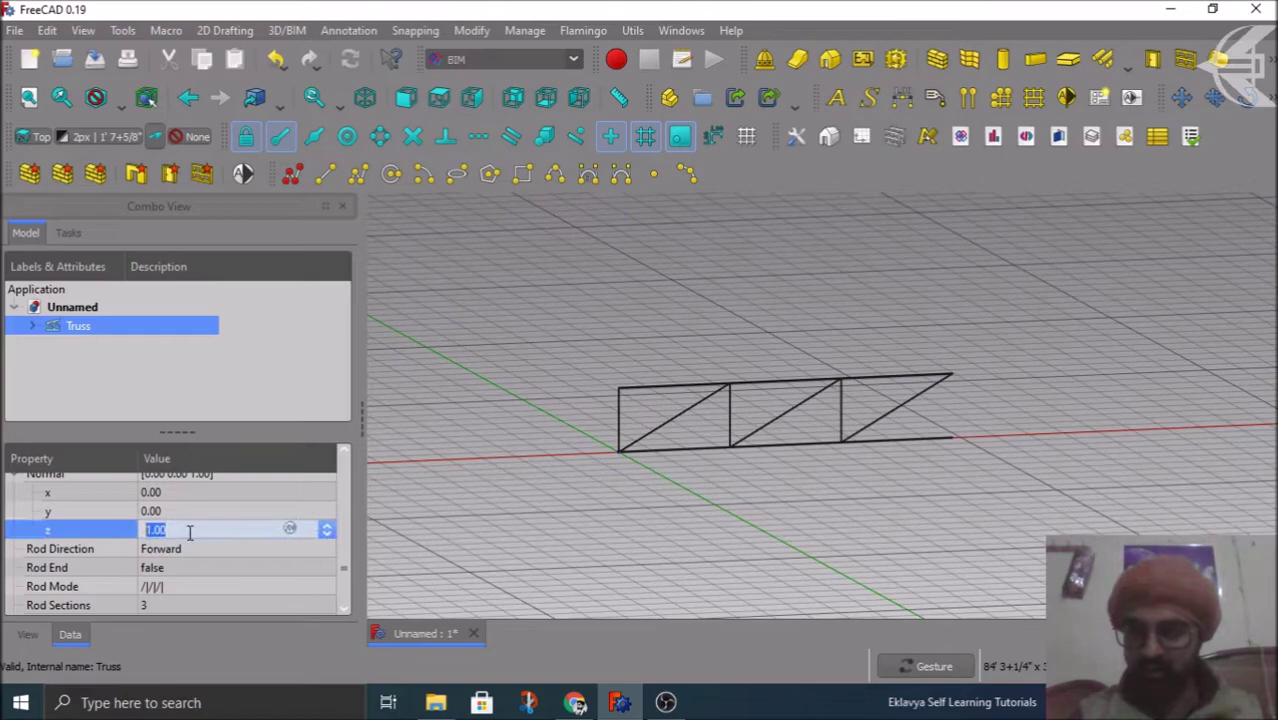
type("-1")
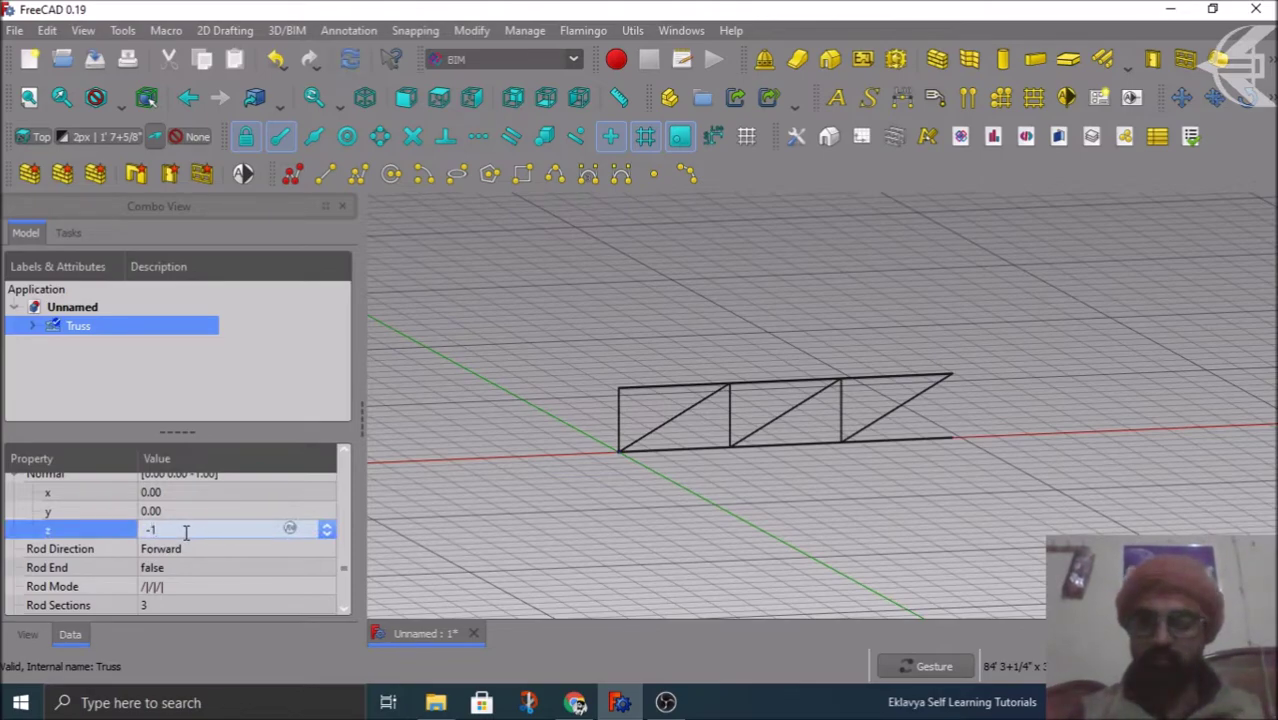
left_click(181, 511)
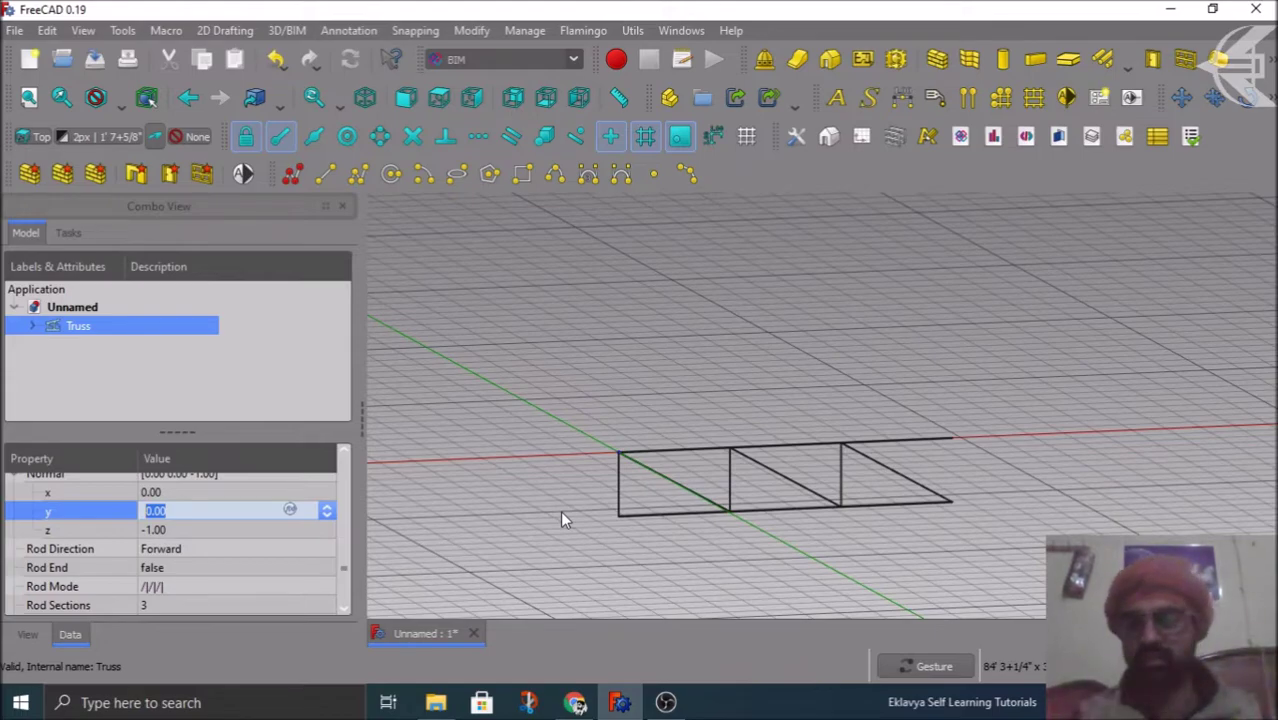
left_click(189, 530)
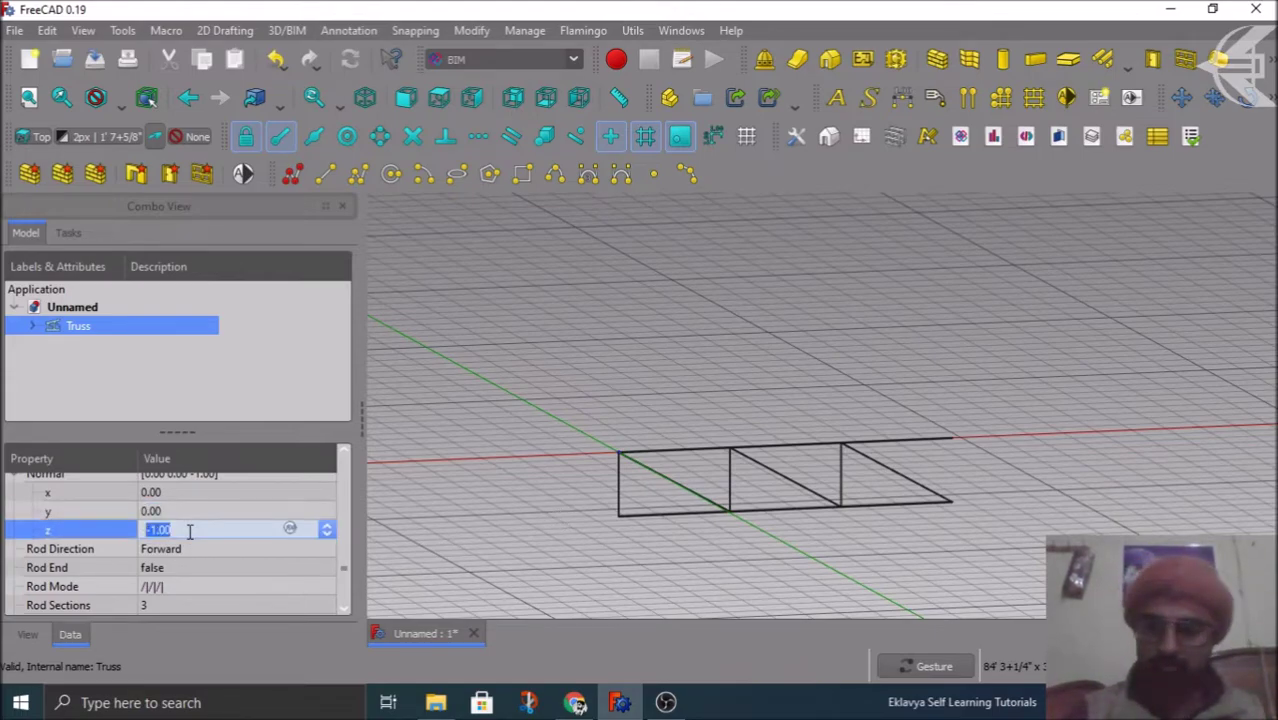
type("1")
scroll(26, 504, "up", 1)
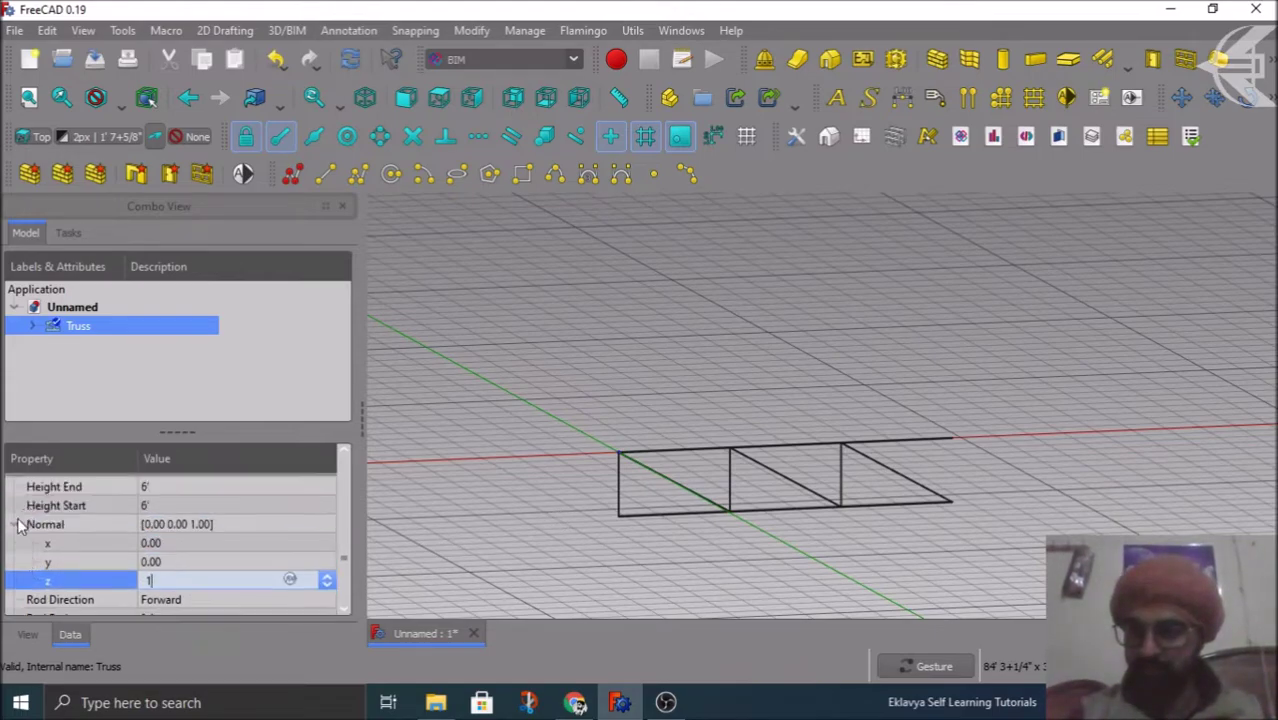
left_click(15, 524)
Step: Try Rod Direction Backward on the truss, then reset it to Forward
scroll(27, 563, "down", 1)
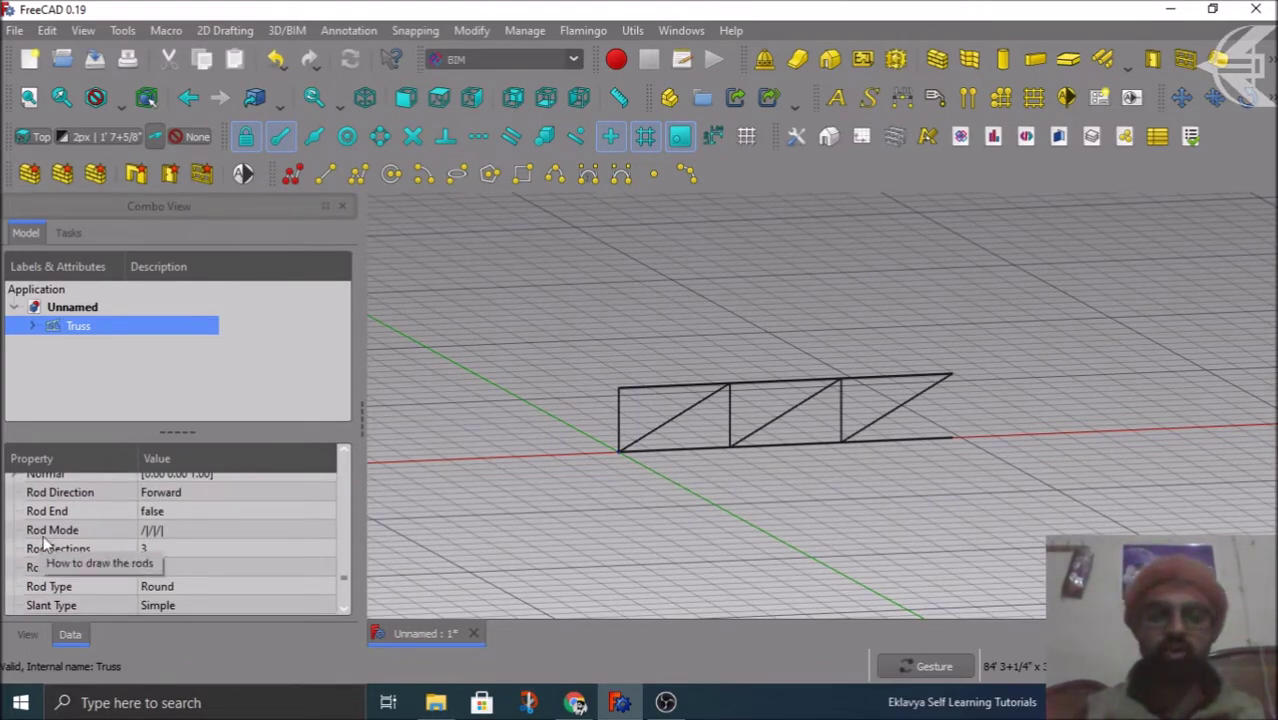
scroll(718, 428, "up", 2)
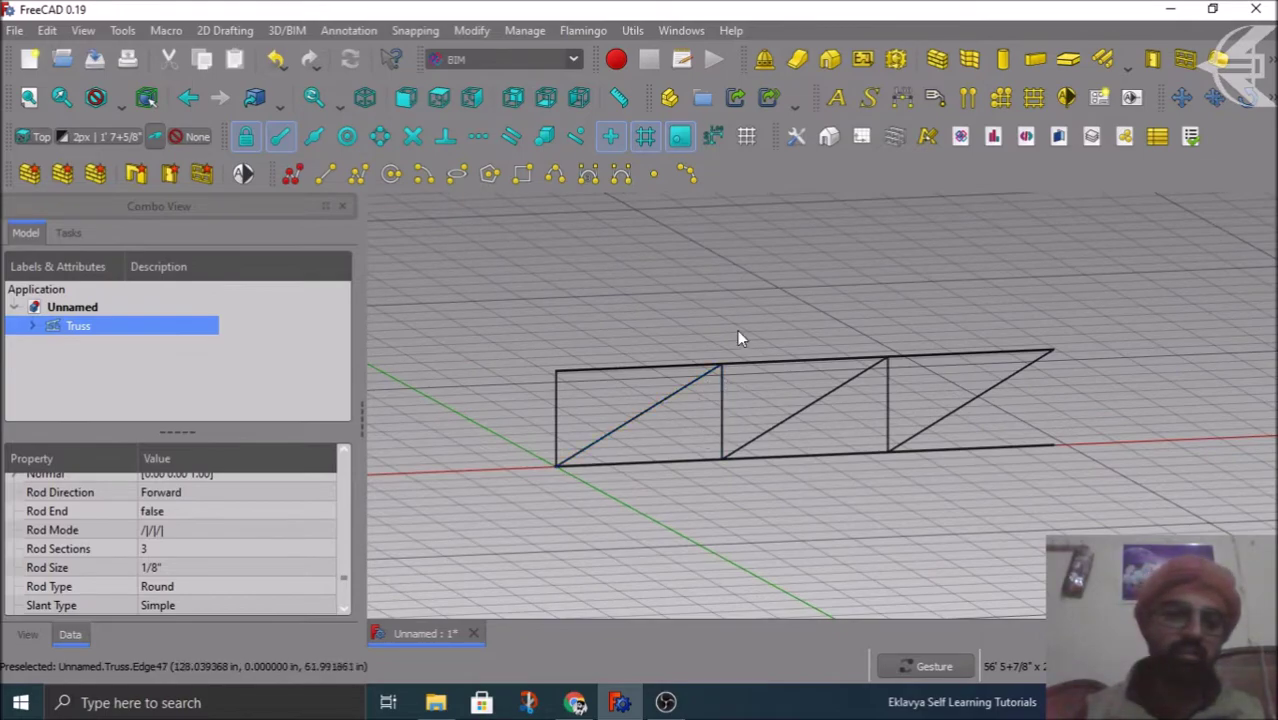
left_click(960, 407)
double_click(210, 491)
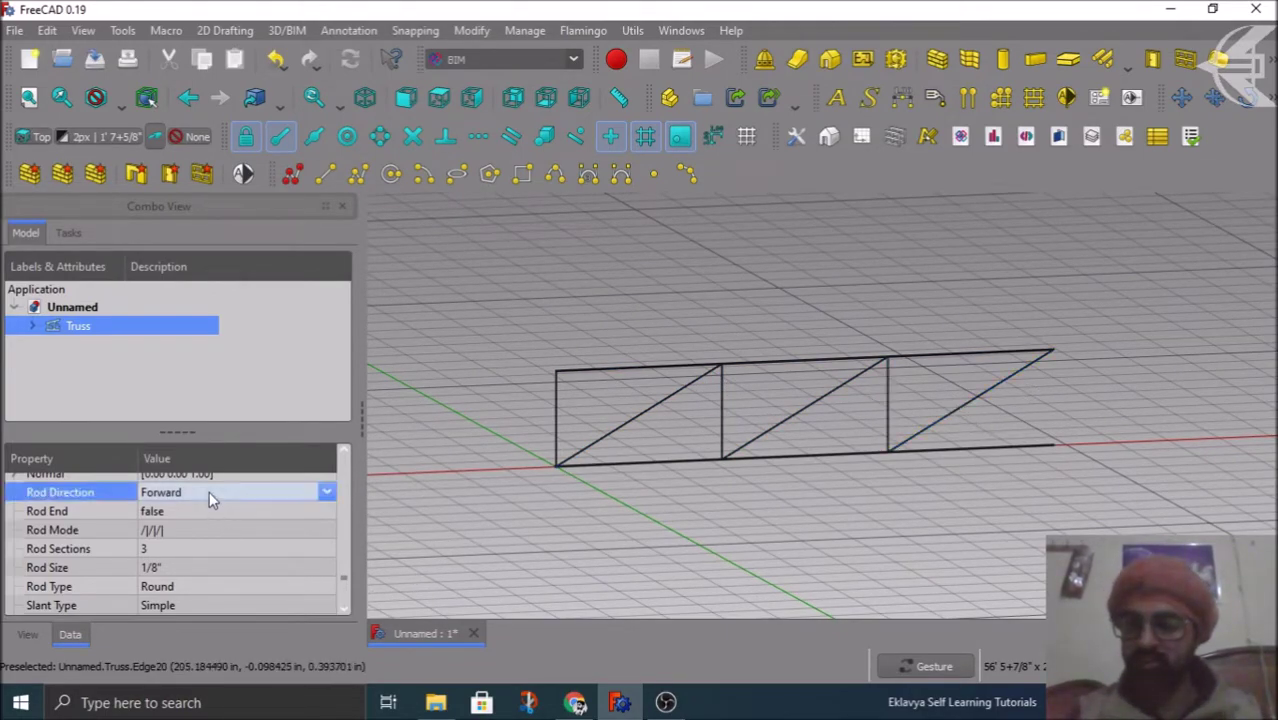
left_click(195, 523)
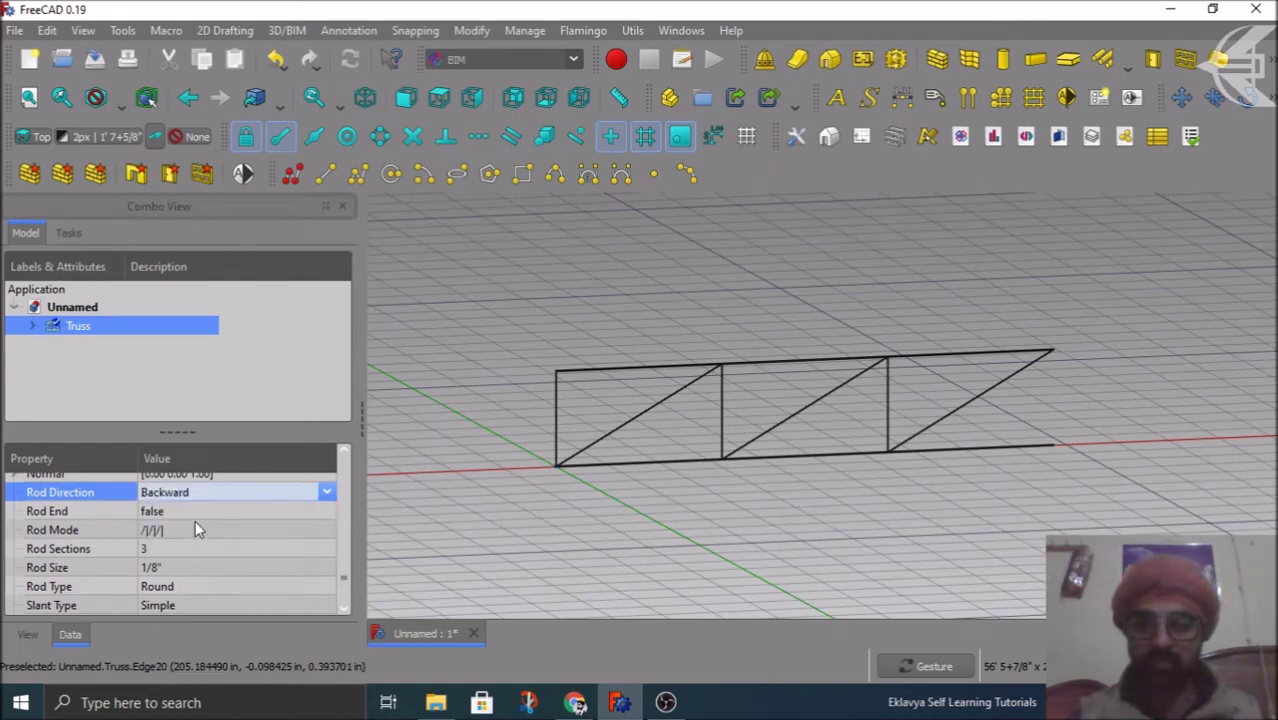
left_click(197, 512)
left_click(198, 492)
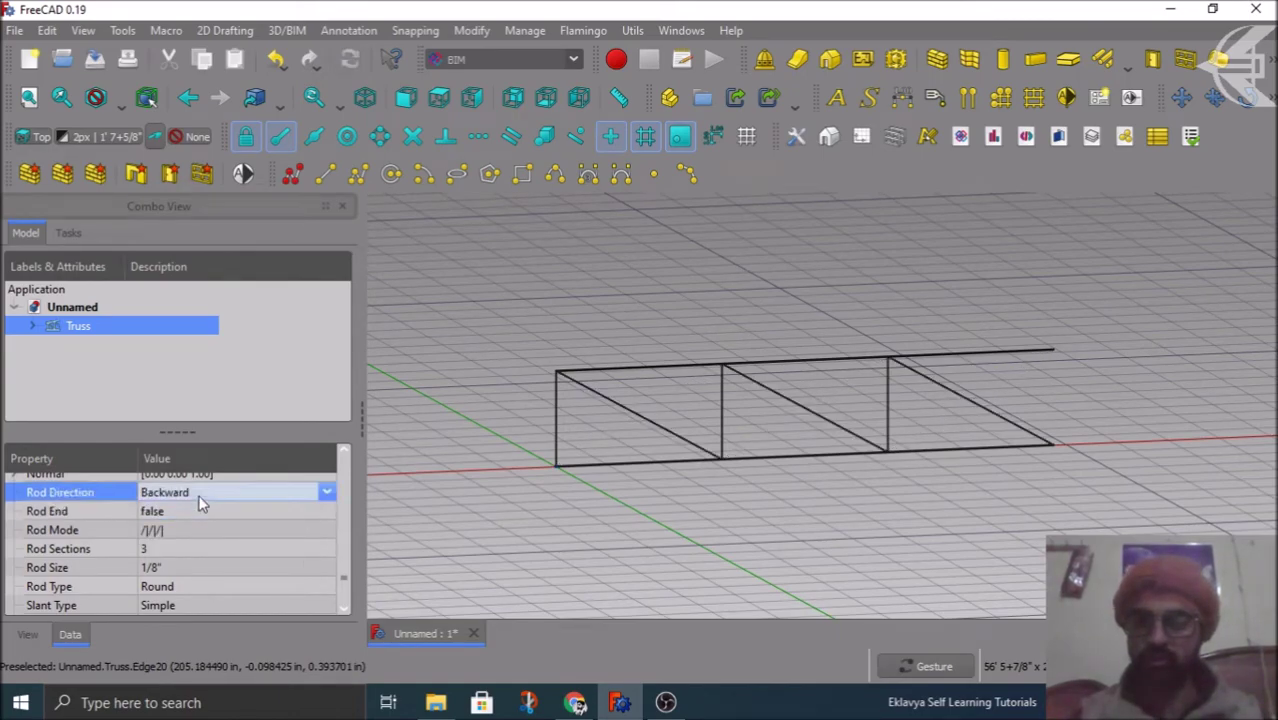
left_click(191, 506)
left_click(190, 509)
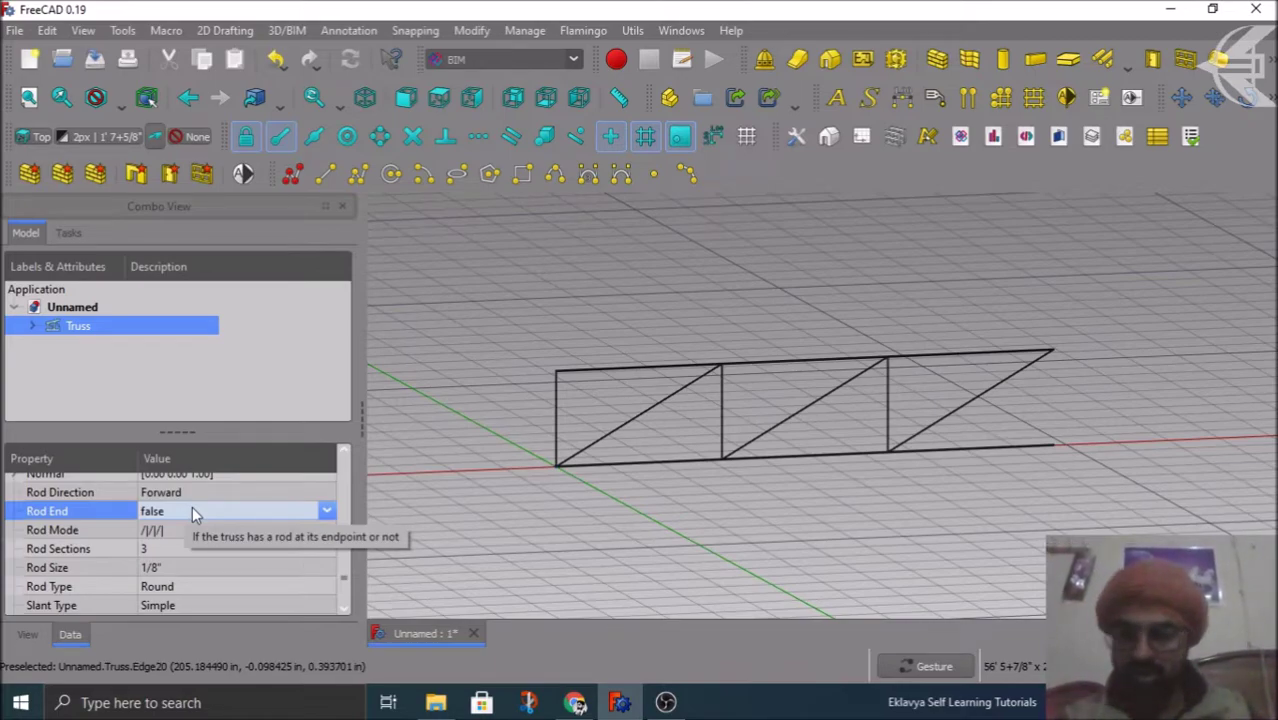
Step: Set Rod End to true, adding a closing vertical rod at the far end
left_click(193, 513)
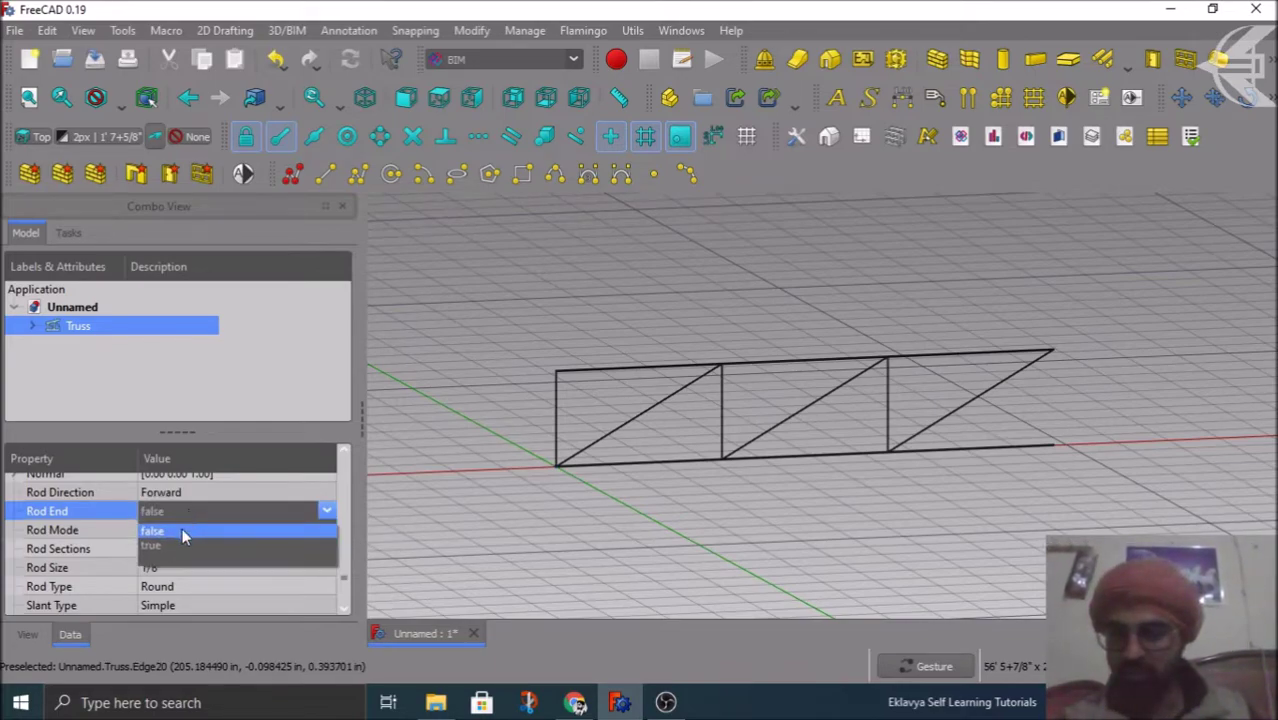
left_click(181, 543)
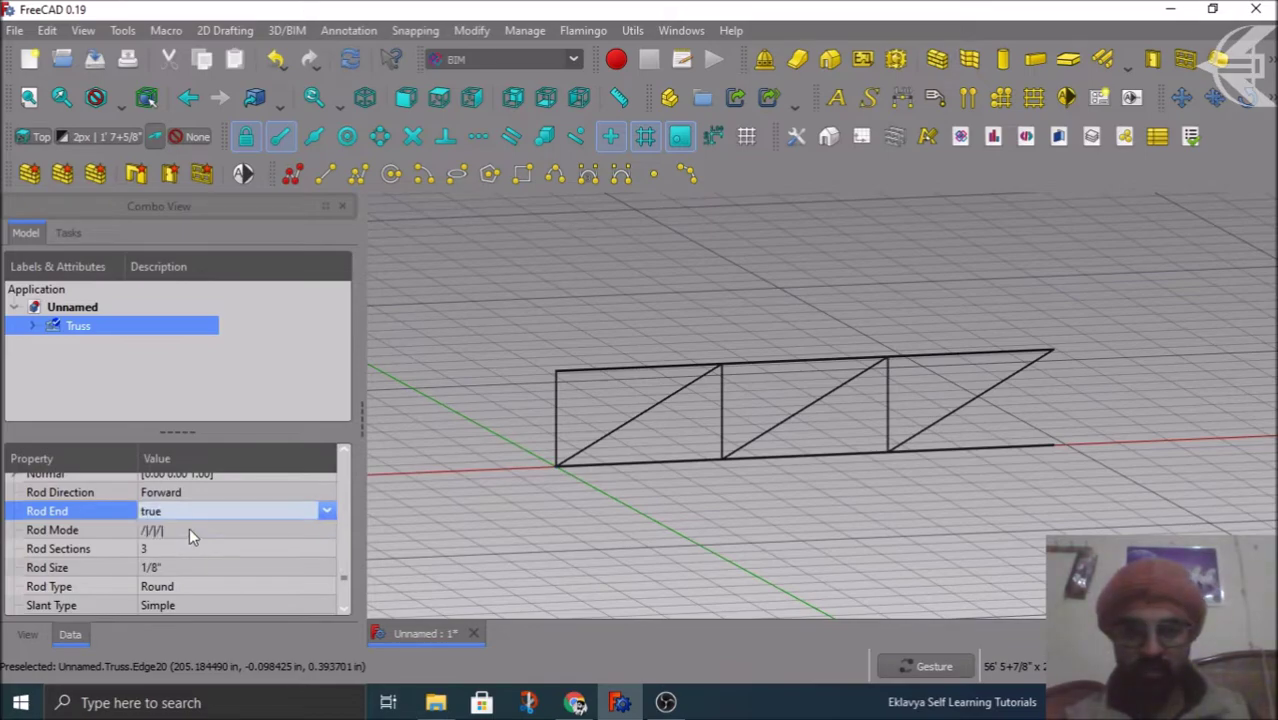
left_click(190, 530)
scroll(1055, 370, "up", 4)
scroll(1051, 361, "up", 1)
scroll(1049, 356, "down", 3)
scroll(1043, 326, "down", 3)
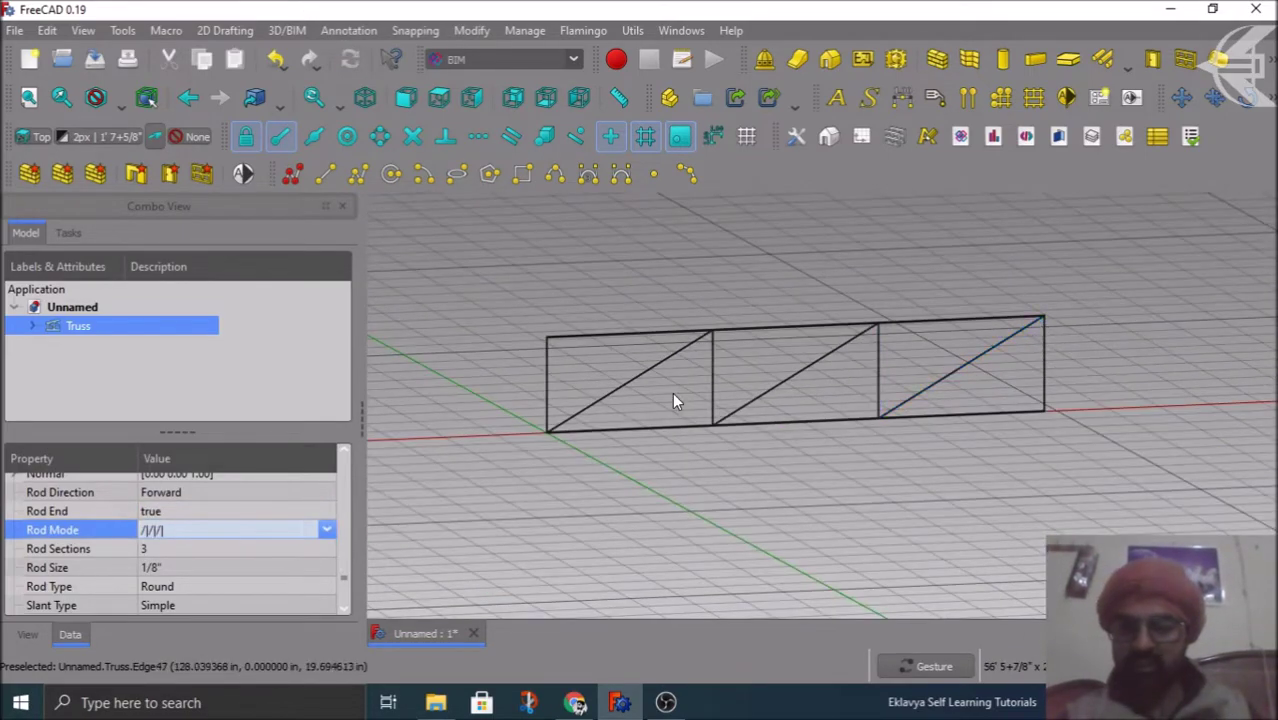
scroll(672, 400, "up", 2)
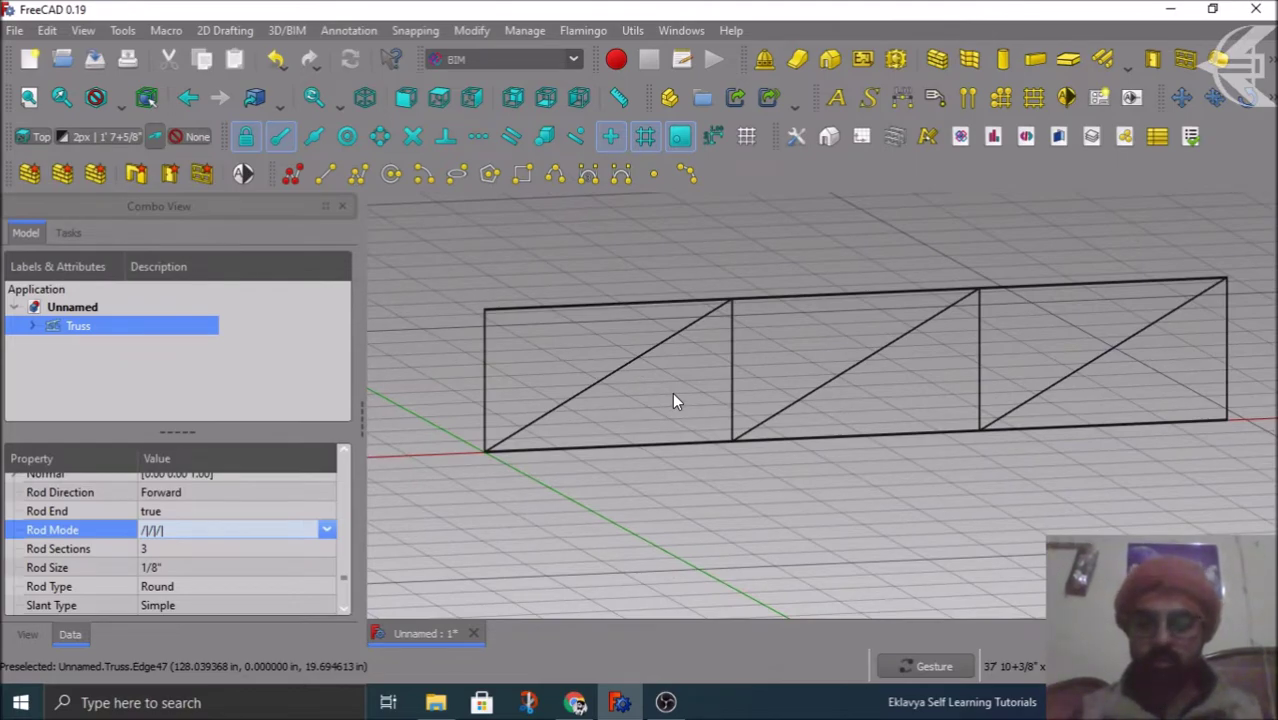
Step: Preview the zigzag Rod Mode patterns, then return to the /|/|/| single-diagonal pattern
left_click(331, 537)
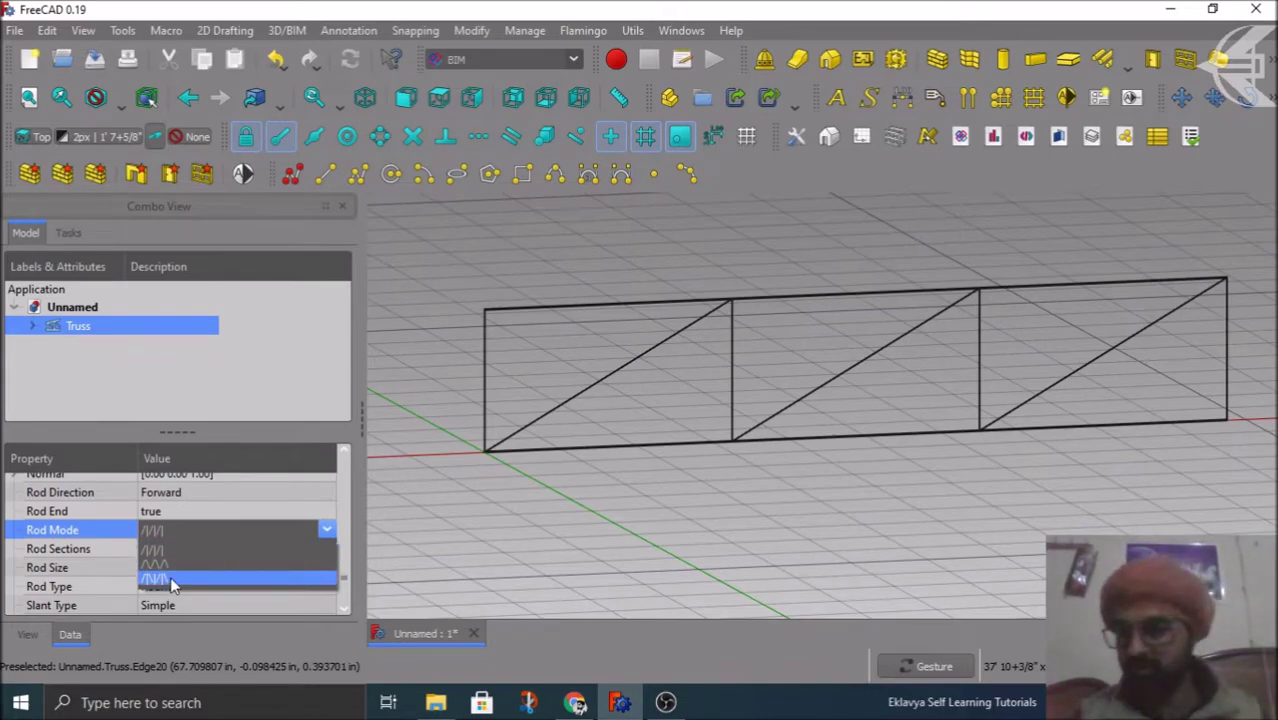
left_click(171, 547)
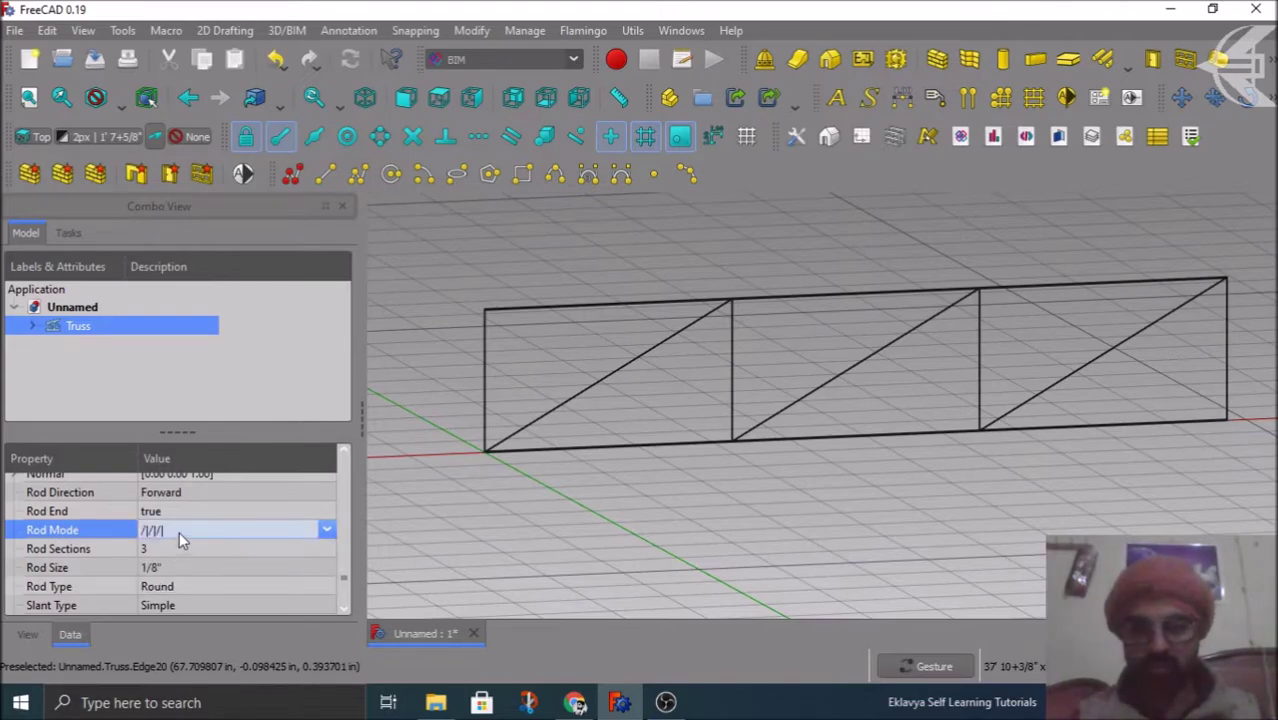
left_click(179, 531)
left_click(167, 556)
left_click(173, 549)
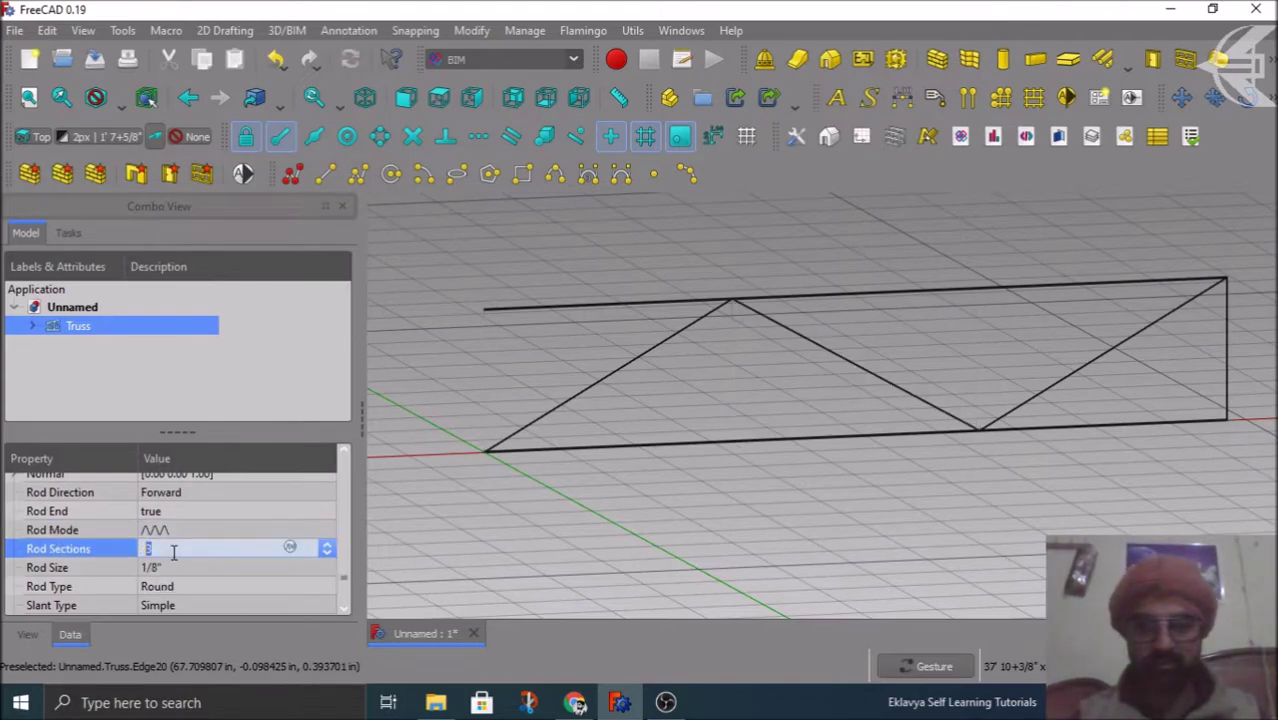
left_click(180, 533)
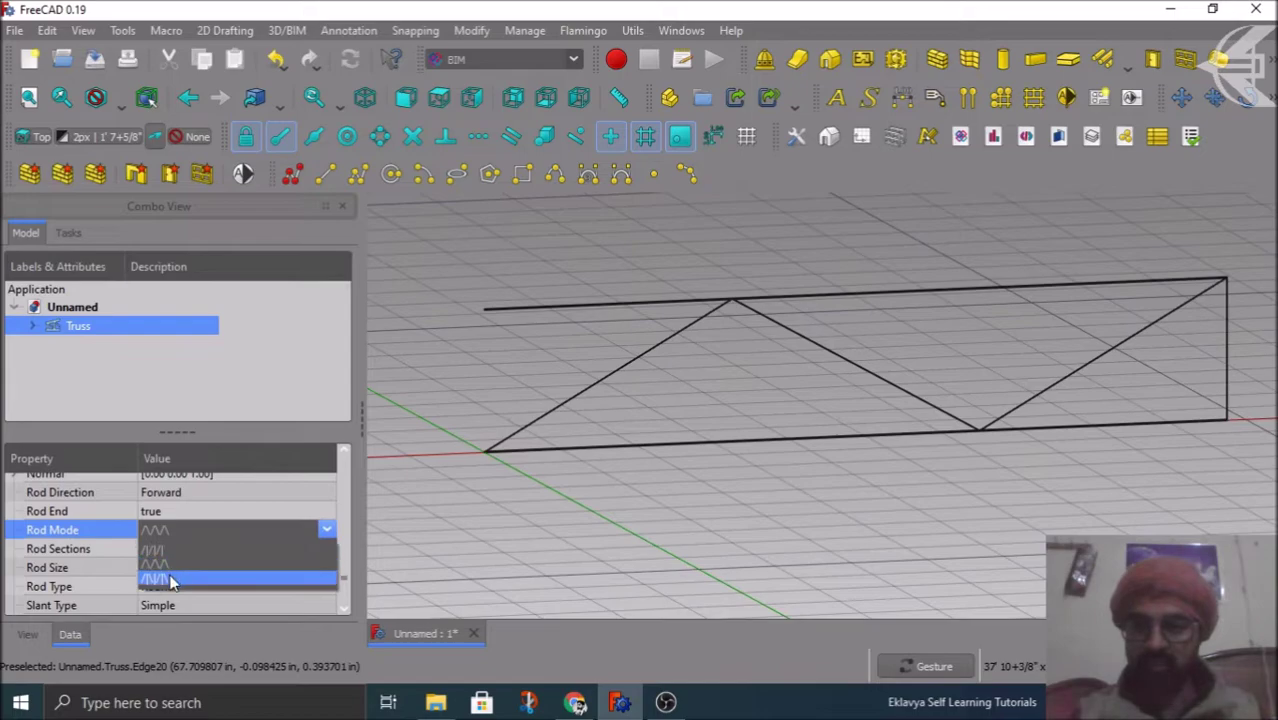
left_click(170, 580)
left_click(182, 547)
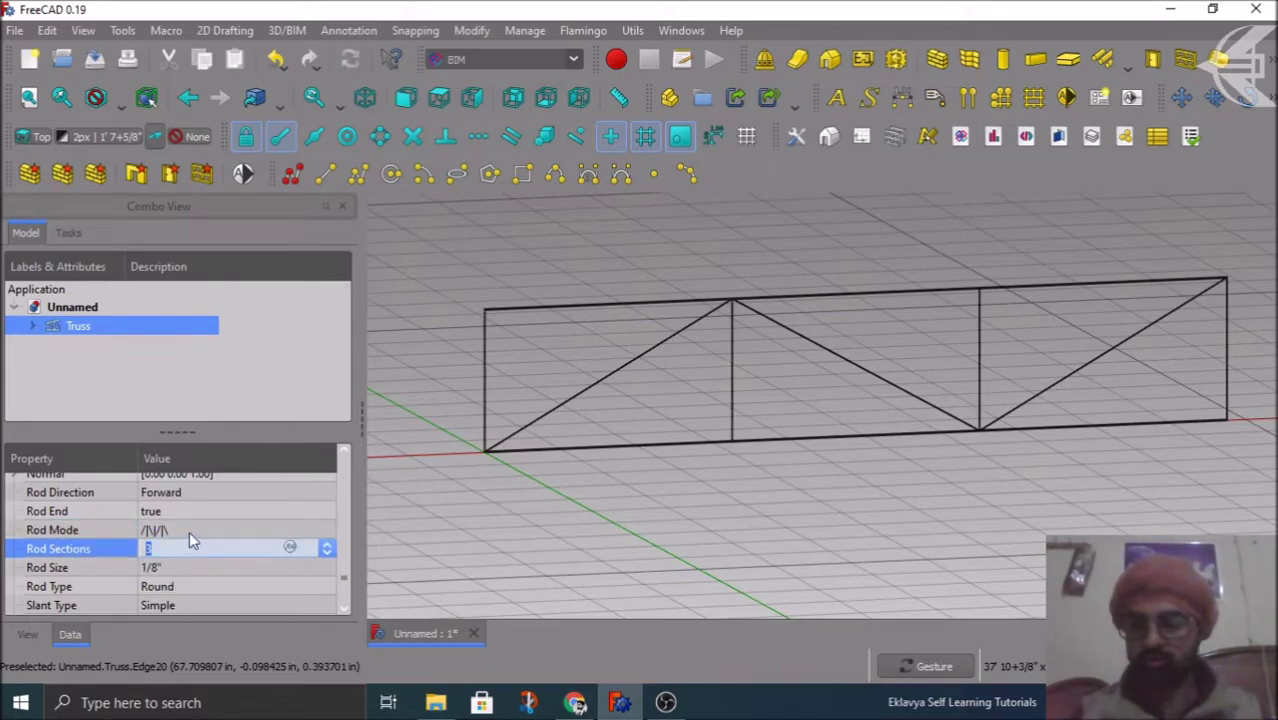
left_click(189, 531)
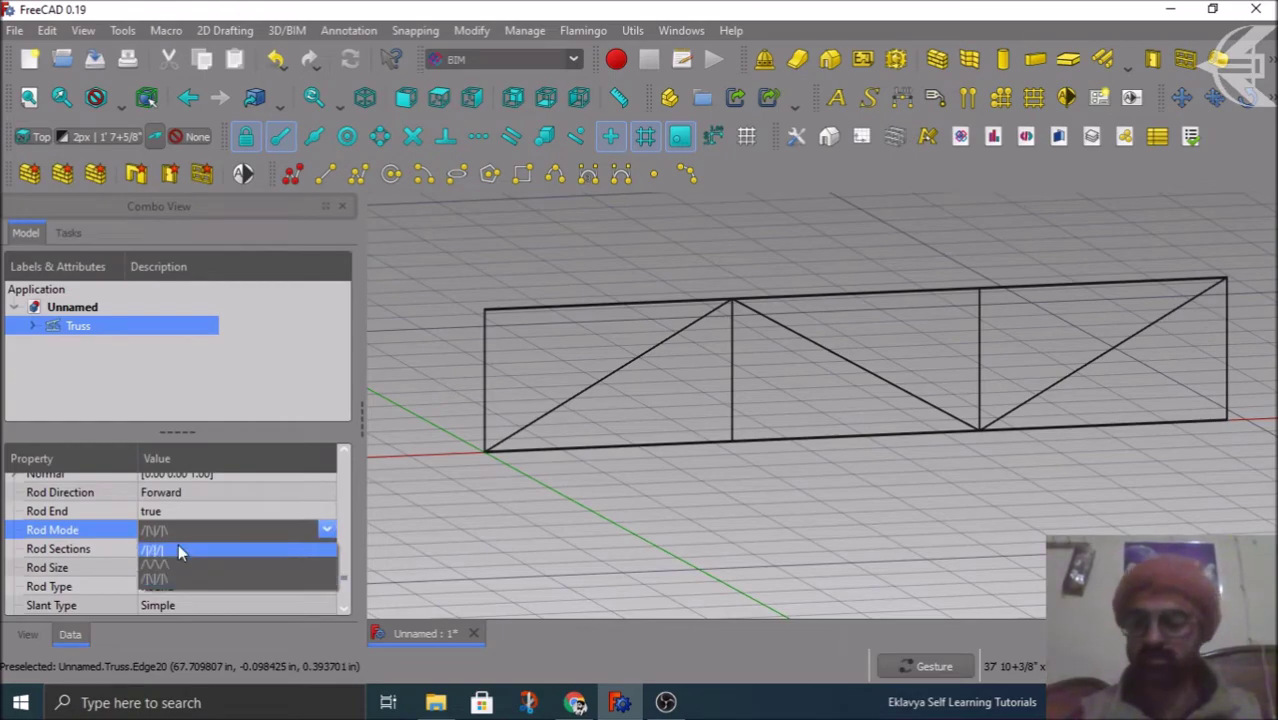
left_click(181, 552)
Step: Set the truss Rod Sections to 6
left_click(179, 548)
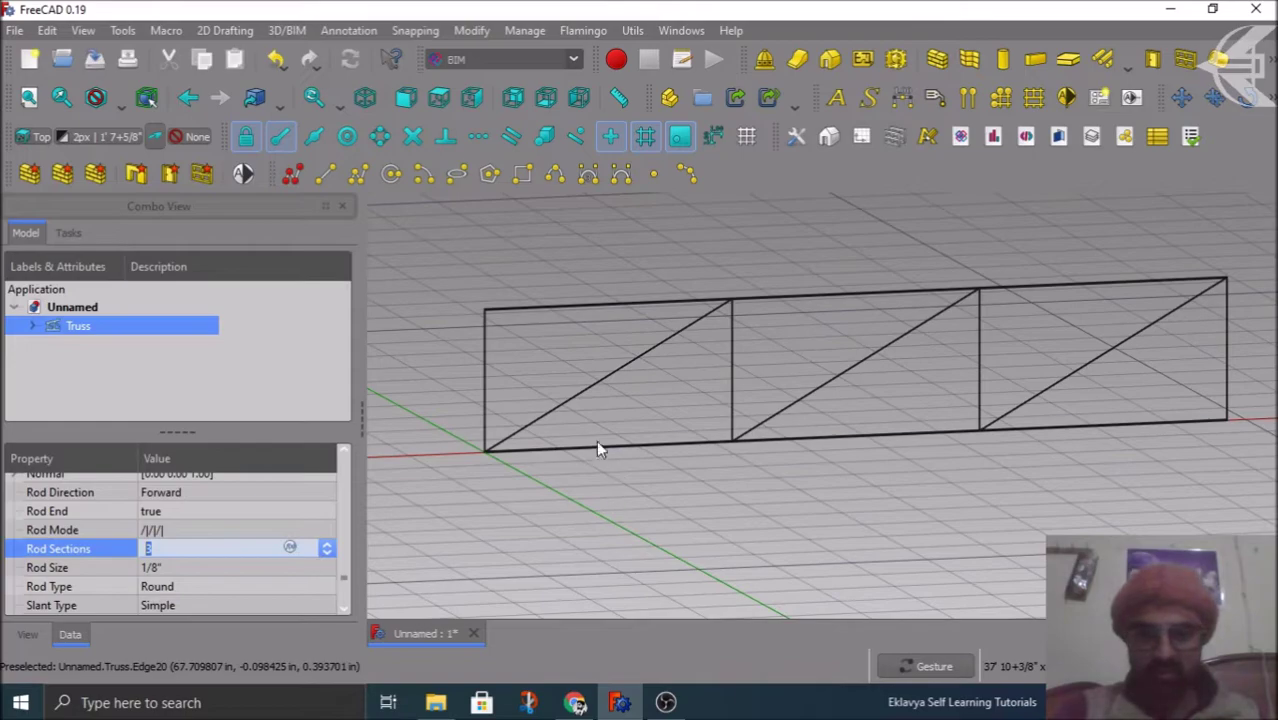
type("6")
left_click(192, 532)
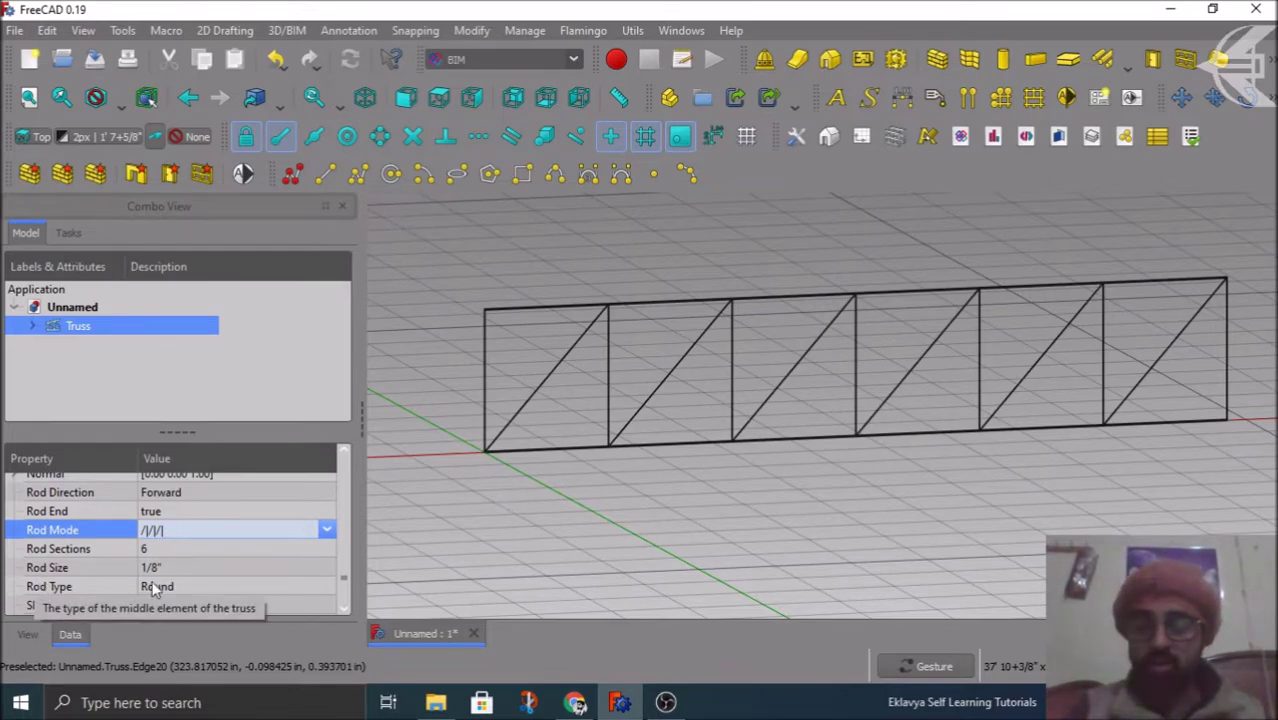
Step: Change the truss Rod Size to 1.5
scroll(491, 434, "up", 3)
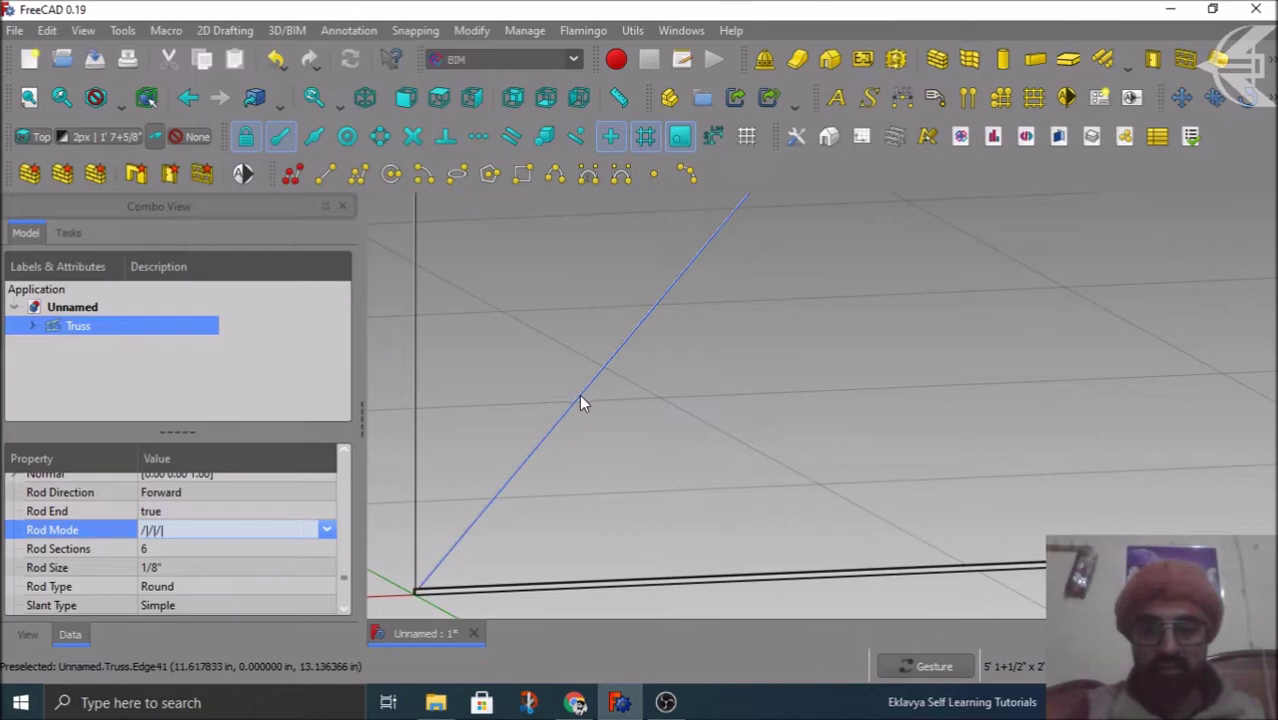
scroll(579, 400, "down", 2)
scroll(740, 375, "up", 3)
scroll(713, 377, "down", 3)
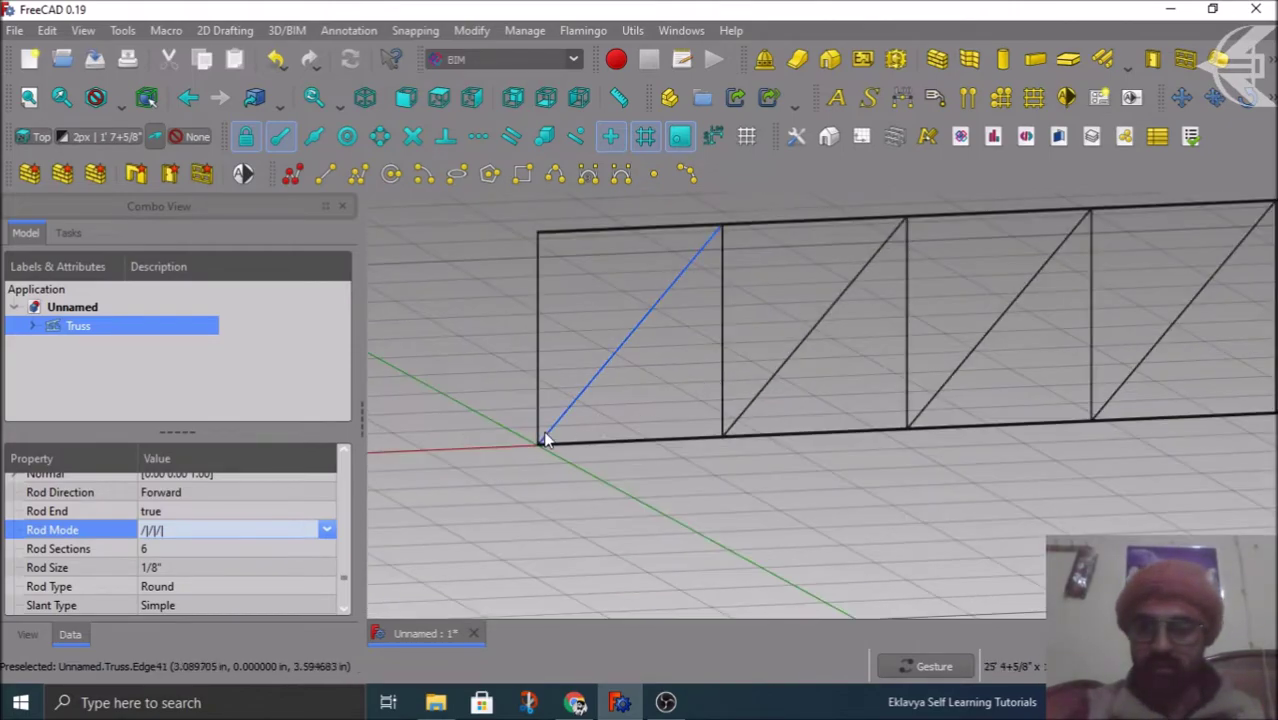
scroll(556, 426, "up", 2)
scroll(545, 424, "up", 2)
scroll(537, 422, "up", 2)
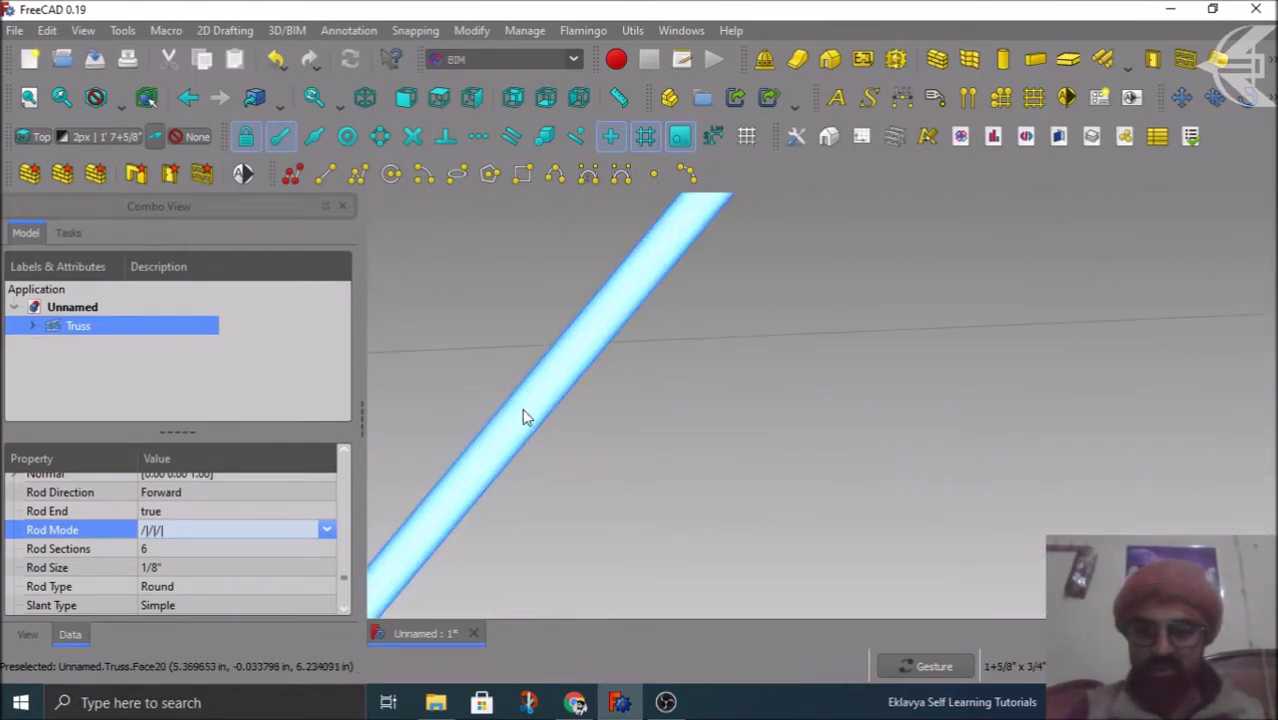
scroll(512, 418, "down", 2)
scroll(480, 450, "down", 2)
scroll(520, 420, "down", 1)
scroll(553, 392, "up", 1)
left_click(190, 566)
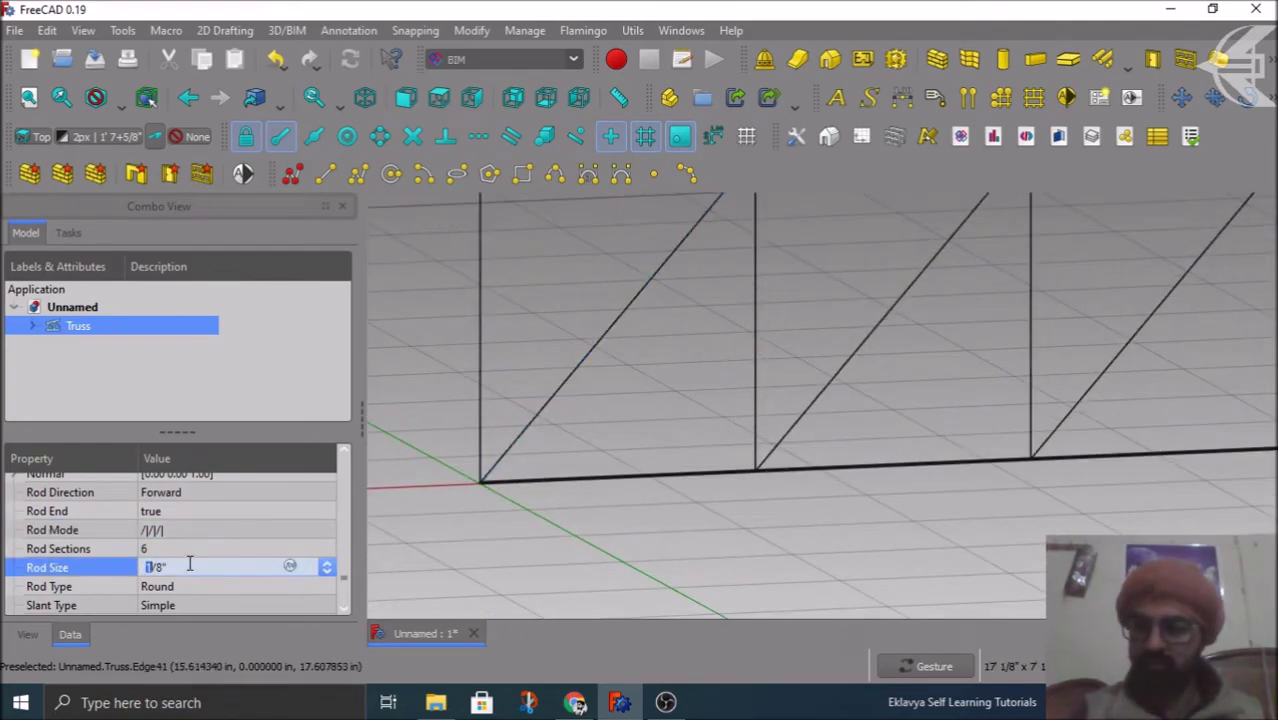
left_click_drag(170, 567, 147, 567)
type("1.5")
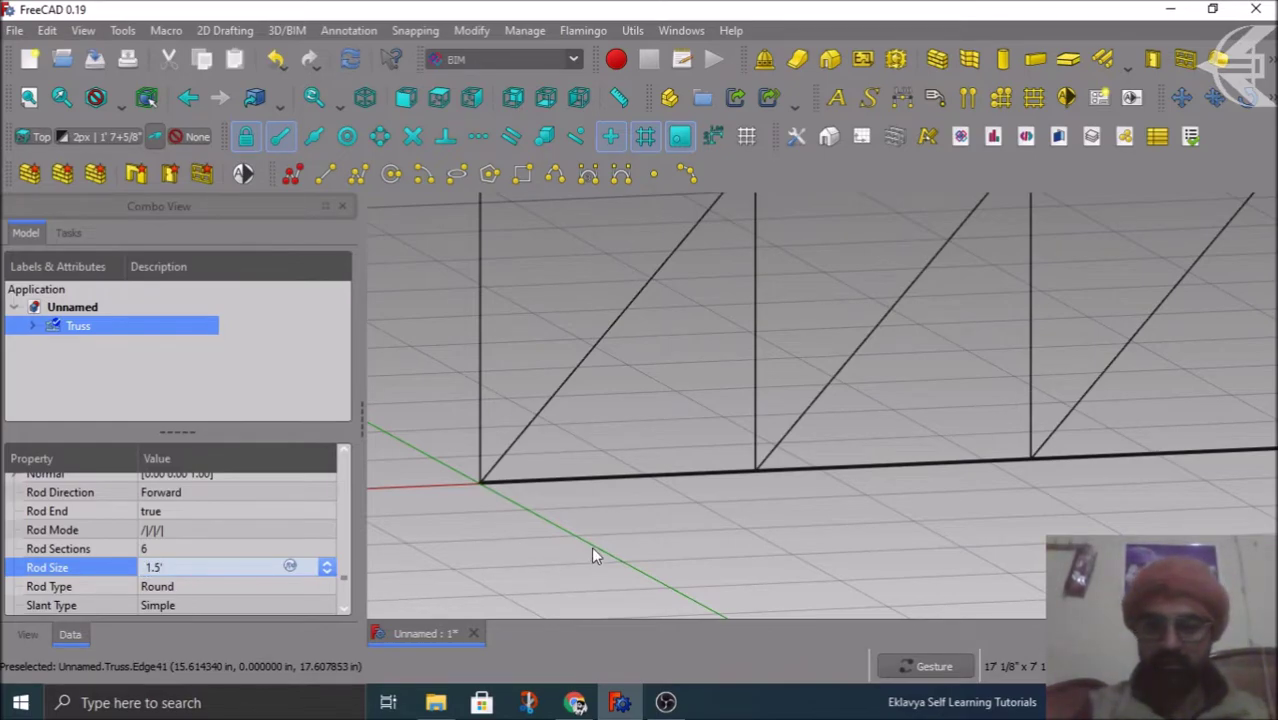
key("Return")
Step: Set the truss Rod Size to 6" and orbit to inspect the thinner rods
scroll(614, 469, "down", 2)
scroll(613, 468, "down", 1)
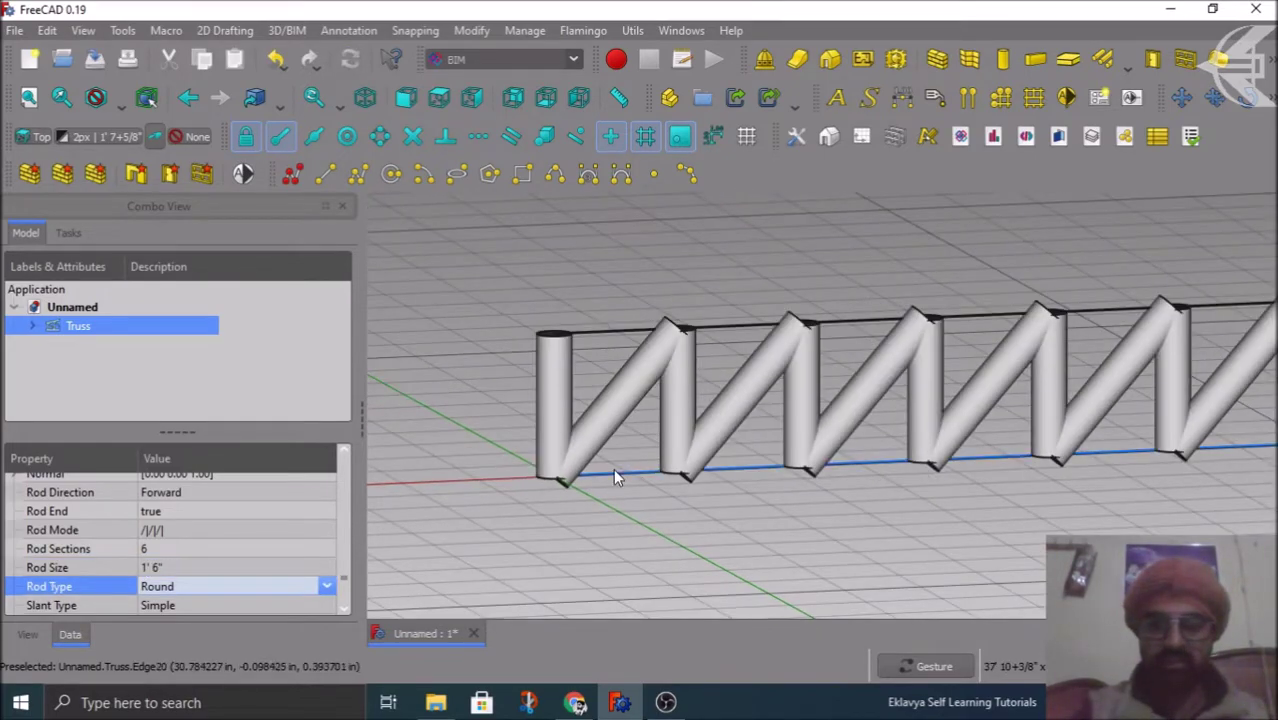
left_click(194, 567)
left_click_drag(170, 567, 122, 568)
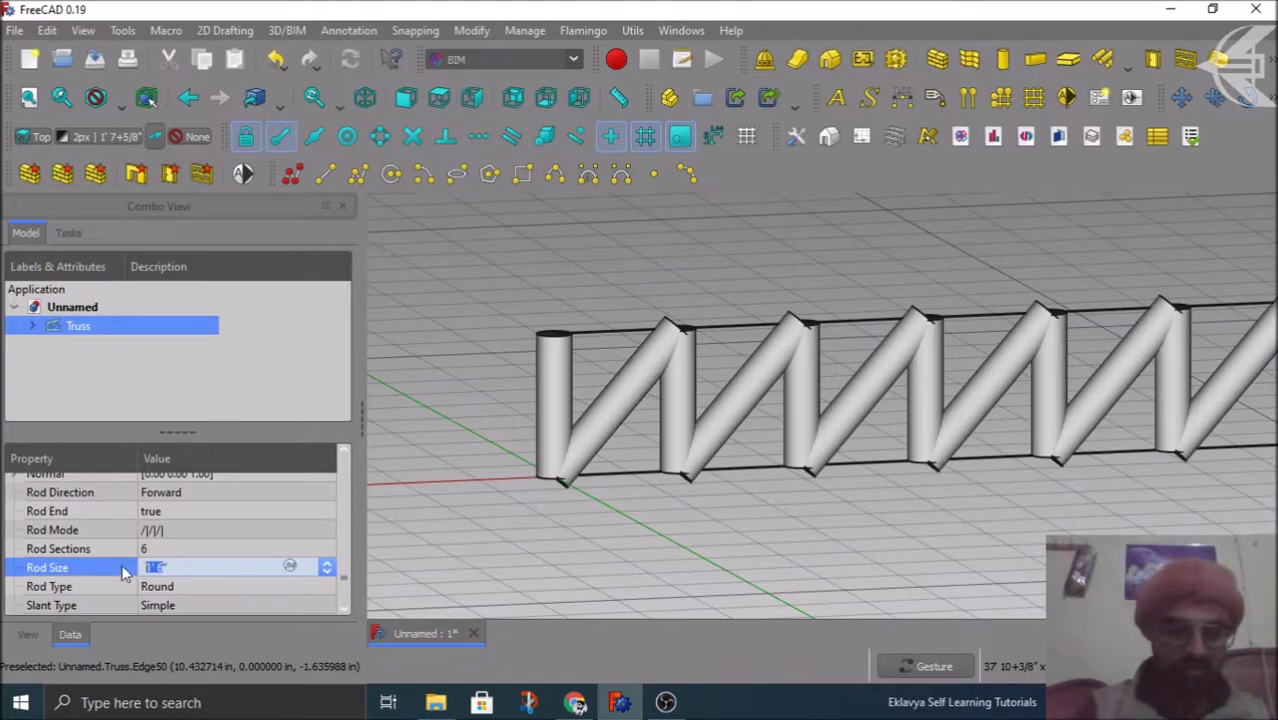
type("6\"")
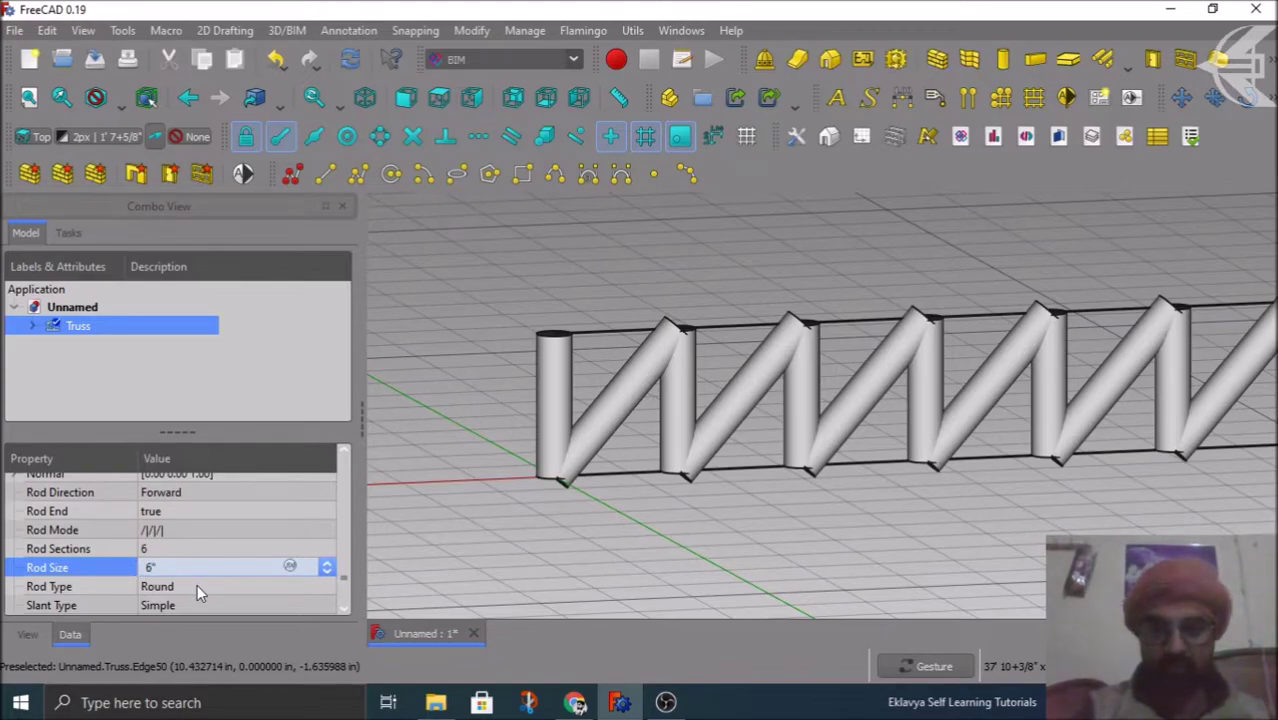
key("Return")
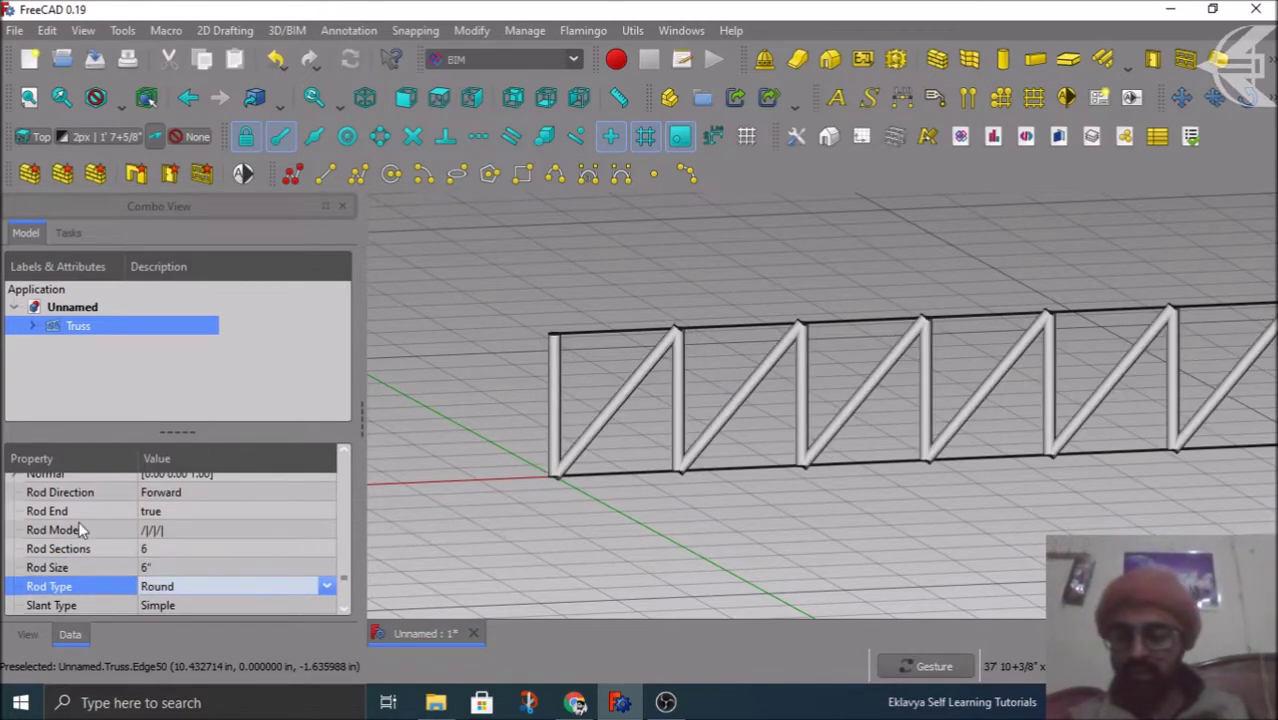
scroll(66, 510, "down", 1)
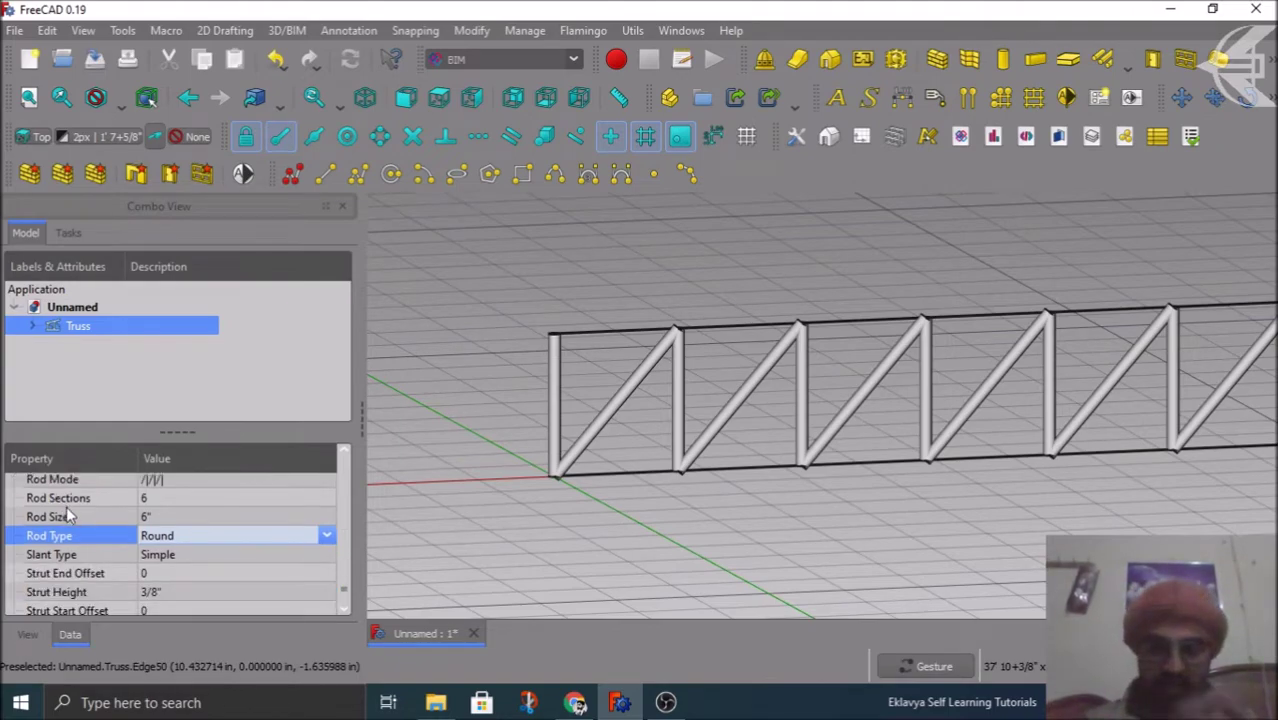
mouse_move(48, 516)
left_click_drag(448, 366, 473, 238)
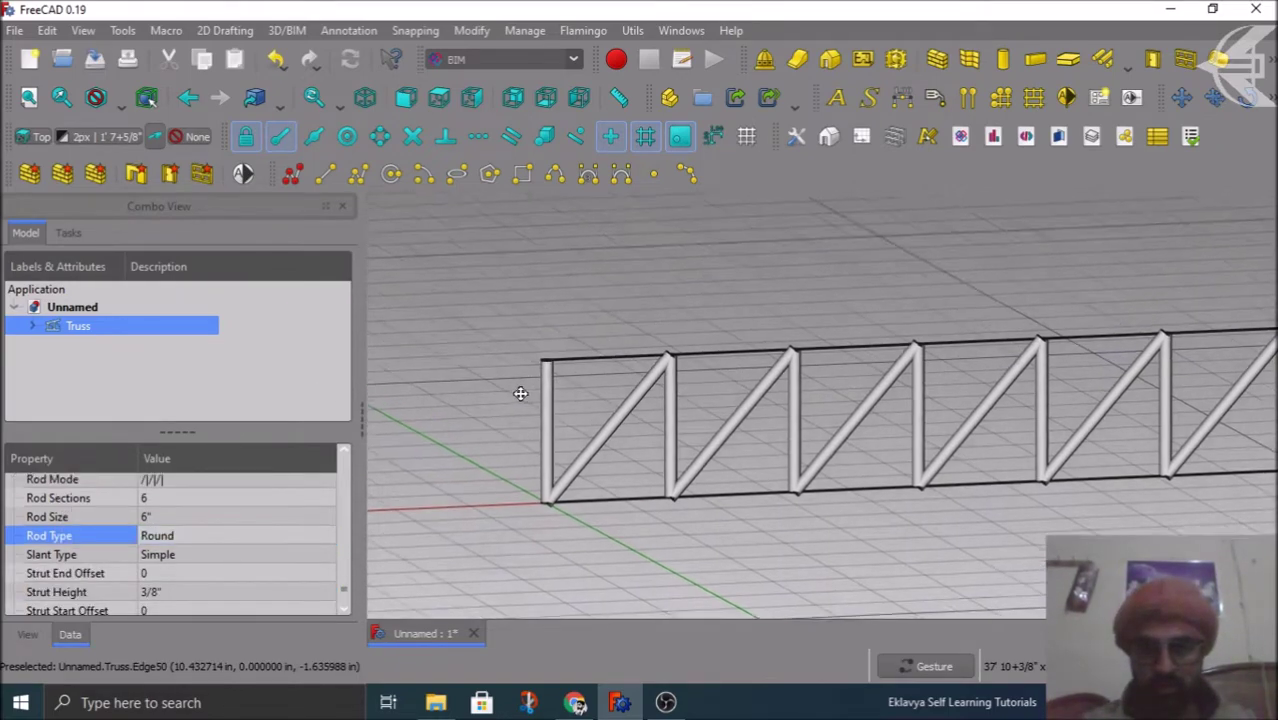
left_click(446, 95)
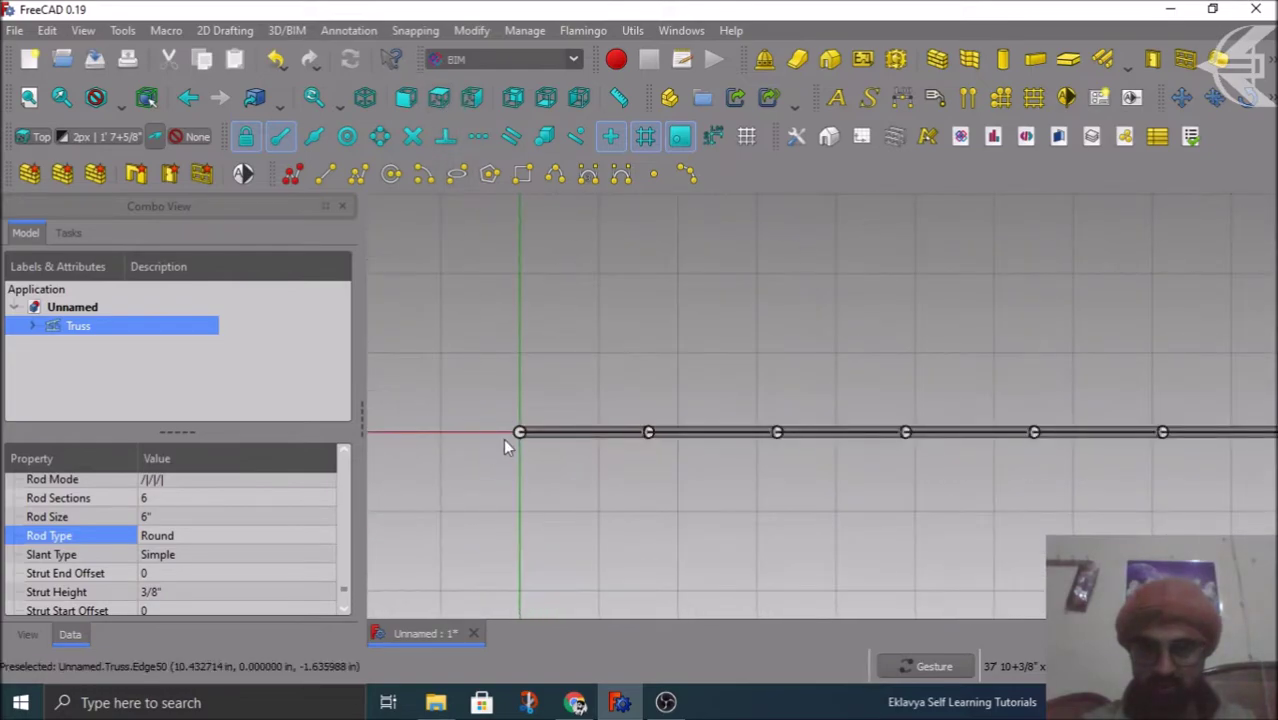
scroll(505, 445, "up", 5)
scroll(565, 431, "down", 5)
mouse_move(650, 485)
left_mouse_down()
mouse_move(738, 428)
mouse_move(702, 335)
left_mouse_up()
scroll(661, 562, "up", 3)
scroll(661, 562, "up", 2)
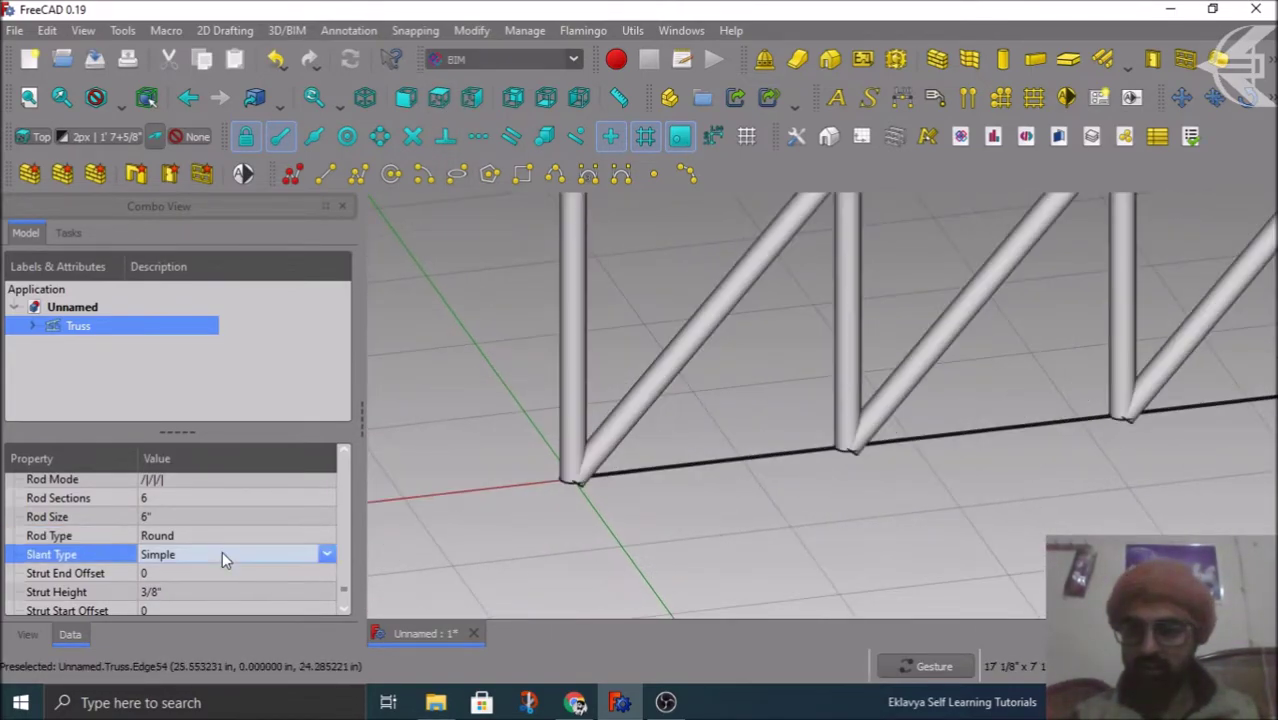
left_click(222, 551)
left_click(171, 587)
left_click(177, 551)
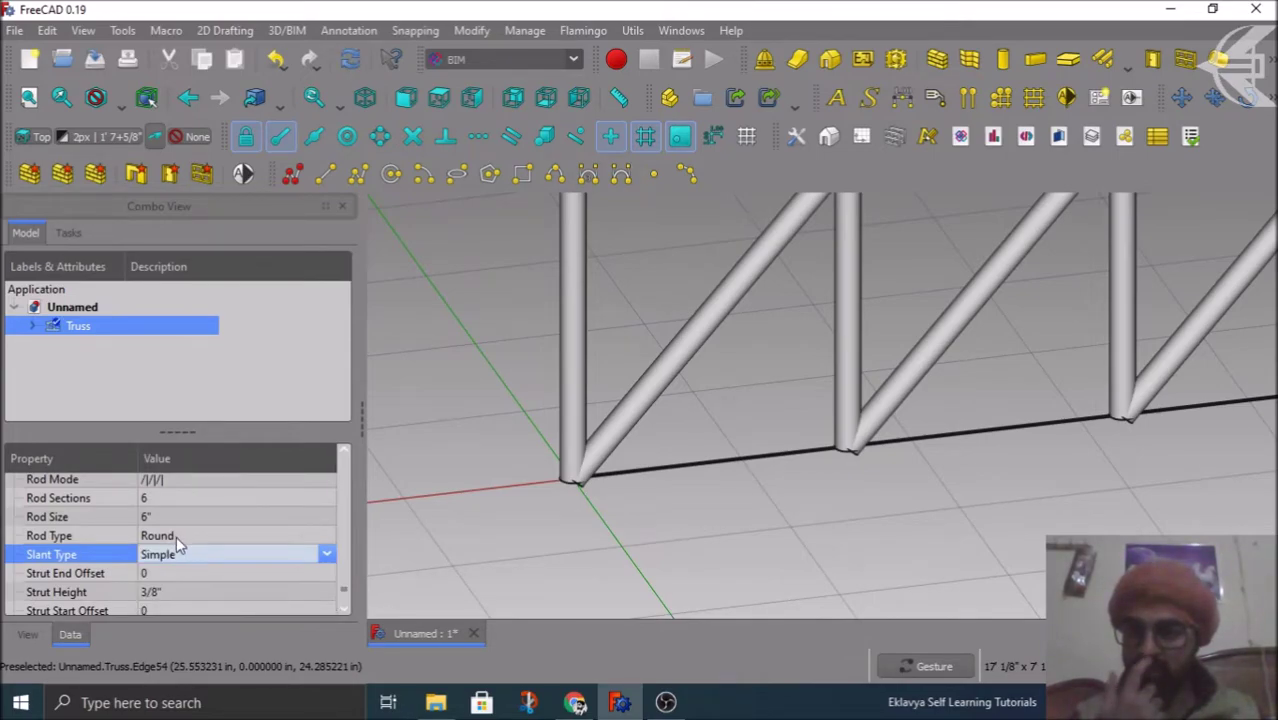
left_click(176, 536)
left_click(171, 571)
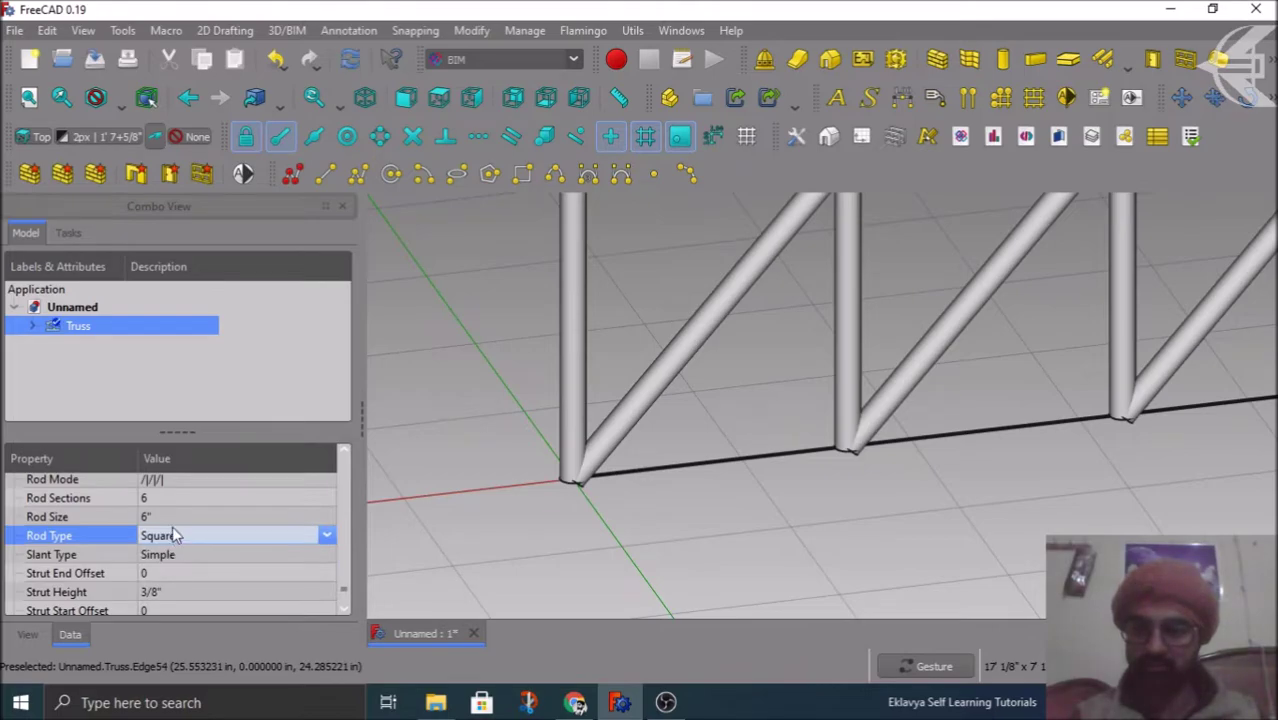
left_click(207, 516)
scroll(505, 517, "down", 2)
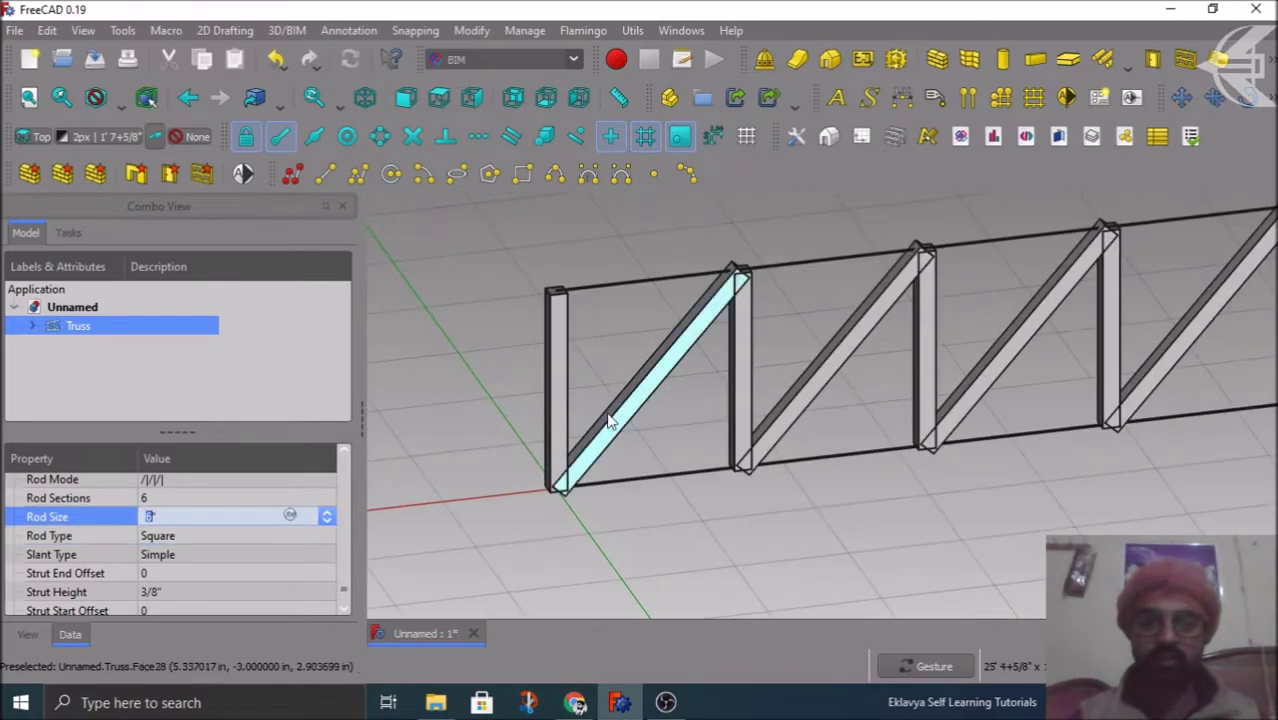
mouse_move(610, 393)
left_mouse_down()
mouse_move(613, 368)
mouse_move(591, 344)
left_mouse_up()
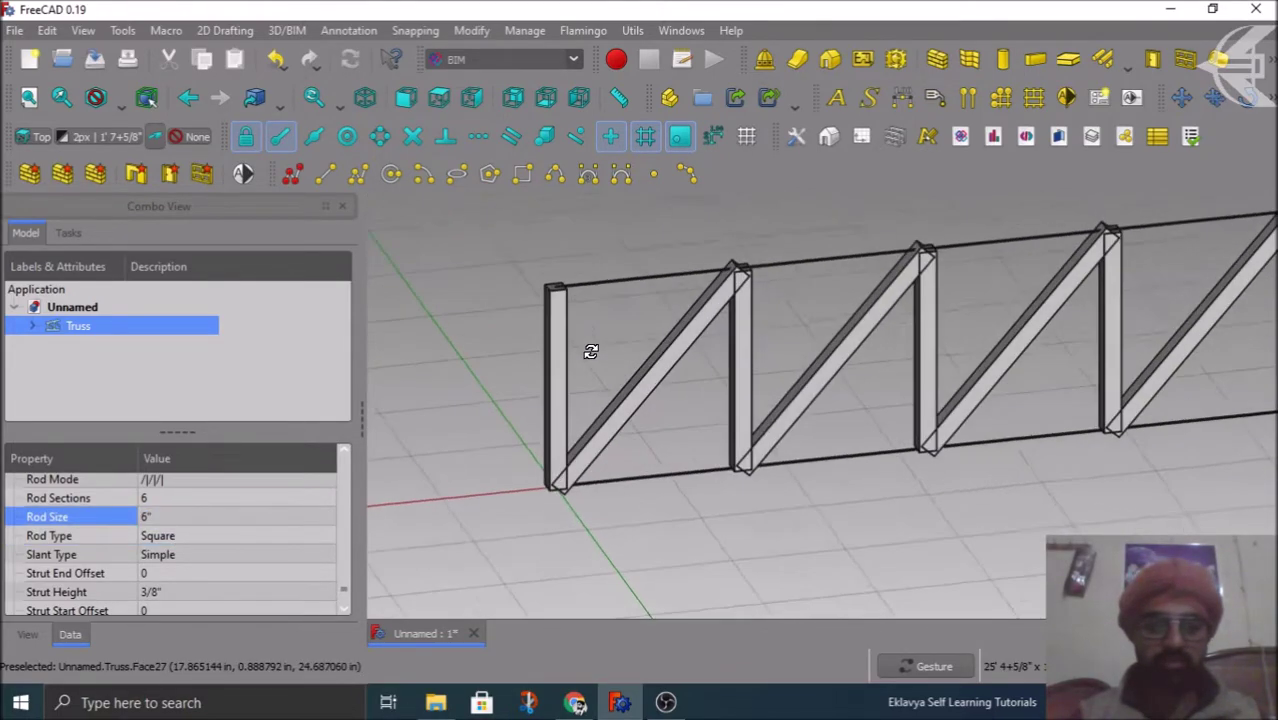
scroll(518, 391, "down", 2)
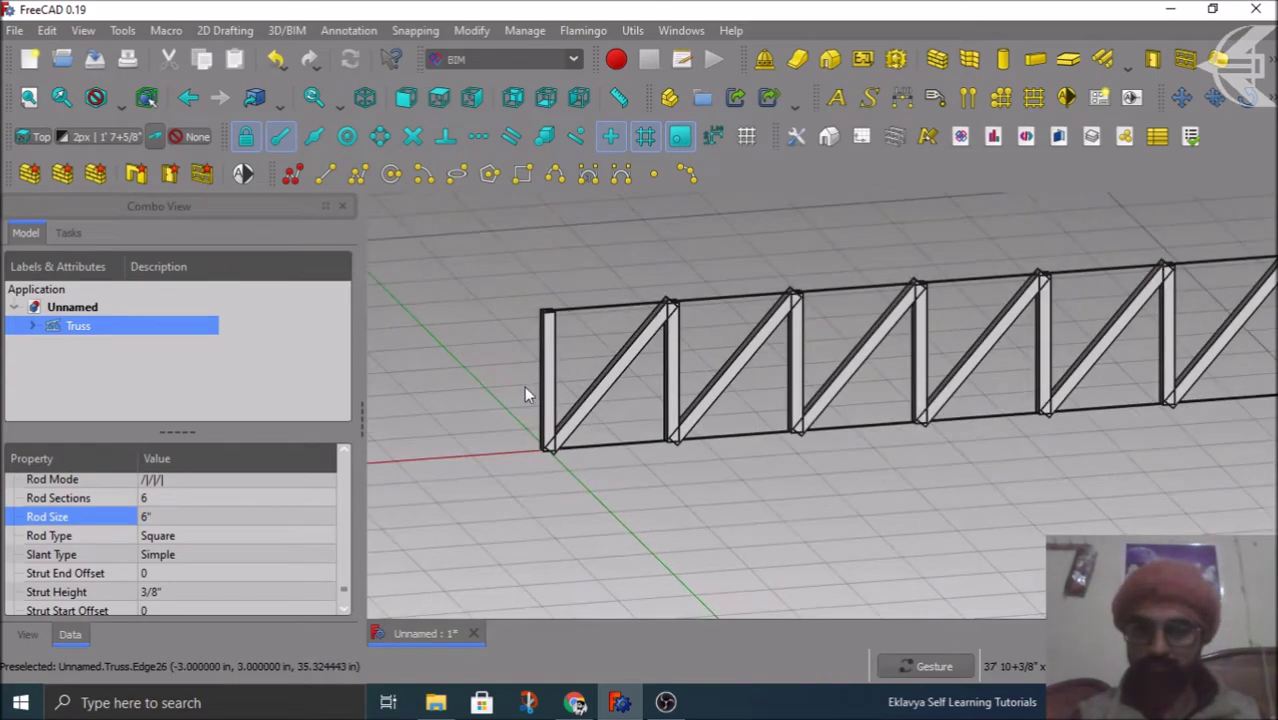
left_click(185, 533)
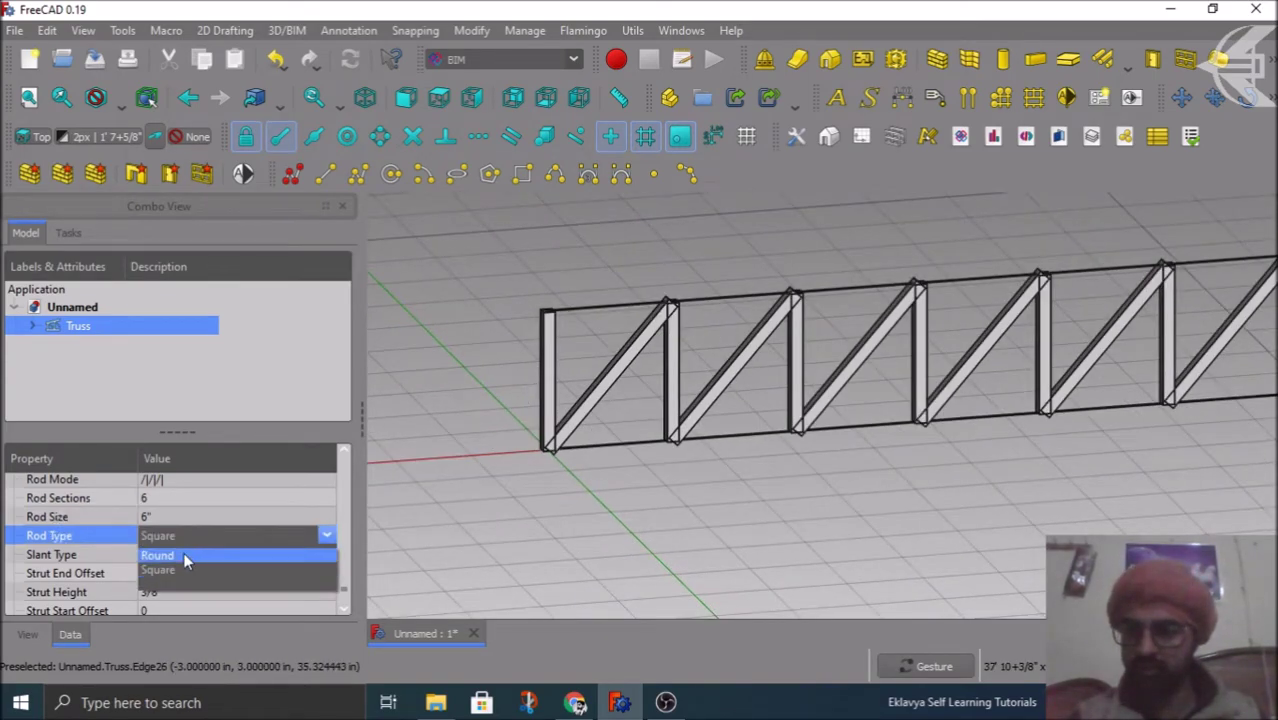
left_click(183, 553)
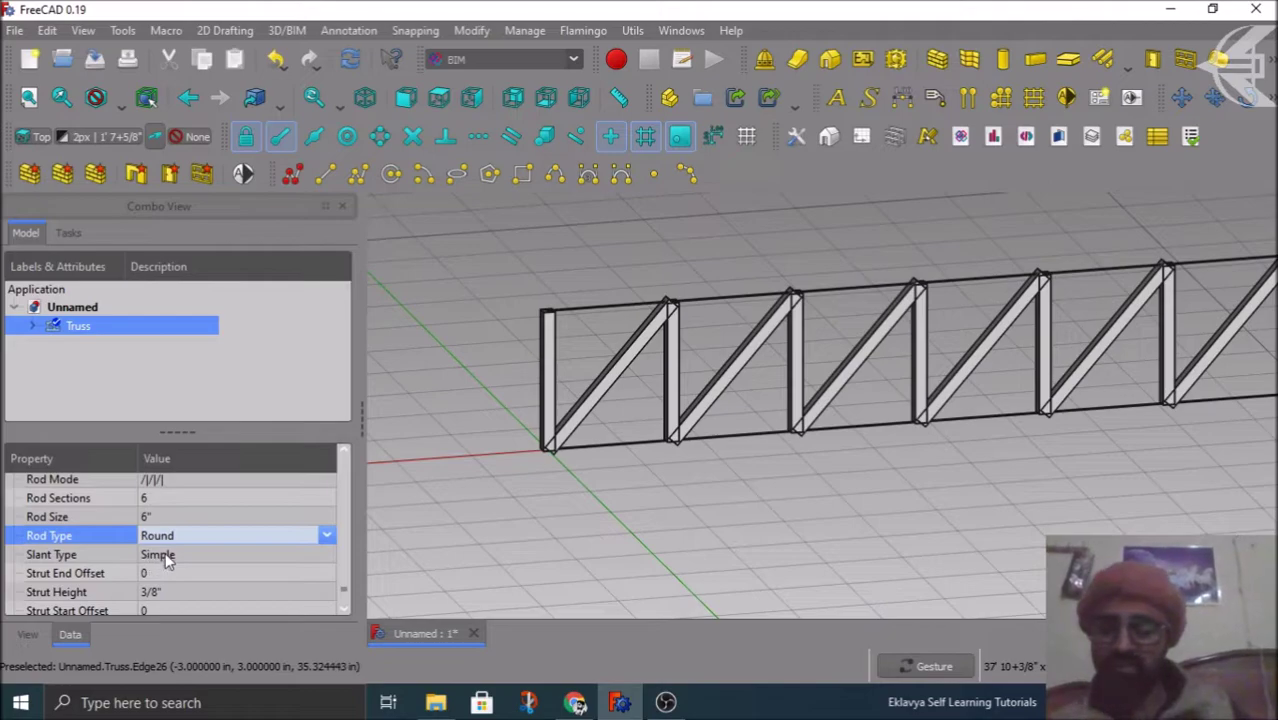
left_click(166, 558)
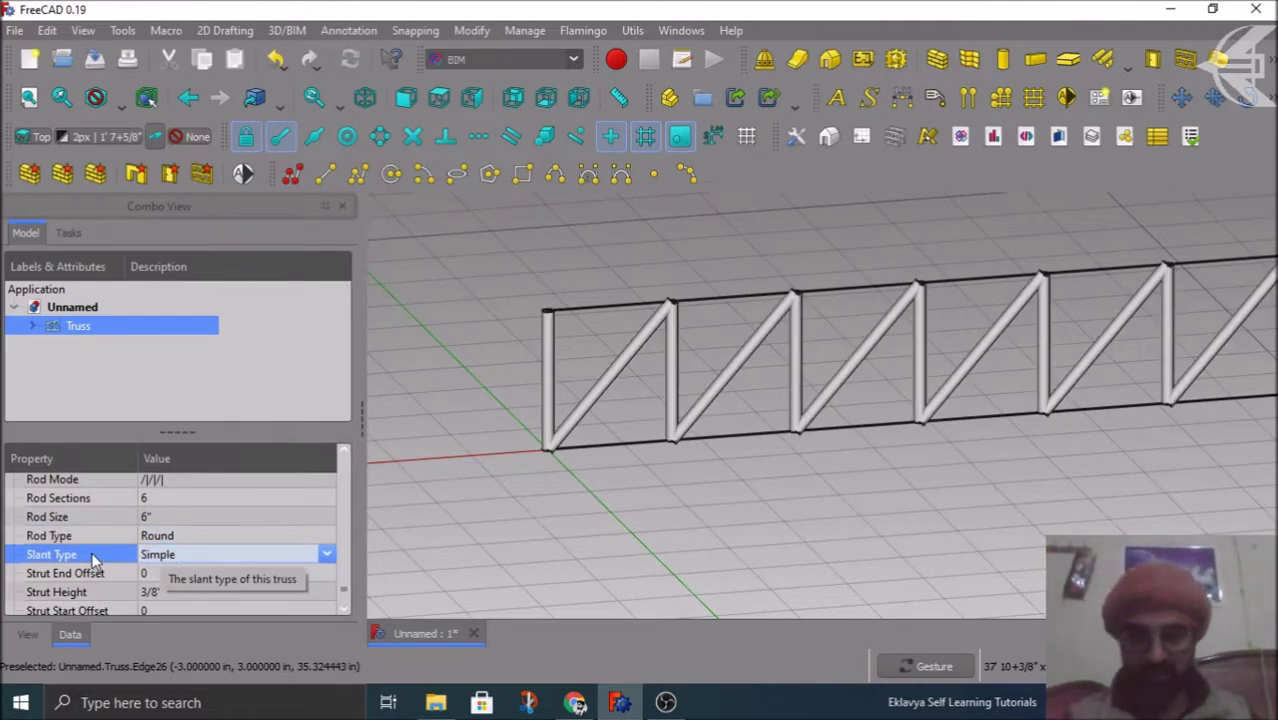
Step: Check the Slant Type choices, leaving it at Simple
scroll(94, 555, "down", 1)
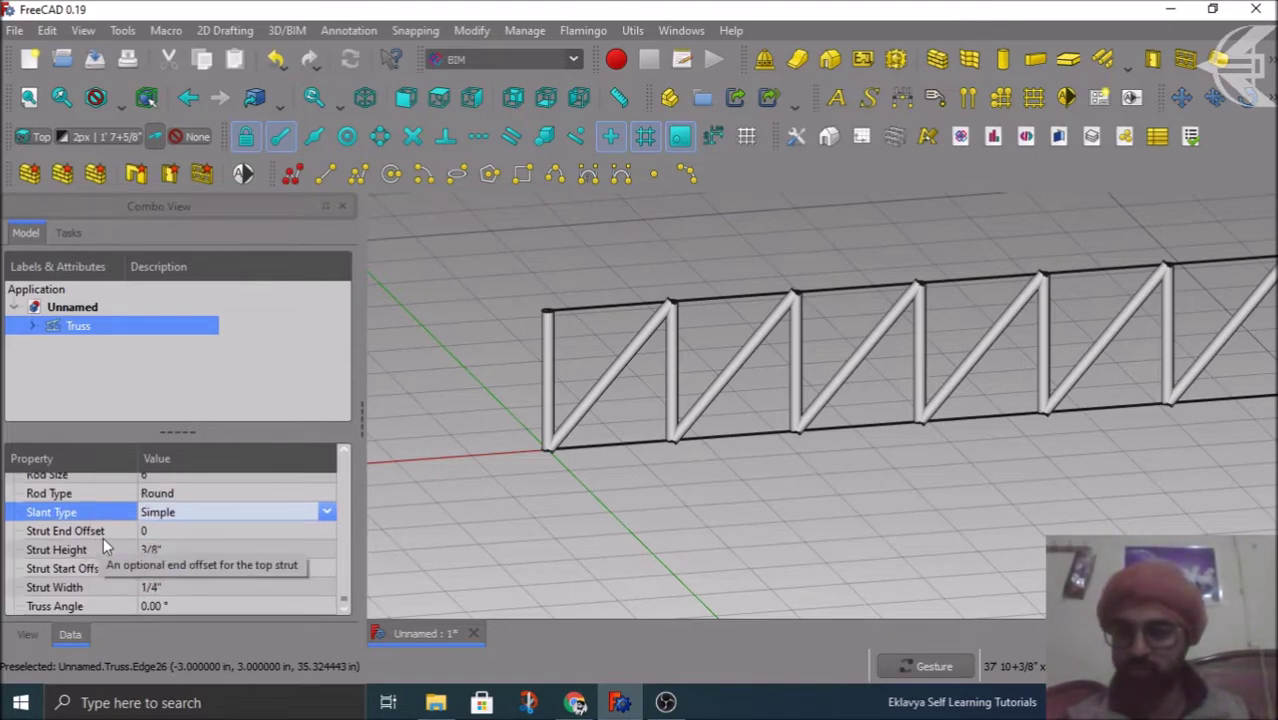
left_click(199, 509)
left_click(199, 509)
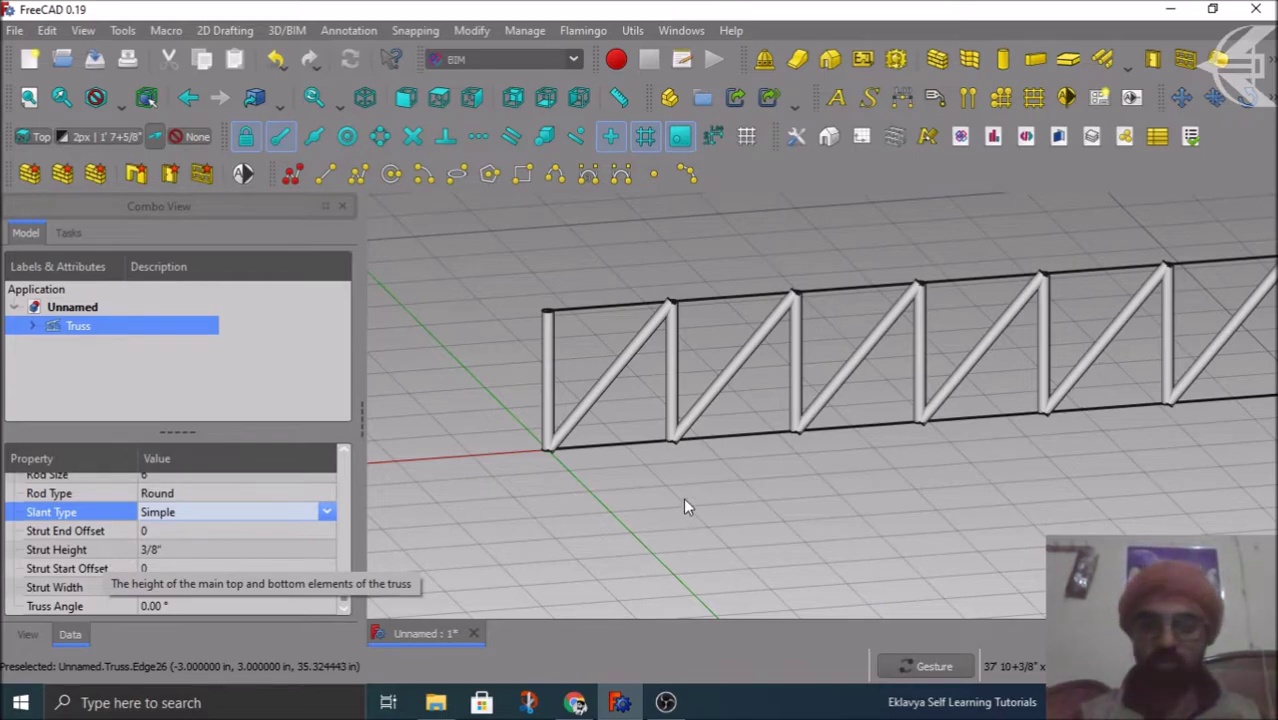
scroll(562, 310, "up", 5)
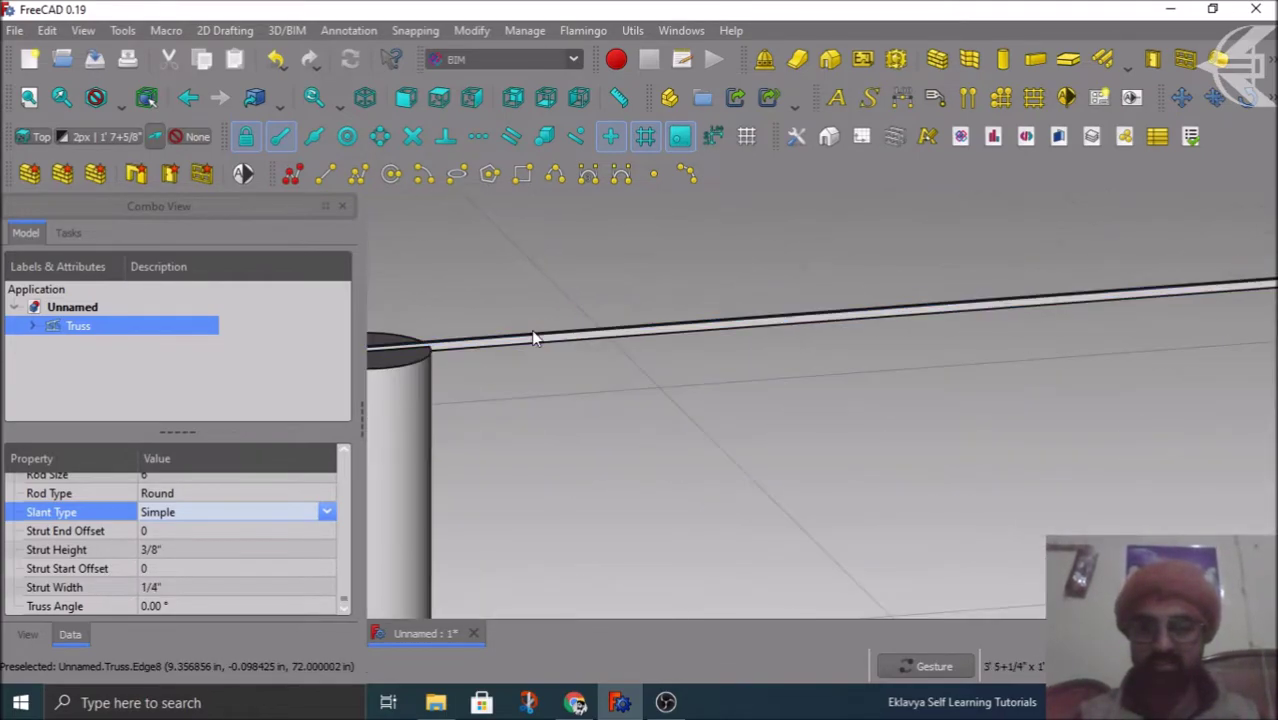
scroll(548, 334, "down", 1)
scroll(523, 343, "down", 5)
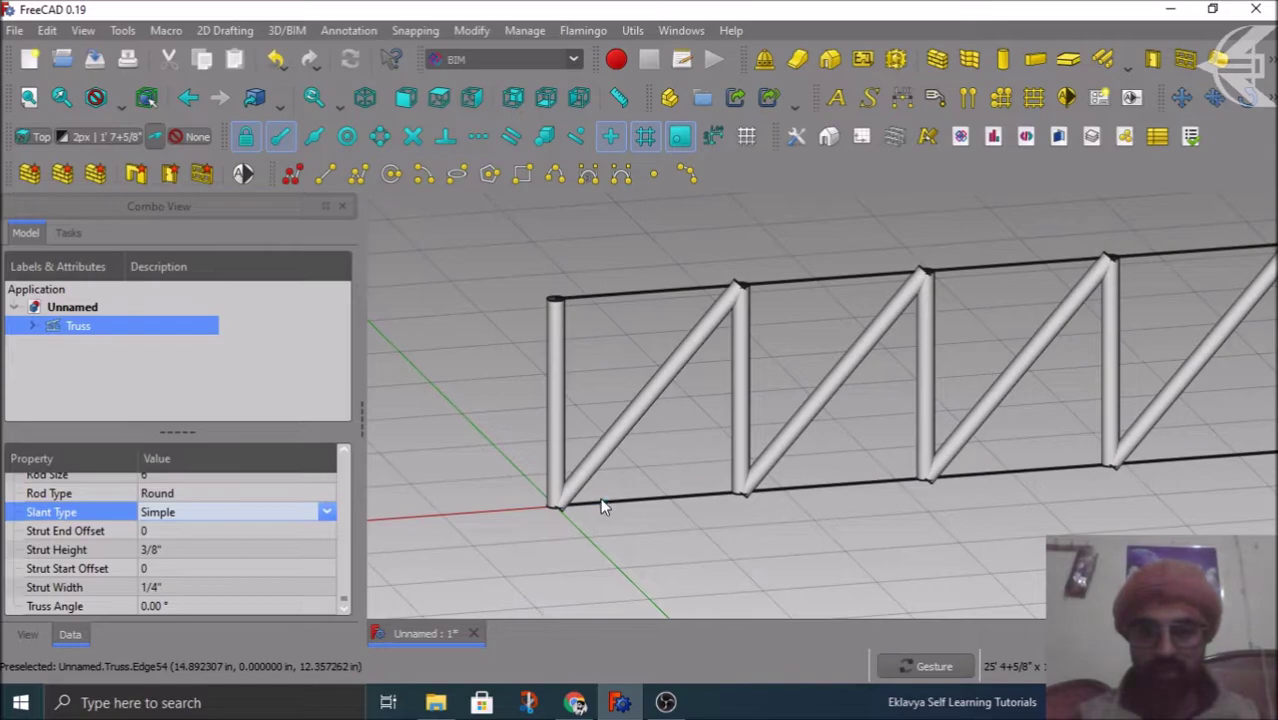
Step: Set Strut End Offset to -2' to shorten the top chord, then begin retyping it as 0
left_click(168, 530)
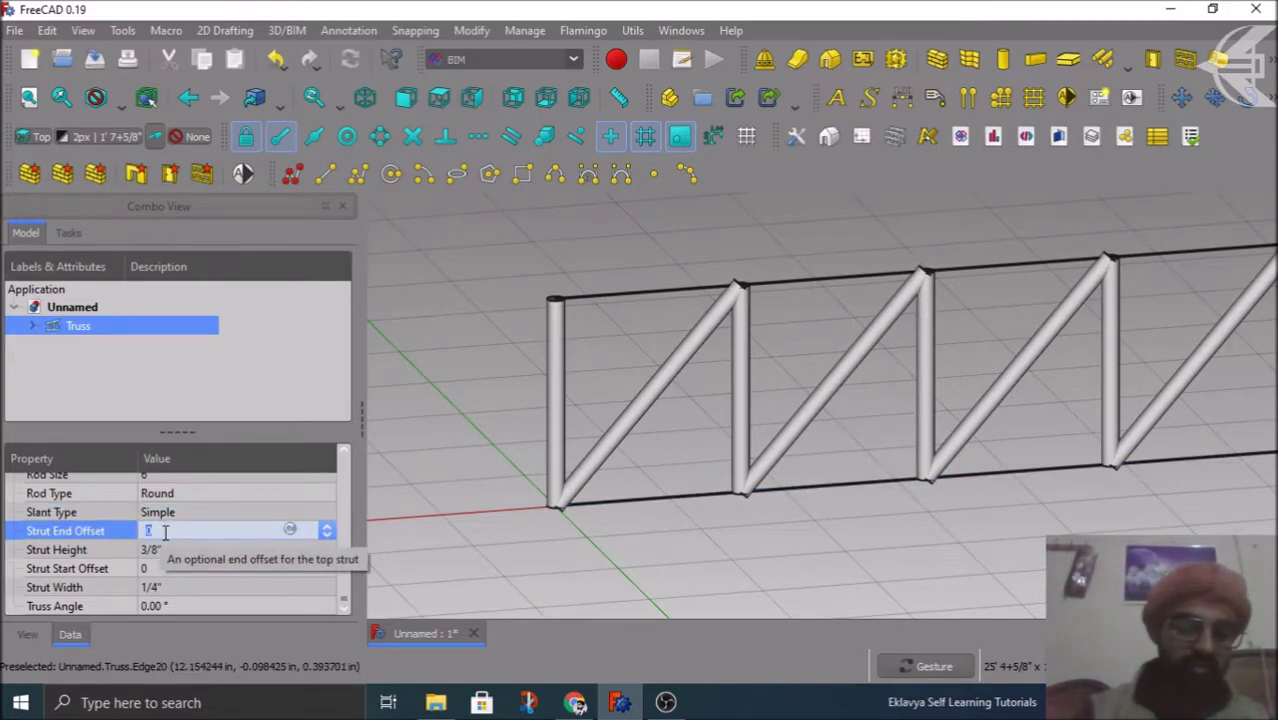
scroll(165, 532, "up", 1)
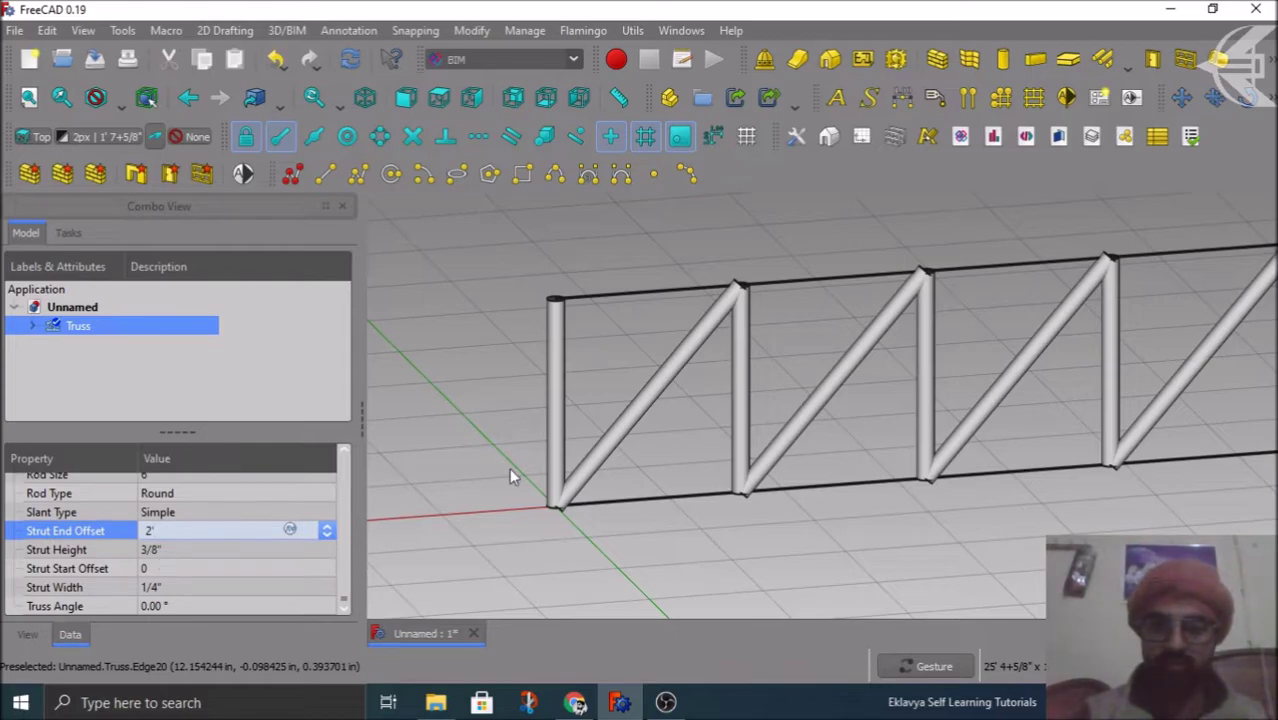
scroll(509, 467, "down", 6)
scroll(857, 395, "up", 4)
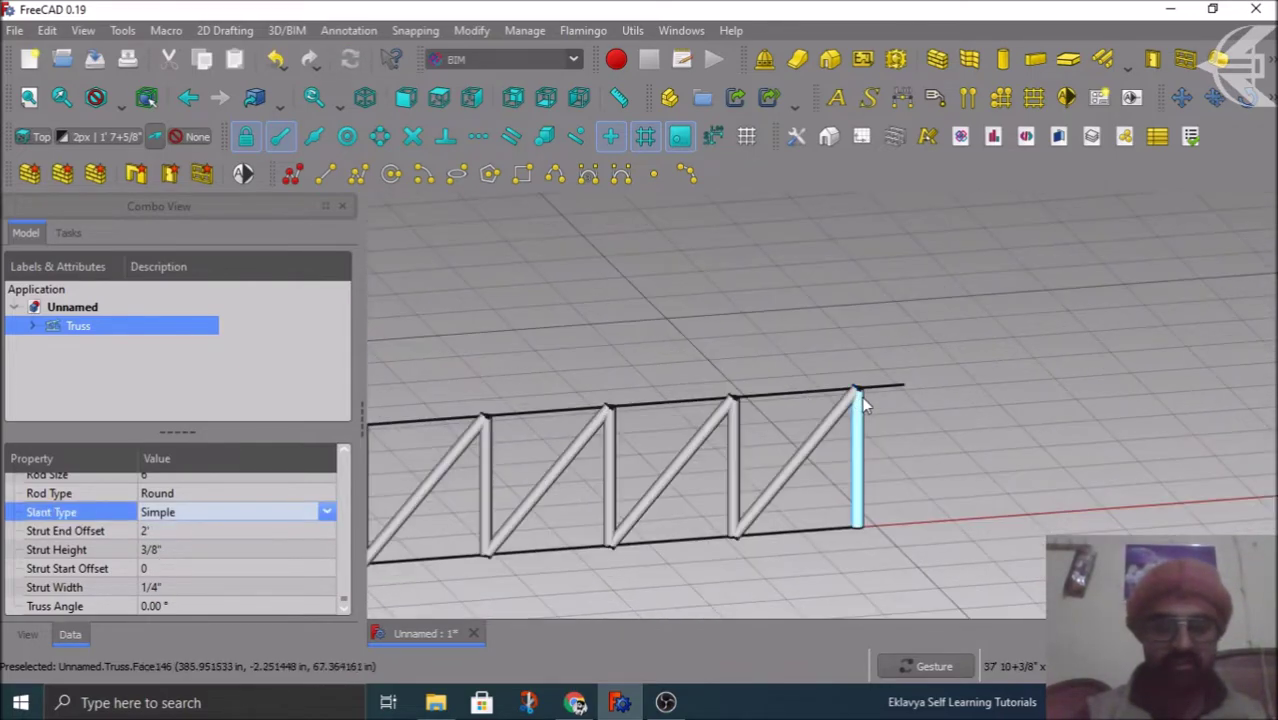
left_click(185, 532)
type("-")
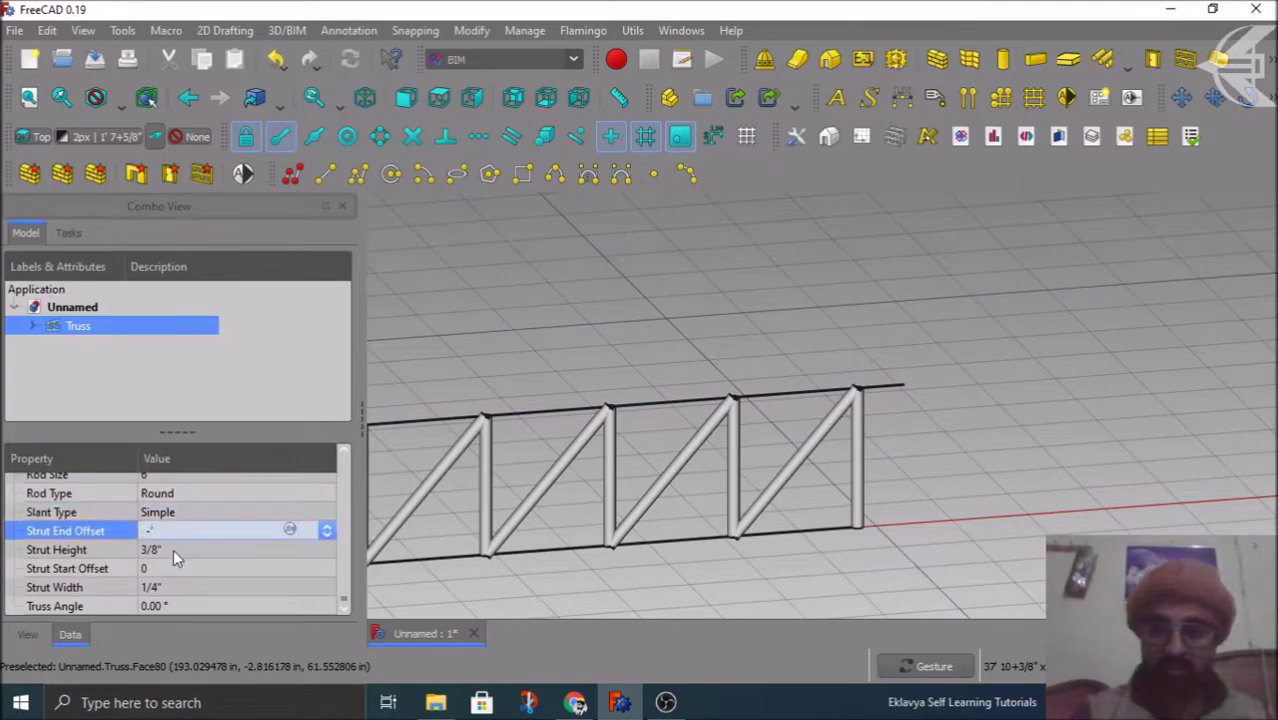
key("Tab")
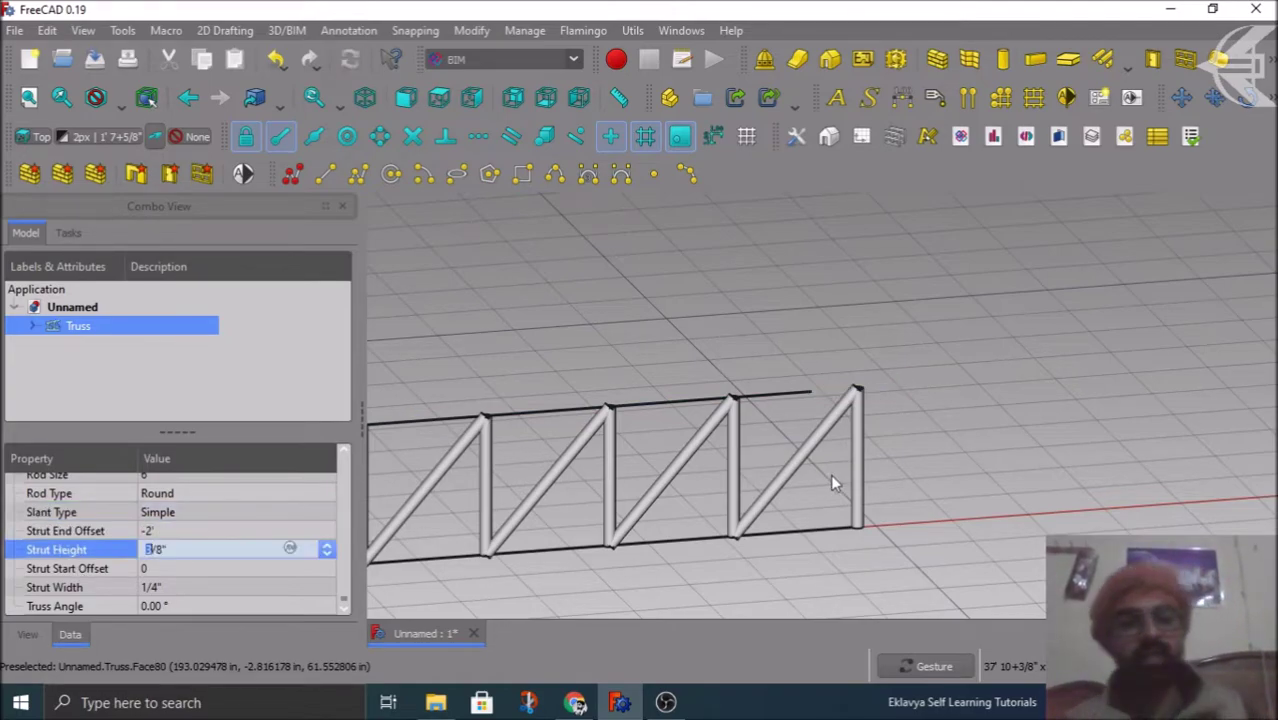
left_click(179, 530)
type("0")
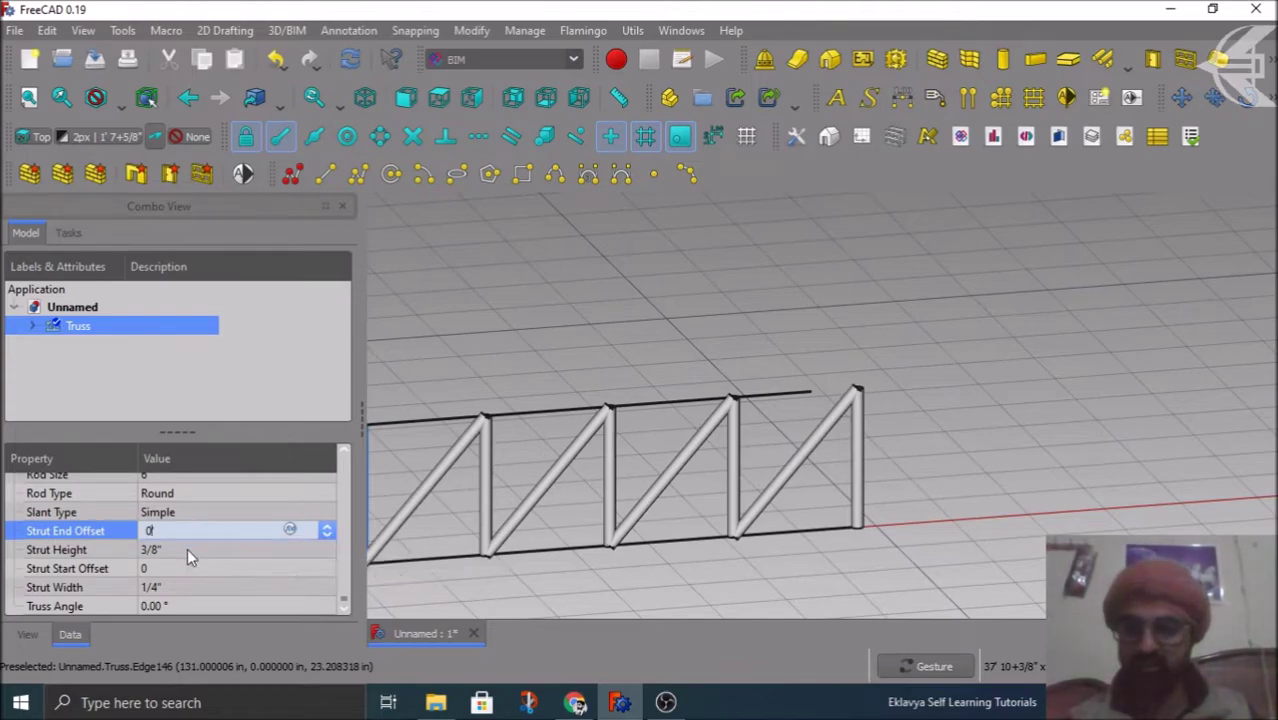
Step: Reset Strut End Offset to 0 and give the chords a 6-inch strut height
left_click(187, 548)
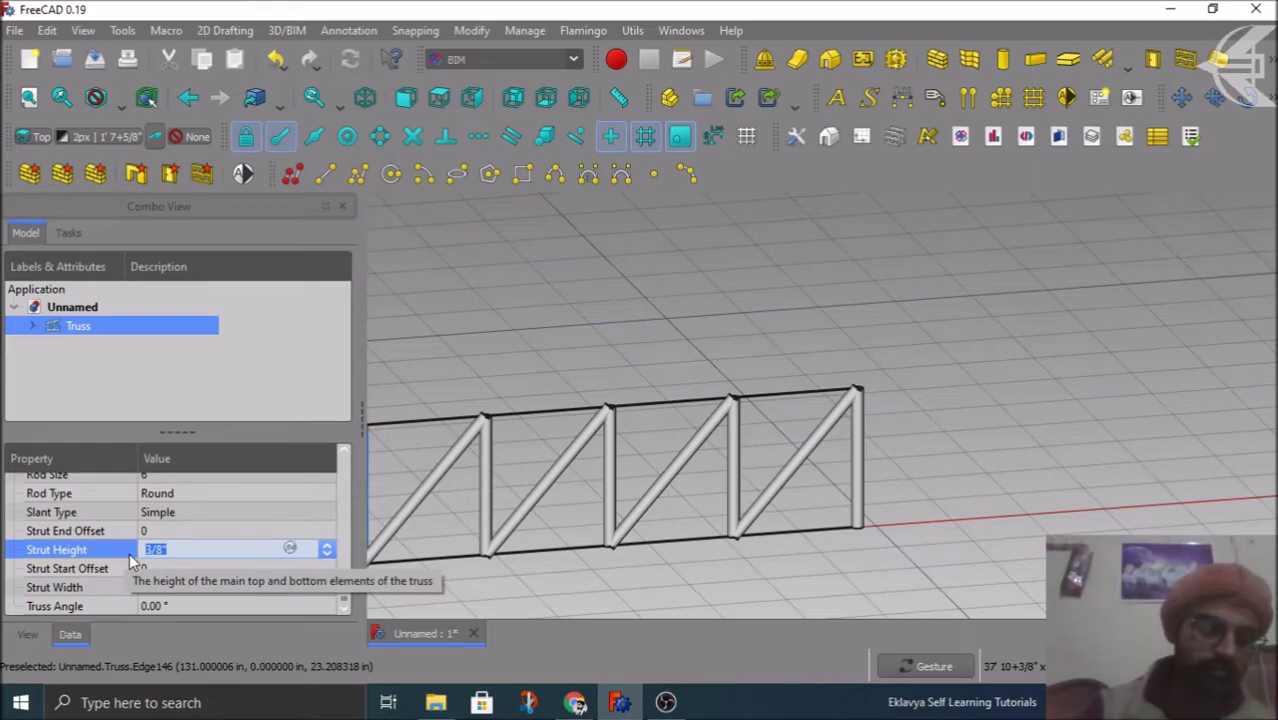
type("6\"")
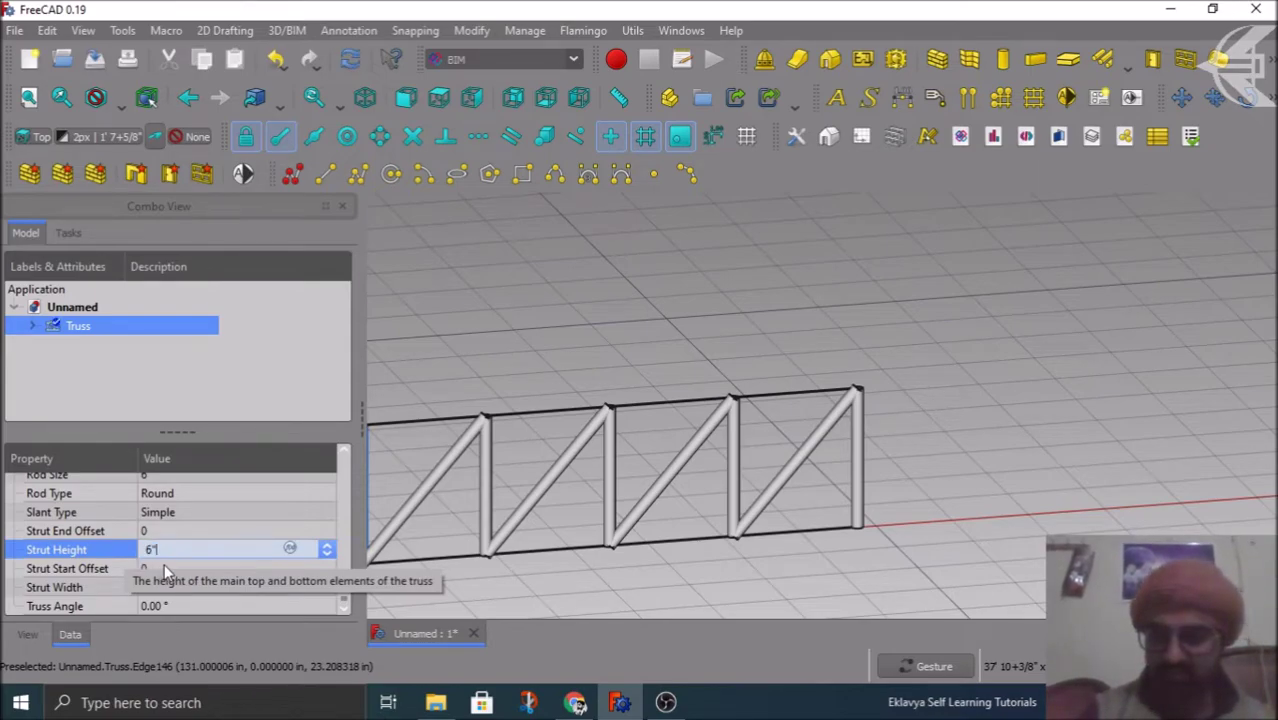
left_click(170, 568)
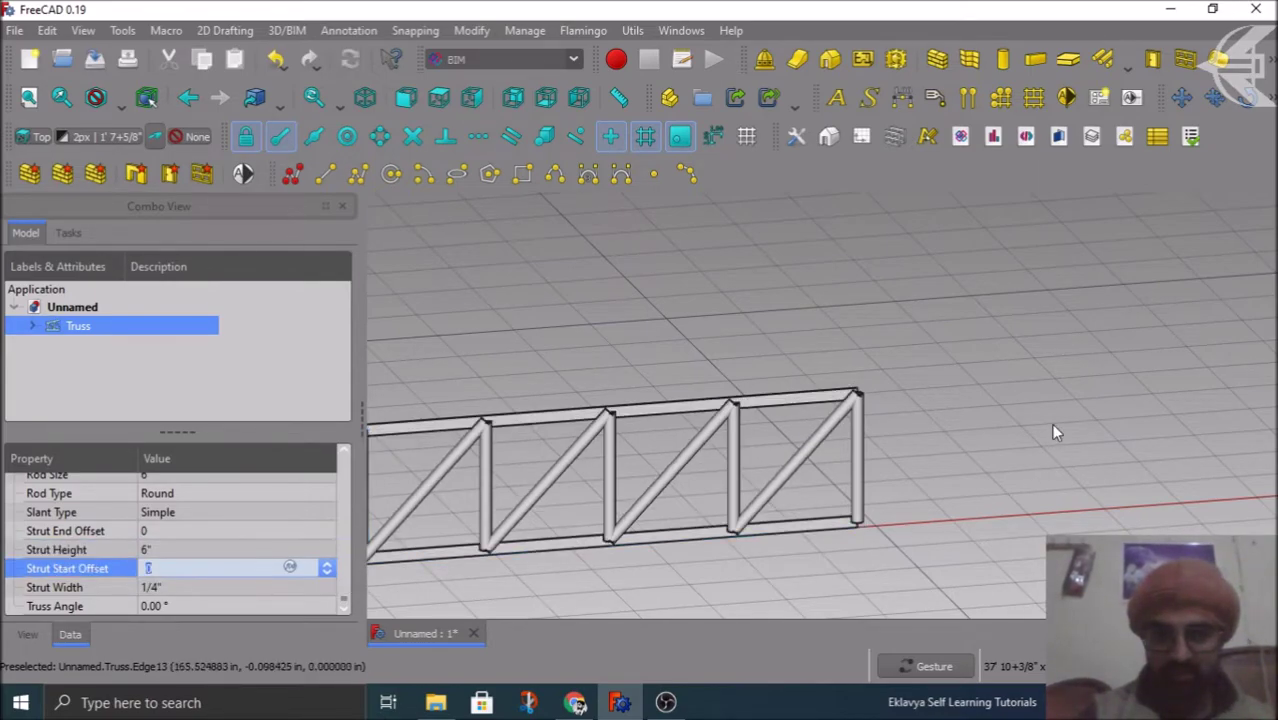
scroll(1047, 422, "down", 3)
scroll(468, 426, "up", 10)
scroll(622, 402, "down", 3)
scroll(610, 410, "down", 2)
type("1")
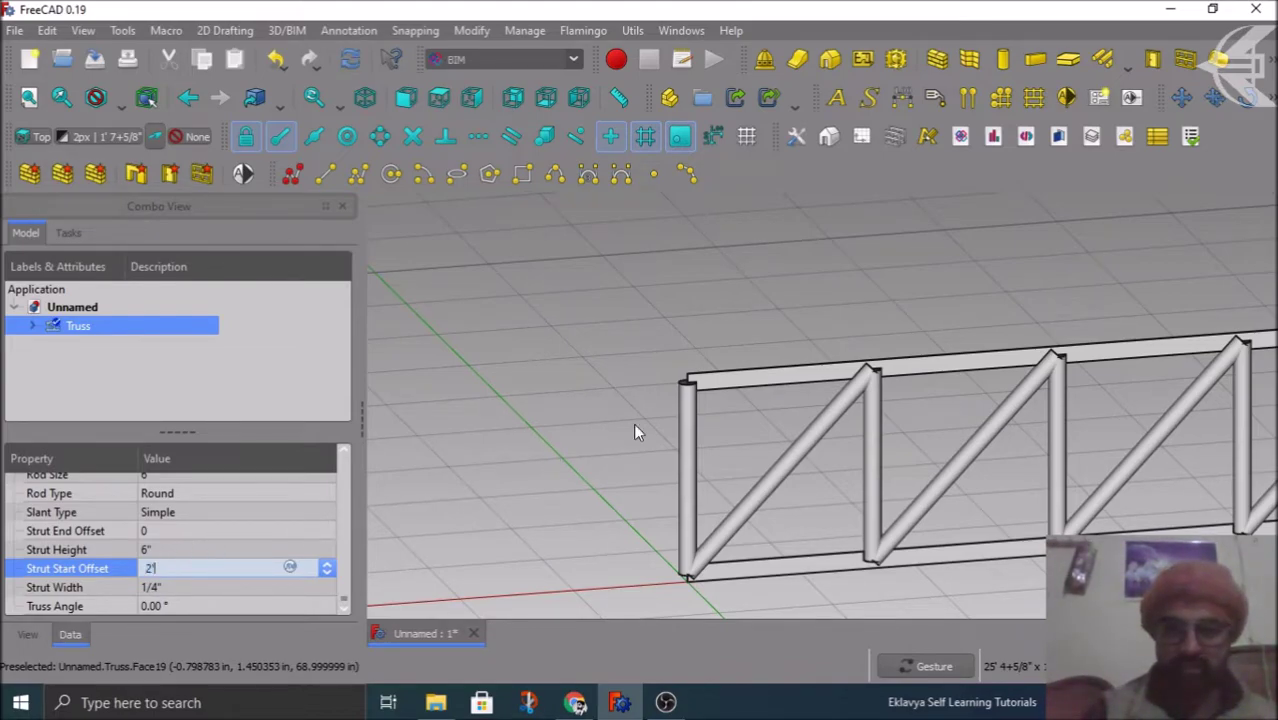
Step: Try a 2' strut start offset, return it to 0, and commit the new strut width
key("Return")
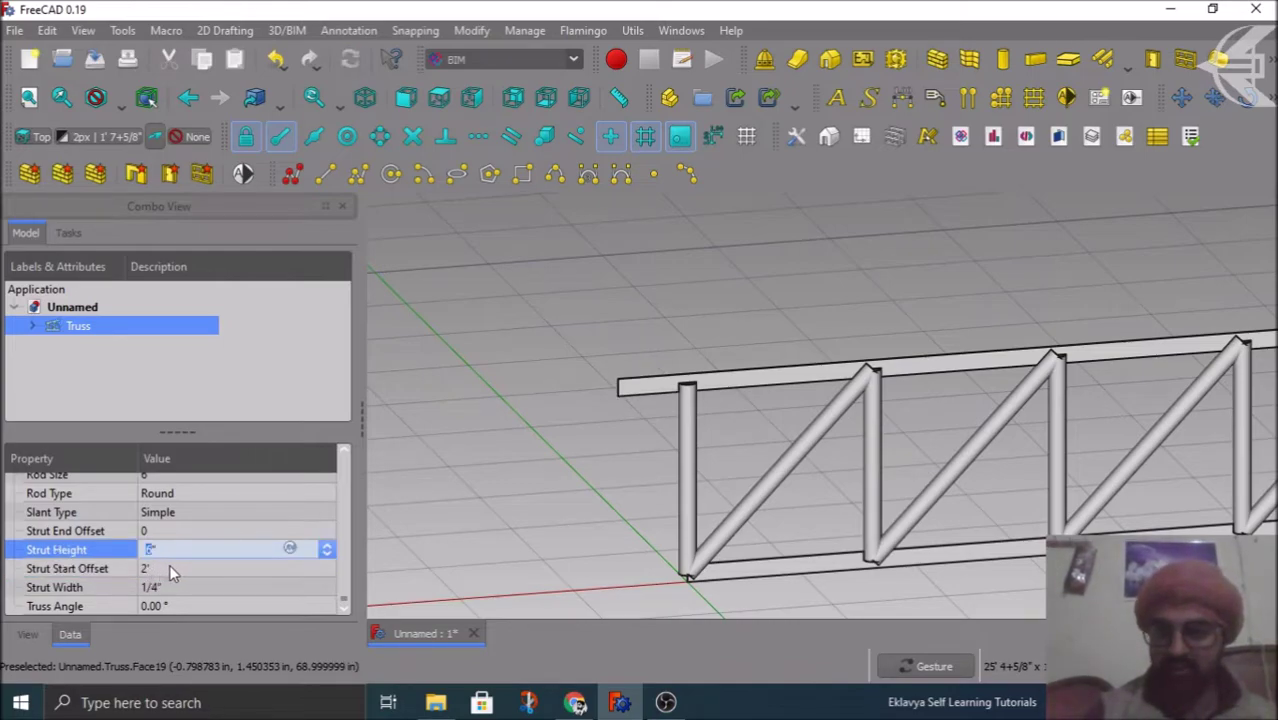
left_click(173, 567)
type("0")
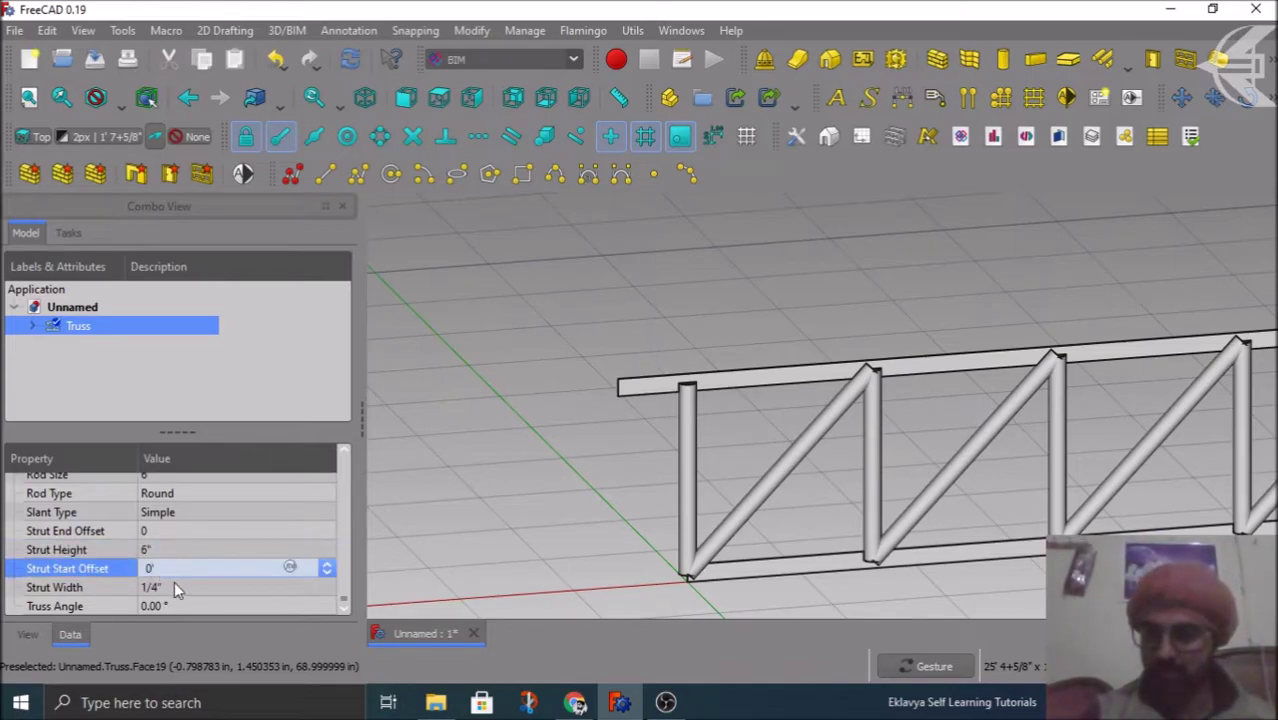
key("Return")
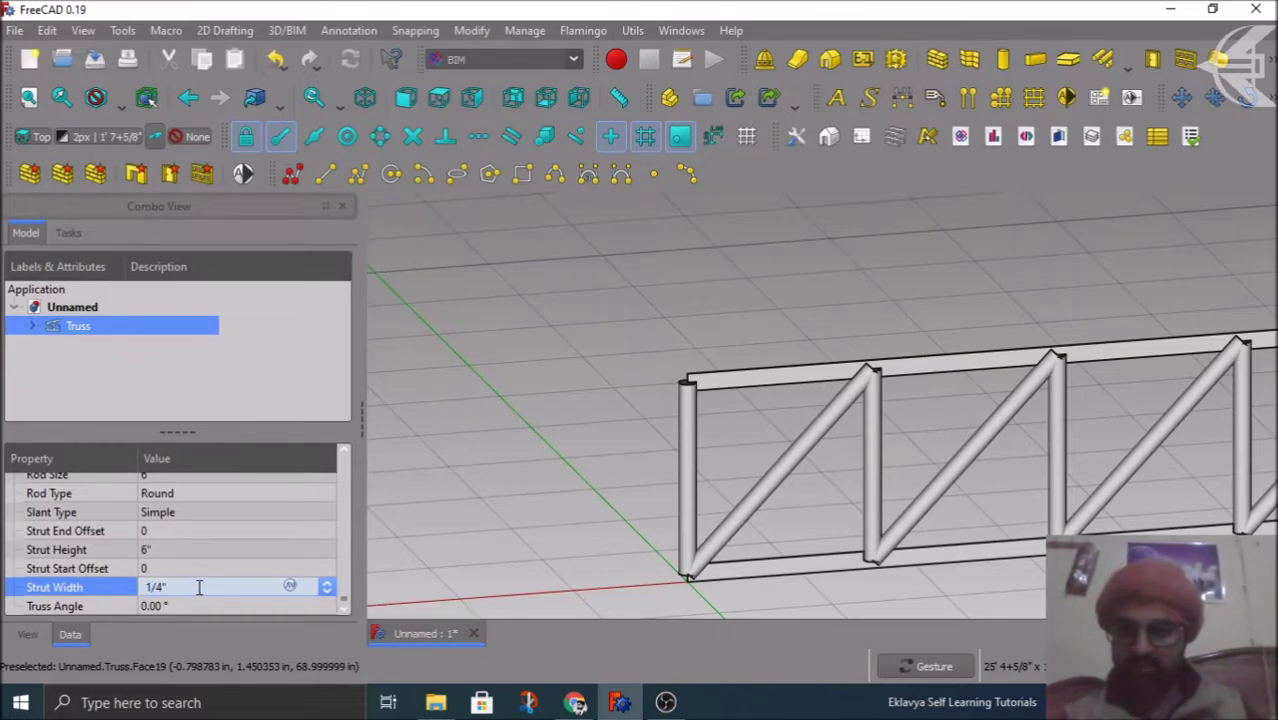
type("2")
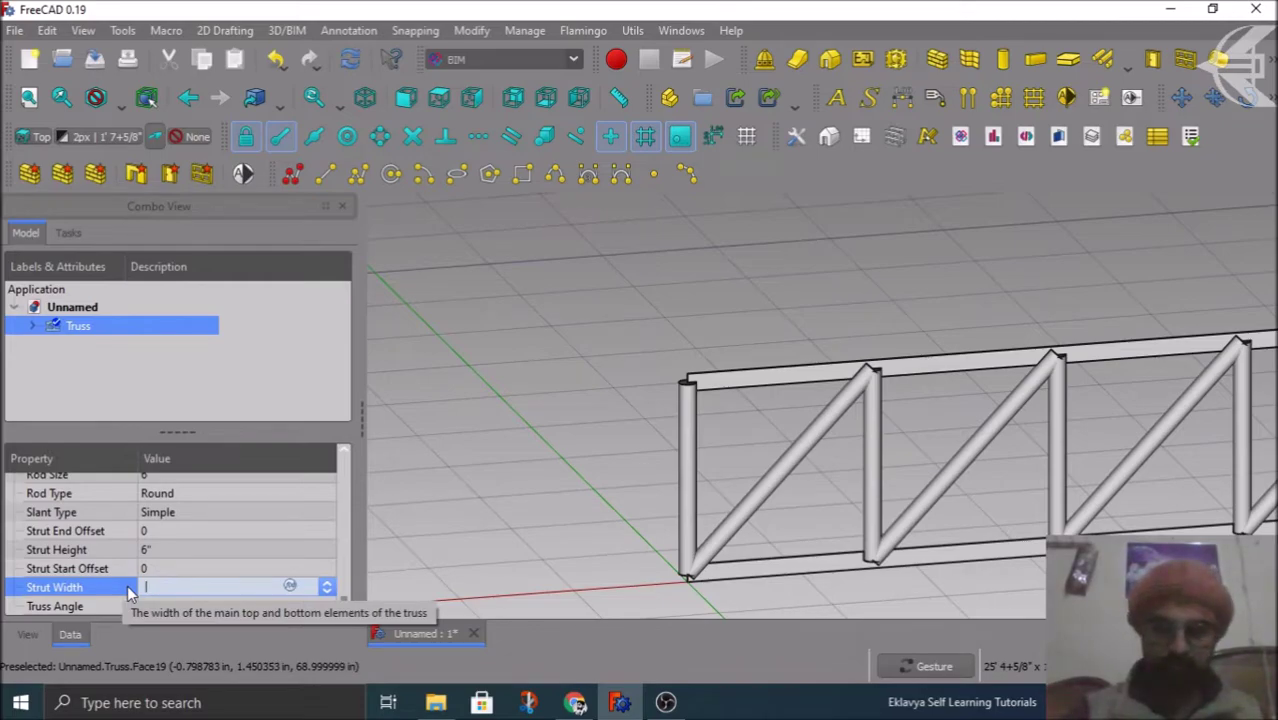
type("\"")
key("Return")
scroll(574, 330, "down", 2)
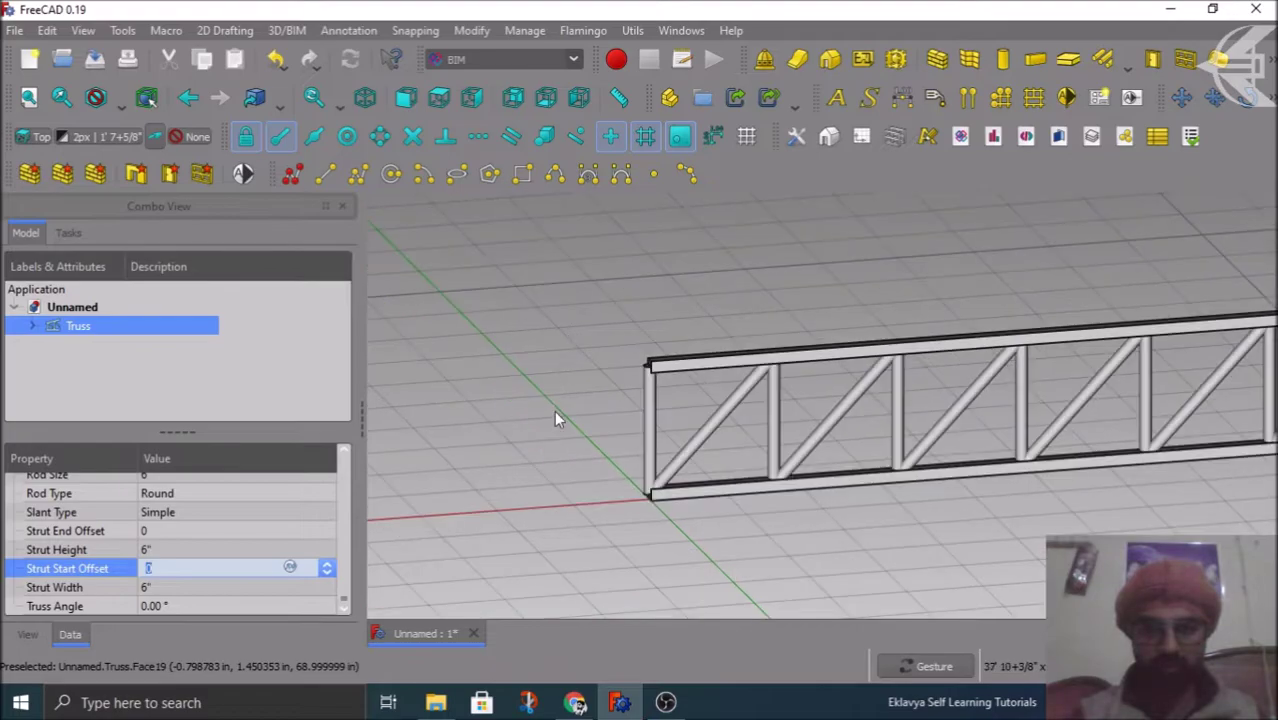
mouse_move(553, 421)
left_mouse_down()
mouse_move(653, 448)
mouse_move(731, 435)
mouse_move(599, 413)
mouse_move(571, 437)
left_mouse_up()
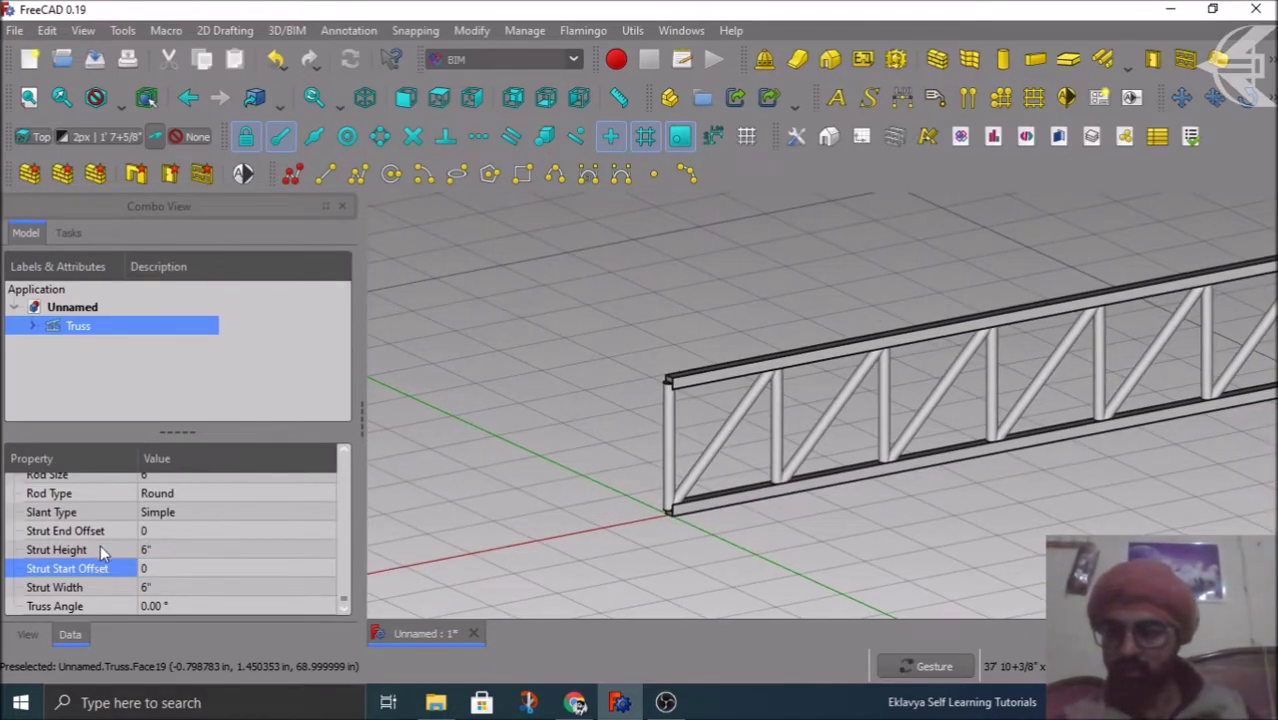
Step: Show the truss straight on in Front view
left_click(159, 606)
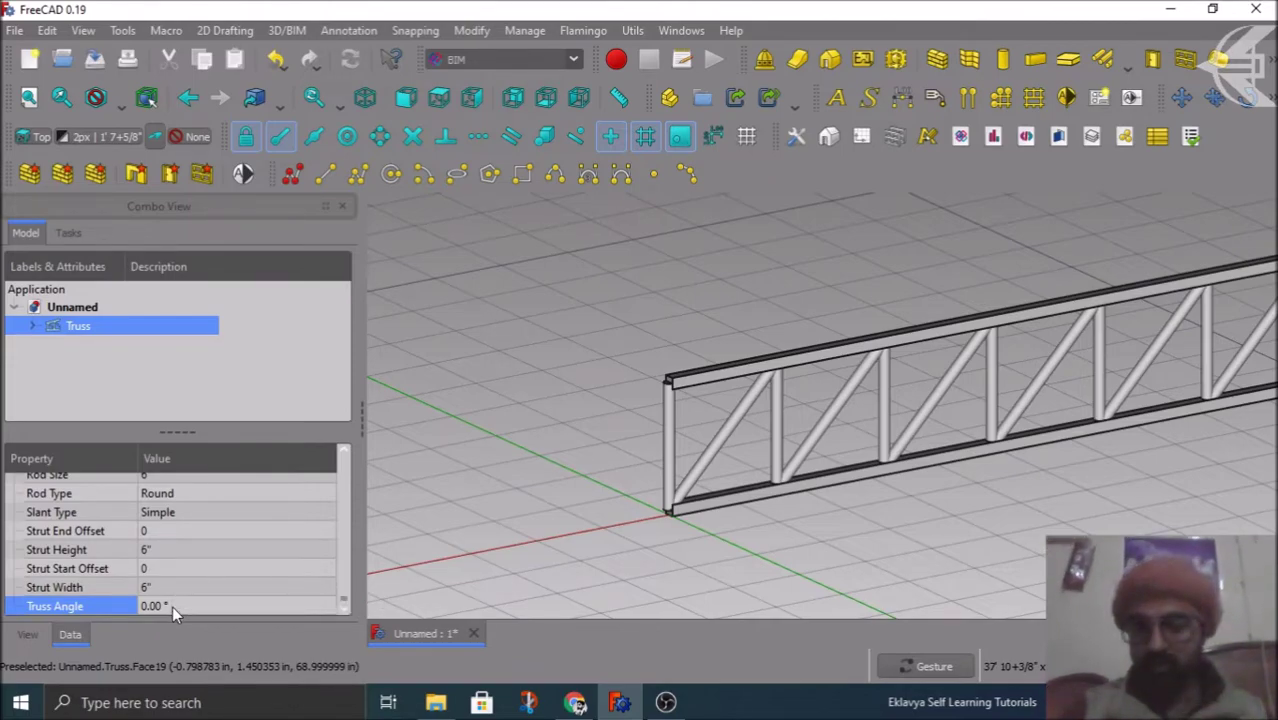
scroll(757, 505, "down", 2)
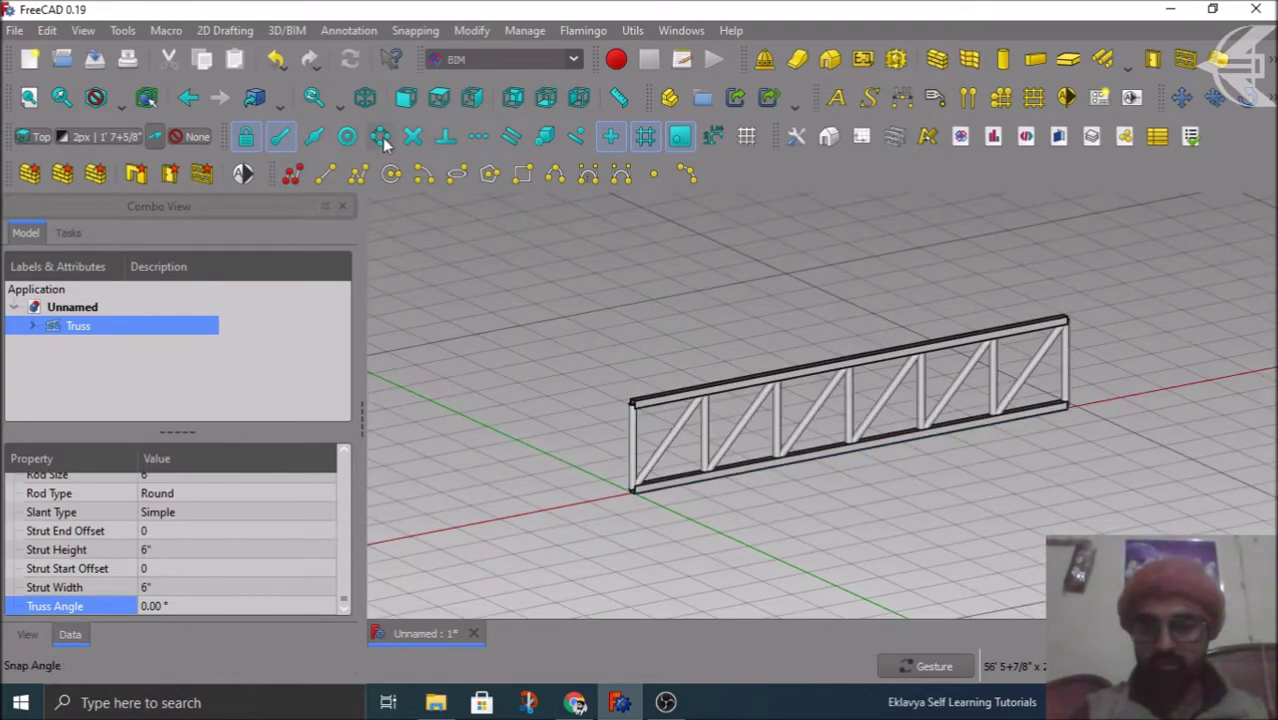
left_click(405, 105)
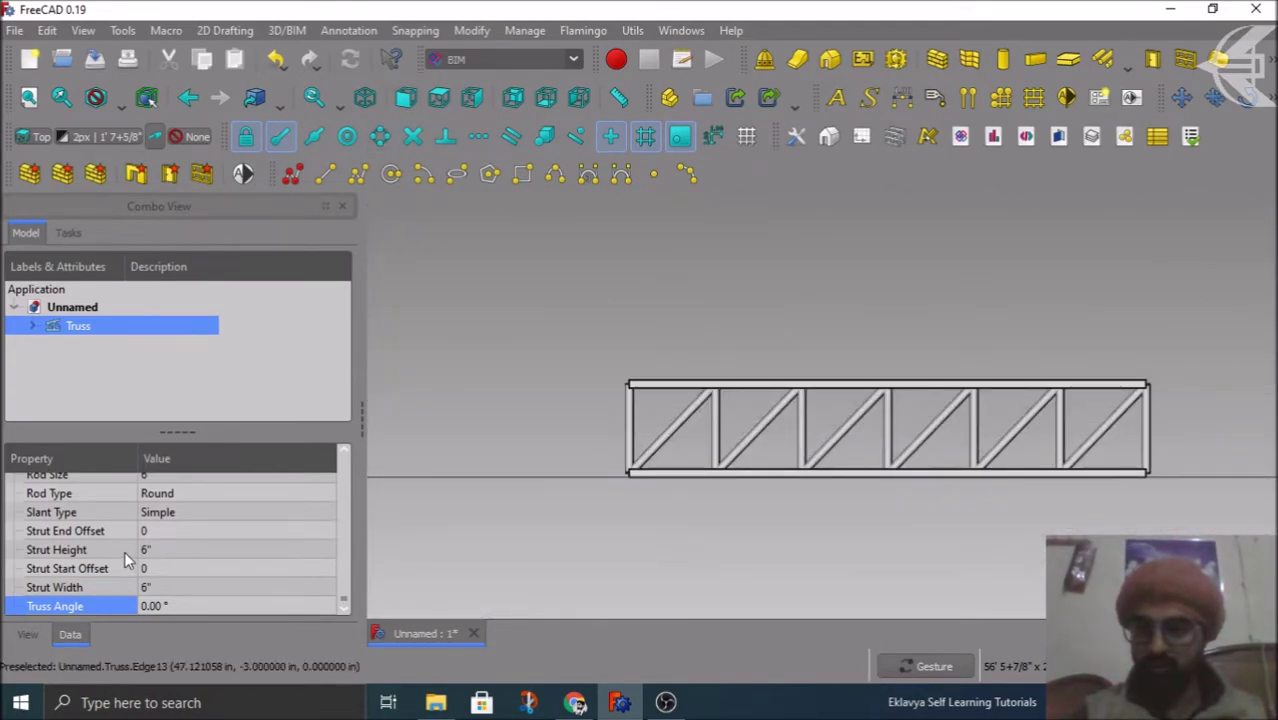
scroll(124, 551, "up", 1)
scroll(125, 553, "up", 1)
Step: Cycle Rod Mode through the zigzag and posts-between-diagonals patterns, ending on one-way diagonals
left_click(152, 538)
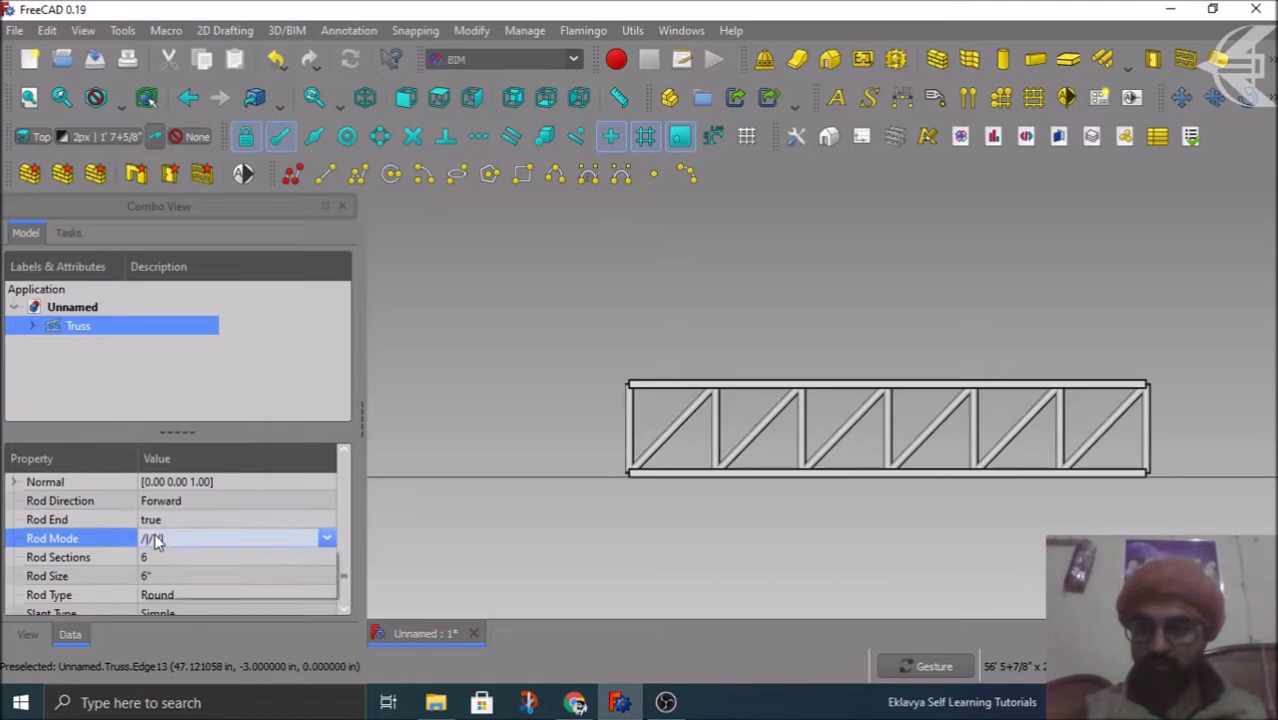
left_click(166, 574)
left_click(172, 558)
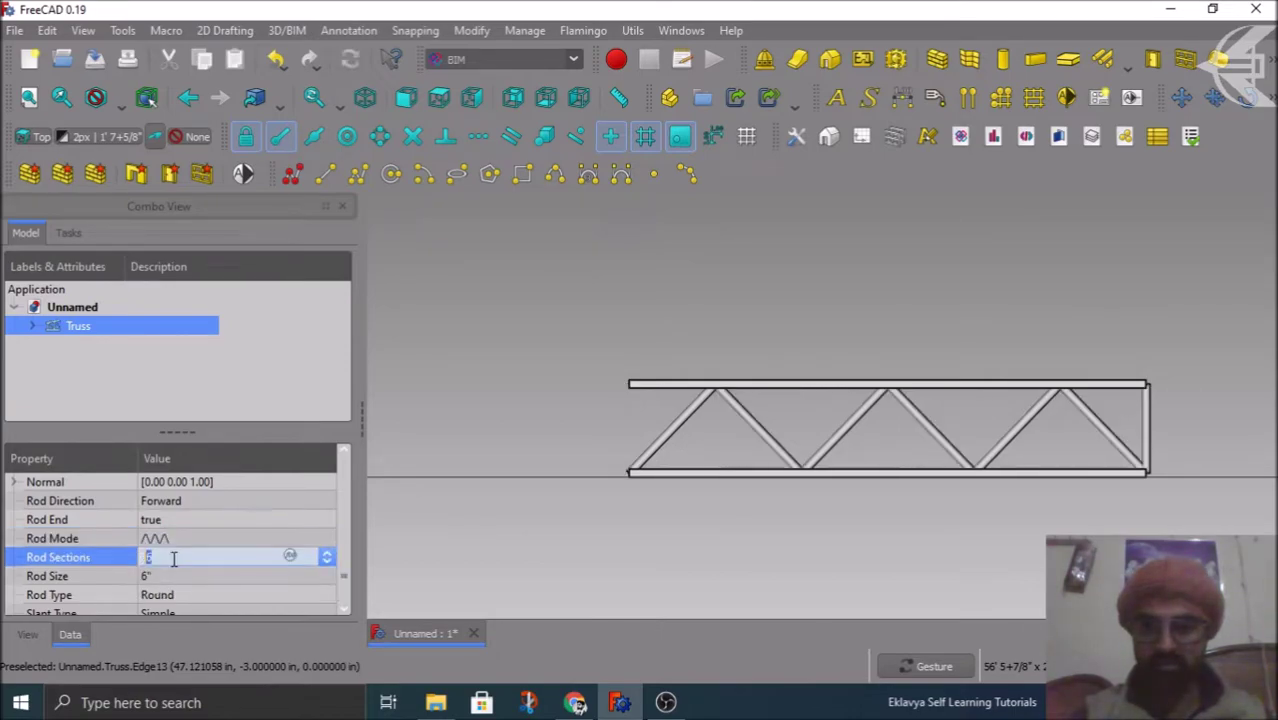
left_click(181, 538)
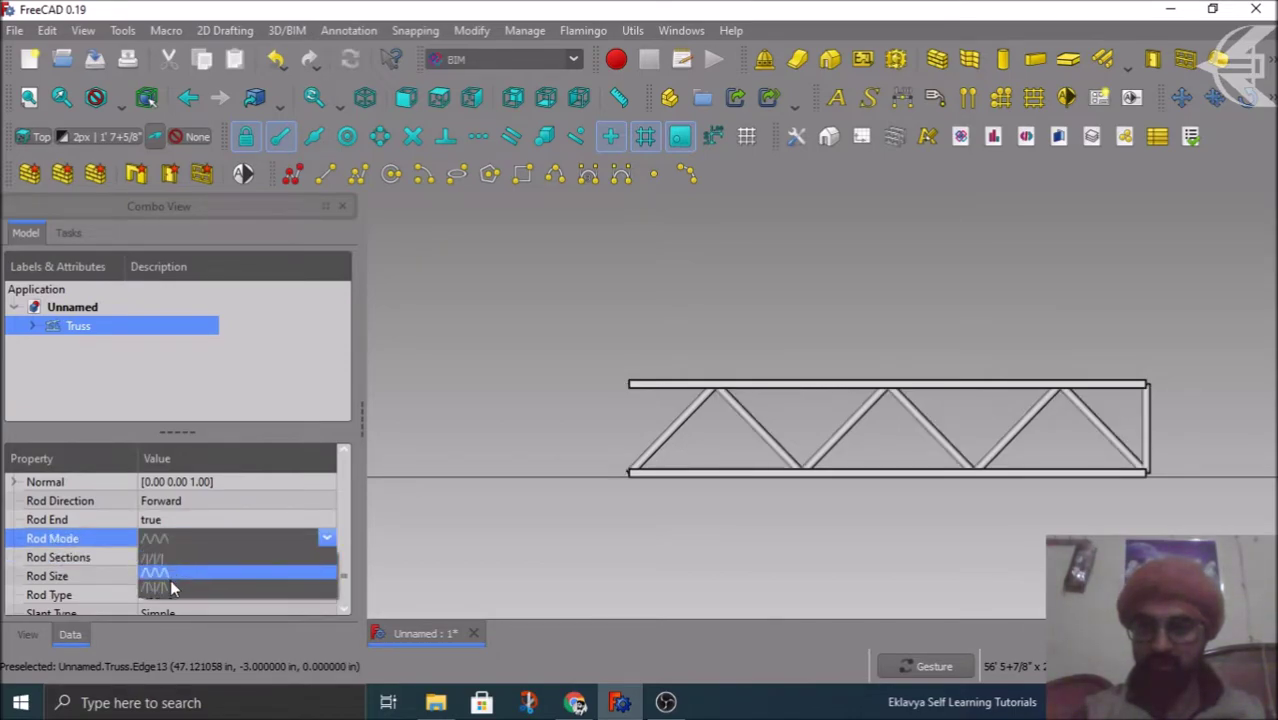
left_click(170, 579)
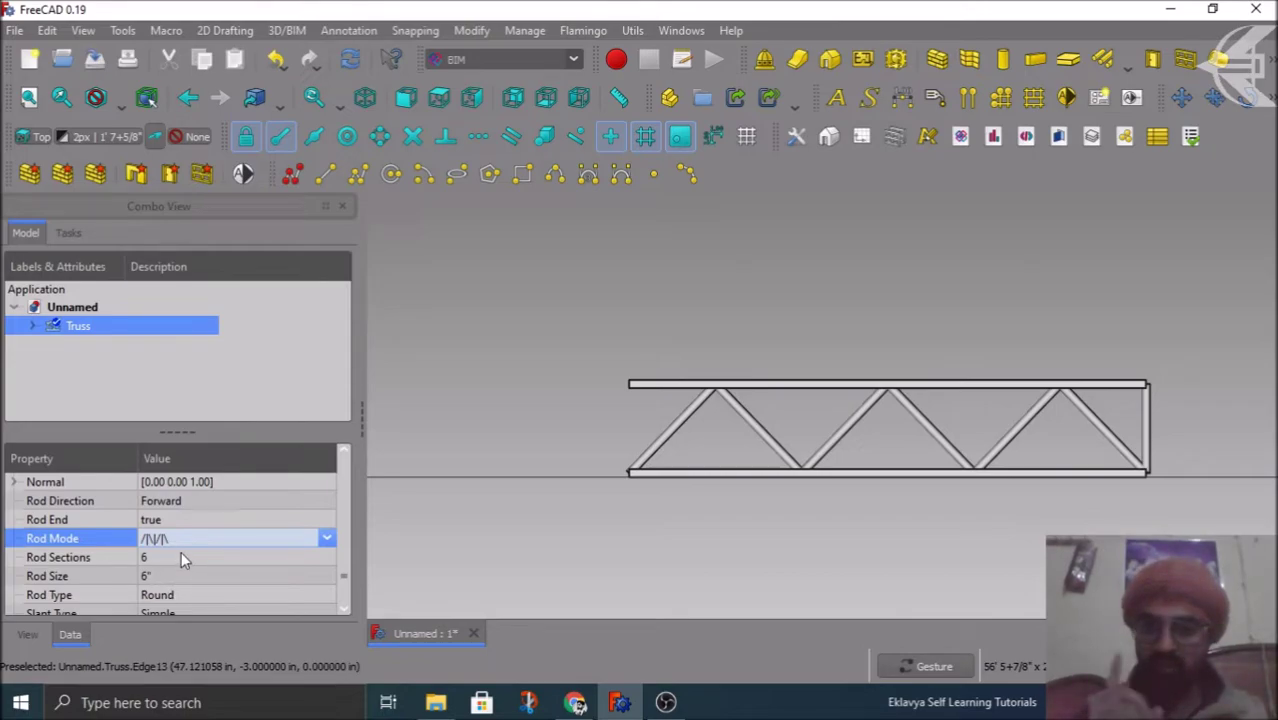
left_click(183, 558)
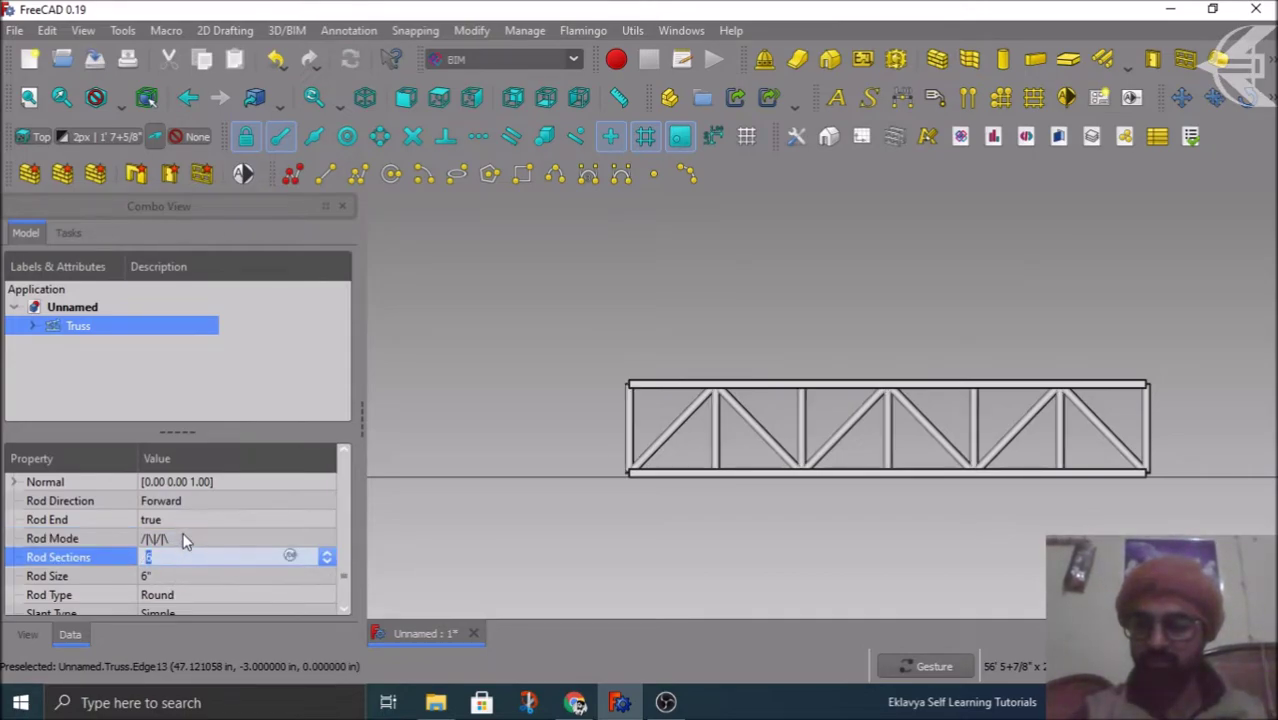
left_click(182, 538)
left_click(177, 539)
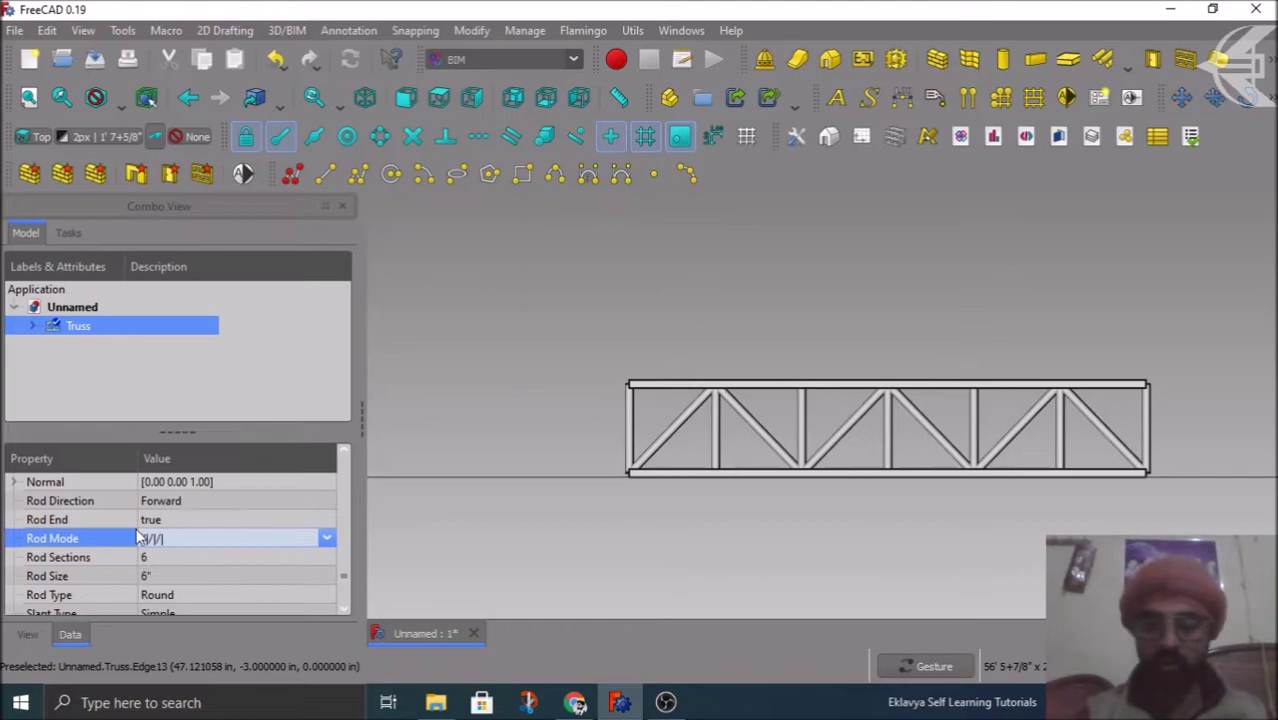
Step: Apply the /|/|/| rod mode and switch Slant Type from Simple to Double
scroll(73, 594, "down", 1)
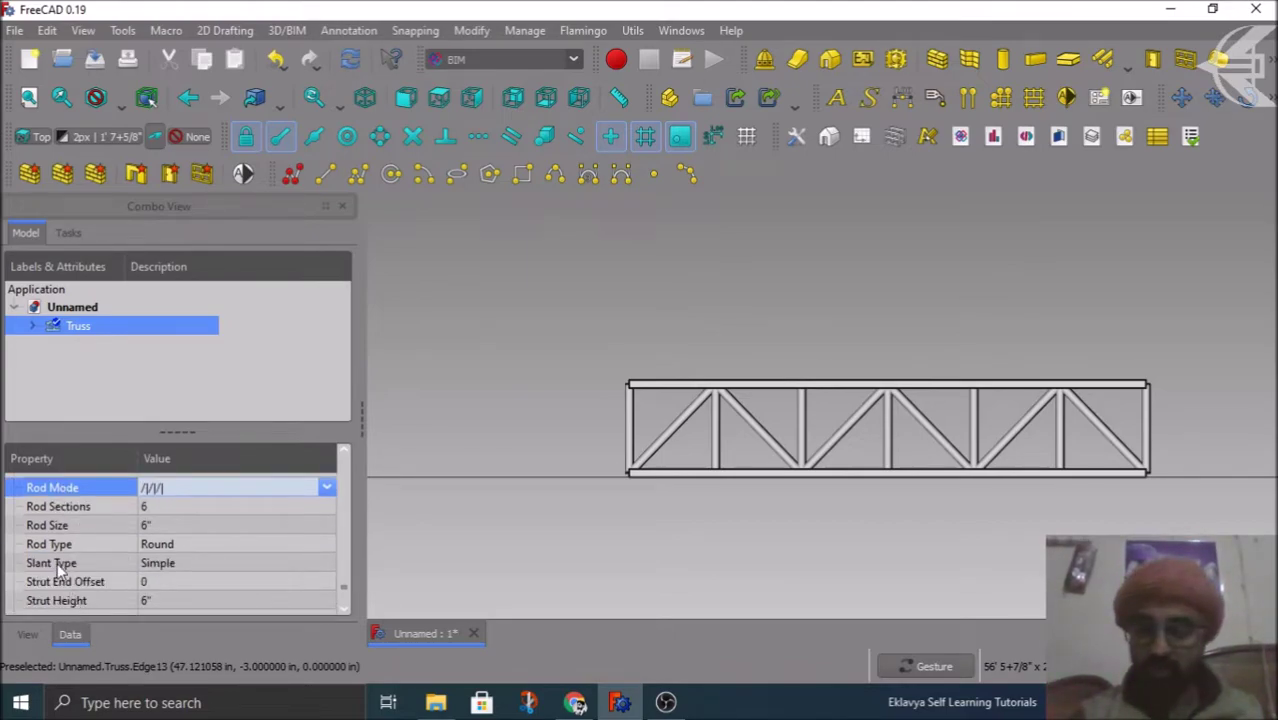
left_click(168, 564)
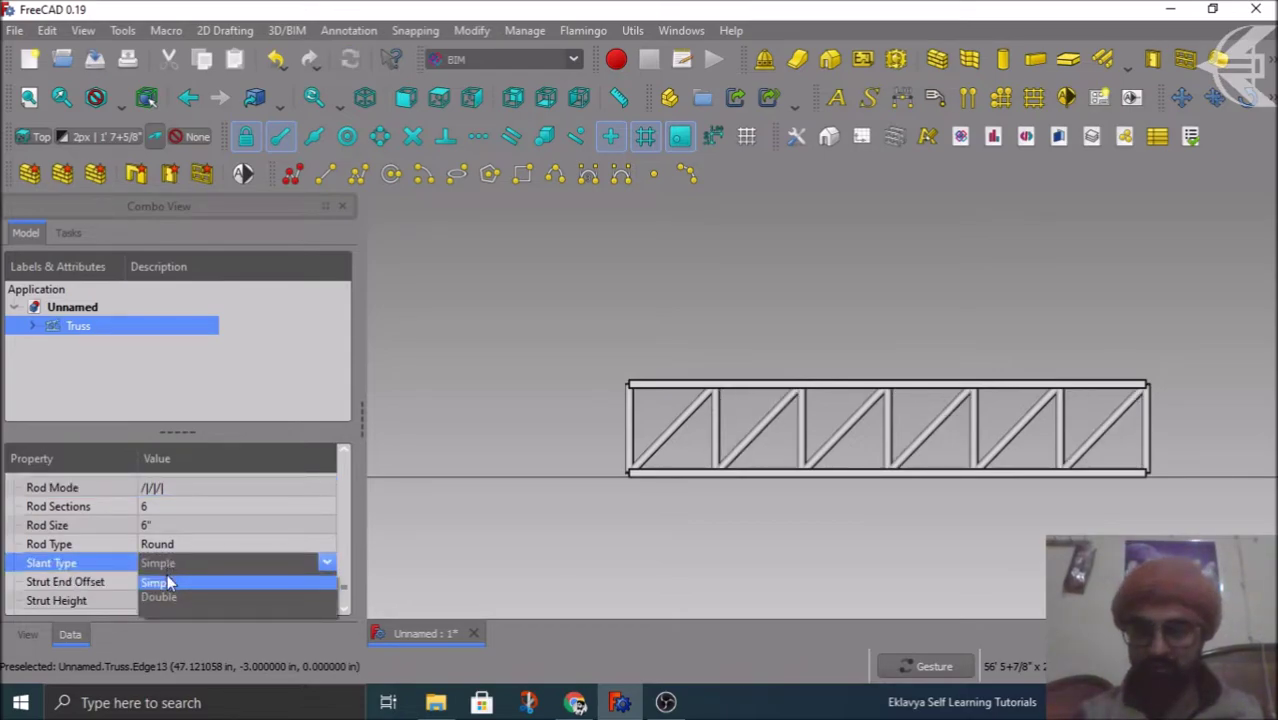
left_click(171, 597)
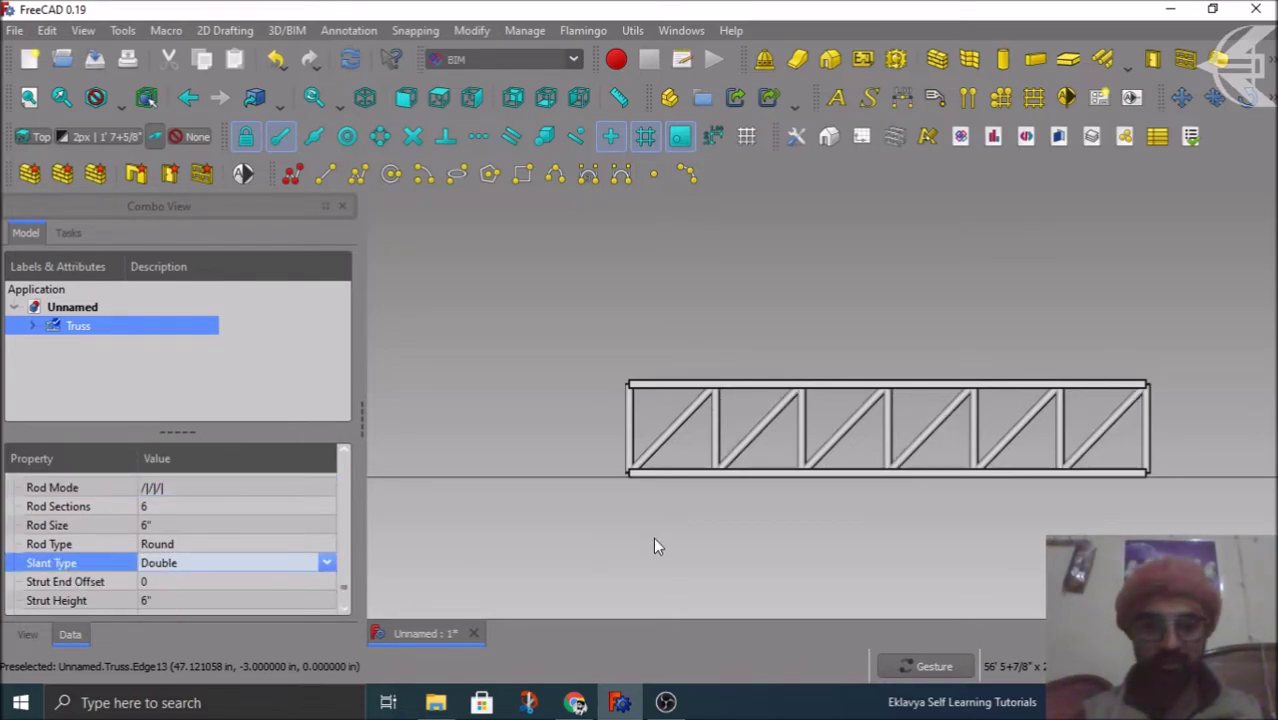
key("Tab")
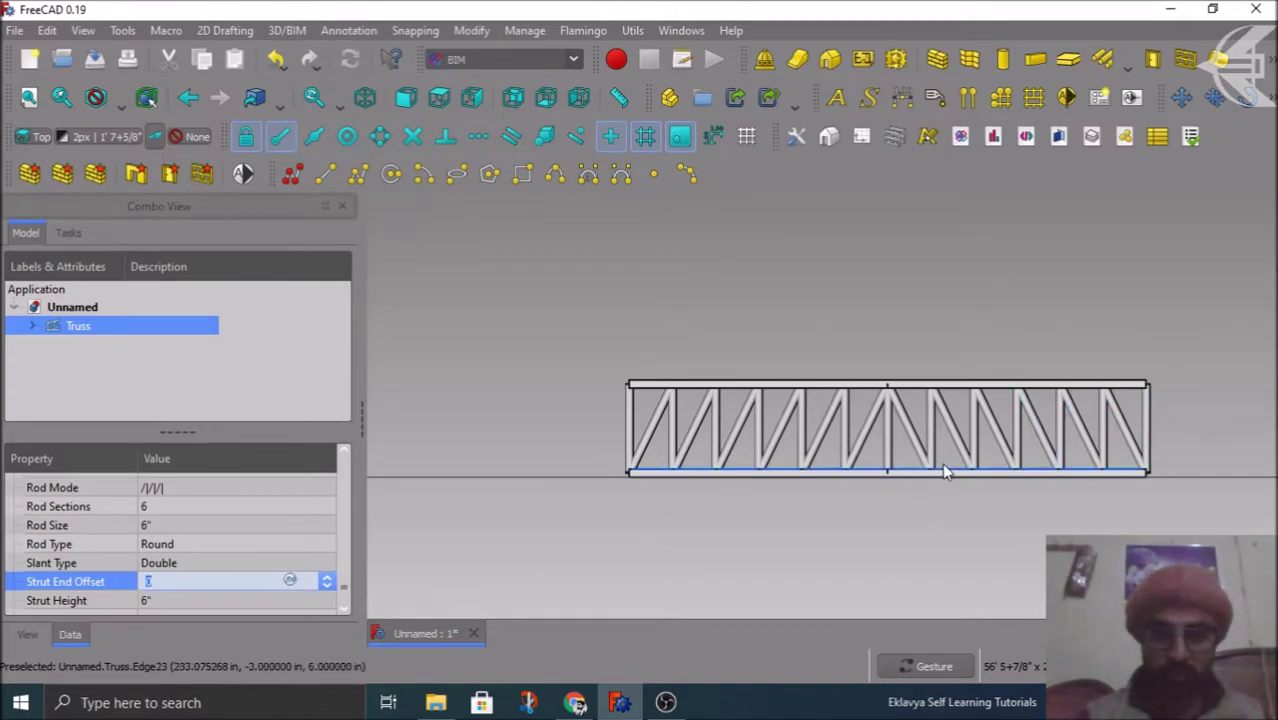
Step: Zoom in and out to inspect the six-bay truss at equal 6' heights
scroll(928, 459, "up", 2)
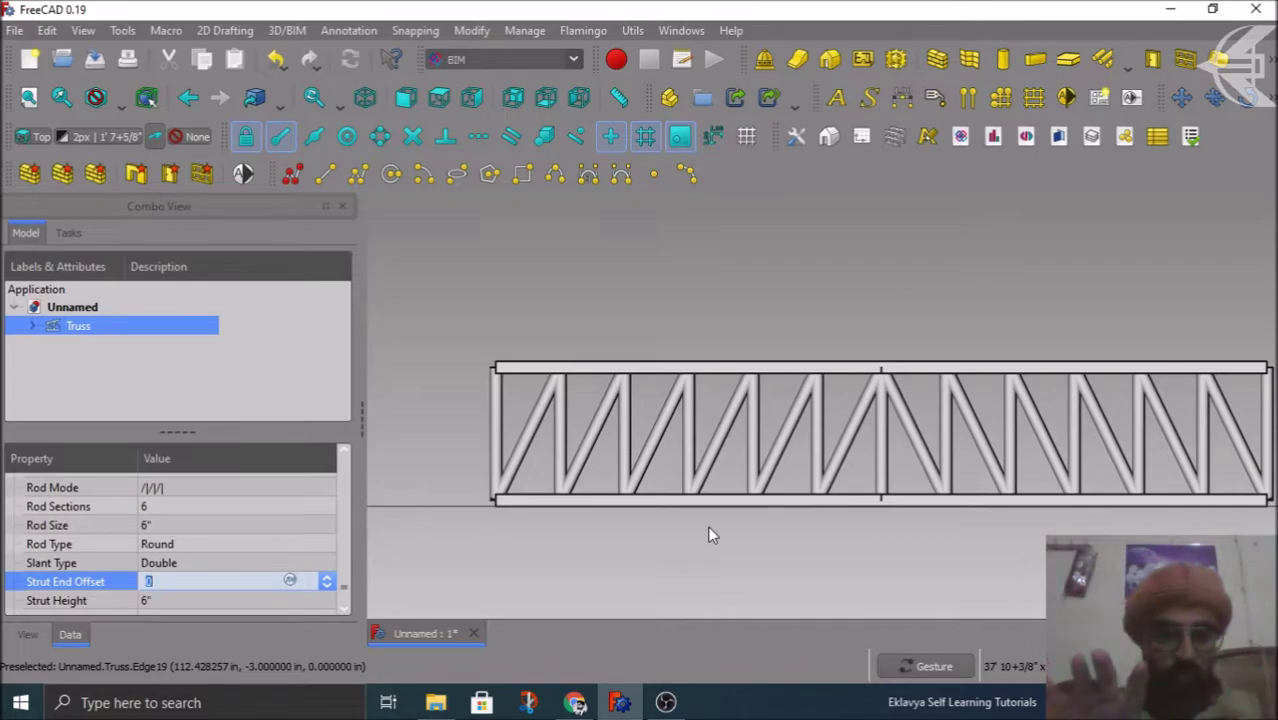
scroll(885, 420, "up", 1)
scroll(872, 345, "down", 1)
scroll(870, 340, "down", 1)
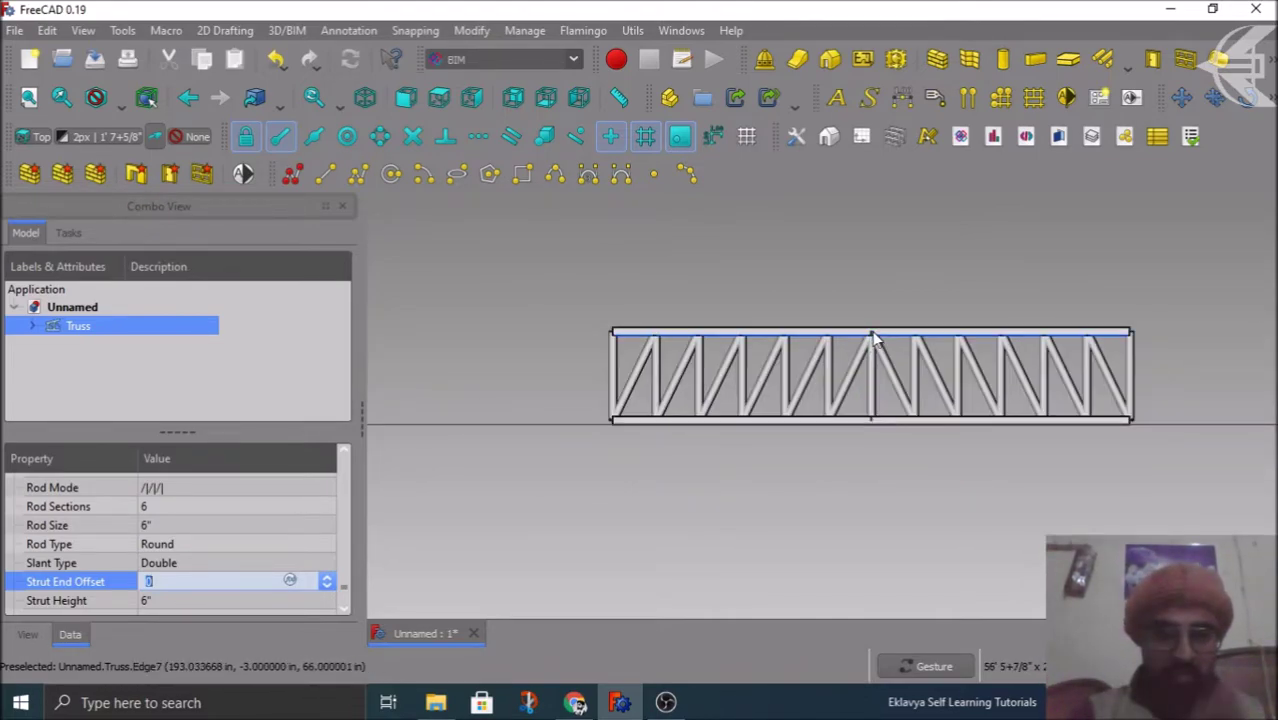
scroll(872, 338, "up", 2)
scroll(866, 343, "down", 2)
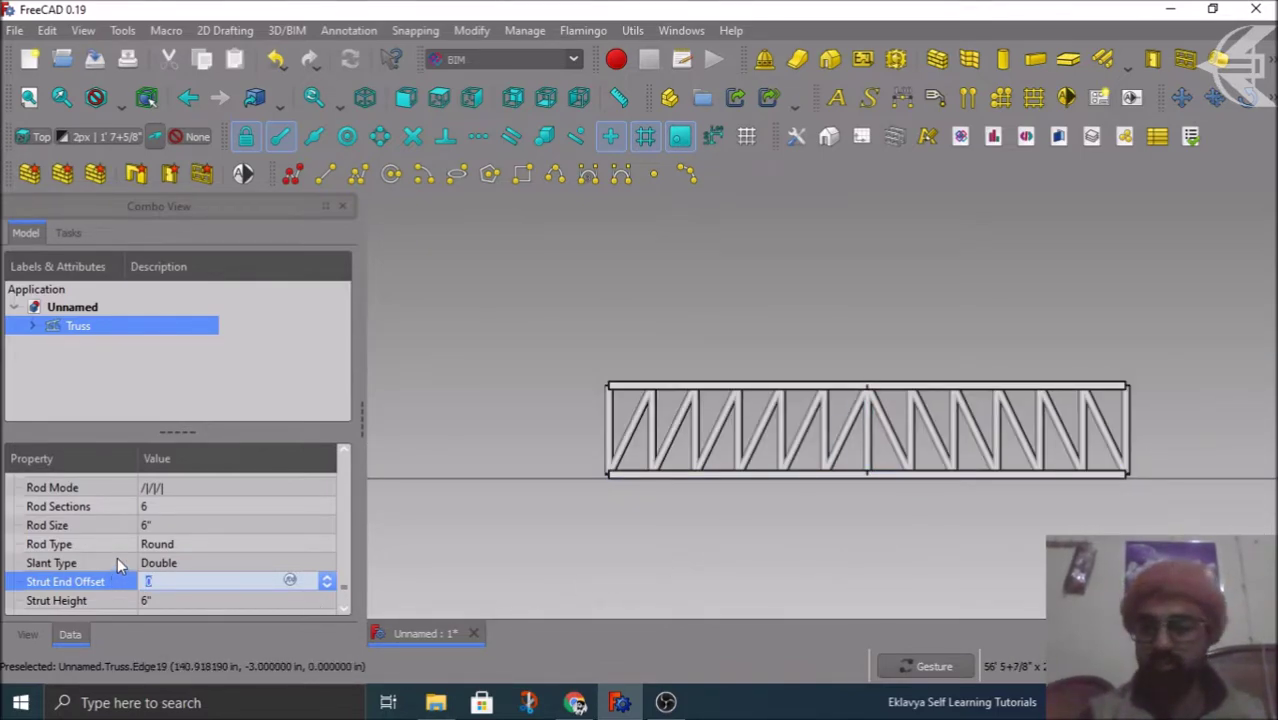
scroll(114, 542, "down", 1)
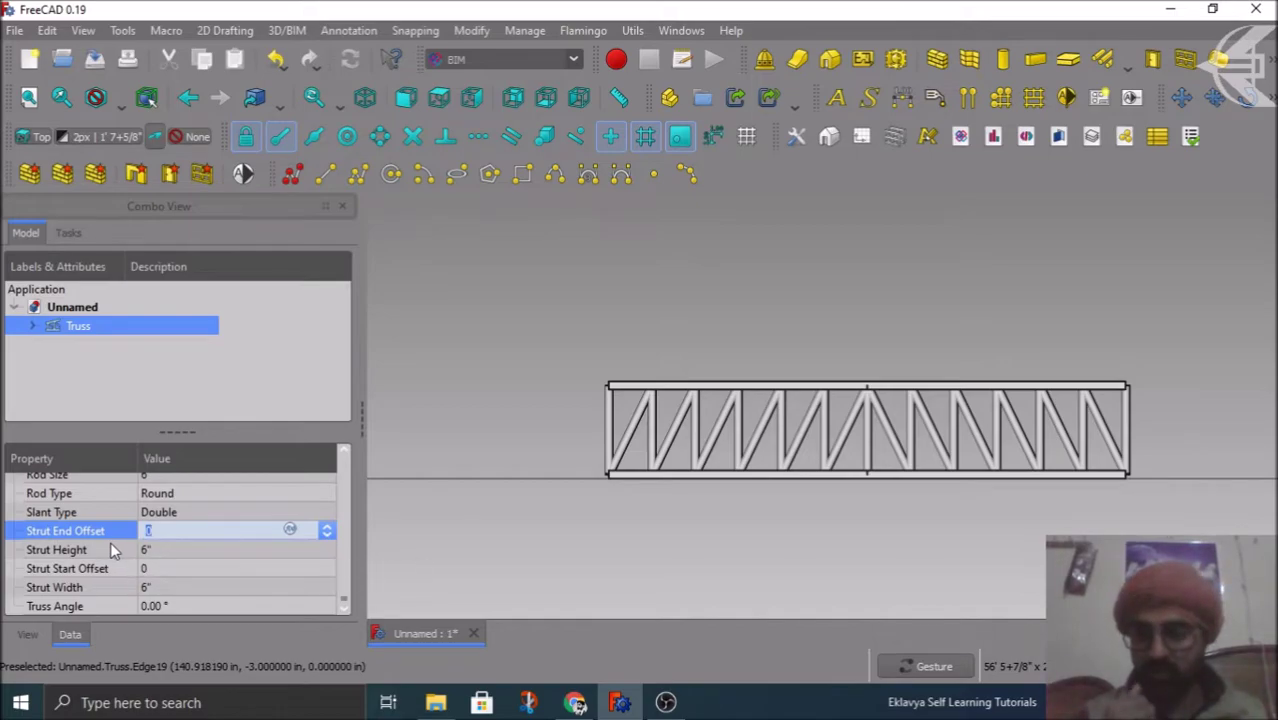
scroll(110, 545, "up", 1)
scroll(110, 545, "up", 2)
scroll(109, 544, "up", 1)
scroll(109, 544, "down", 1)
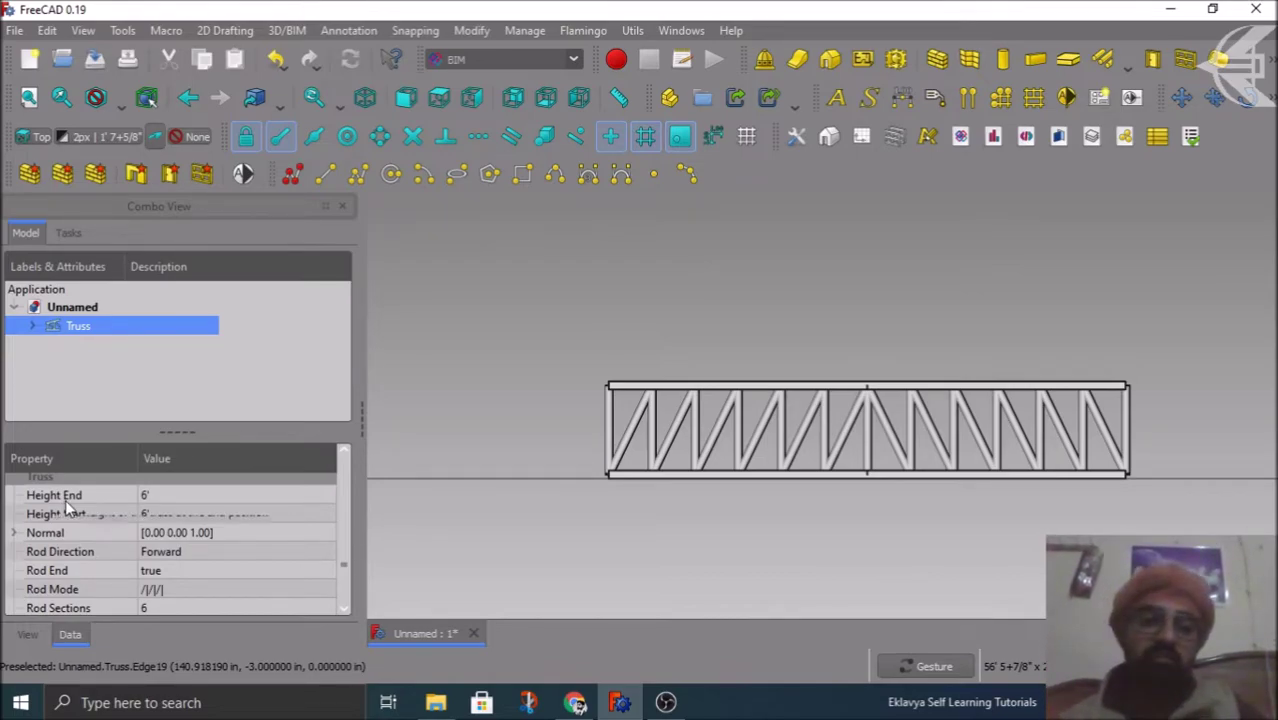
mouse_move(54, 495)
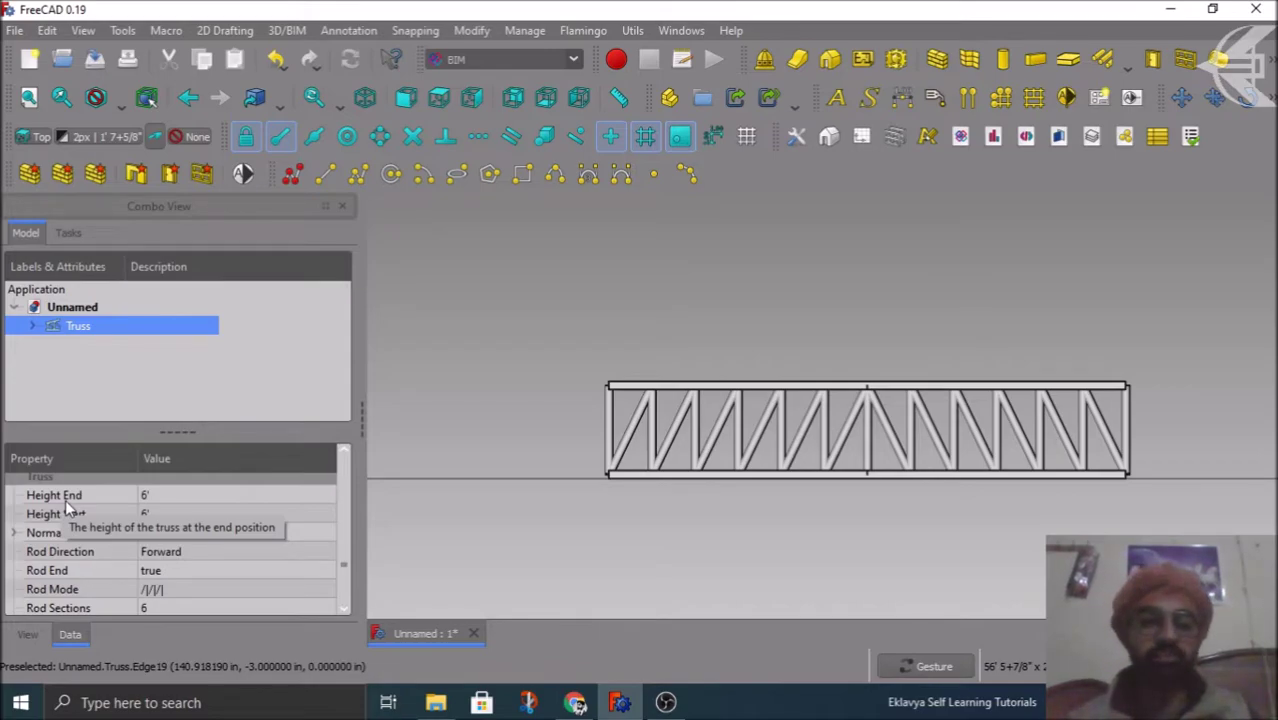
Step: Set Height End to 1' with Height Start at 6', dipping the truss into a V
left_click(170, 497)
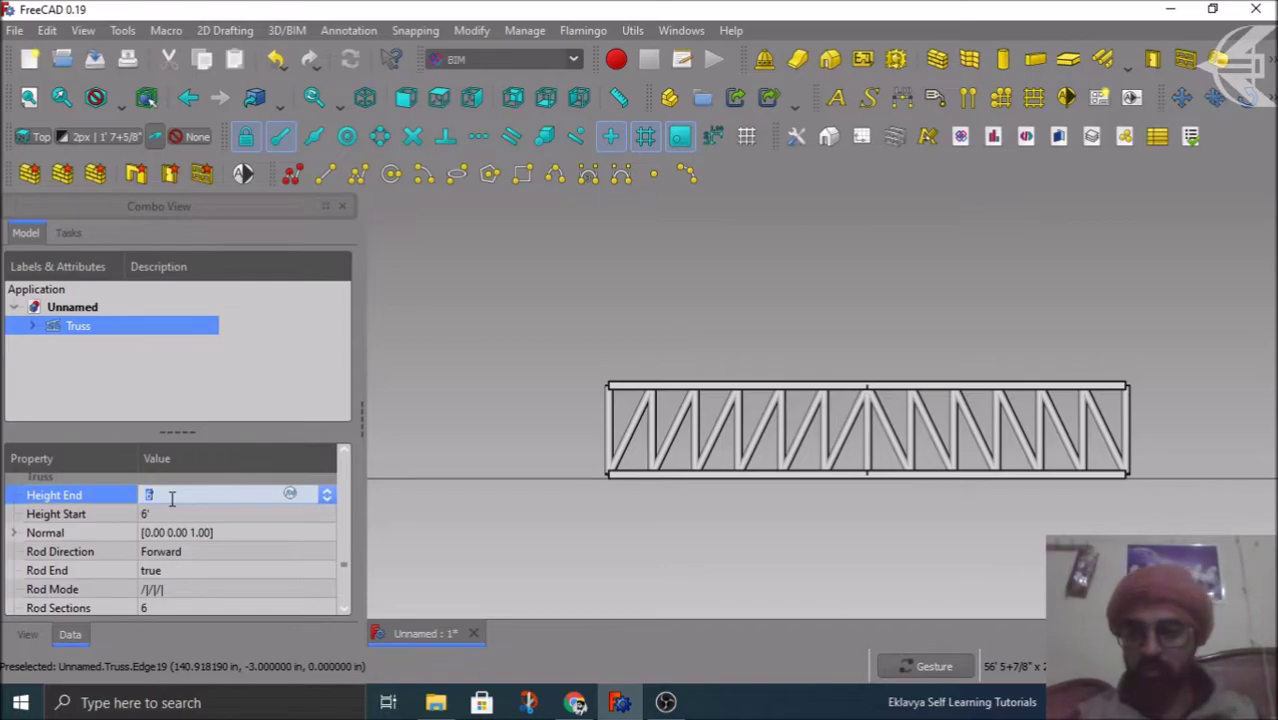
type("8")
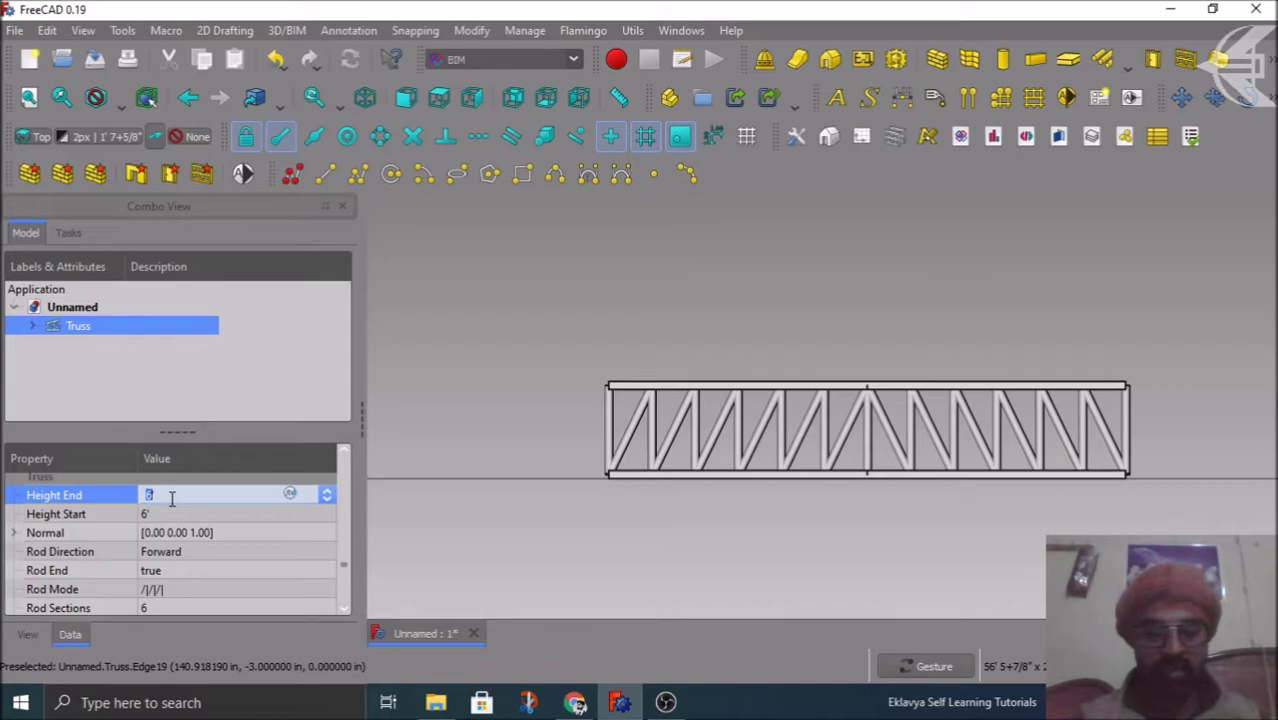
type("\"")
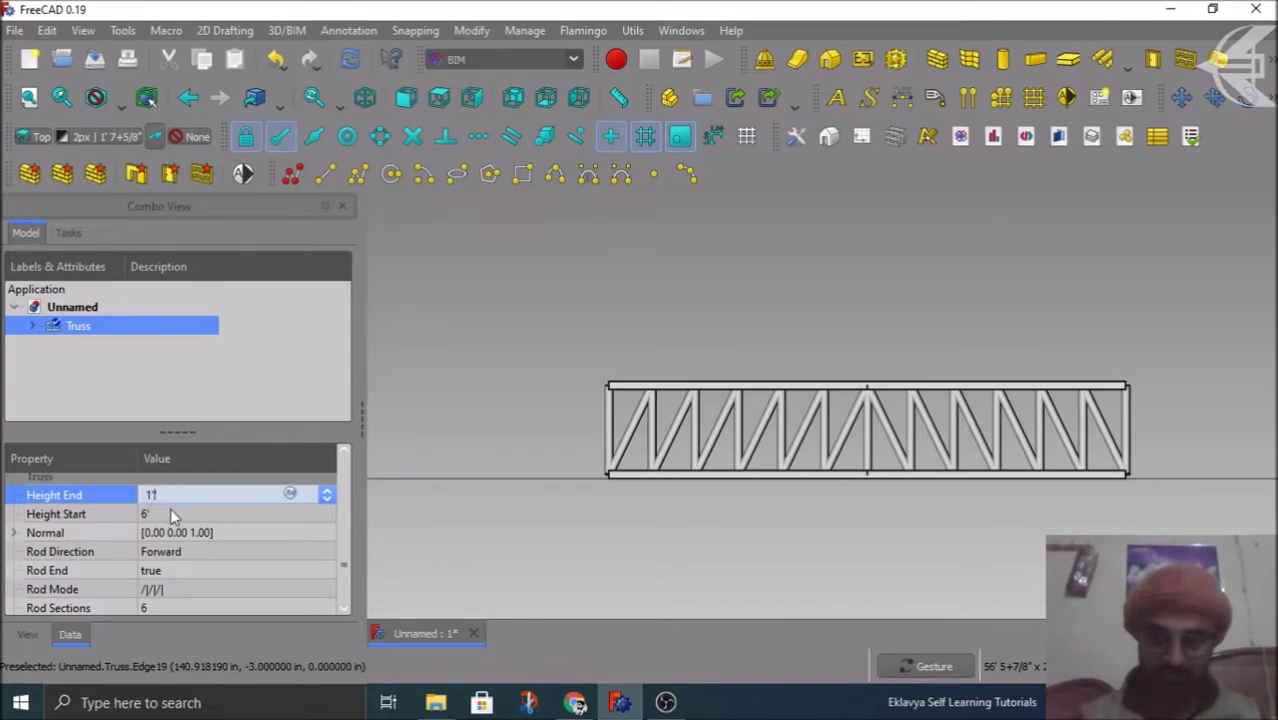
left_click(170, 513)
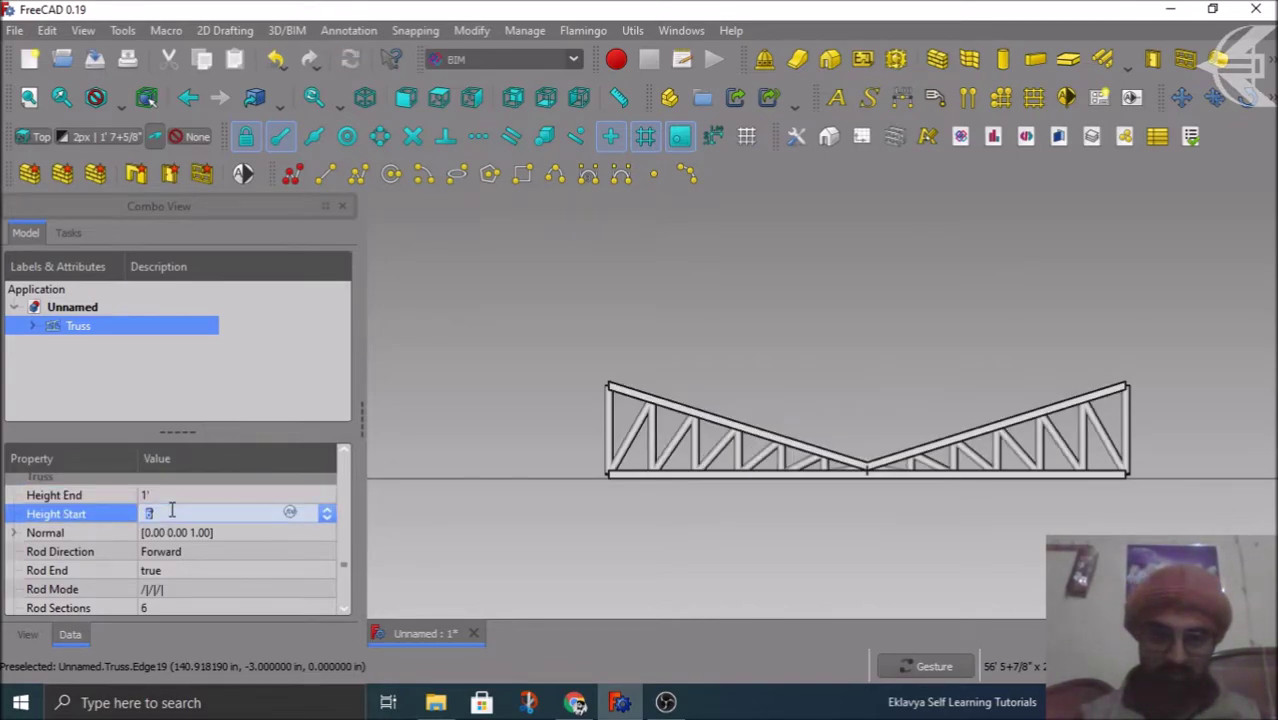
scroll(789, 550, "up", 2)
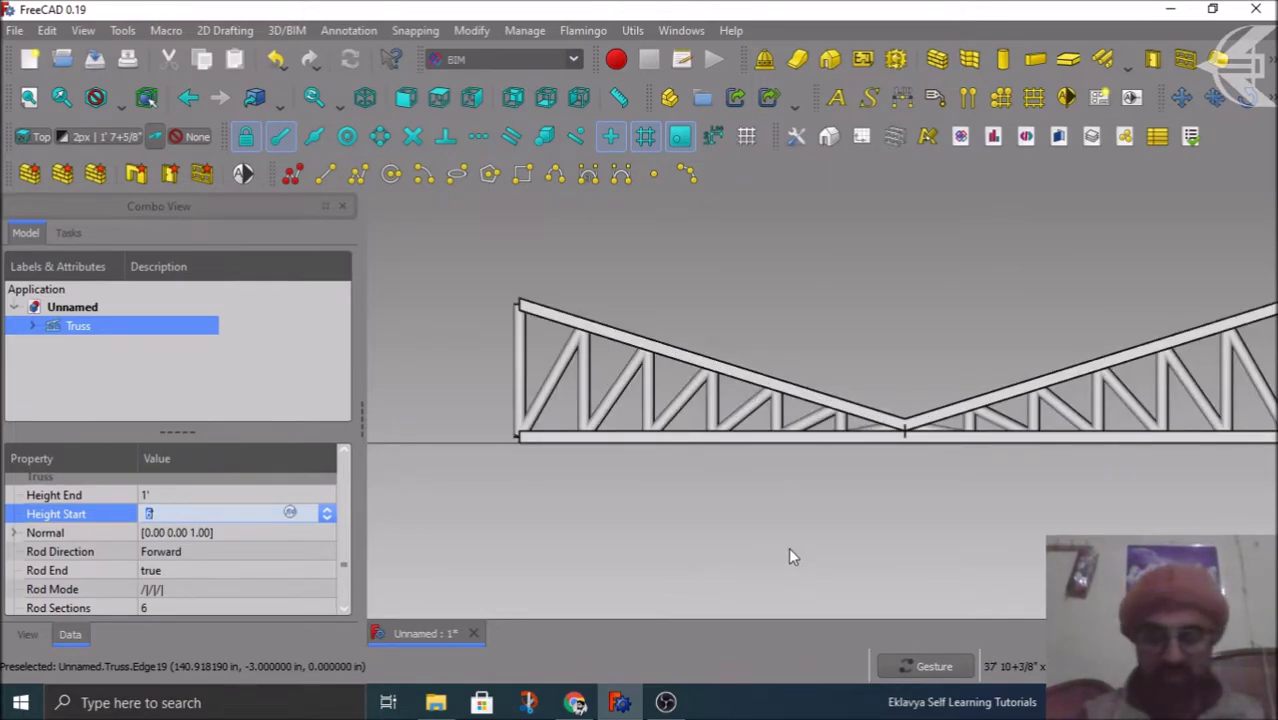
scroll(771, 542, "down", 2)
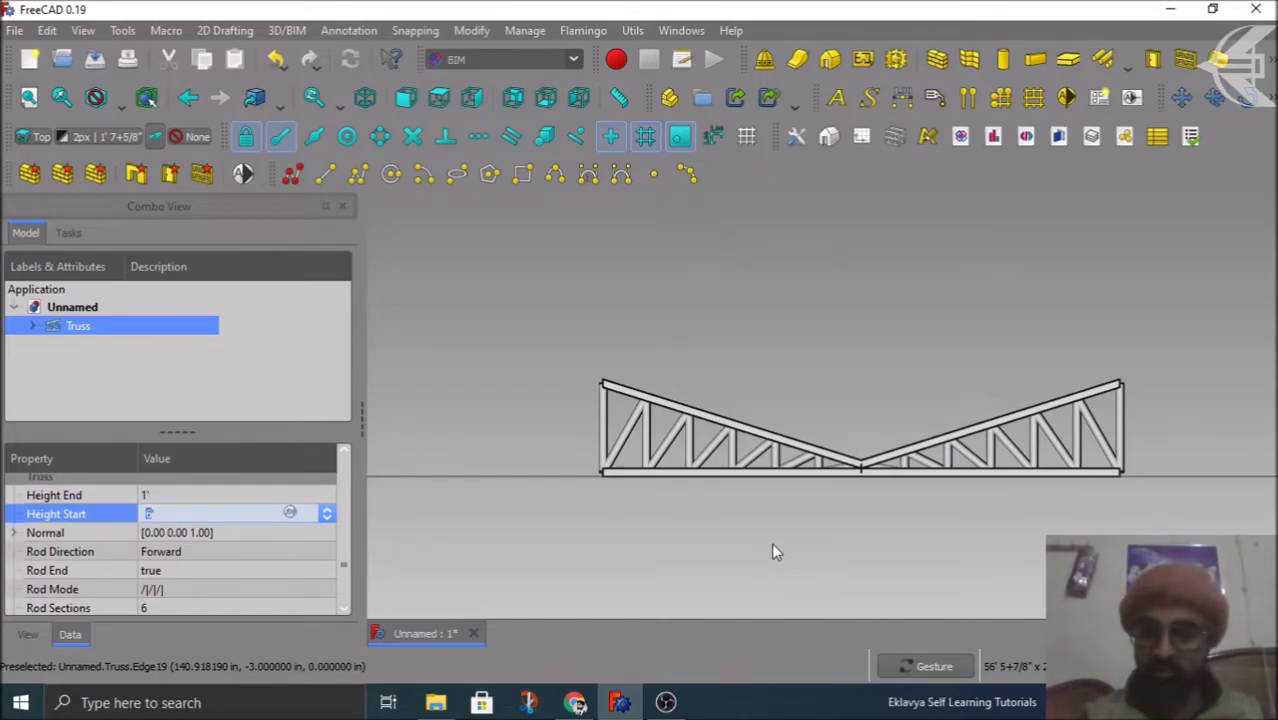
Step: Keep Height Start at 6' and switch Rod Direction from Forward to Backward
left_click(214, 553)
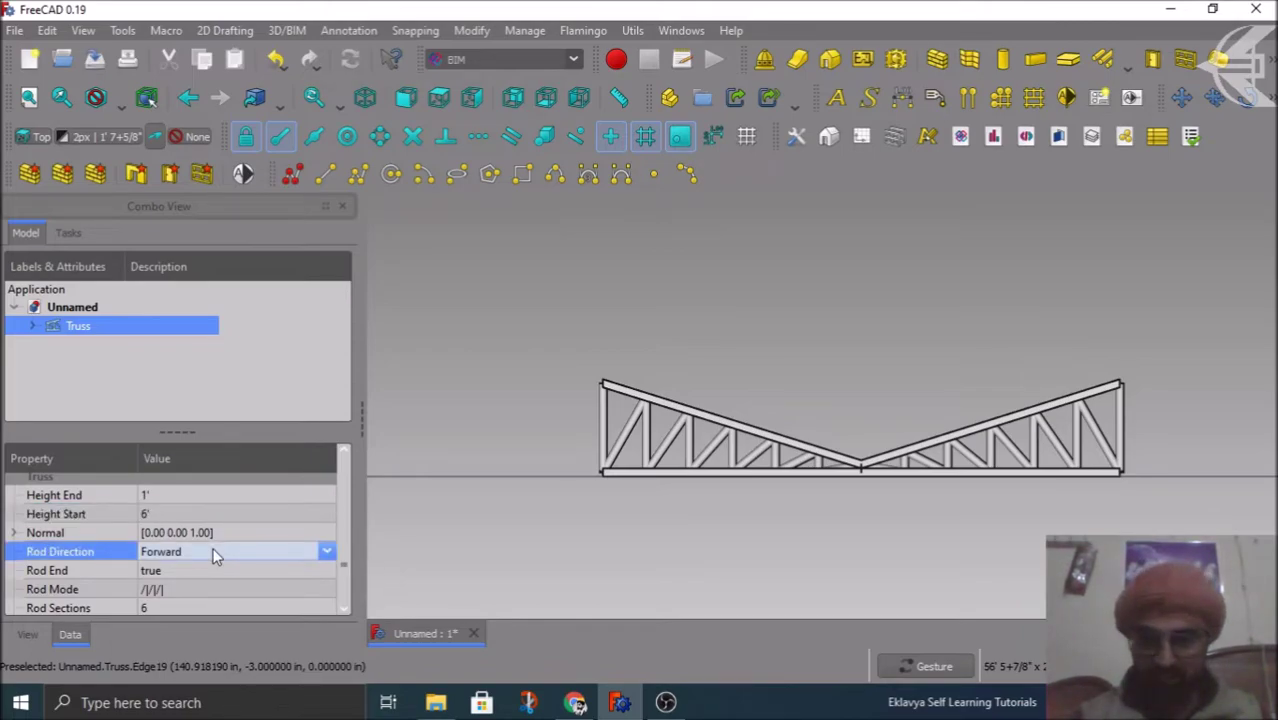
left_click(212, 551)
left_click(198, 579)
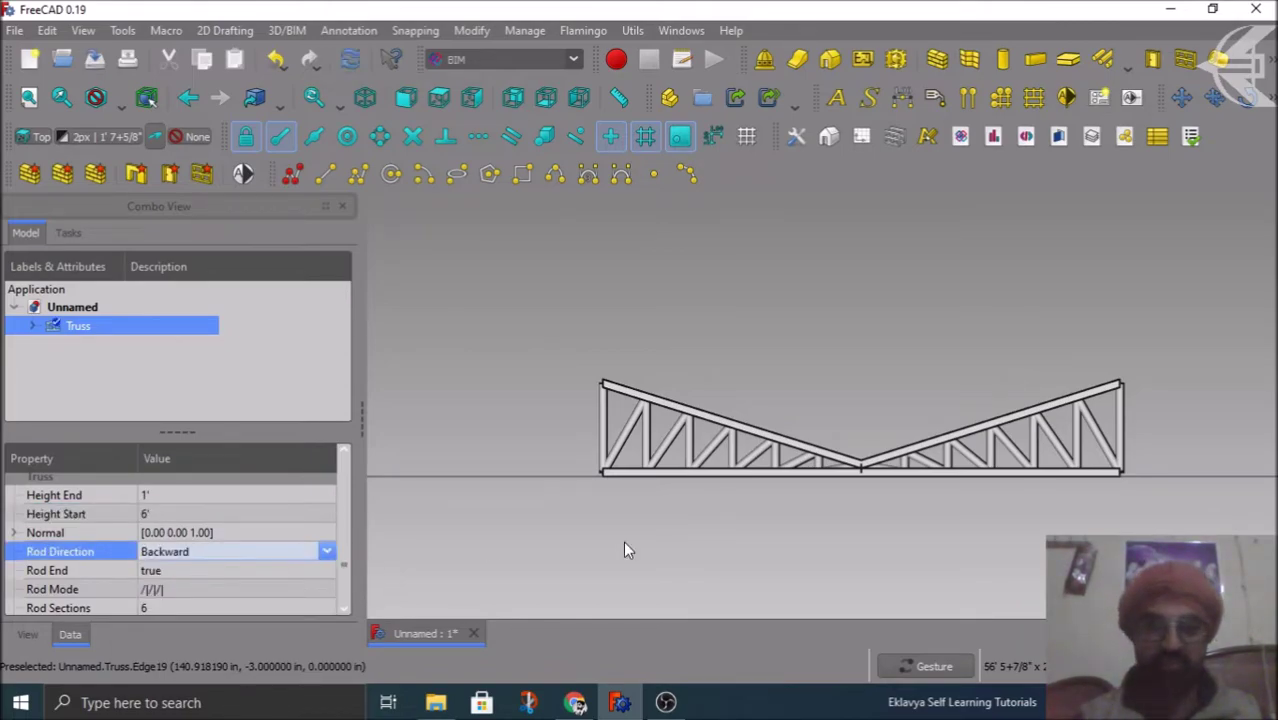
key("Tab")
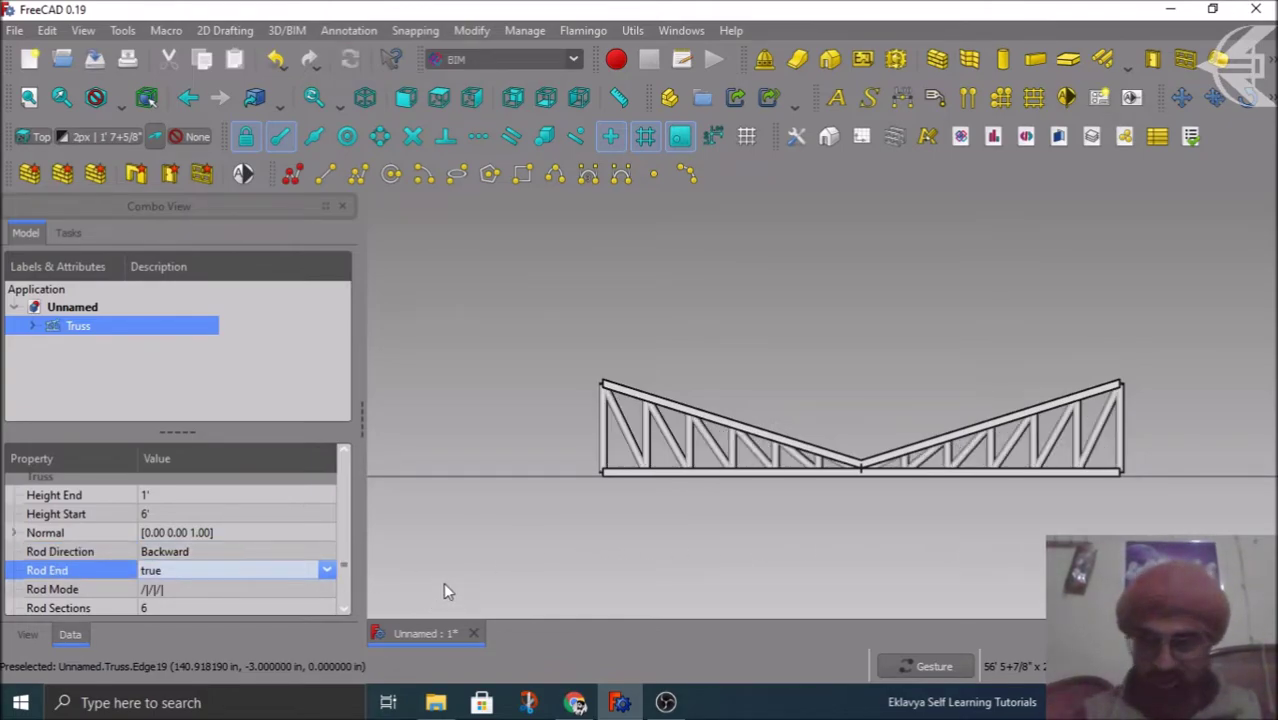
scroll(100, 561, "down", 1)
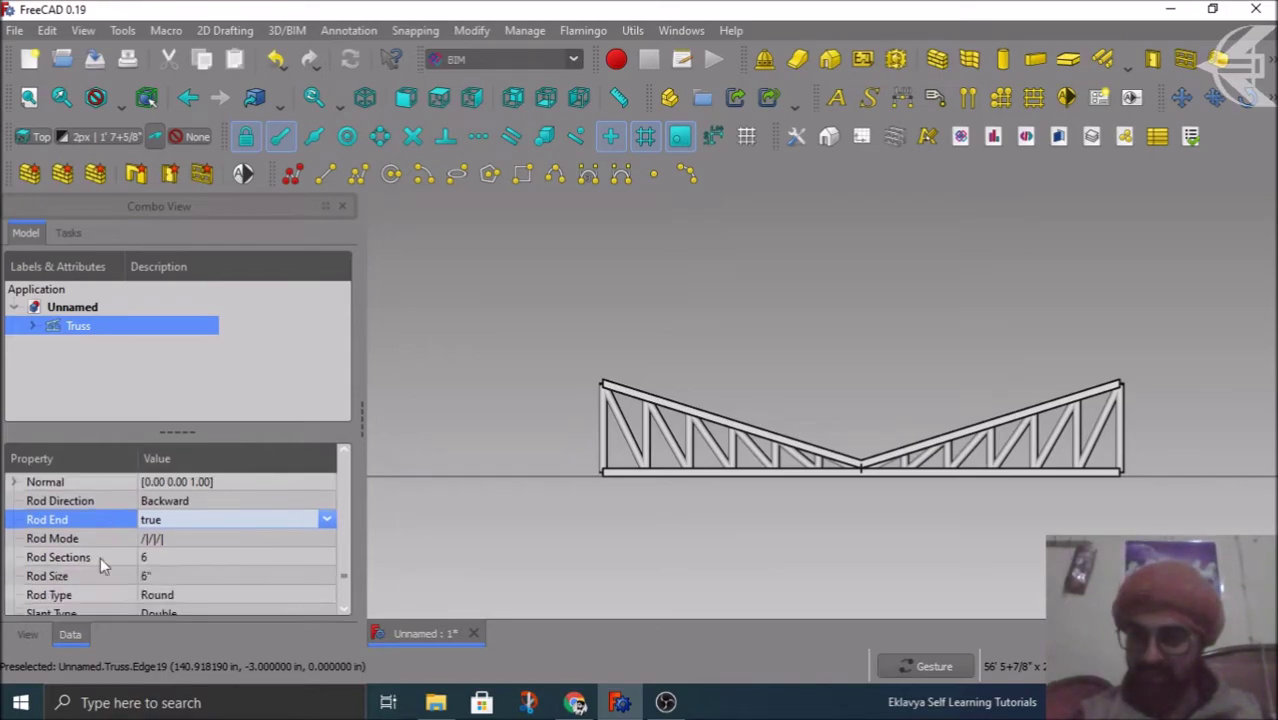
scroll(104, 562, "down", 1)
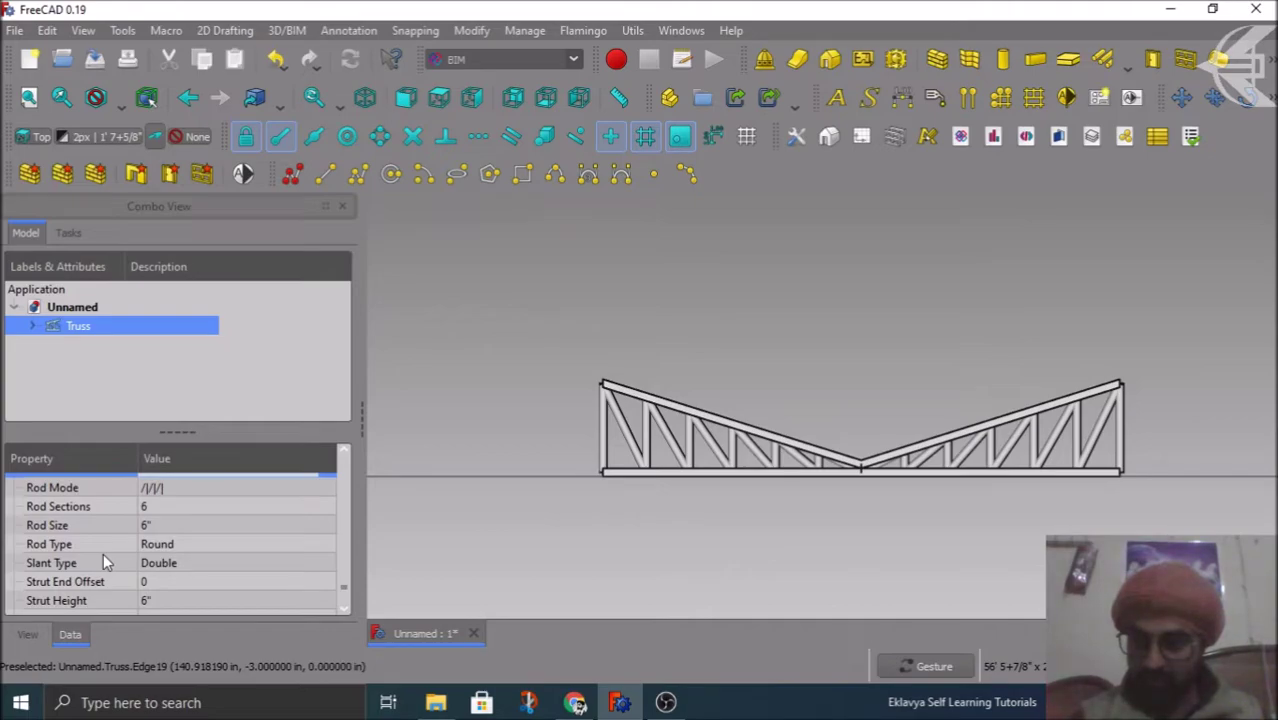
scroll(103, 555, "up", 1)
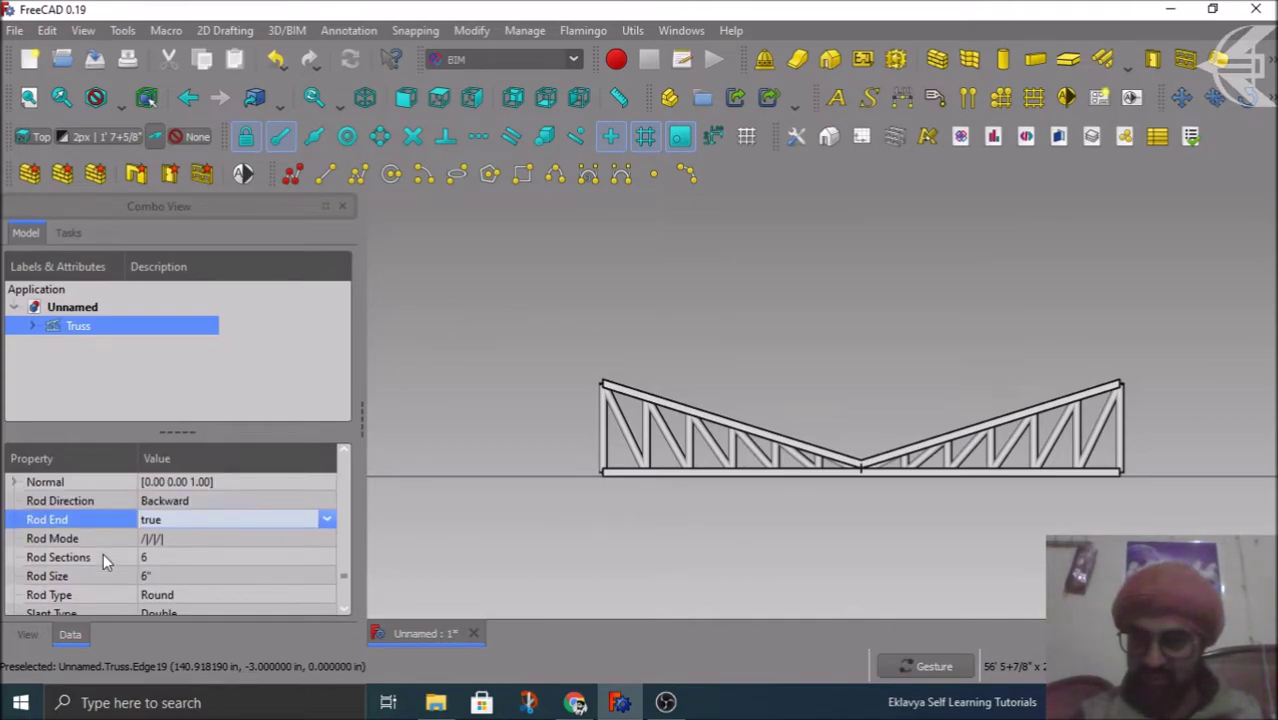
Step: Set Rod End to false, removing the rod at the truss end
scroll(103, 553, "up", 1)
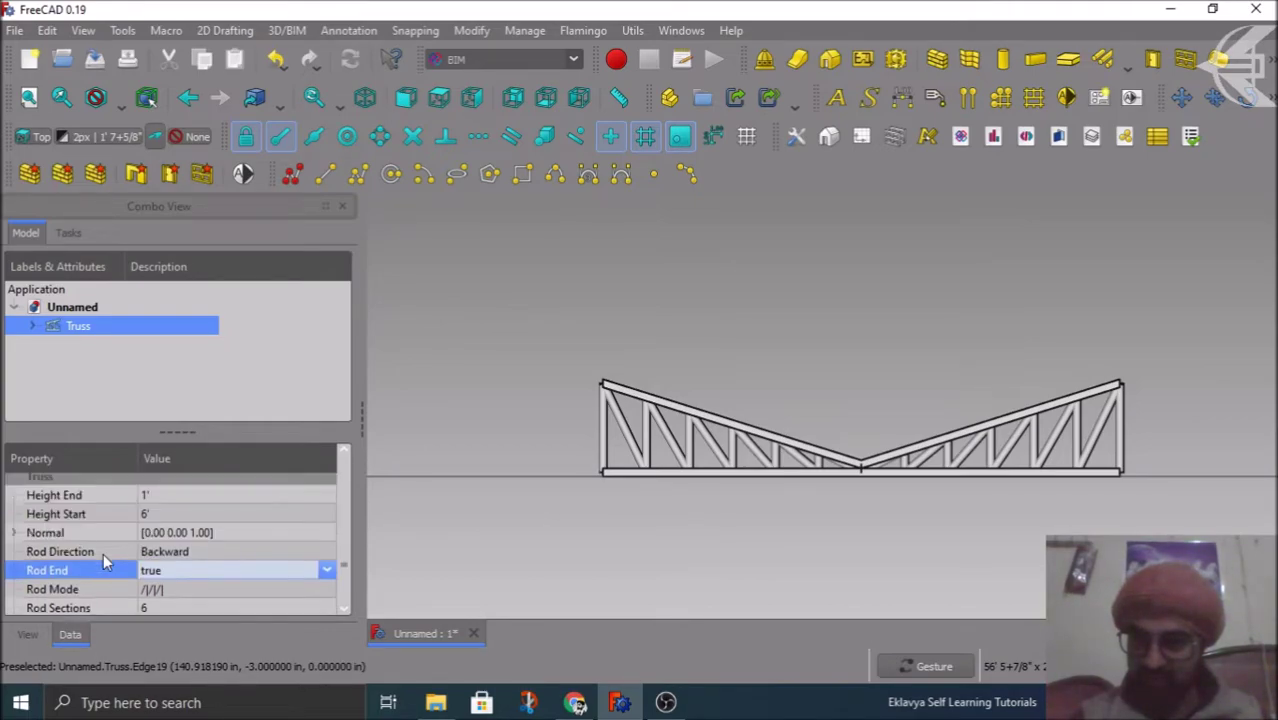
left_click(175, 569)
left_click(165, 584)
key("Tab")
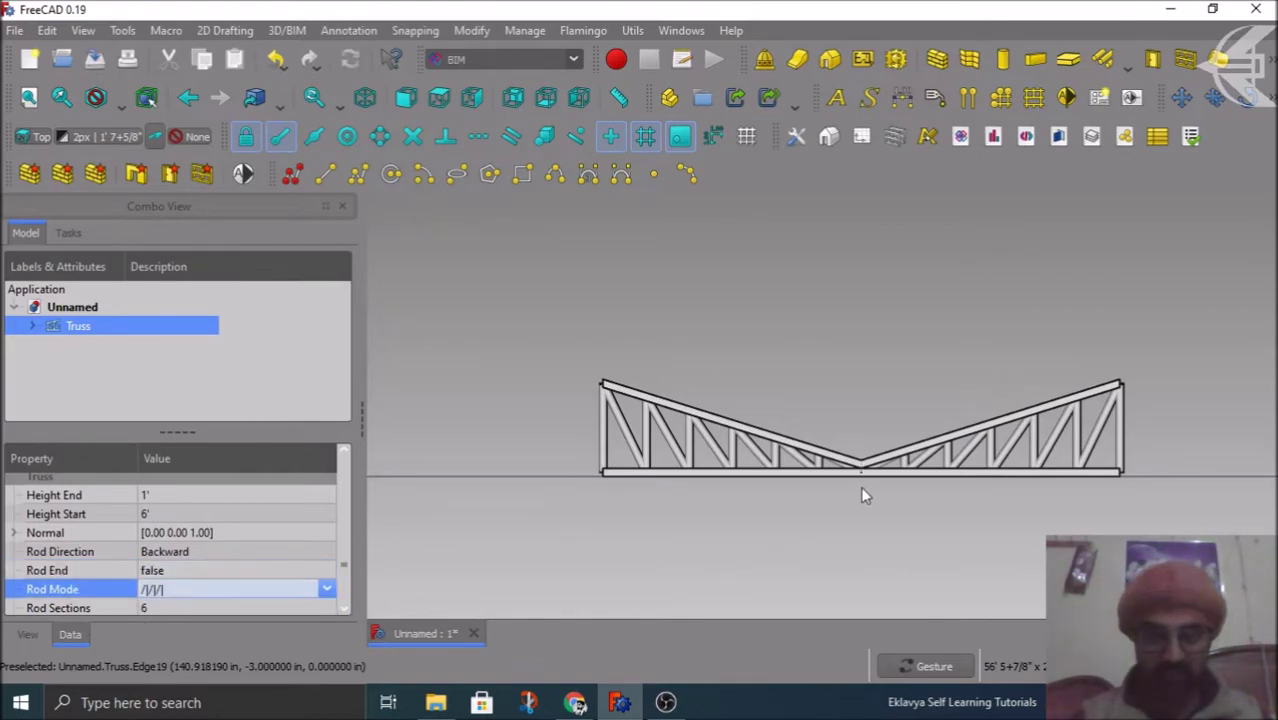
Step: Raise Height End to 3' for a shallower V-shaped top chord
scroll(852, 468, "up", 2)
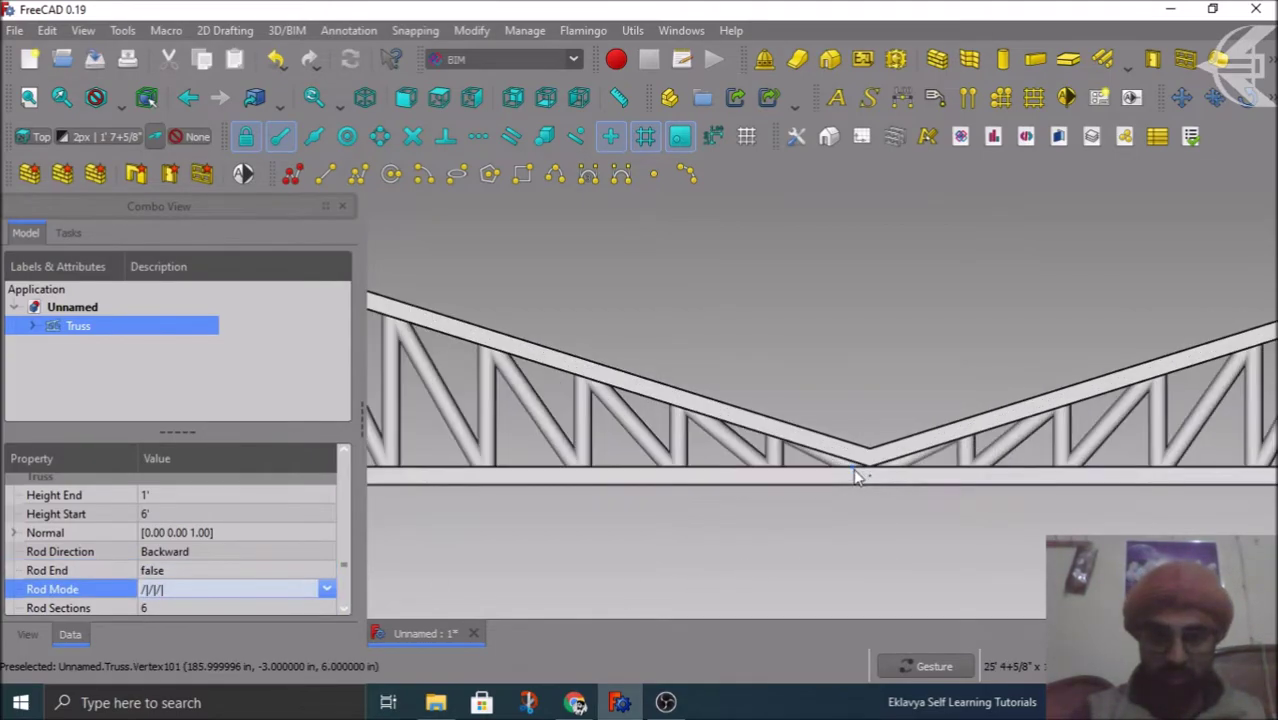
left_click(150, 495)
type("3'")
key("Tab")
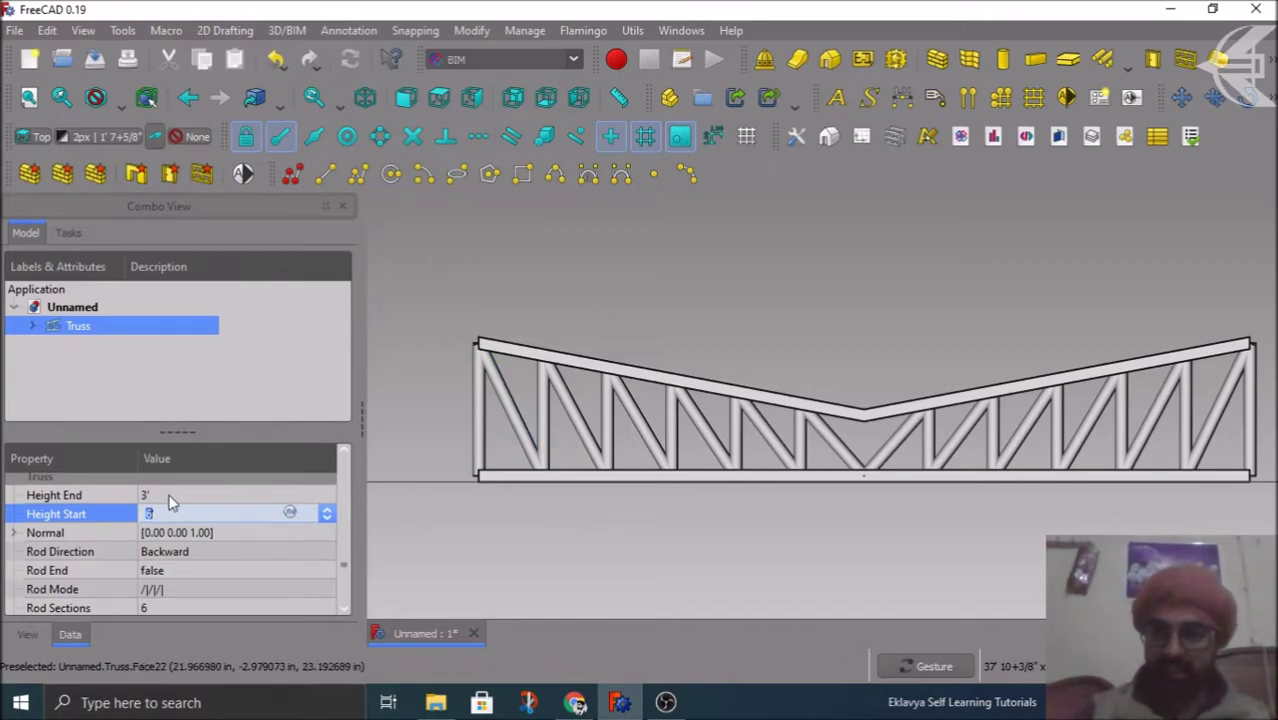
scroll(123, 540, "down", 1)
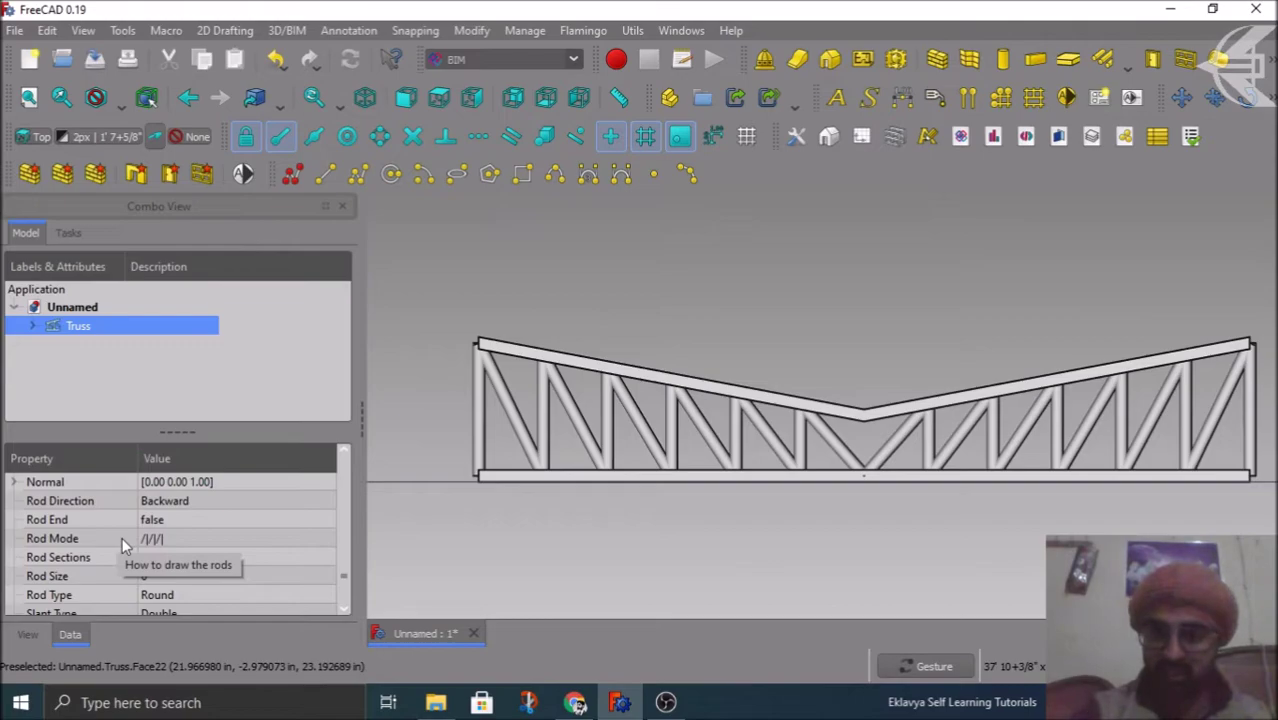
scroll(113, 572, "down", 1)
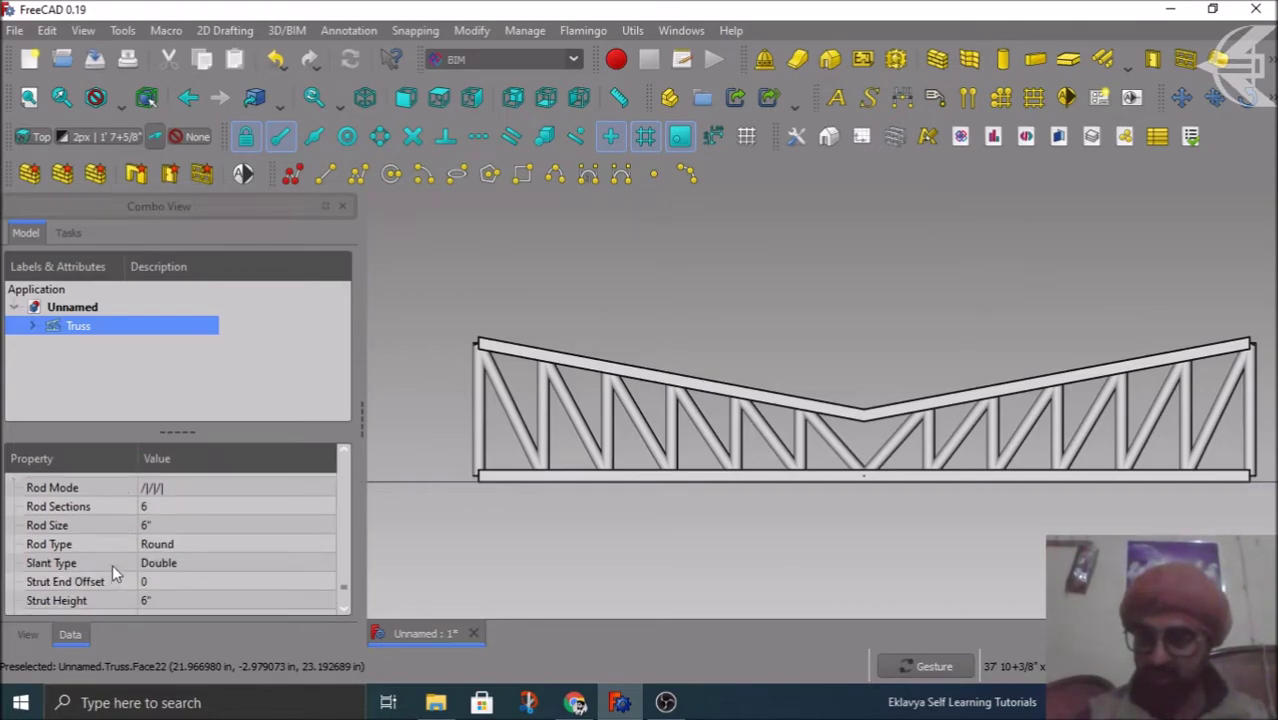
scroll(112, 564, "up", 1)
Step: Set Rod End back to true, restoring the end rod
left_click(175, 519)
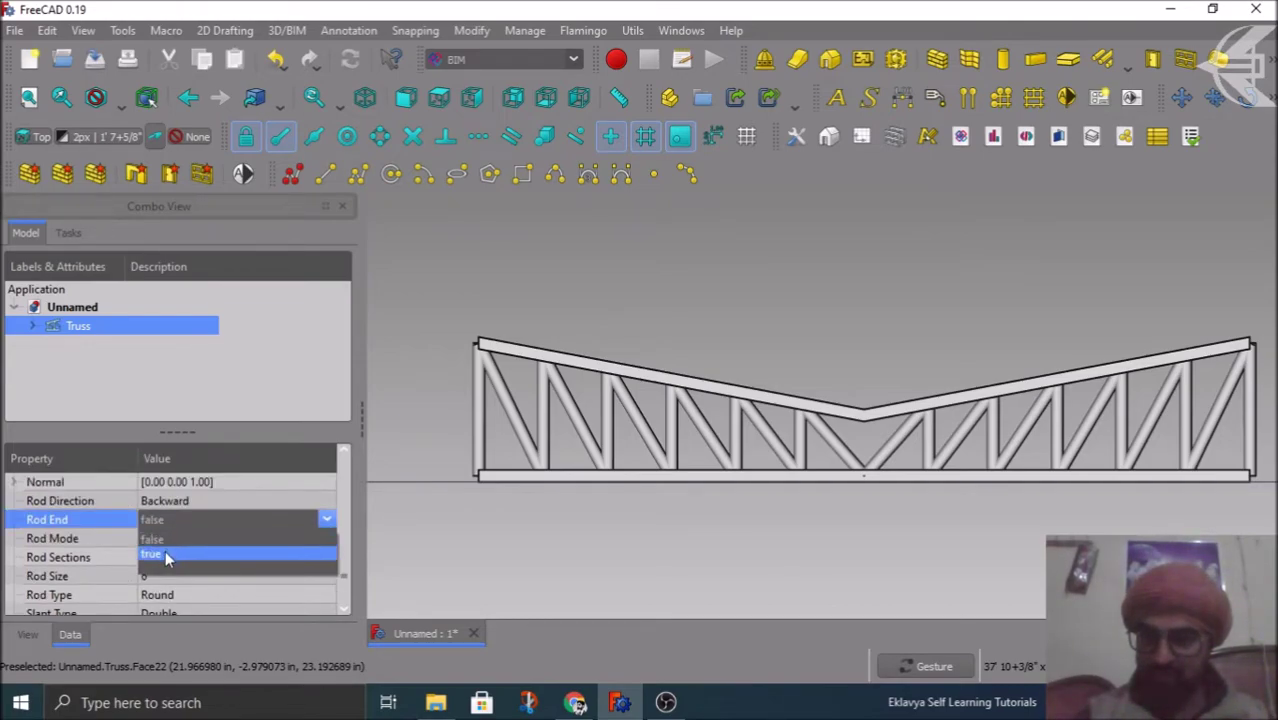
left_click(163, 554)
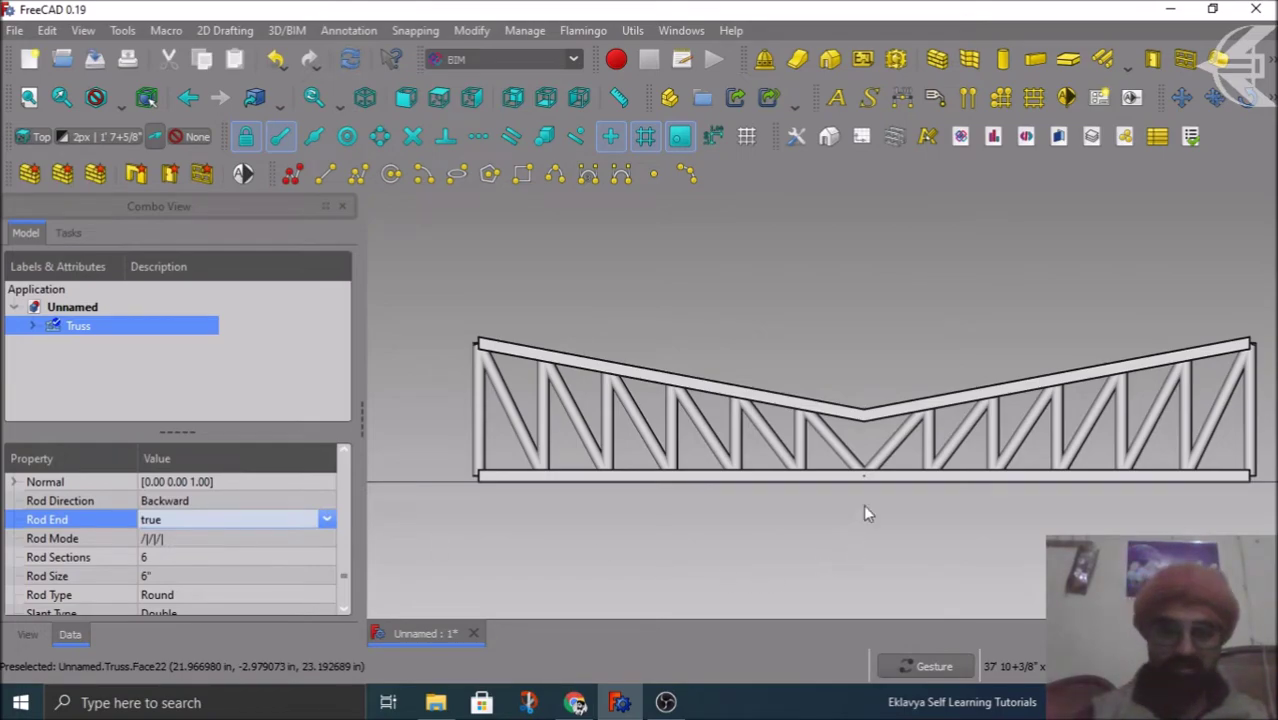
scroll(867, 478, "up", 4)
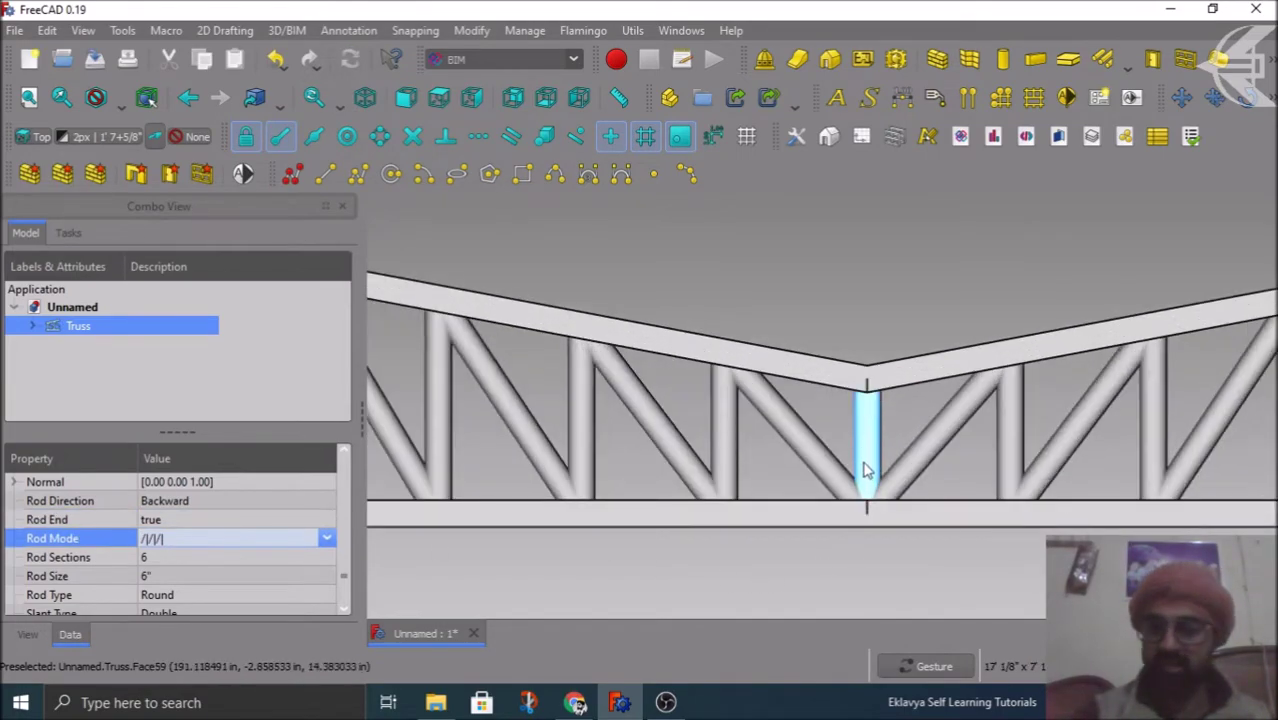
scroll(90, 566, "up", 1)
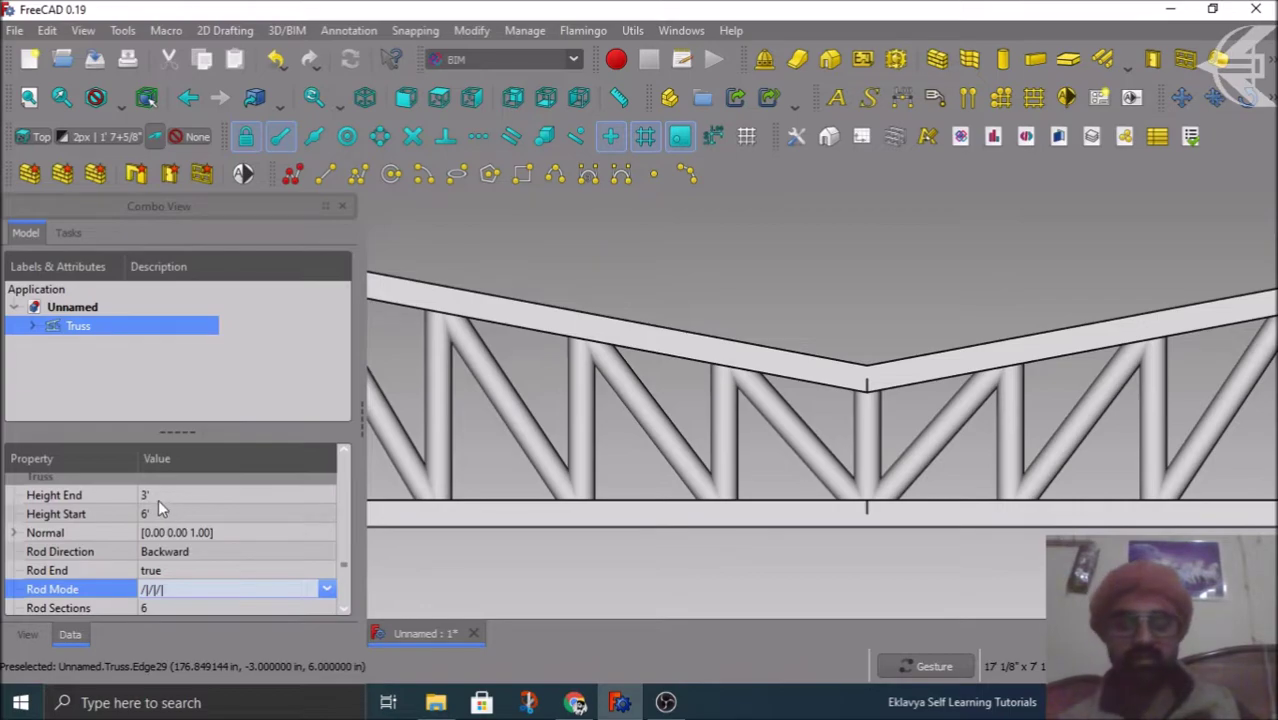
Step: Set Height End to 6' and Height Start to 3' to form a peaked truss
scroll(752, 437, "down", 4)
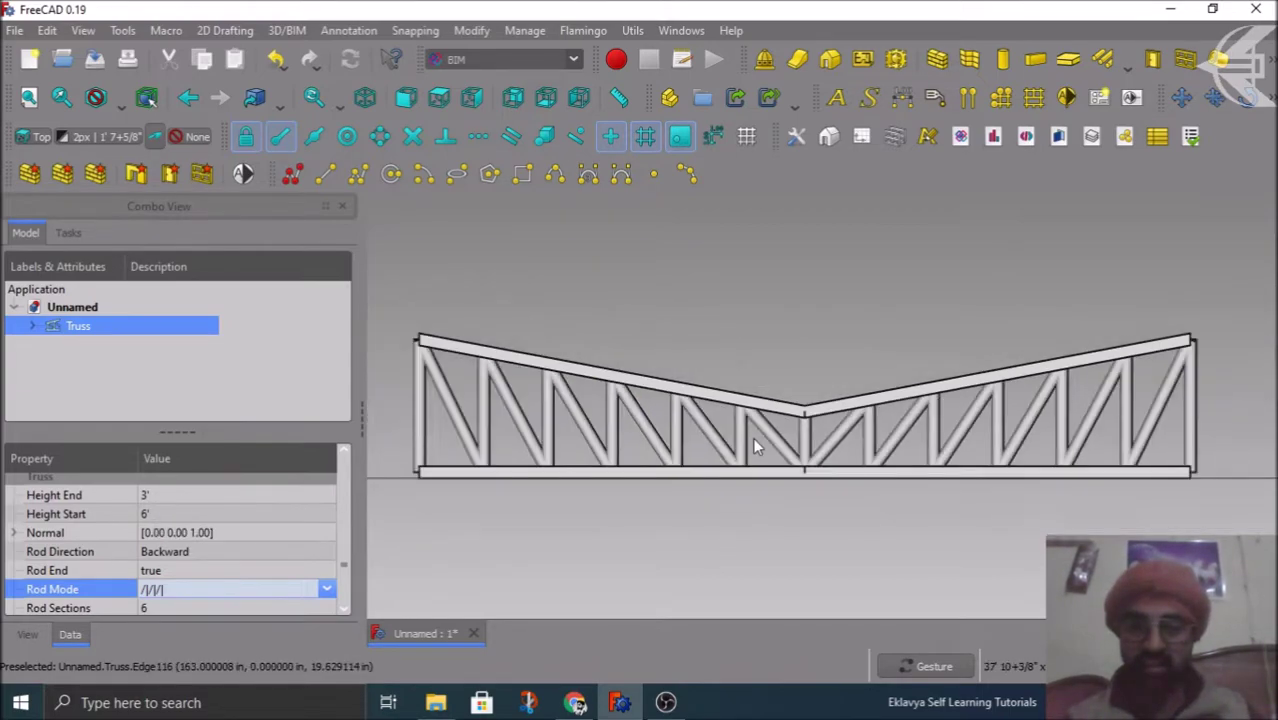
left_click(174, 494)
type("6")
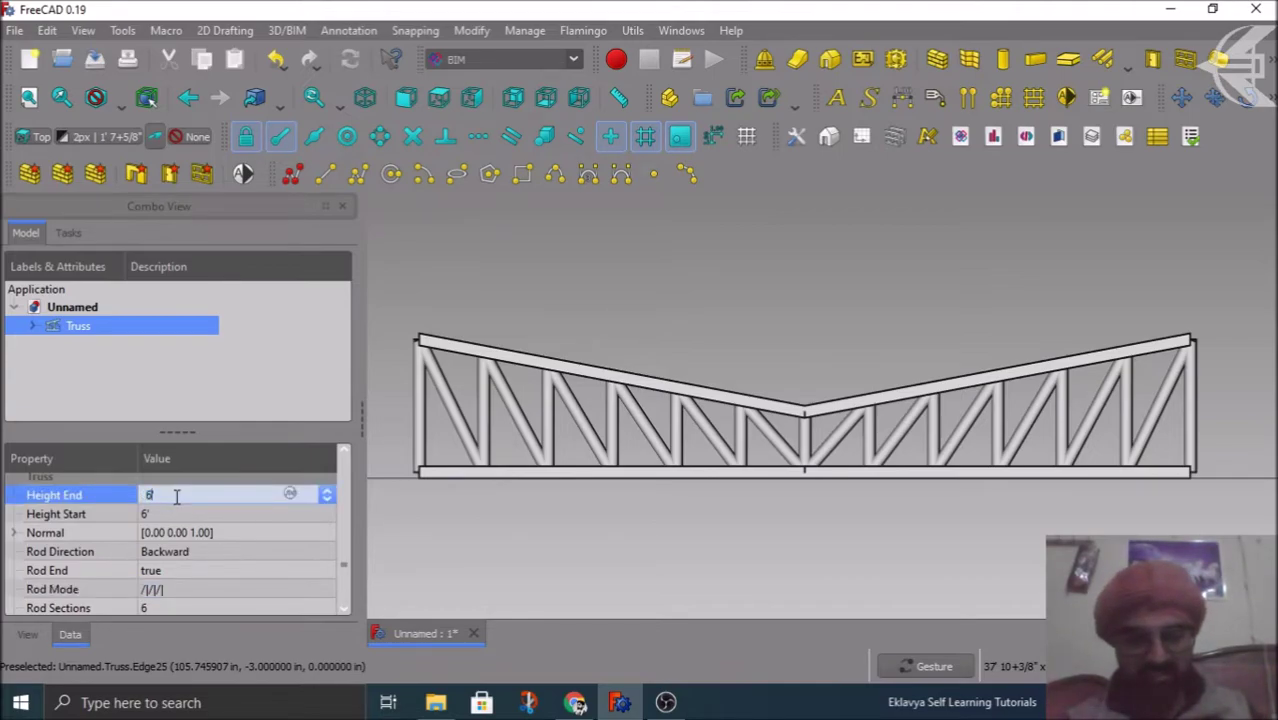
type("f")
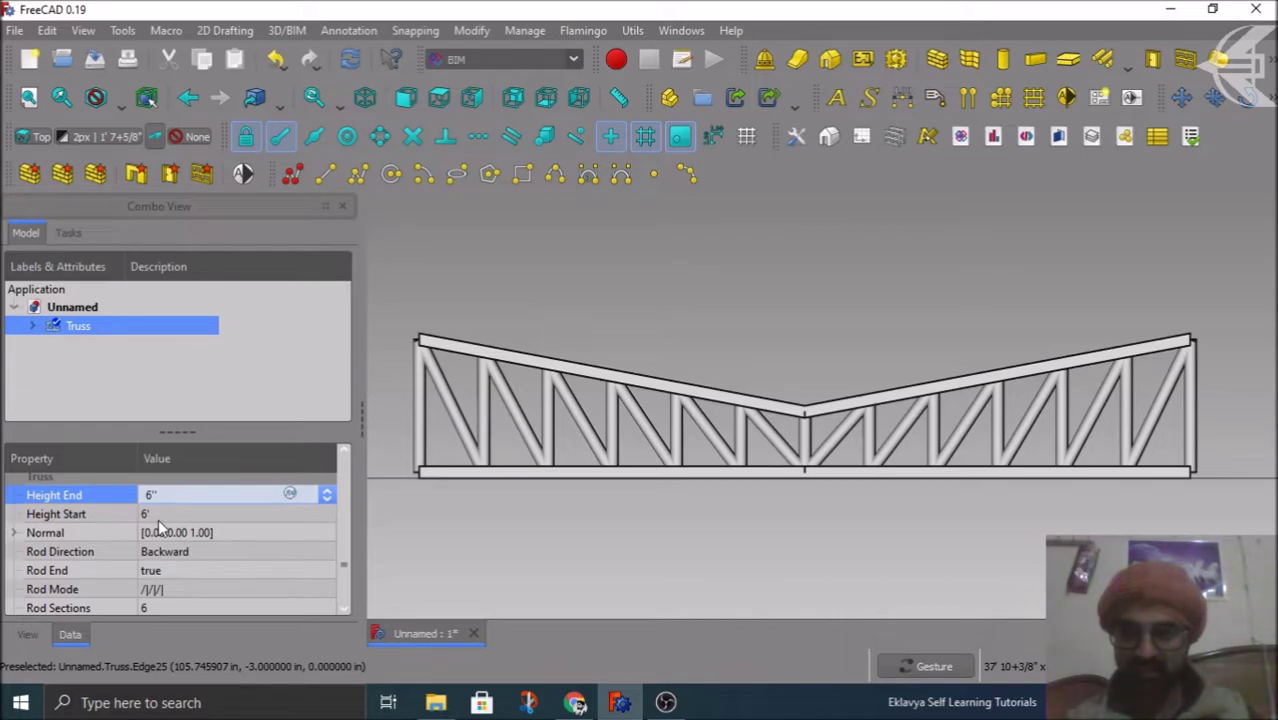
left_click(160, 514)
type("3")
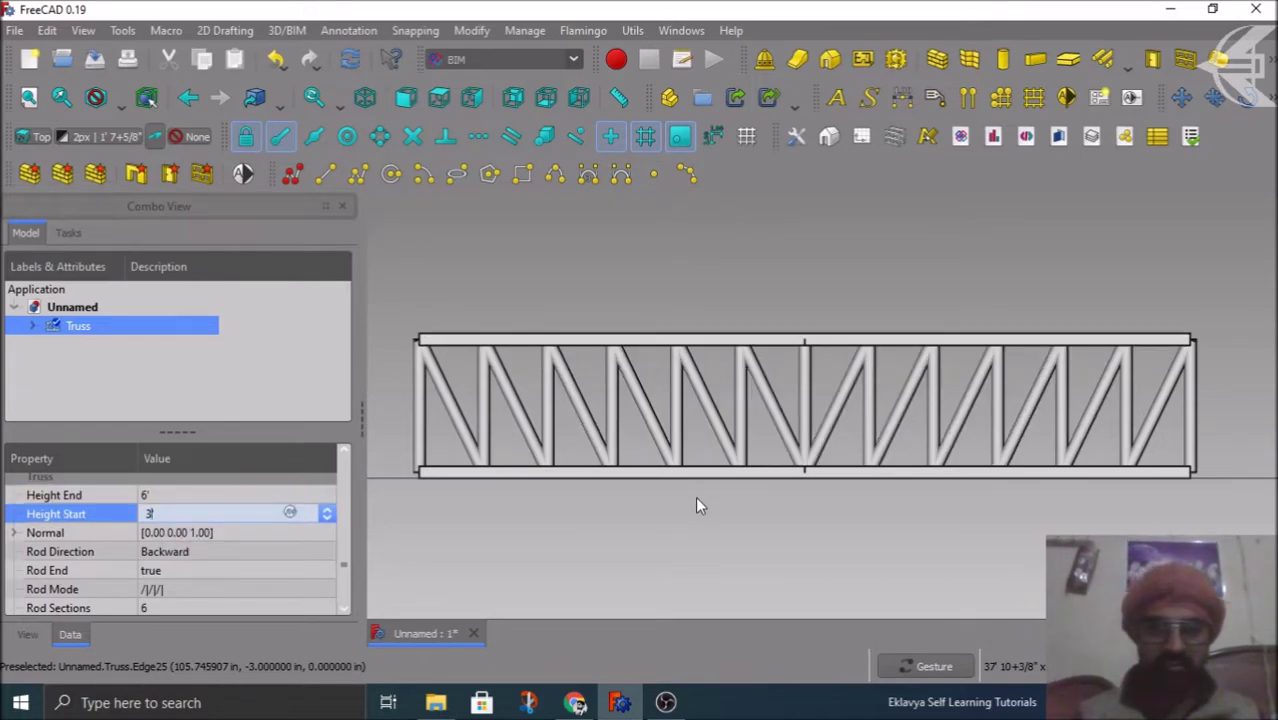
key("shift+Tab")
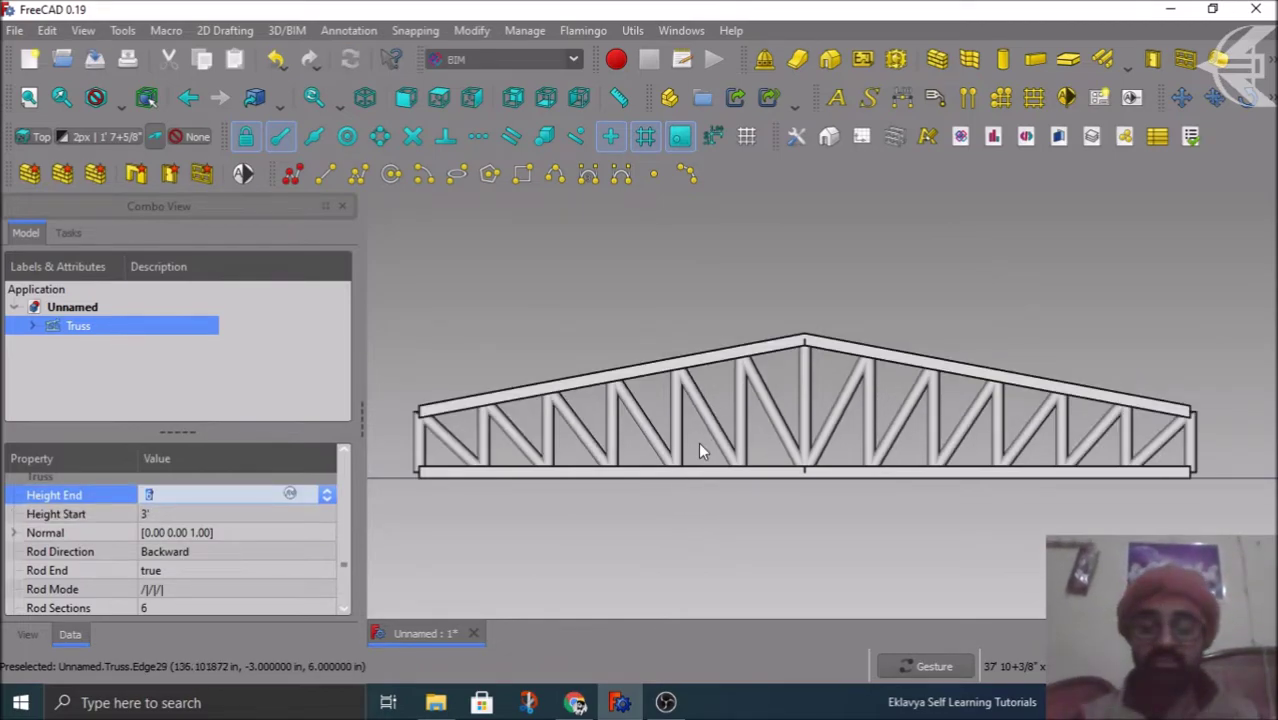
Step: Give the truss a 10' end height and a 1' start height
type("5")
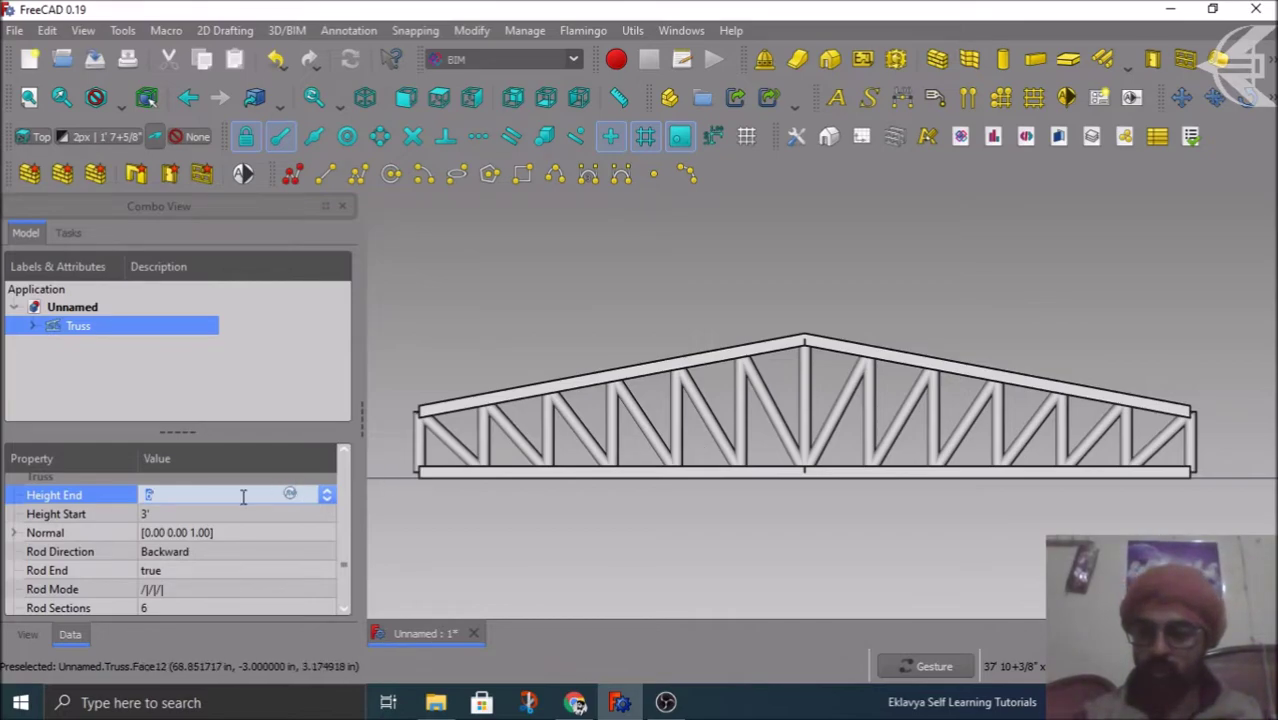
key("Return")
left_click(172, 513)
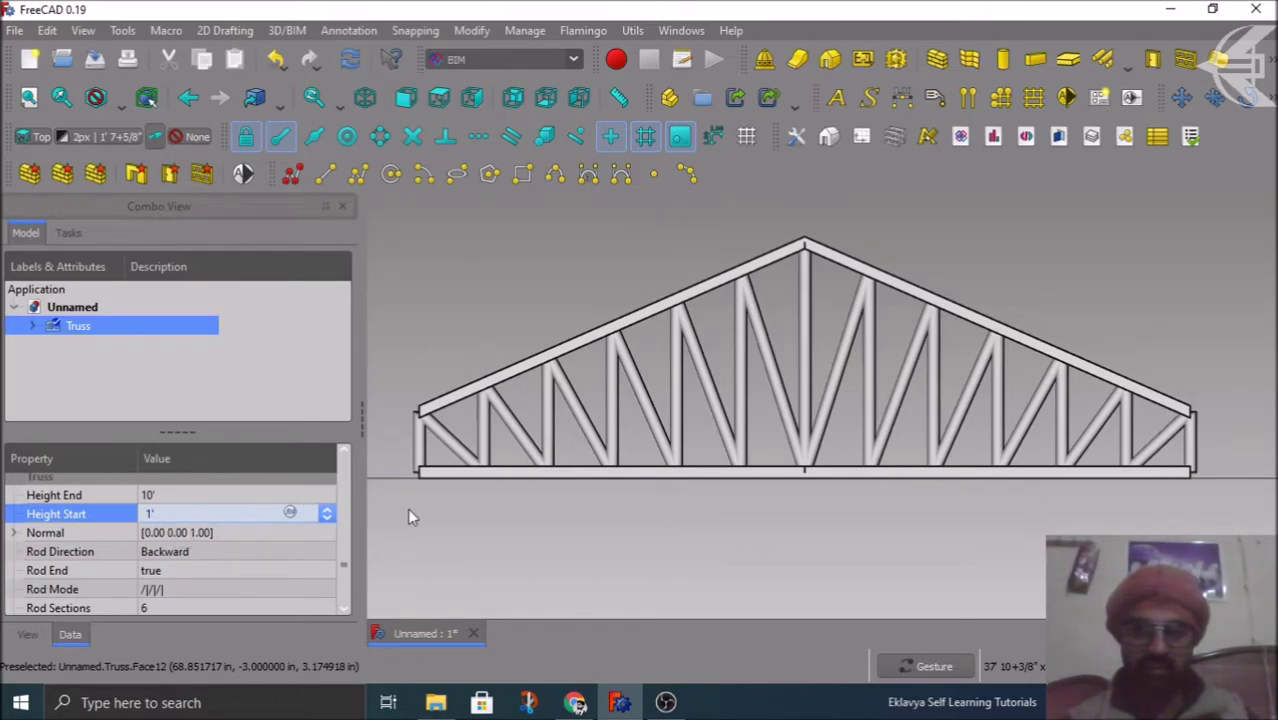
key("shift+Tab")
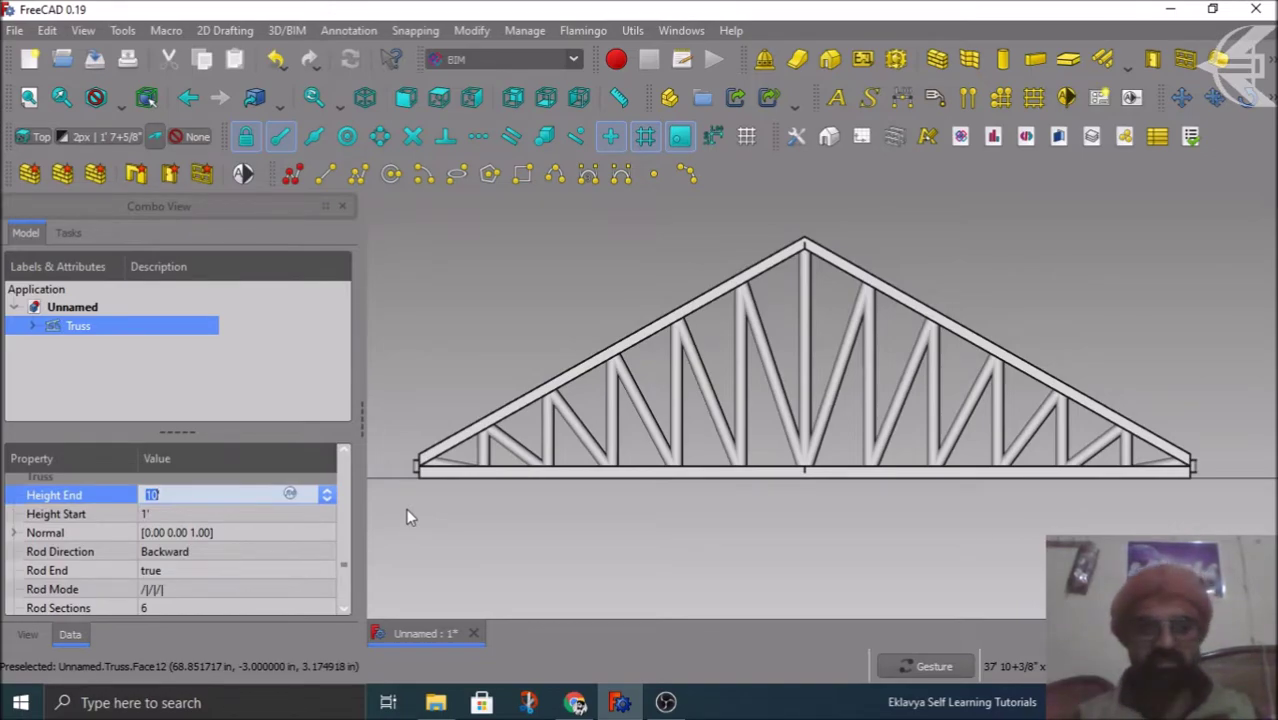
Step: Orbit and reposition the truss in 3D, then return to Front view
scroll(514, 478, "down", 2)
left_click_drag(514, 478, 662, 582)
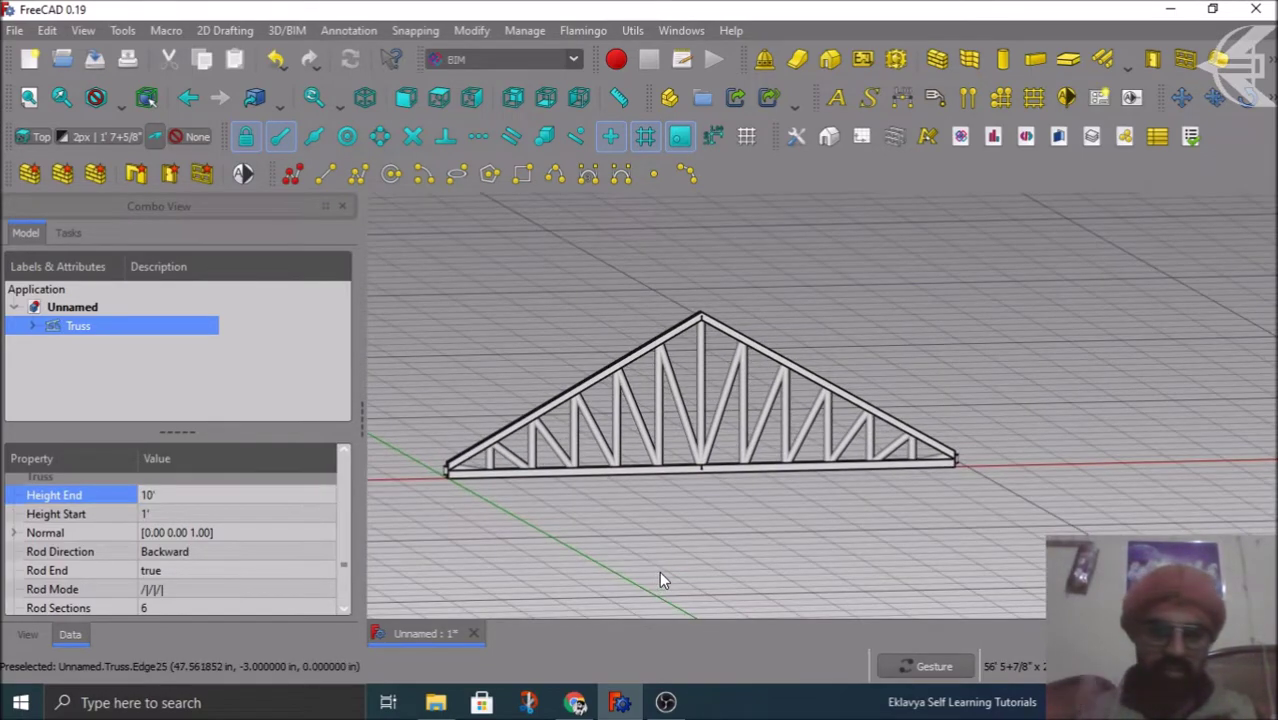
mouse_move(812, 515)
left_mouse_down()
mouse_move(701, 493)
mouse_move(560, 300)
left_mouse_up()
left_click(403, 95)
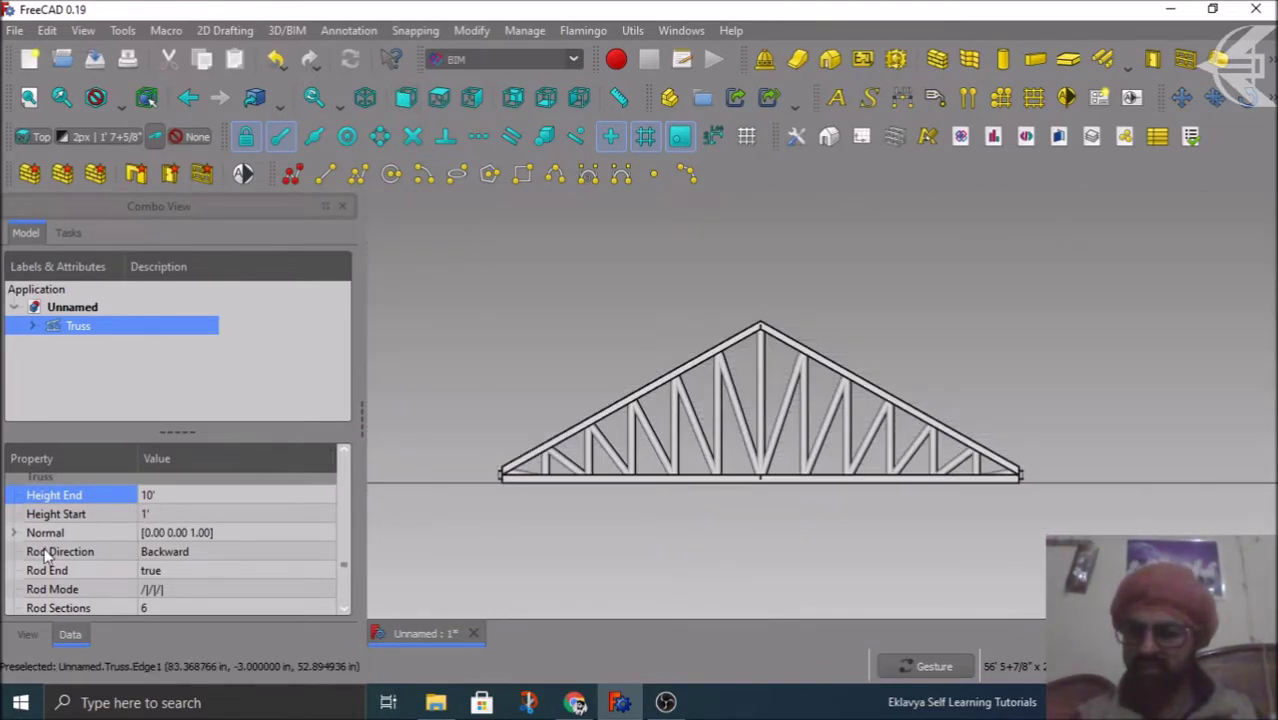
scroll(45, 556, "down", 1)
Step: Set Rod Direction back to Forward, flipping the diagonals
left_click(197, 508)
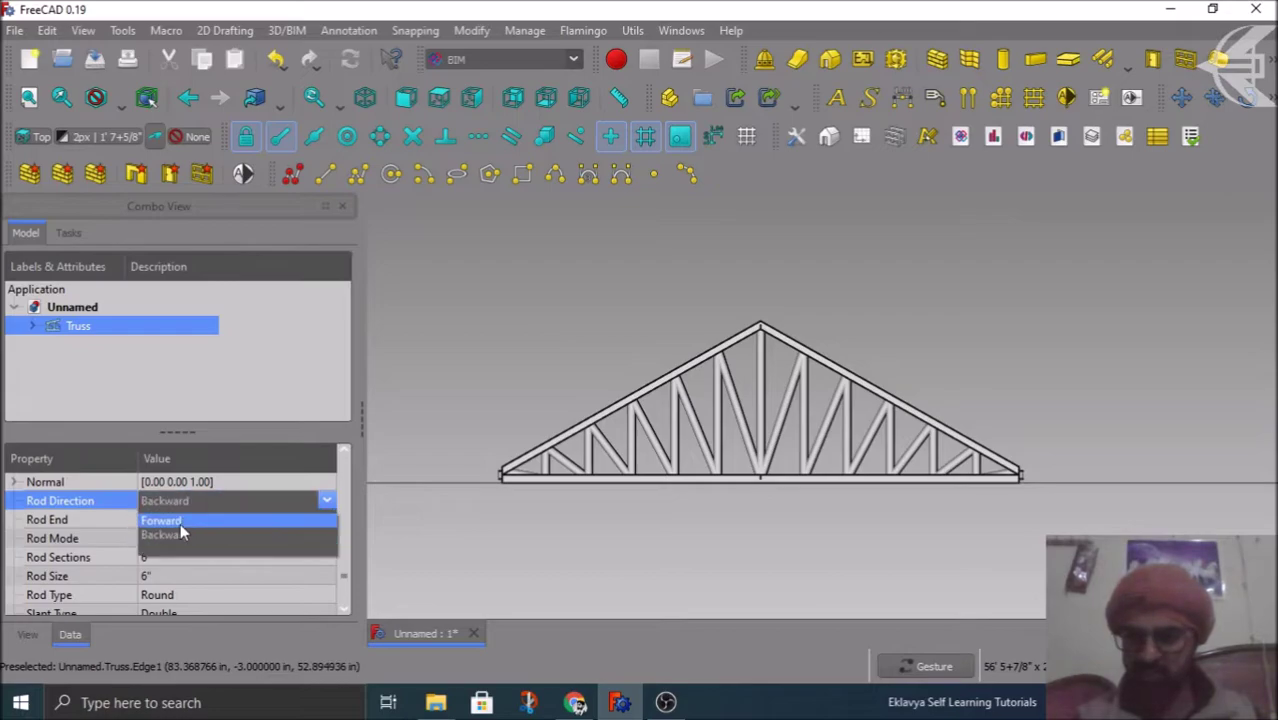
left_click(180, 523)
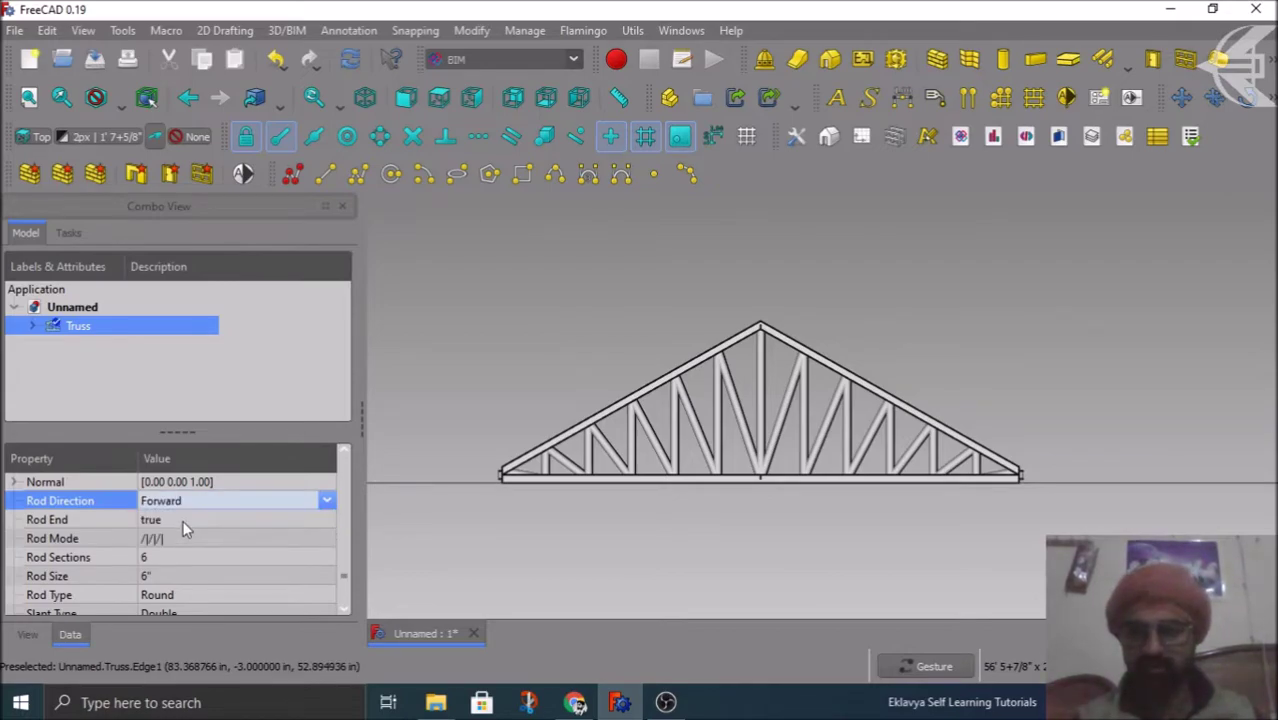
left_click(183, 520)
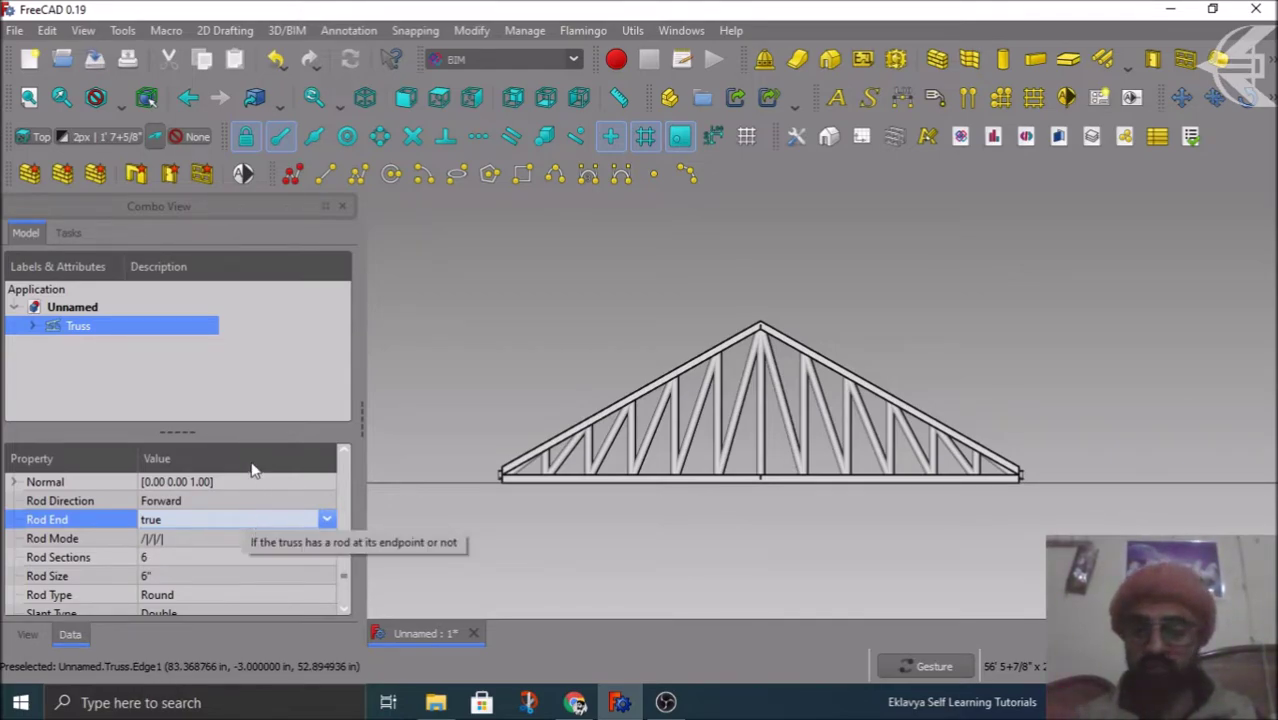
scroll(112, 578, "down", 1)
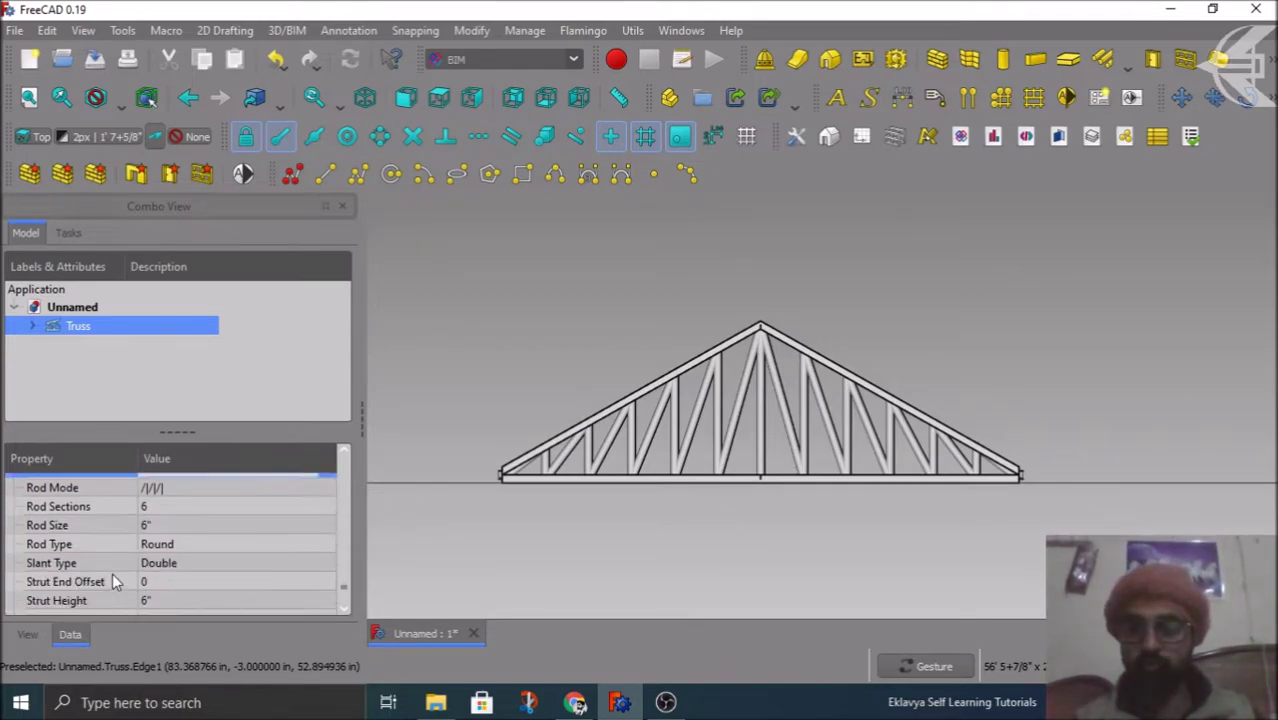
Step: Switch the truss Rod Mode to /\/\/\, then to /|\/|\
left_click(178, 488)
left_click(172, 514)
left_click(187, 503)
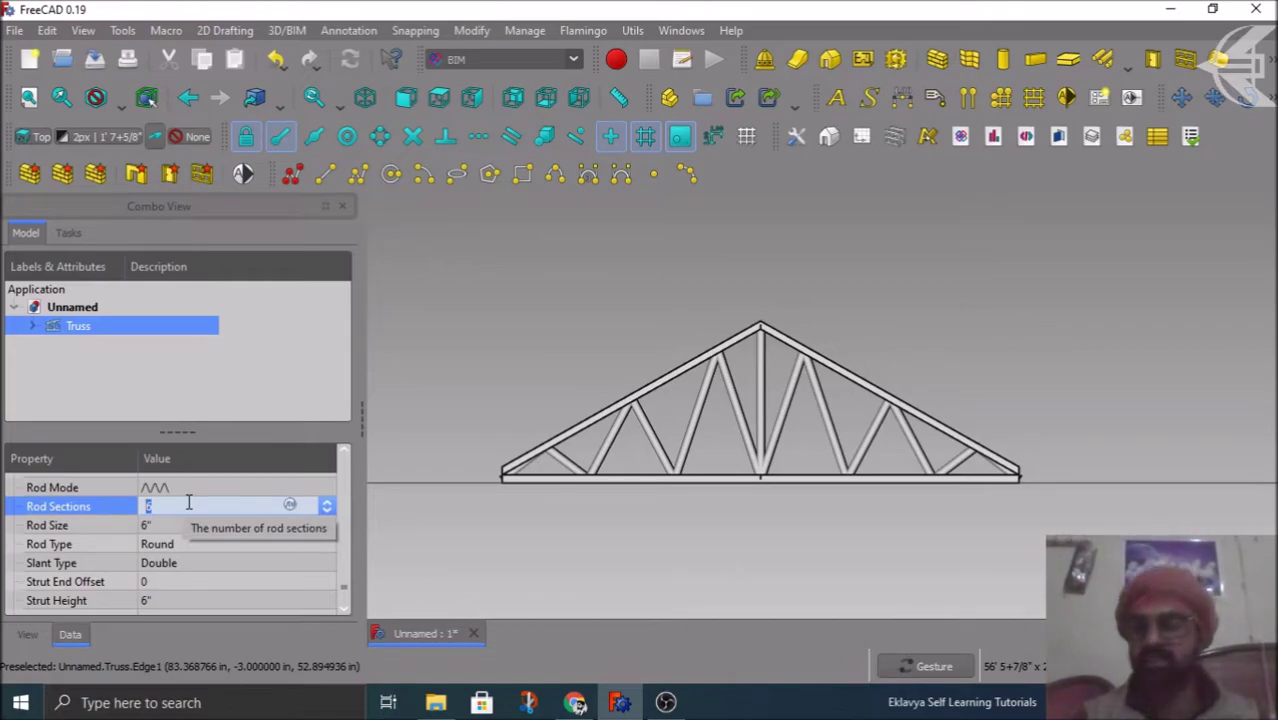
left_click(191, 486)
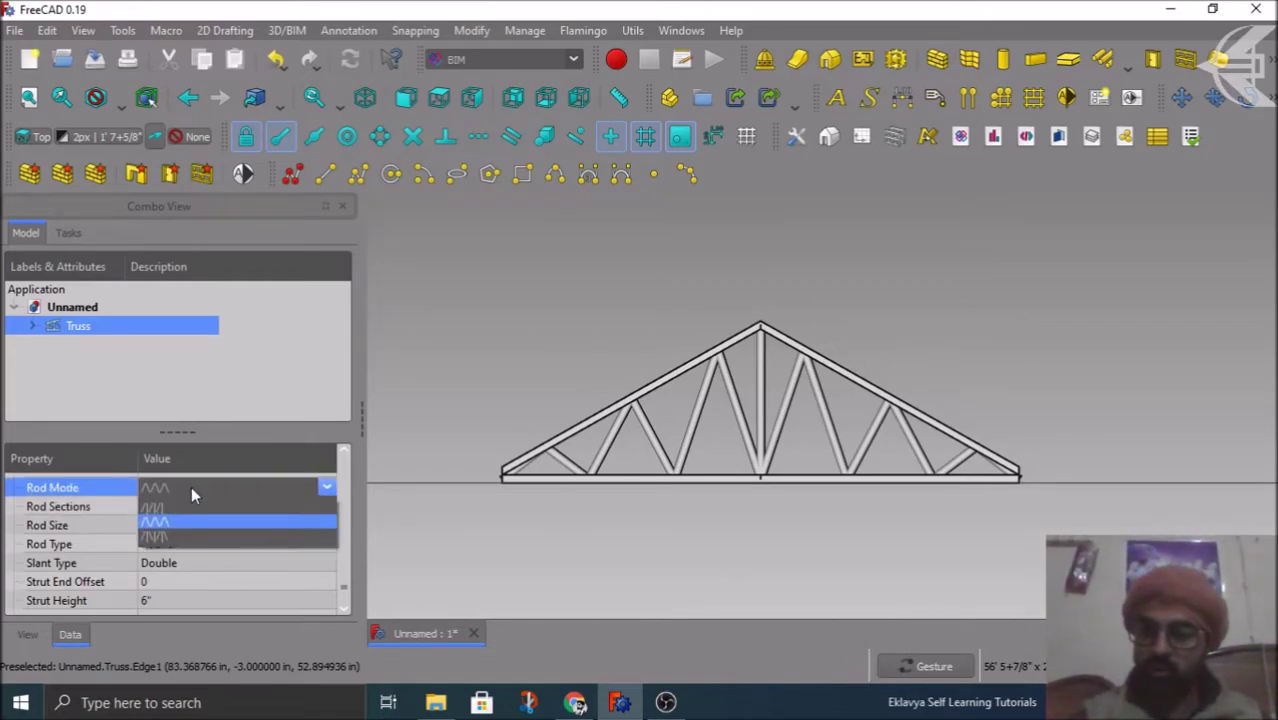
left_click(173, 537)
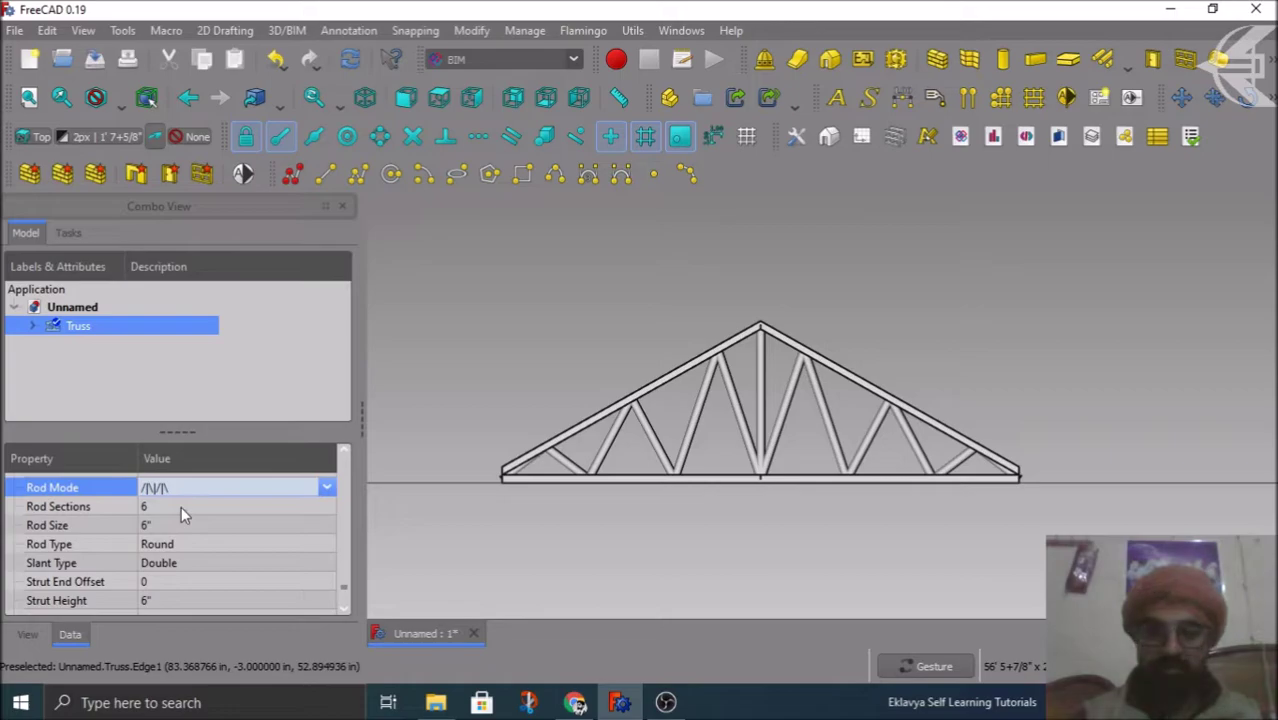
Step: Keep Rod Sections at 6 and change Slant Type from Double to Simple
left_click(181, 506)
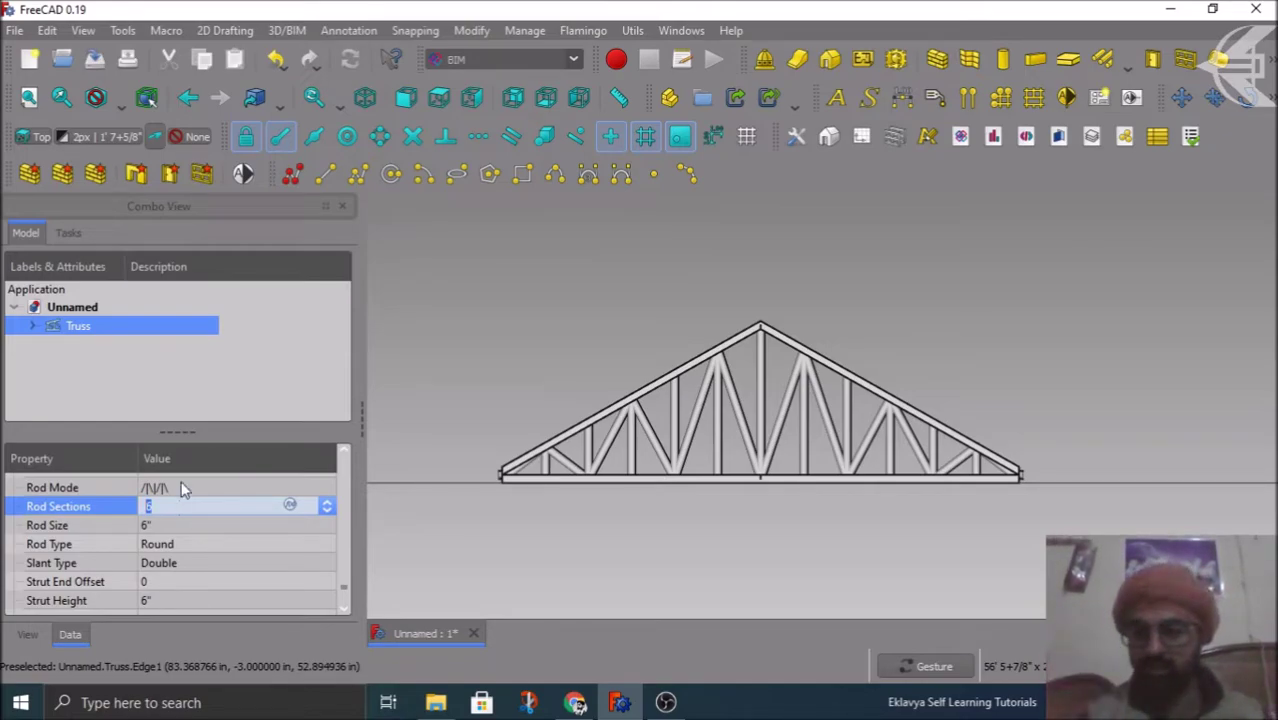
left_click(178, 562)
left_click(178, 563)
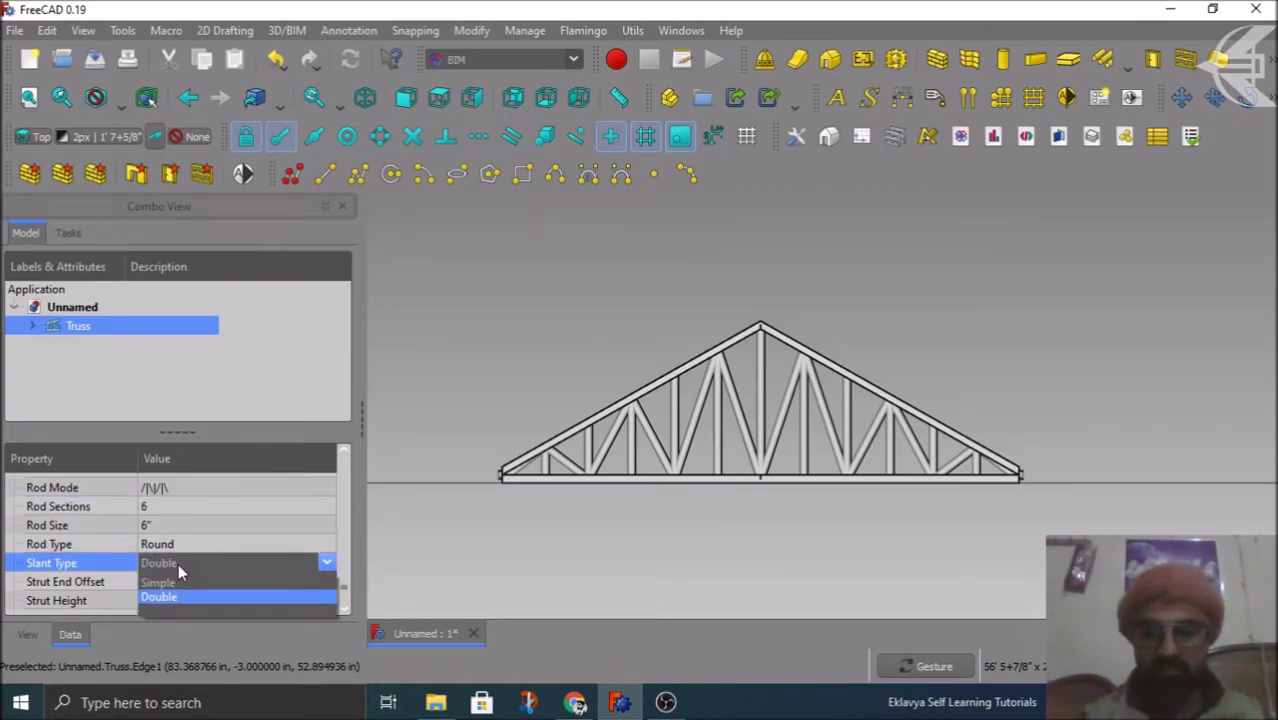
left_click(172, 572)
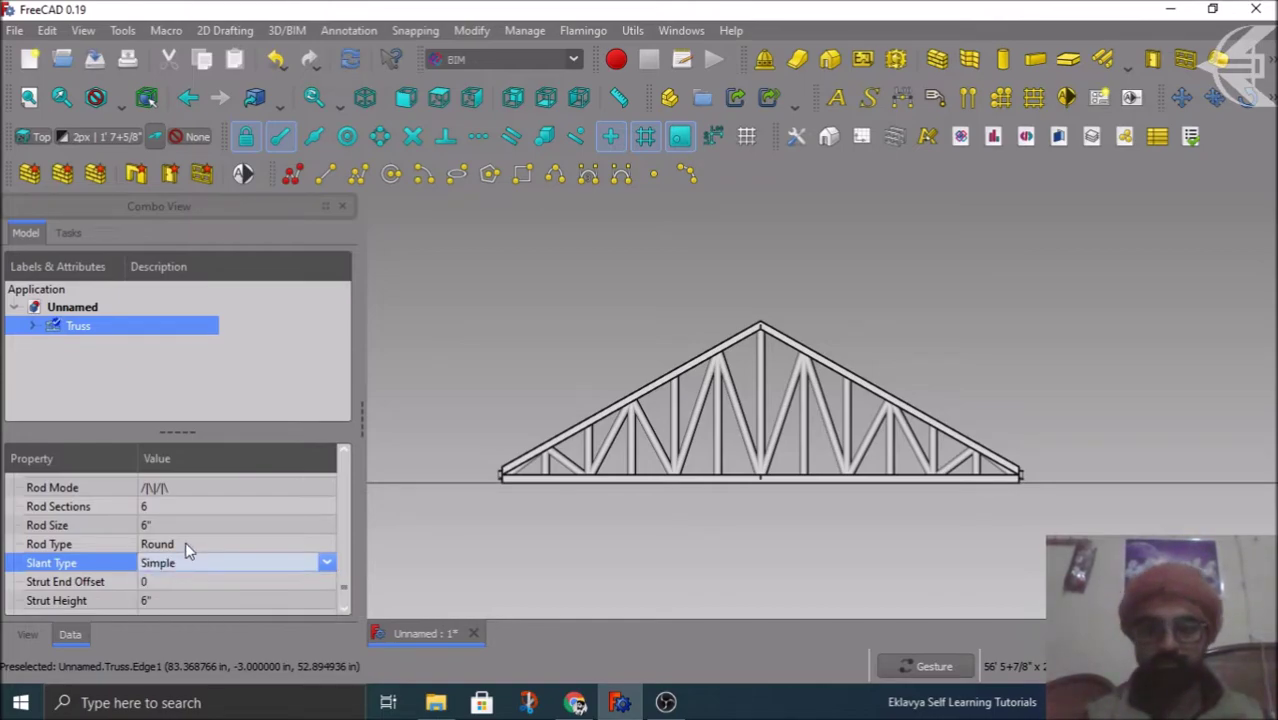
left_click(186, 546)
scroll(98, 547, "up", 1)
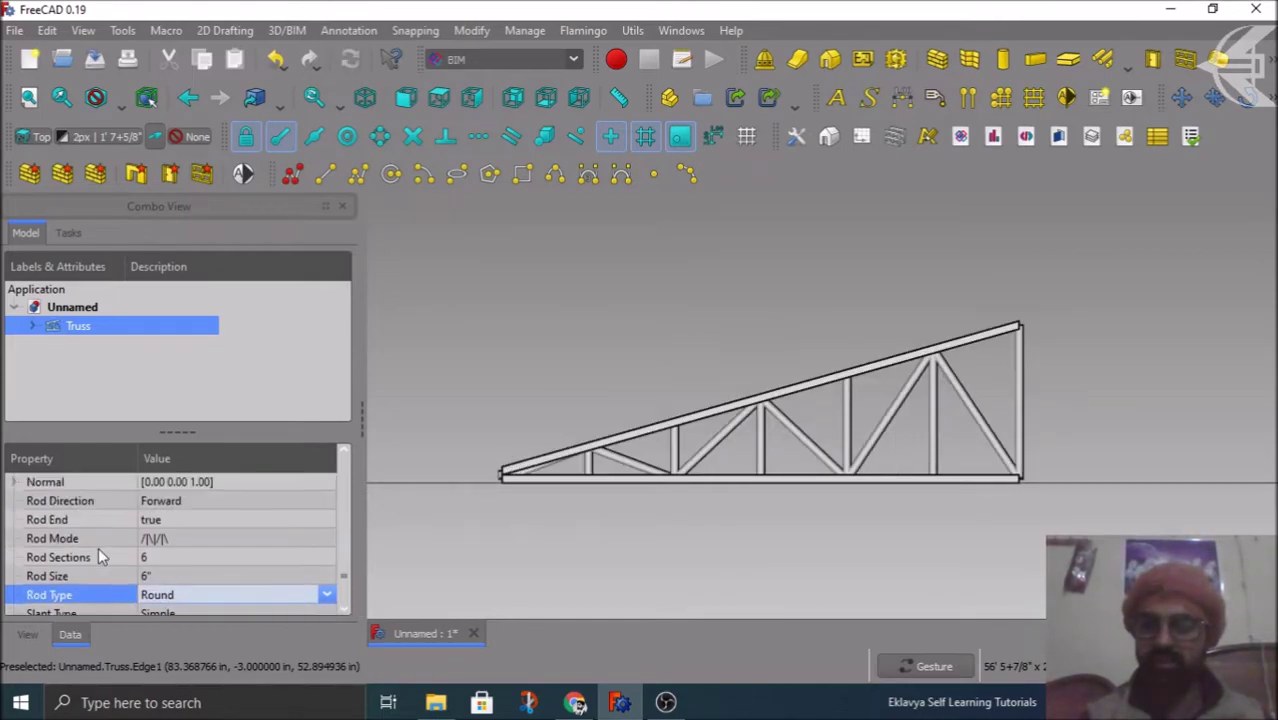
scroll(98, 547, "up", 1)
scroll(98, 547, "up", 1)
scroll(98, 546, "down", 1)
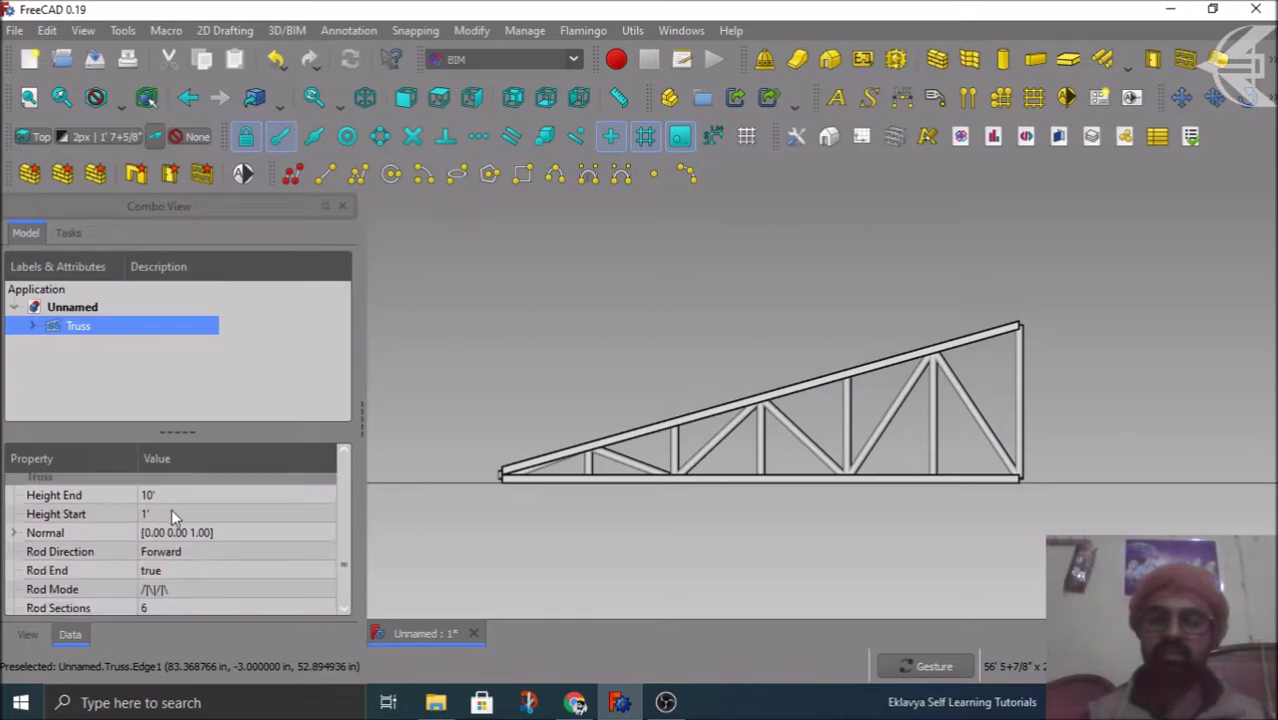
mouse_move(181, 509)
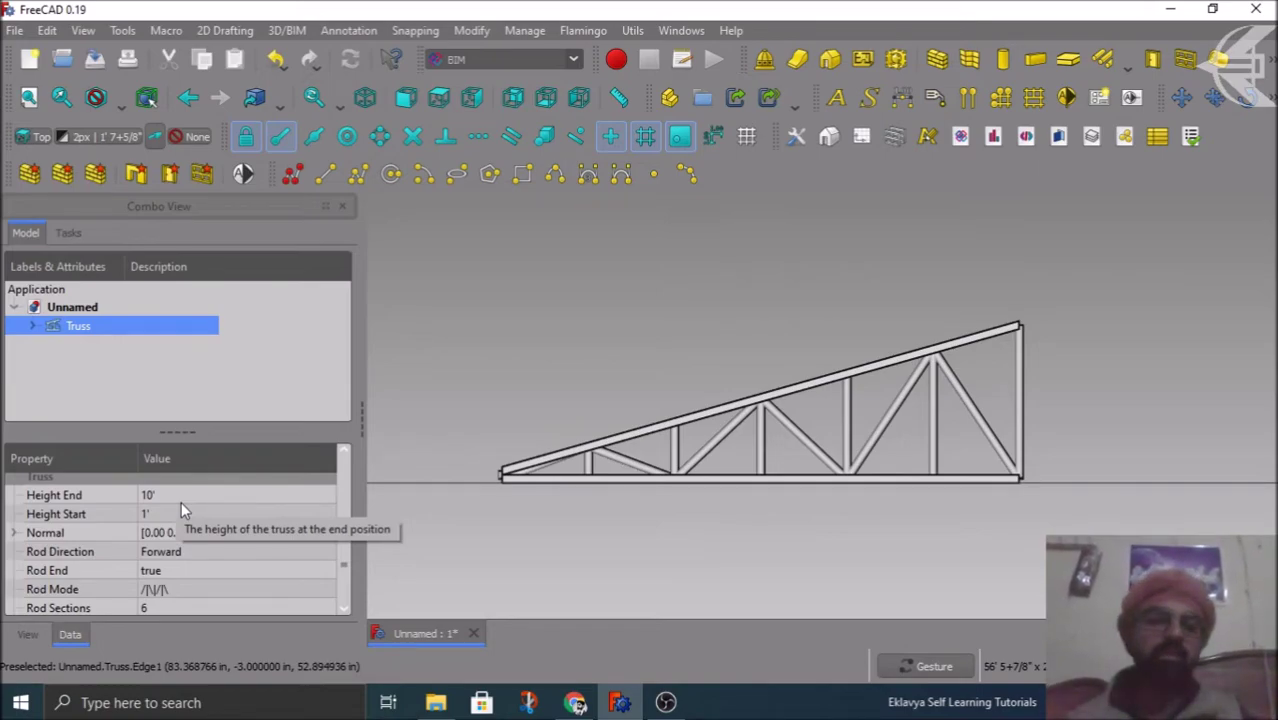
Step: Set the truss Height Start to 3'
left_click(172, 513)
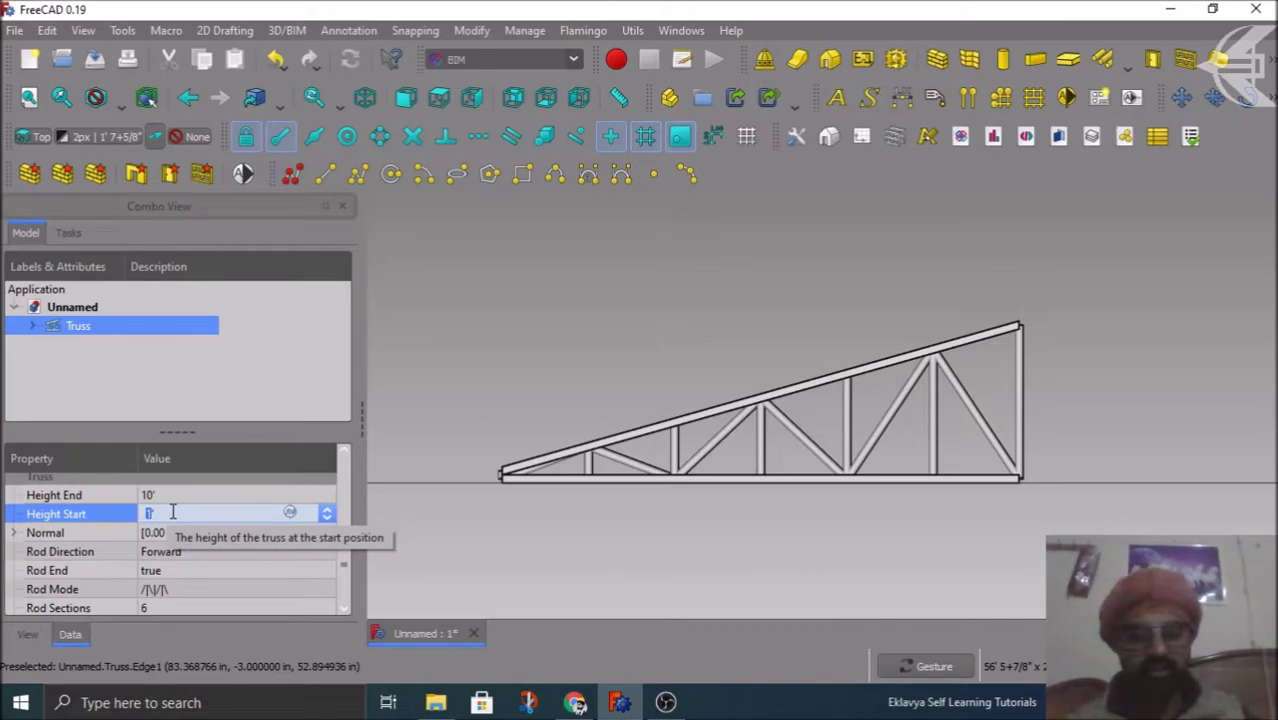
type("3")
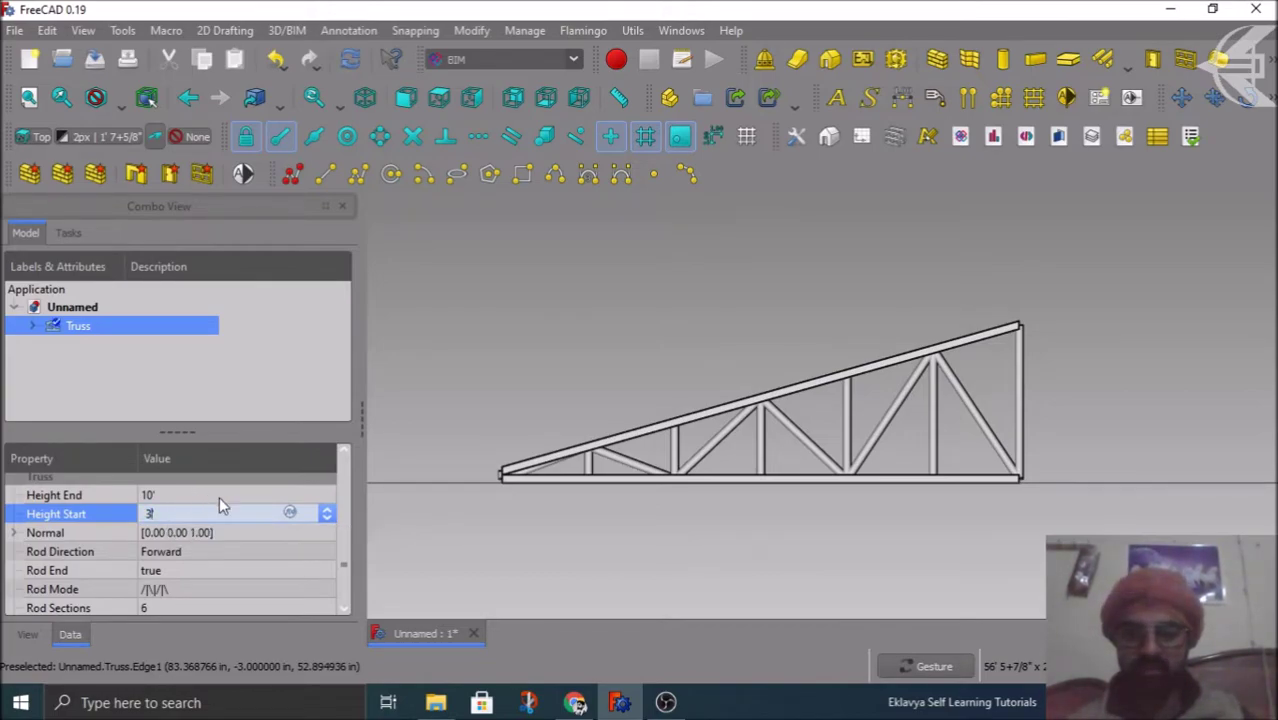
left_click(245, 495)
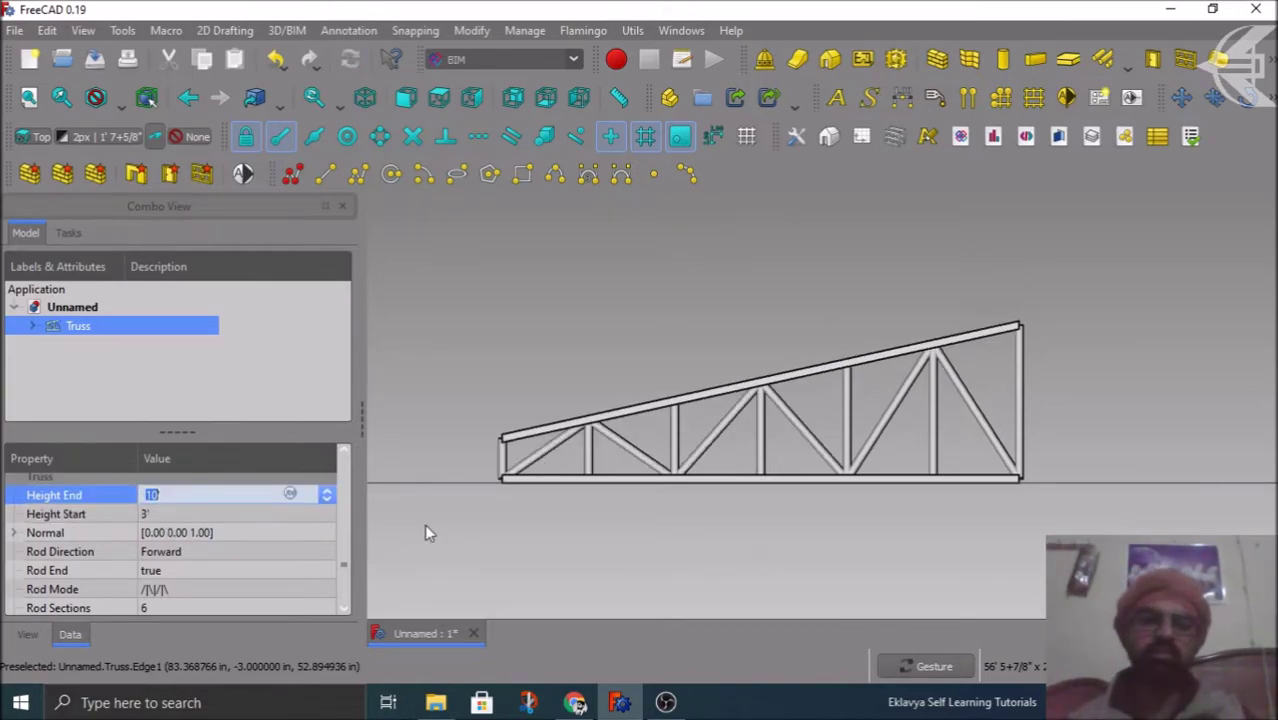
scroll(140, 567, "down", 1)
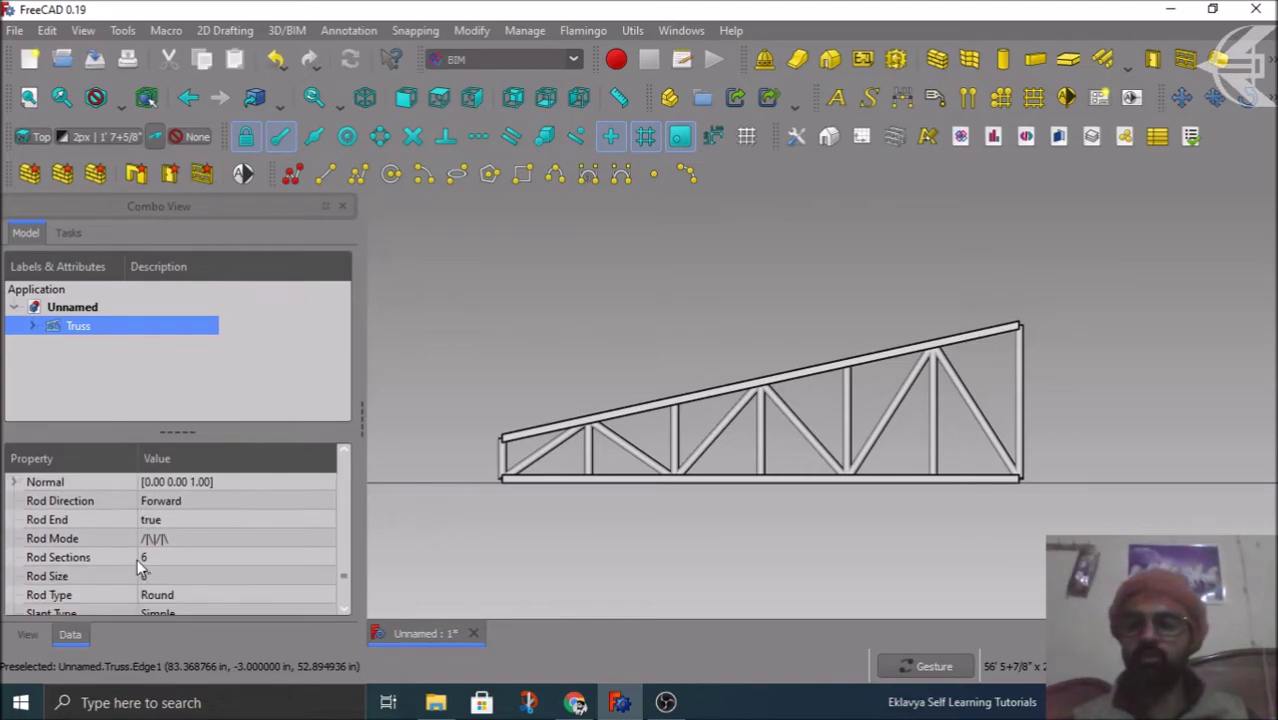
Step: Try the /|/|/| and /|\/|\ Rod Mode patterns on the web
left_click(194, 536)
left_click(182, 554)
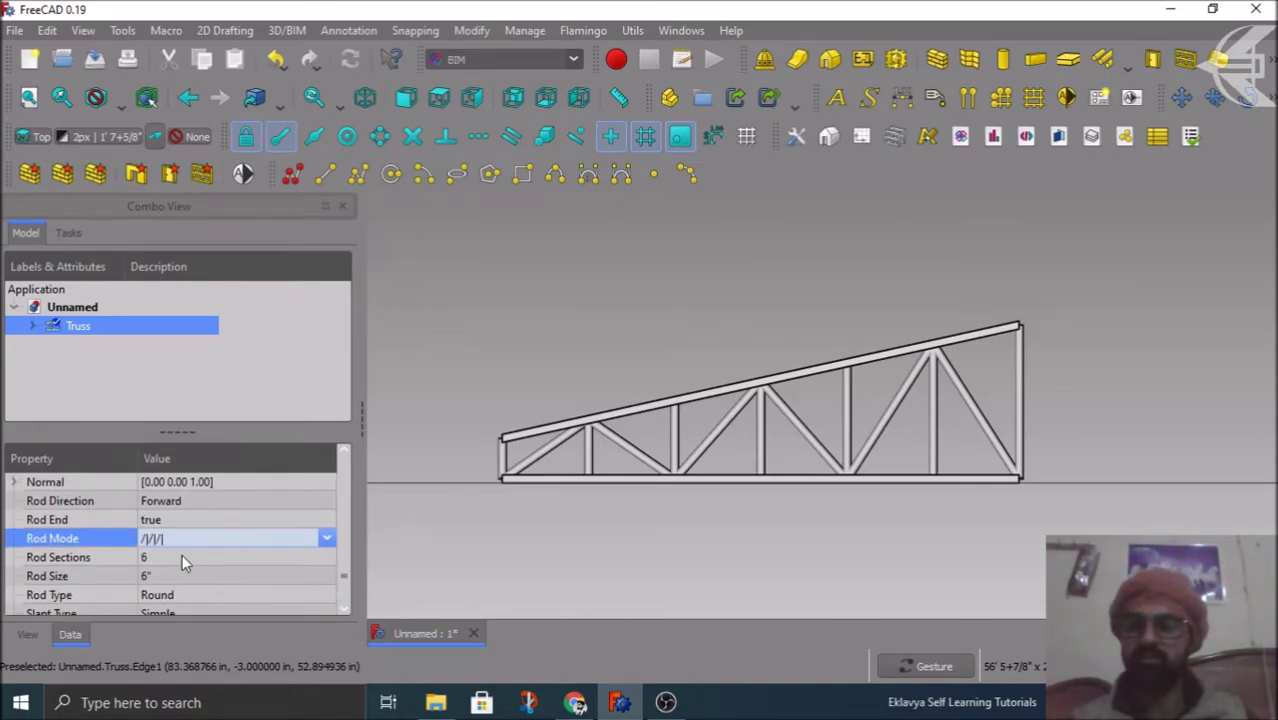
left_click(182, 557)
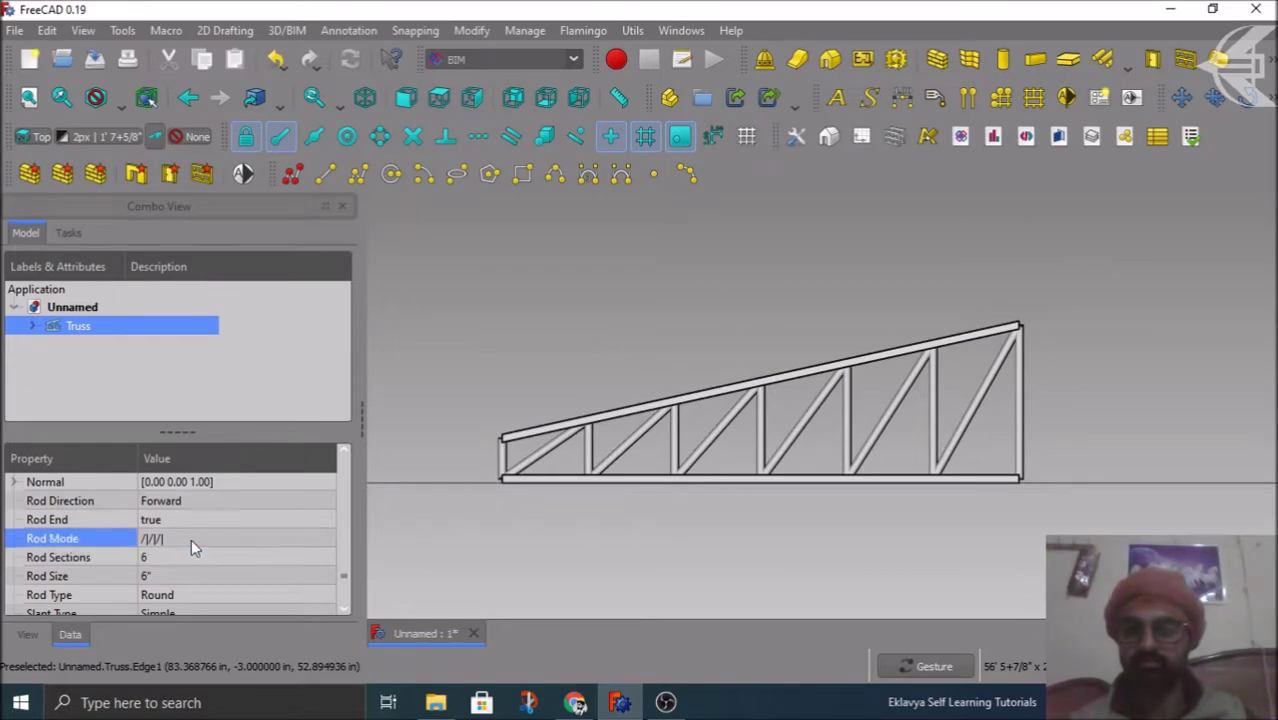
left_click(191, 539)
left_click(168, 583)
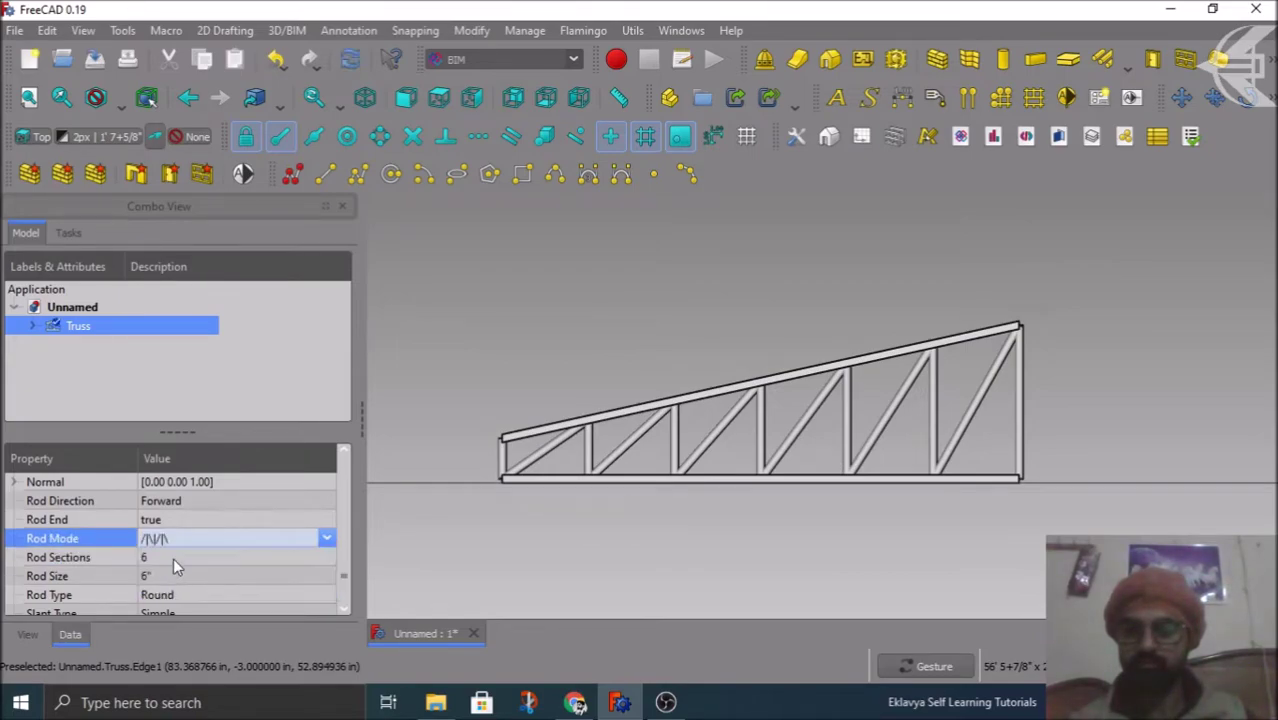
left_click(173, 558)
Step: Try the /\/\/\ zigzag, then settle on the /|/|/| Rod Mode
left_click(183, 539)
left_click(183, 539)
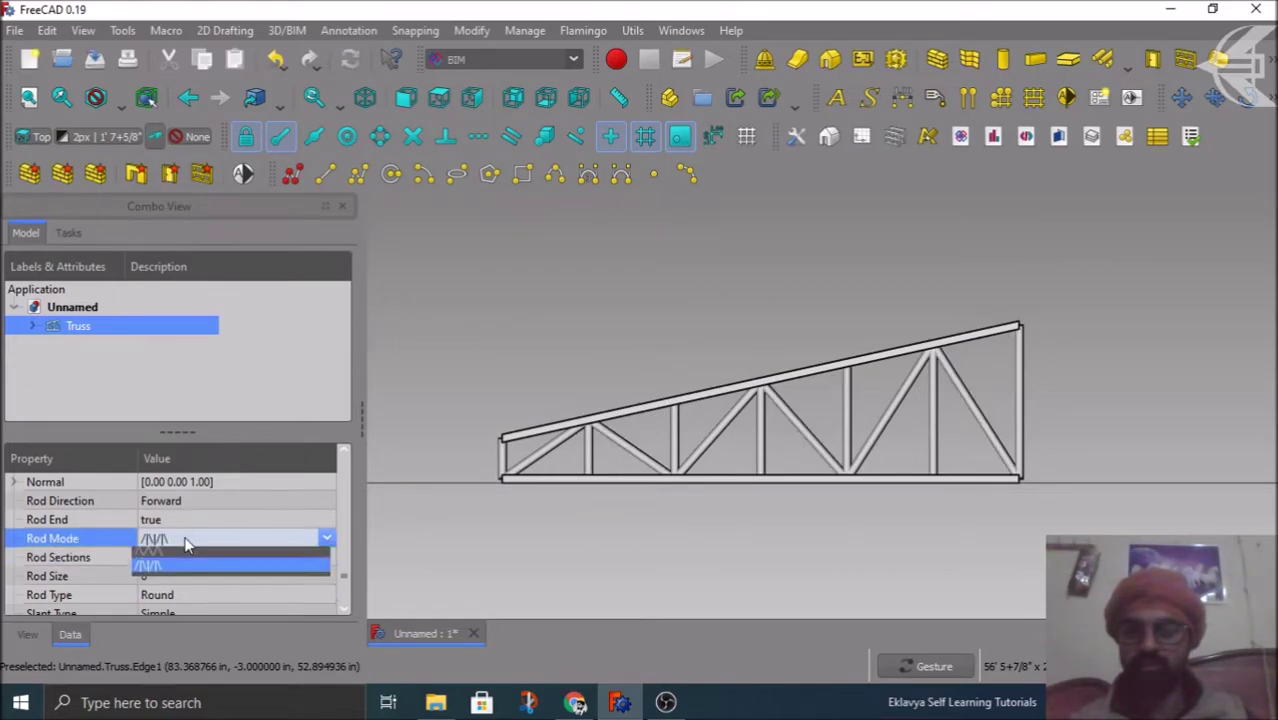
left_click(170, 570)
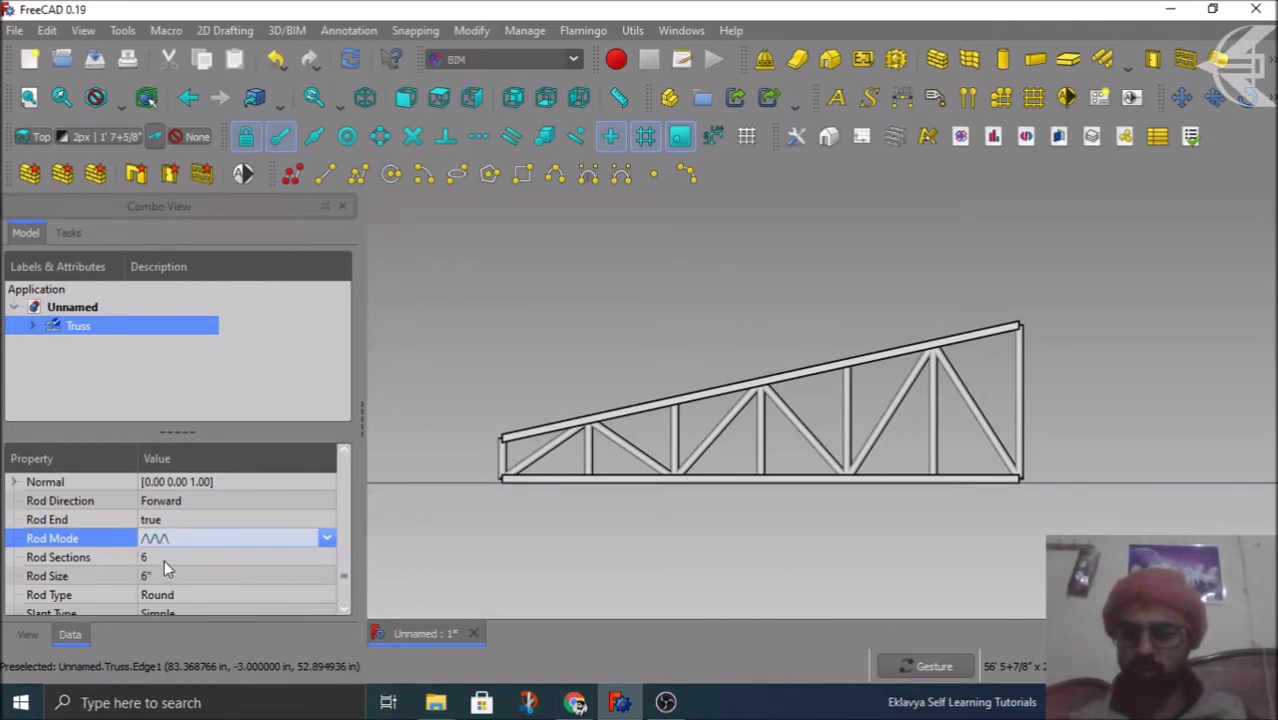
left_click(164, 560)
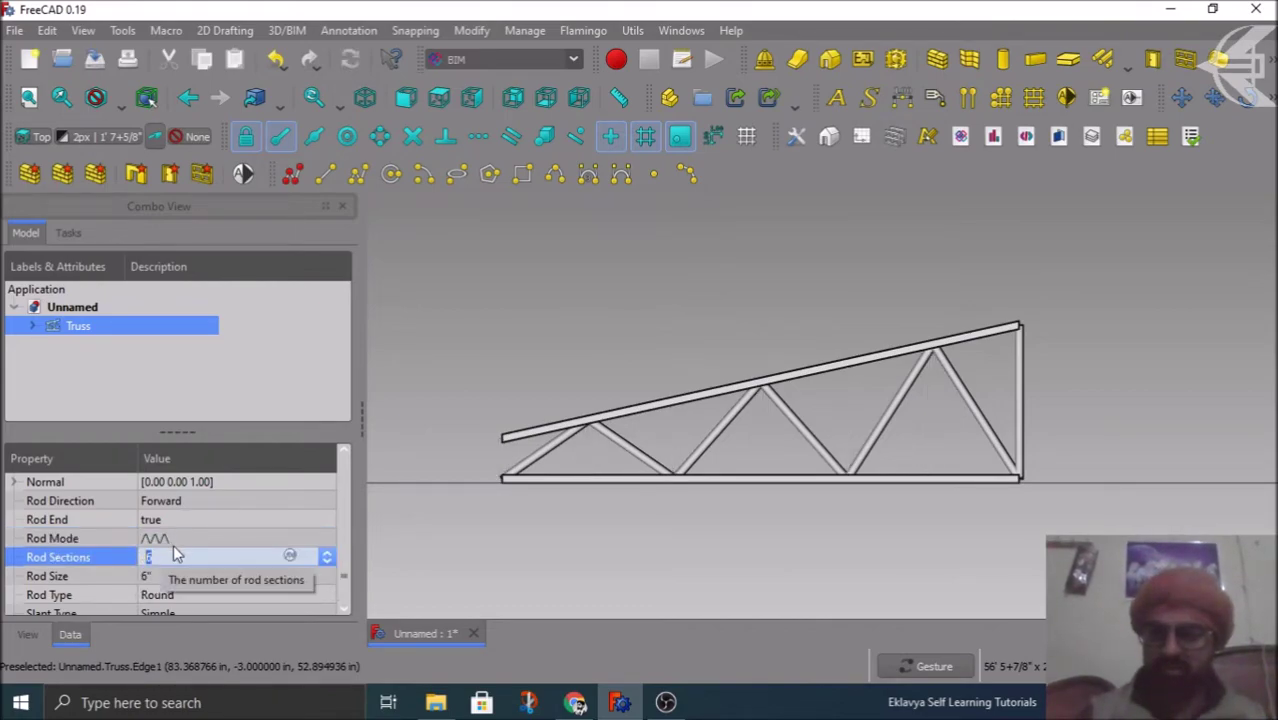
left_click(178, 537)
left_click(182, 556)
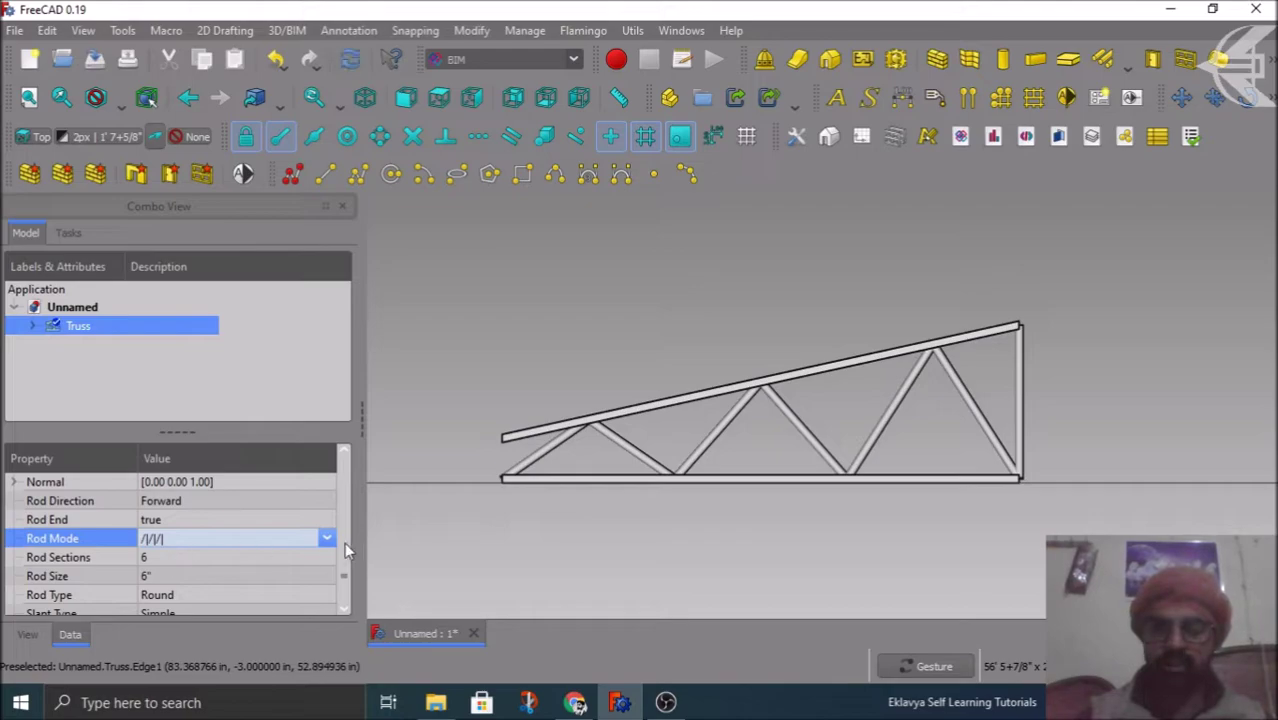
left_click(258, 557)
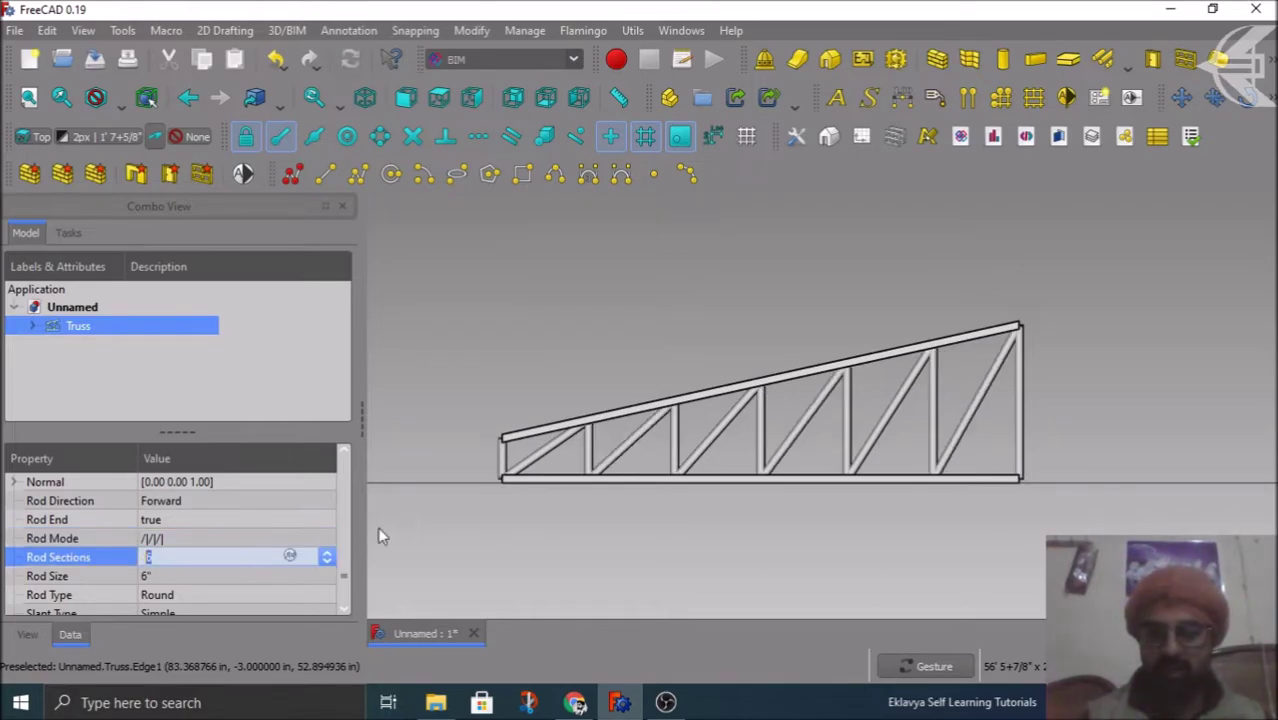
scroll(518, 498, "down", 2)
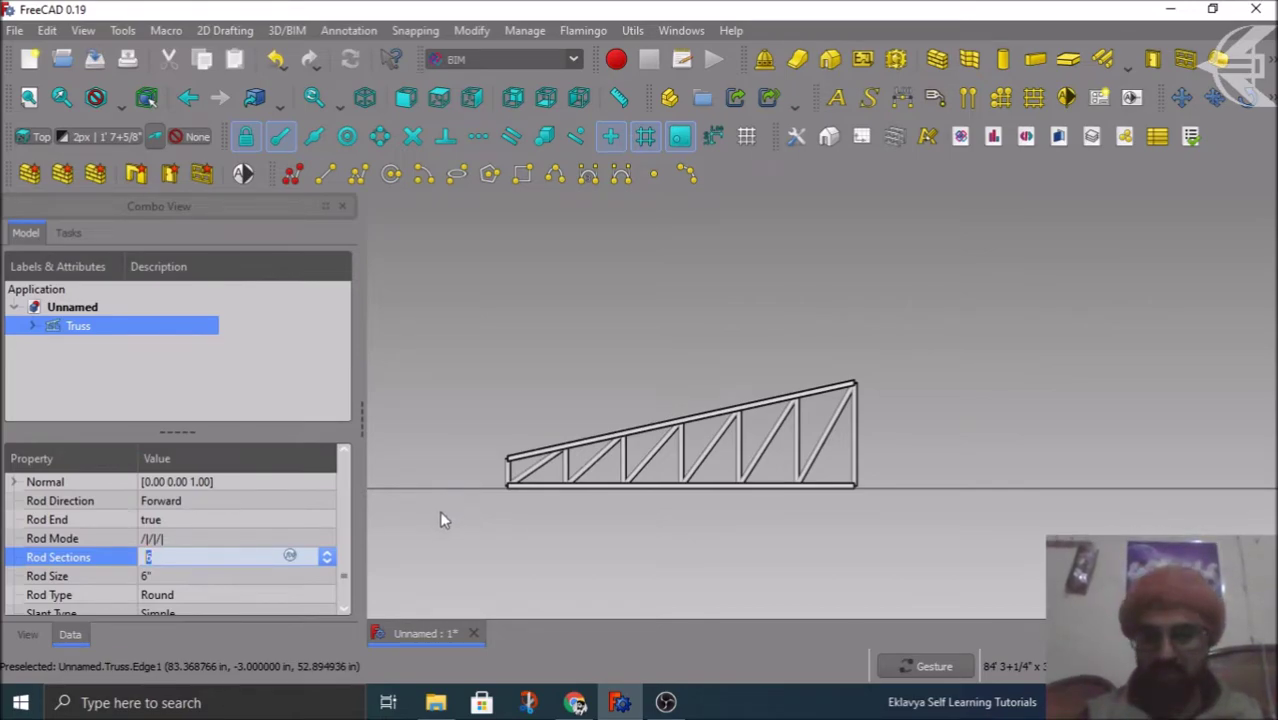
Step: Deselect the truss and open the 006_Trusses.FCStd example file
left_click(668, 340)
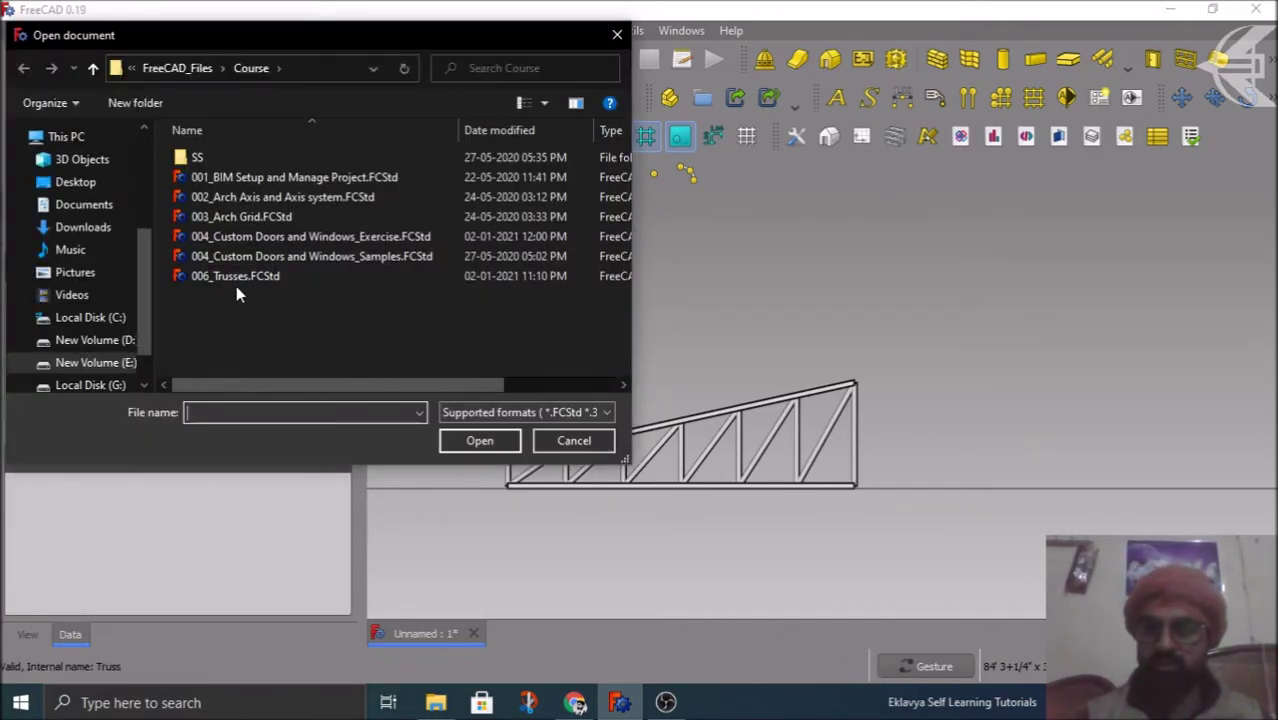
left_click(236, 277)
left_click(477, 441)
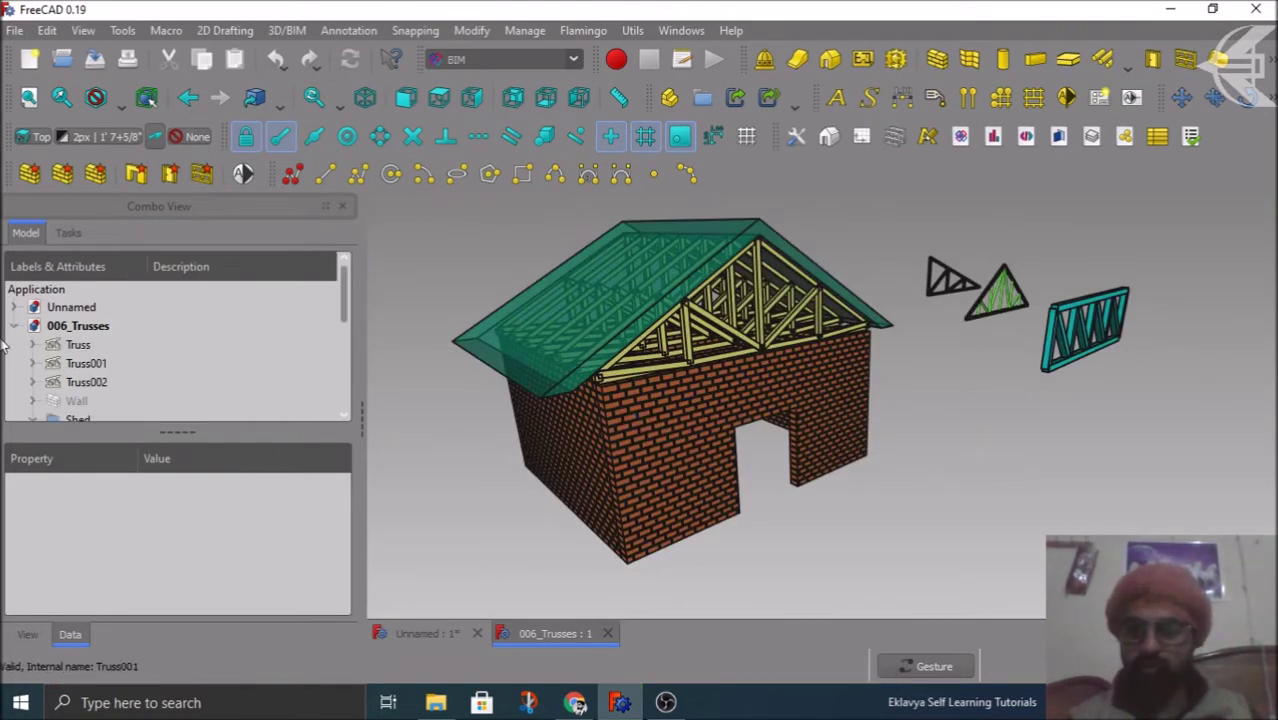
Step: Select Truss, Truss001 and Truss002 in turn to inspect their properties
left_click(90, 346)
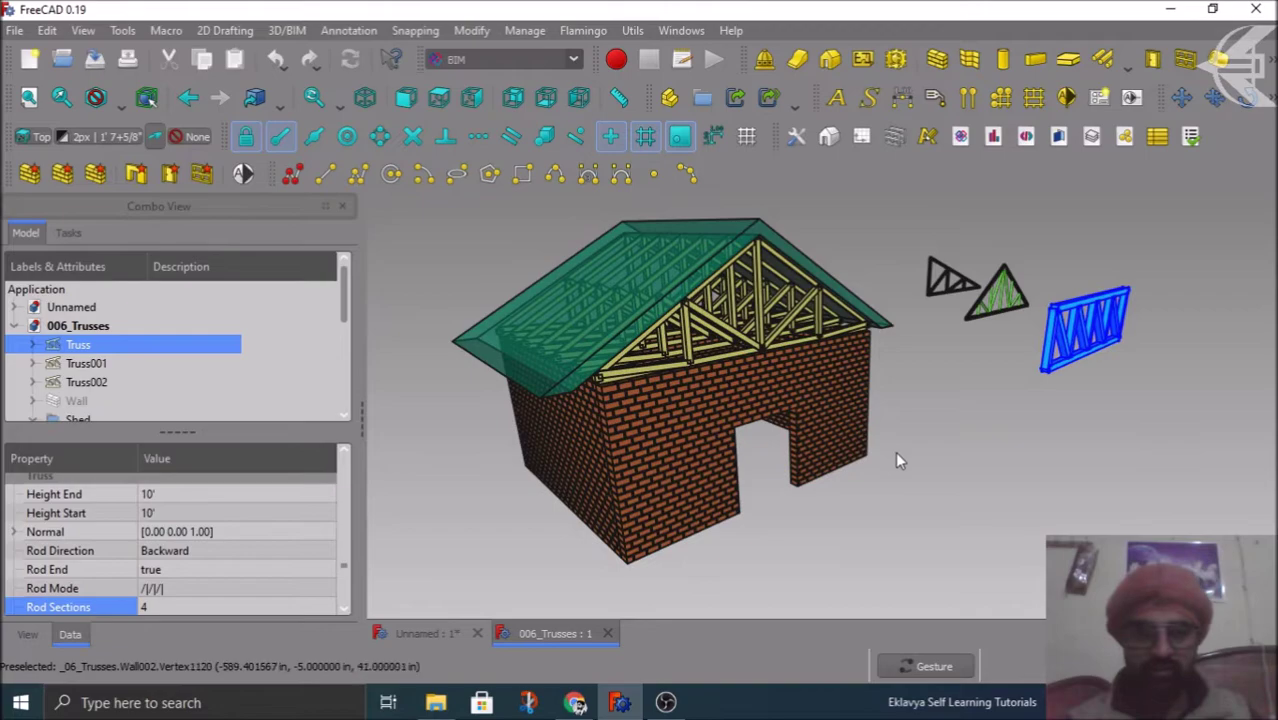
scroll(893, 457, "down", 5)
left_click_drag(665, 451, 920, 507)
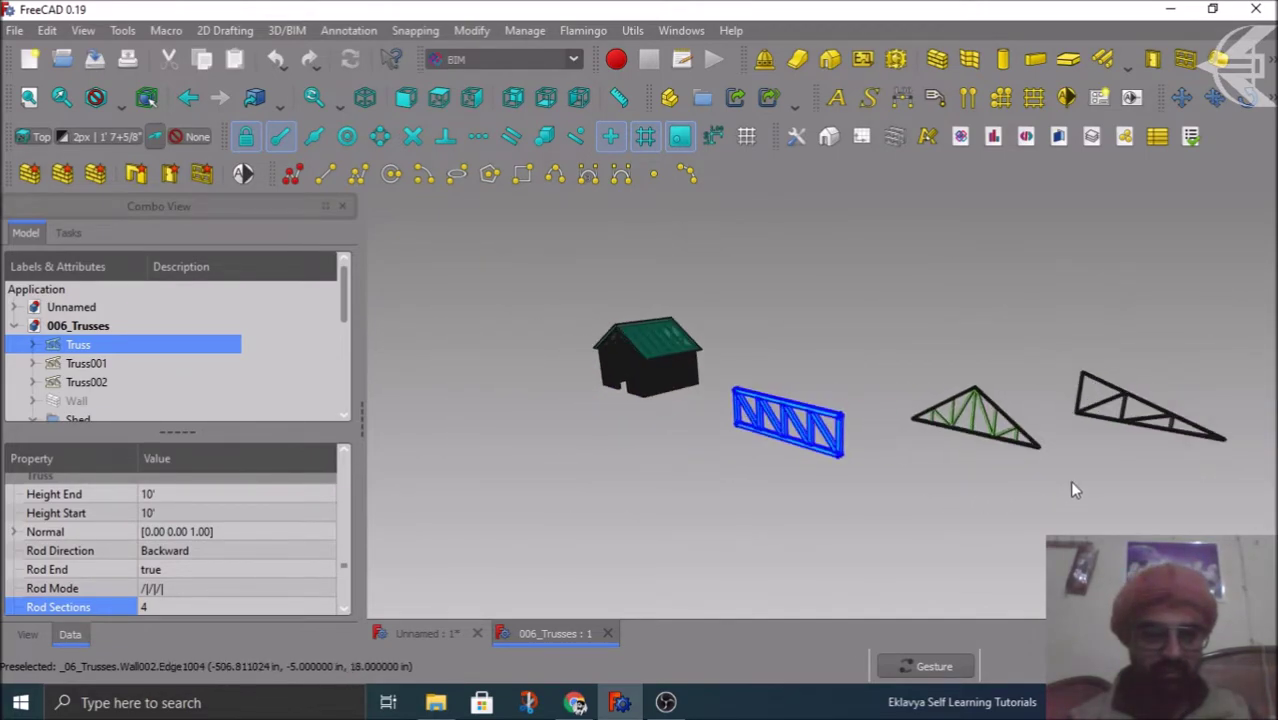
scroll(1069, 480, "up", 3)
left_click(85, 363)
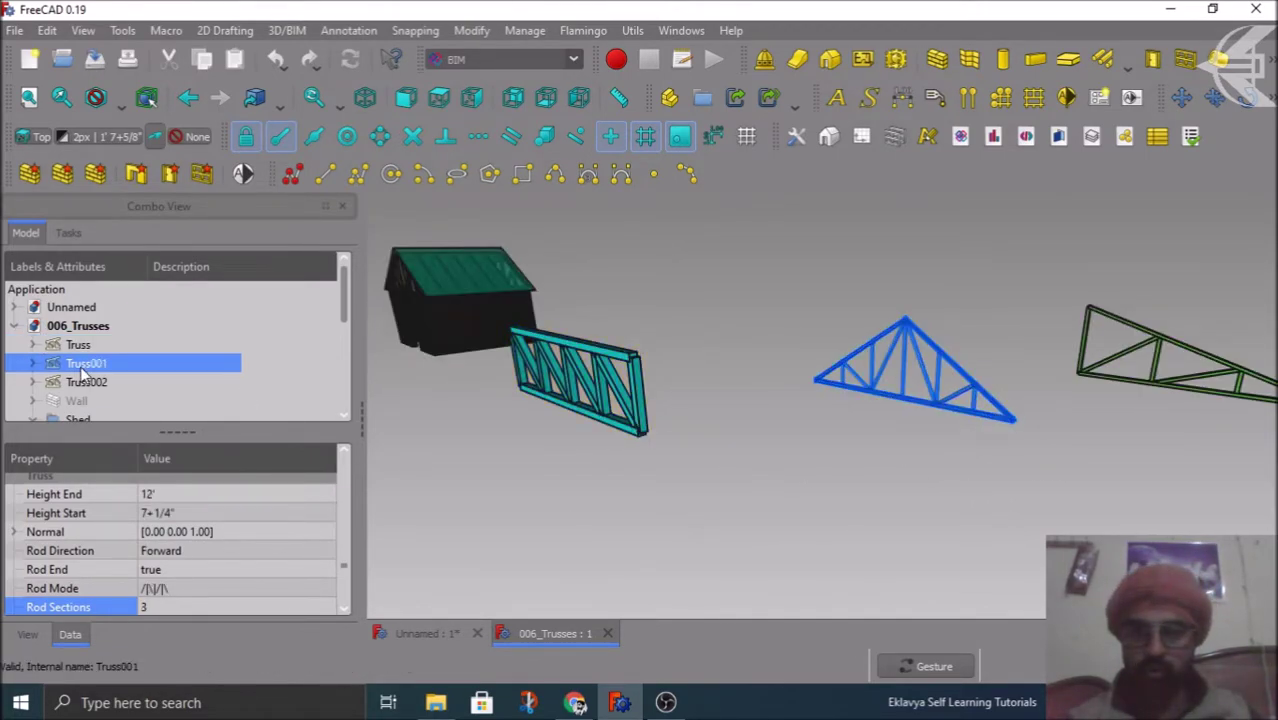
left_click(85, 381)
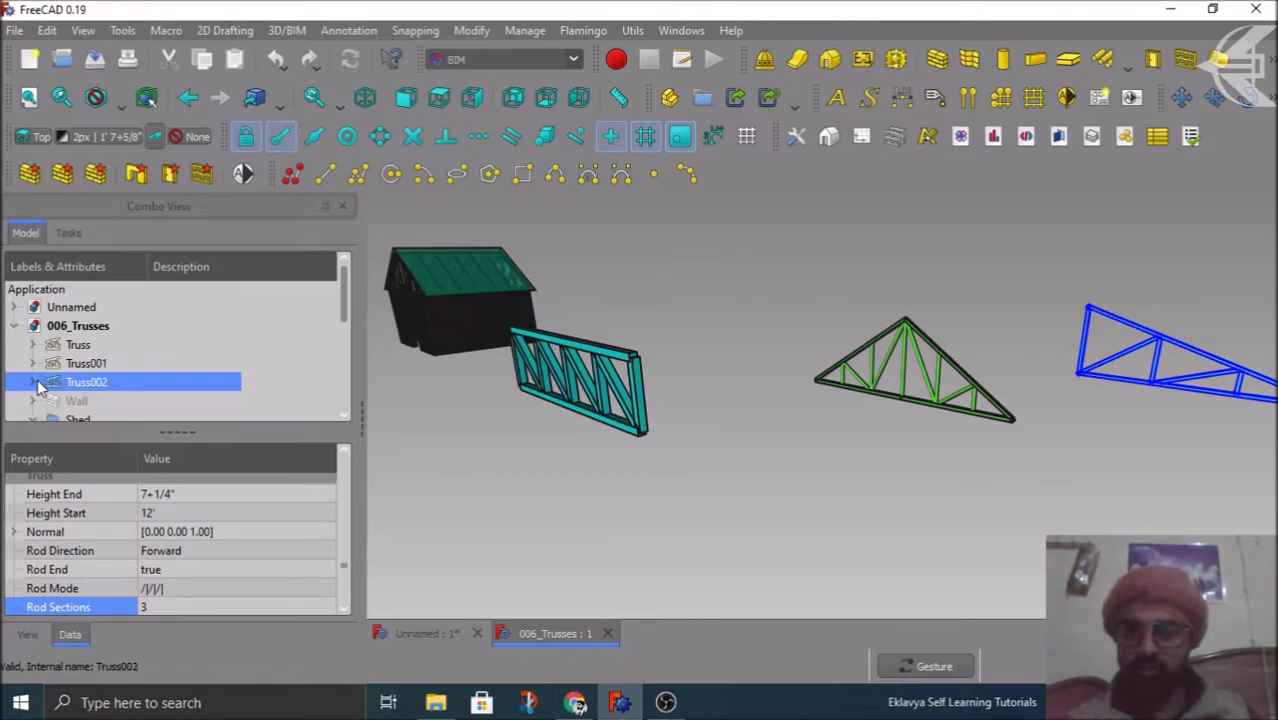
Step: Expand the three trusses and select the Line001 base line under Truss001 and Truss002
left_click(34, 383)
left_click(33, 365)
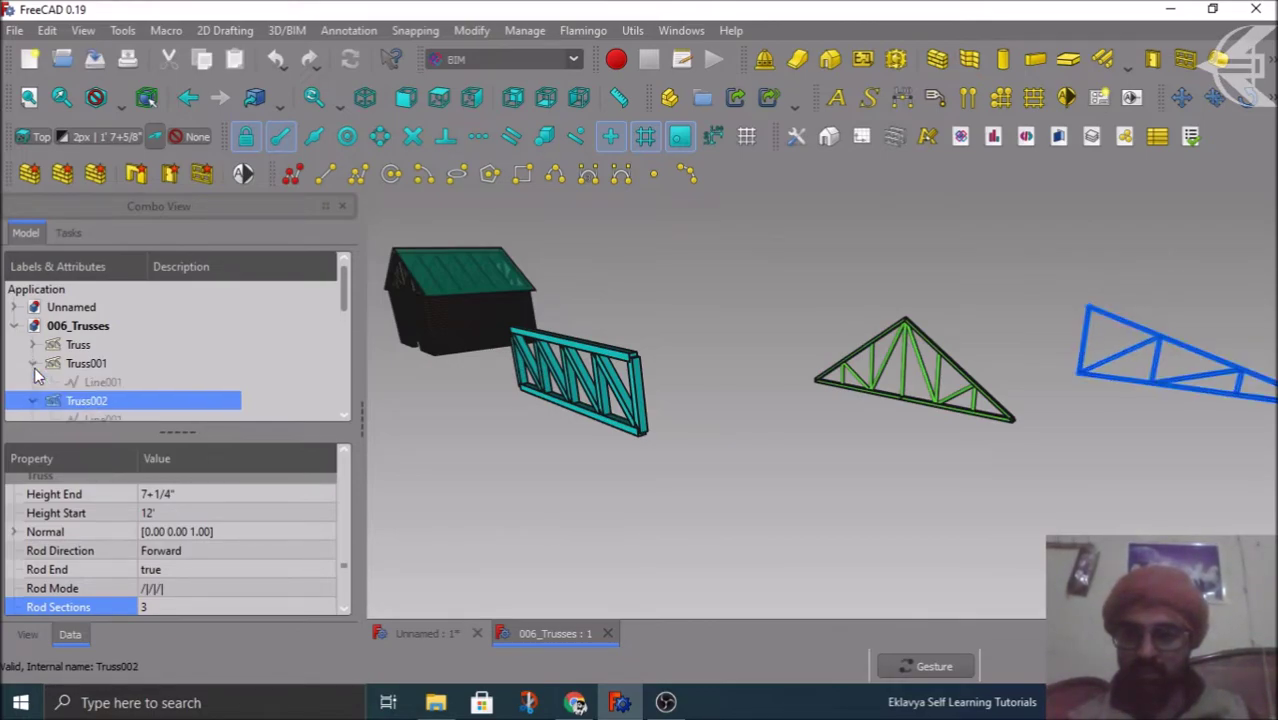
left_click(34, 345)
scroll(43, 356, "down", 1)
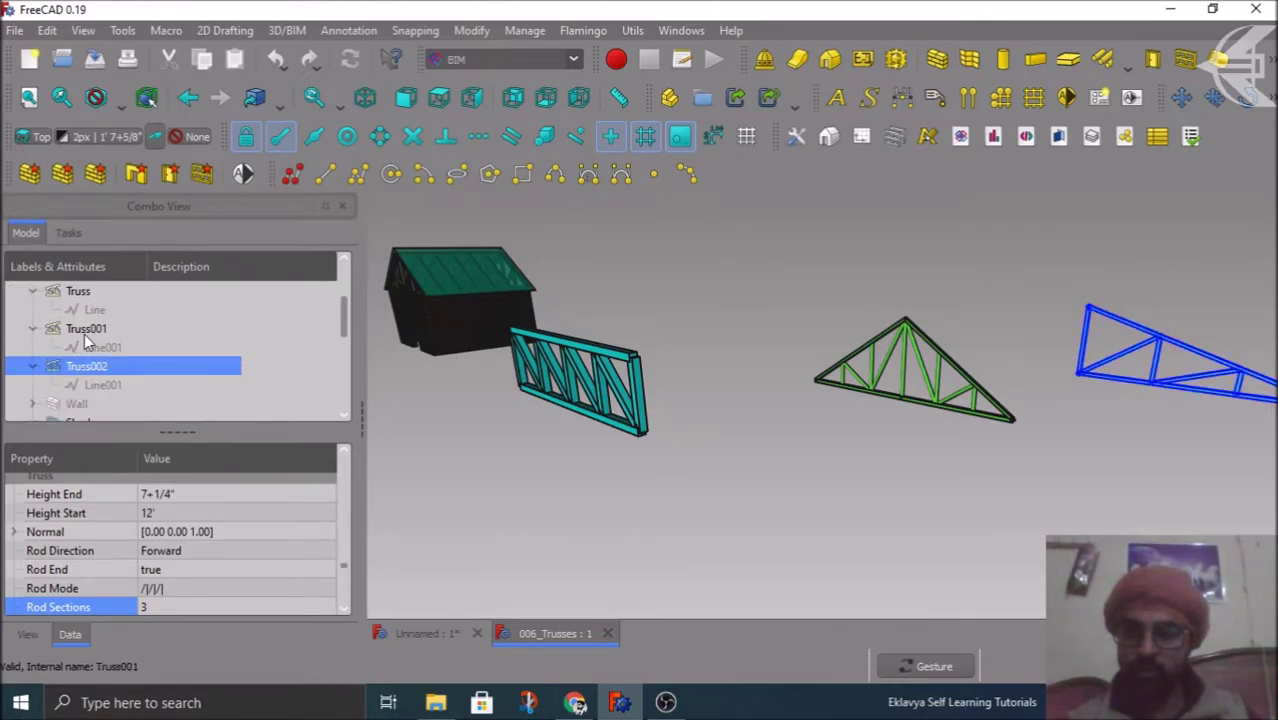
left_click(84, 334)
left_click(95, 366)
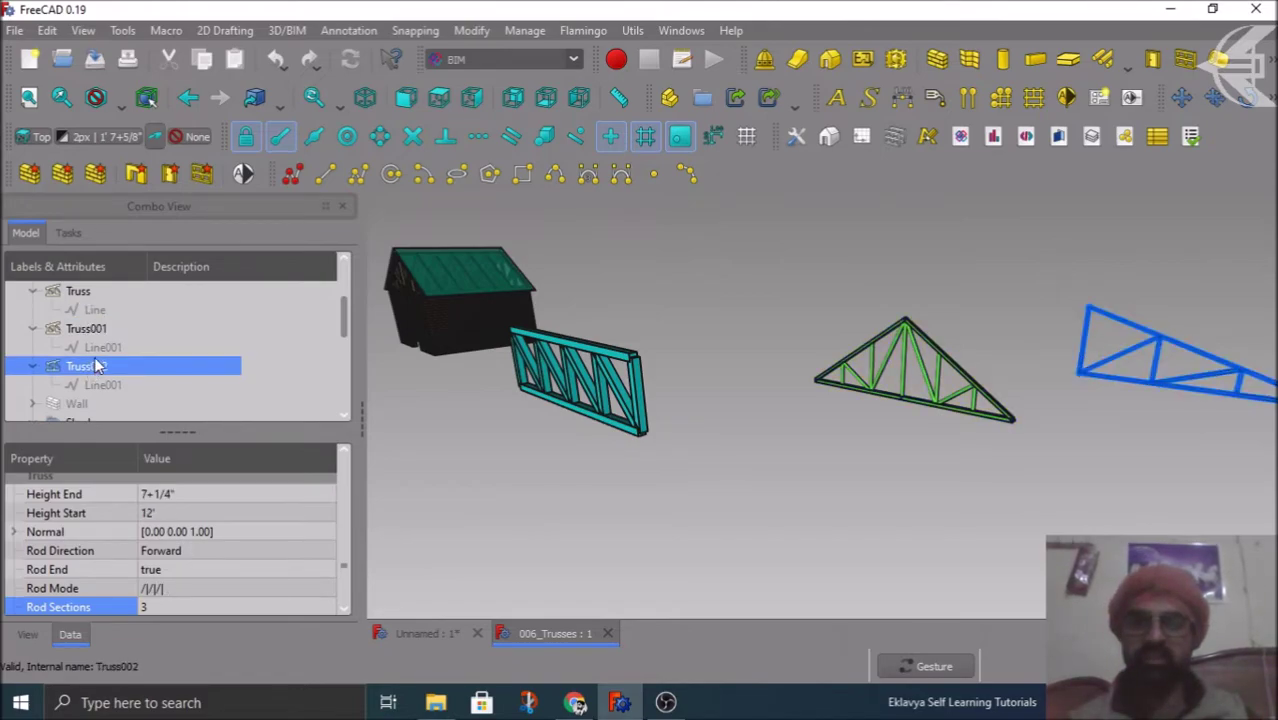
left_click(100, 347)
left_click(104, 385)
left_click(104, 349)
Step: In Top view, move Line001's end point further right, lengthening both trusses
double_click(103, 350)
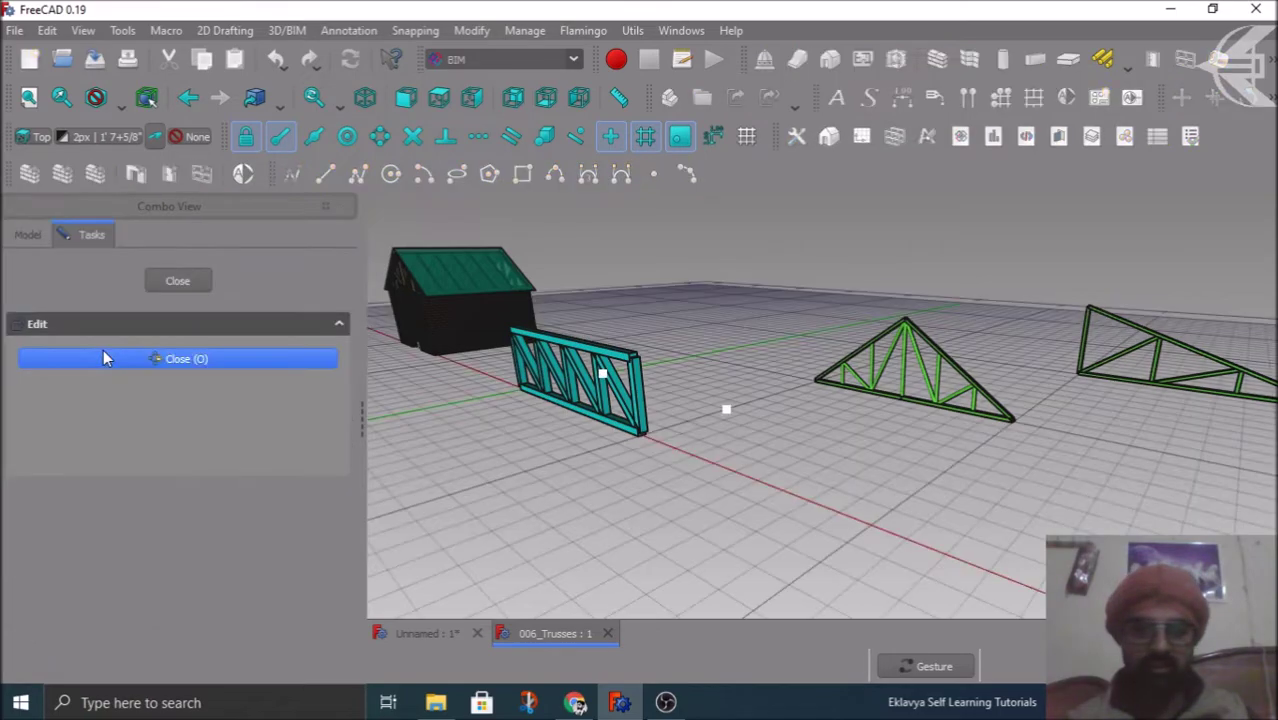
left_click(438, 97)
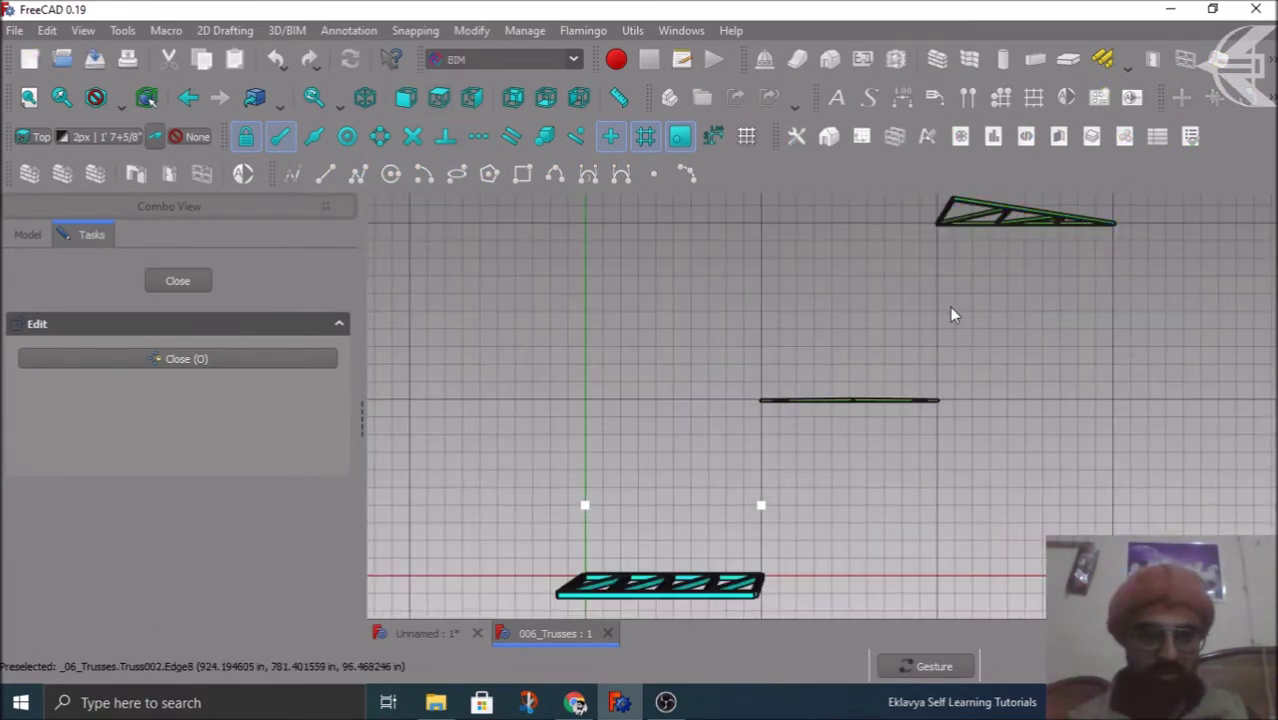
left_click(762, 505)
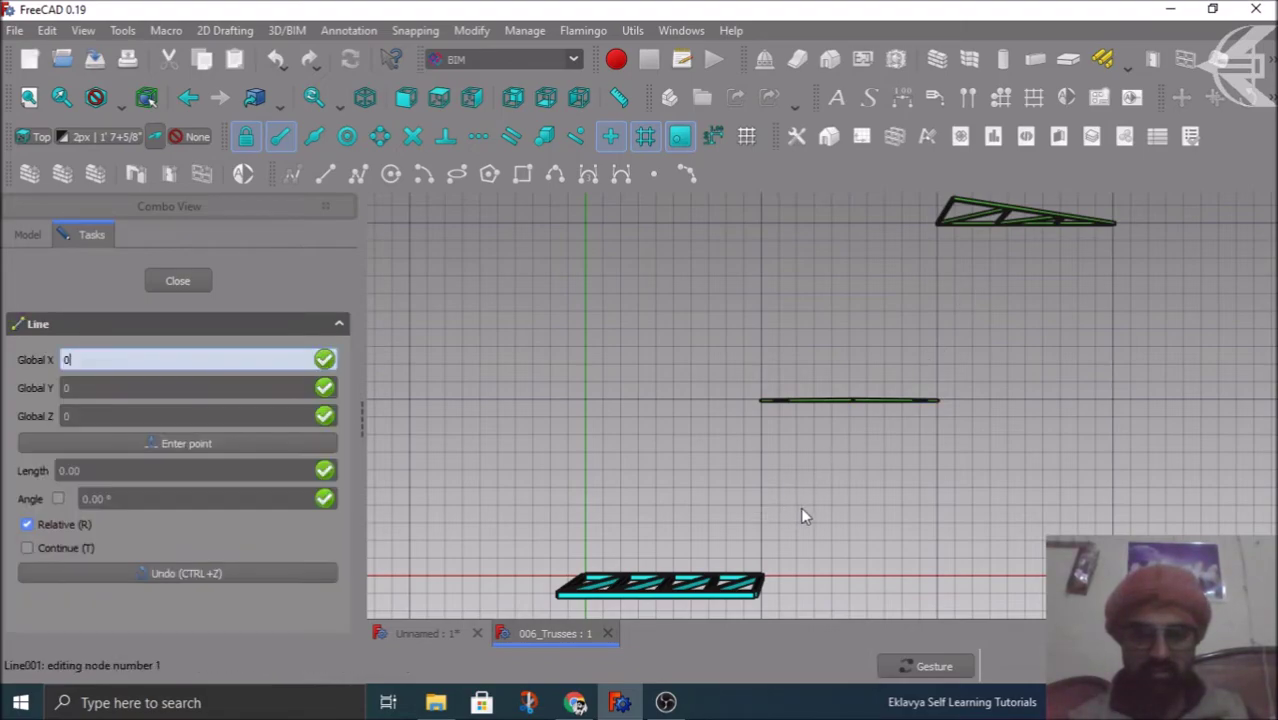
left_click(881, 506)
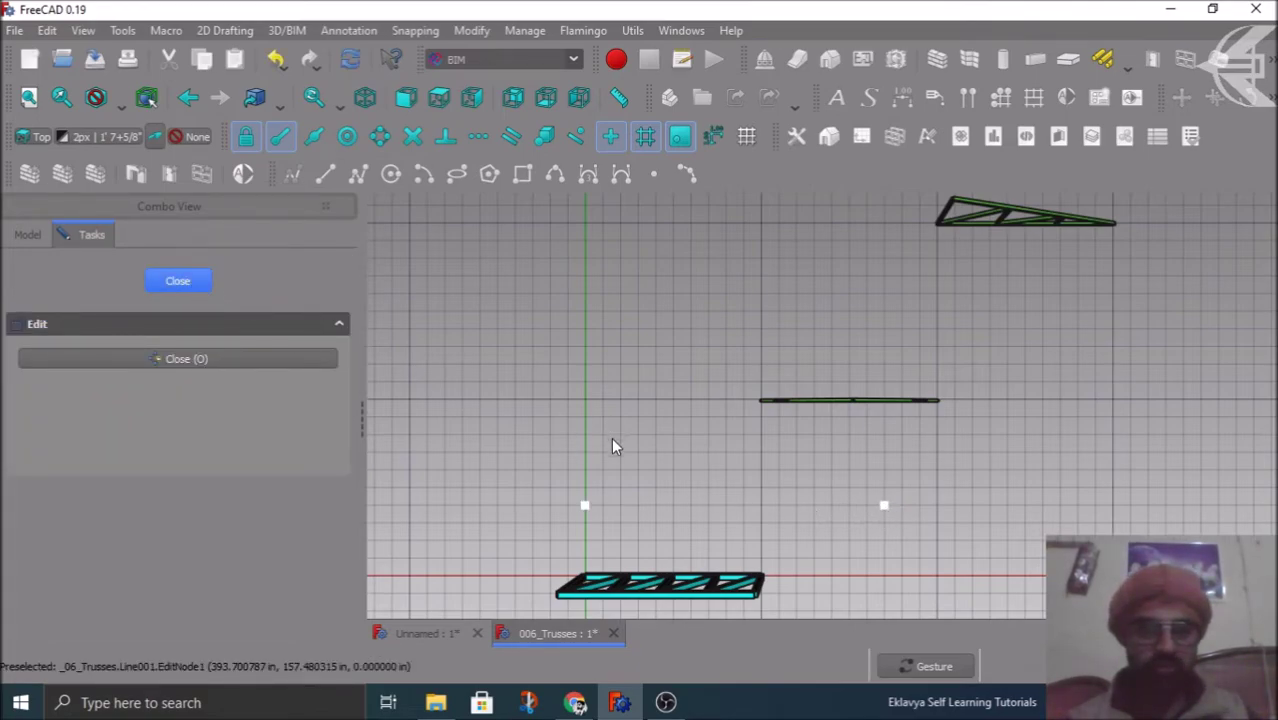
left_click(180, 283)
mouse_move(617, 488)
left_mouse_down()
mouse_move(807, 473)
mouse_move(811, 361)
left_mouse_up()
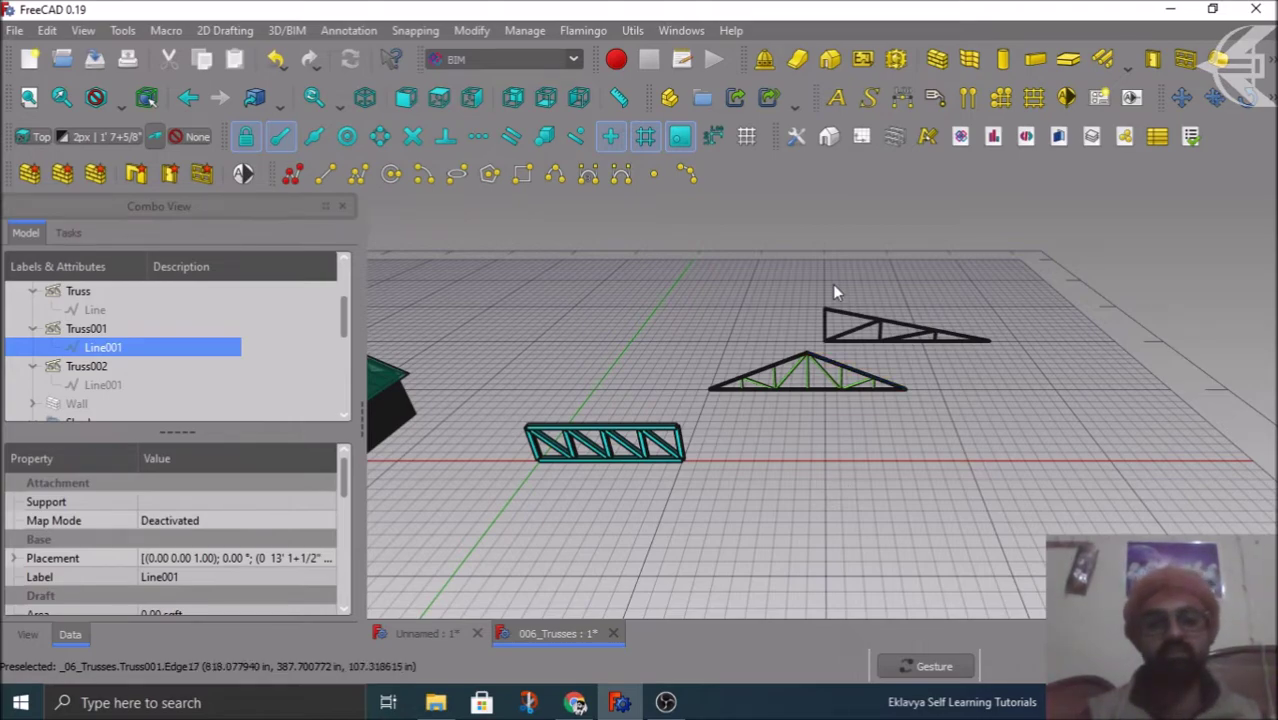
scroll(946, 396, "up", 2)
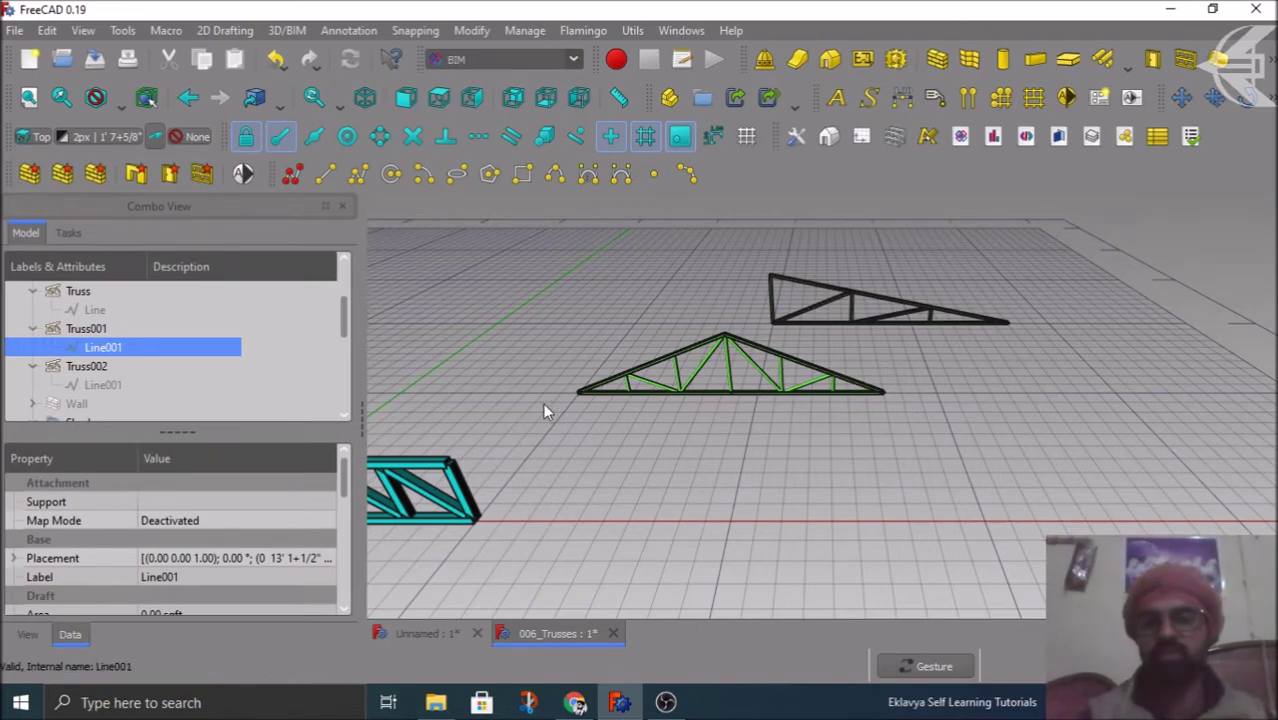
scroll(616, 432, "down", 1)
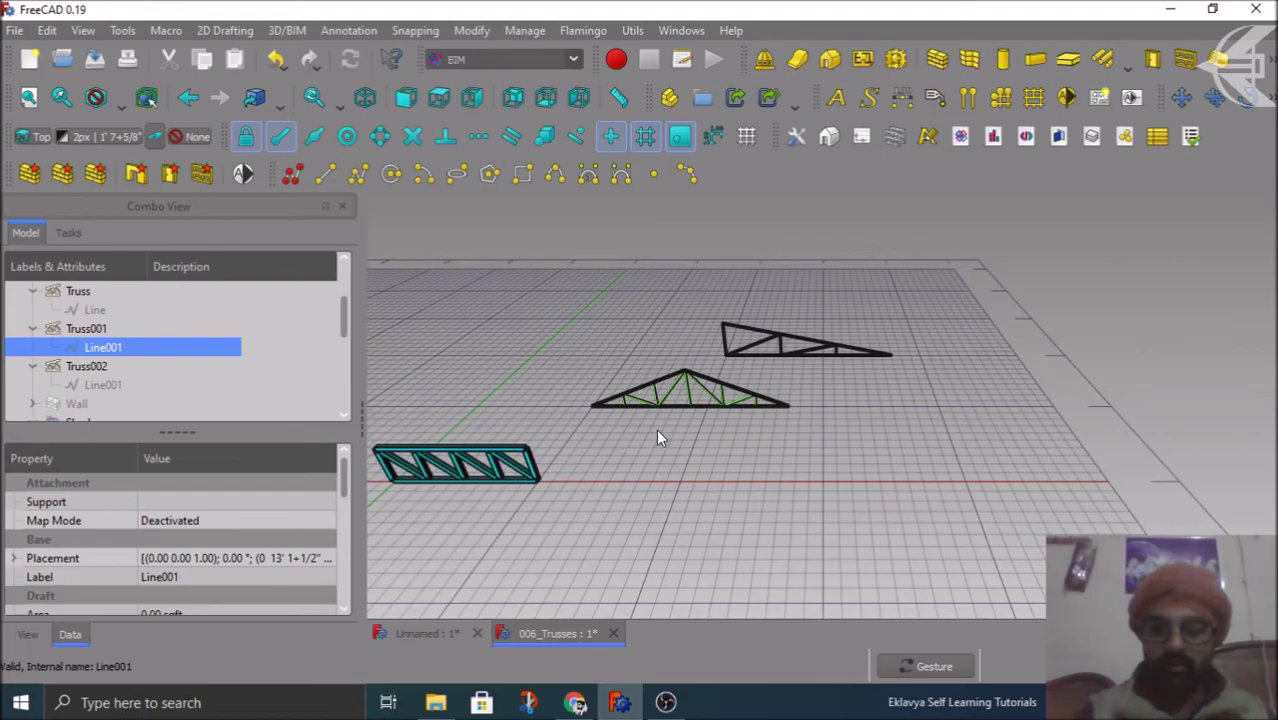
scroll(656, 431, "down", 1)
scroll(622, 470, "down", 1)
scroll(488, 462, "up", 1)
scroll(491, 462, "up", 2)
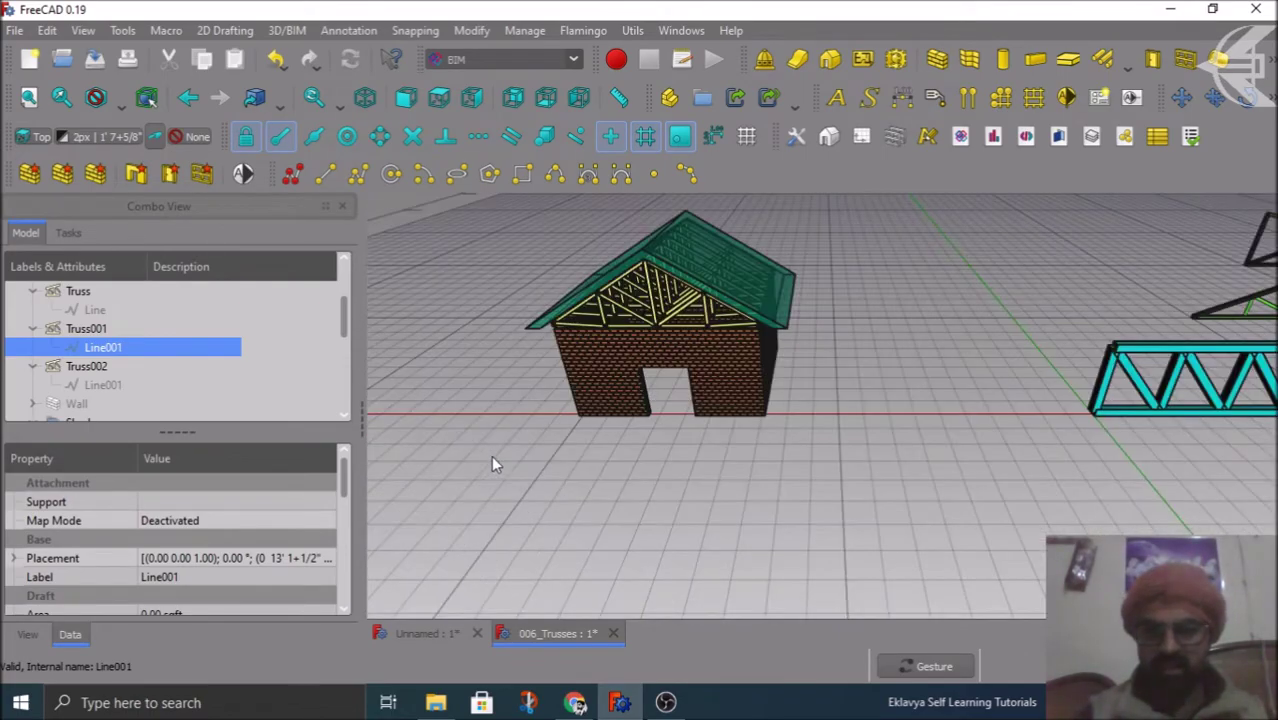
mouse_move(491, 462)
left_mouse_down()
mouse_move(623, 442)
mouse_move(677, 415)
left_mouse_up()
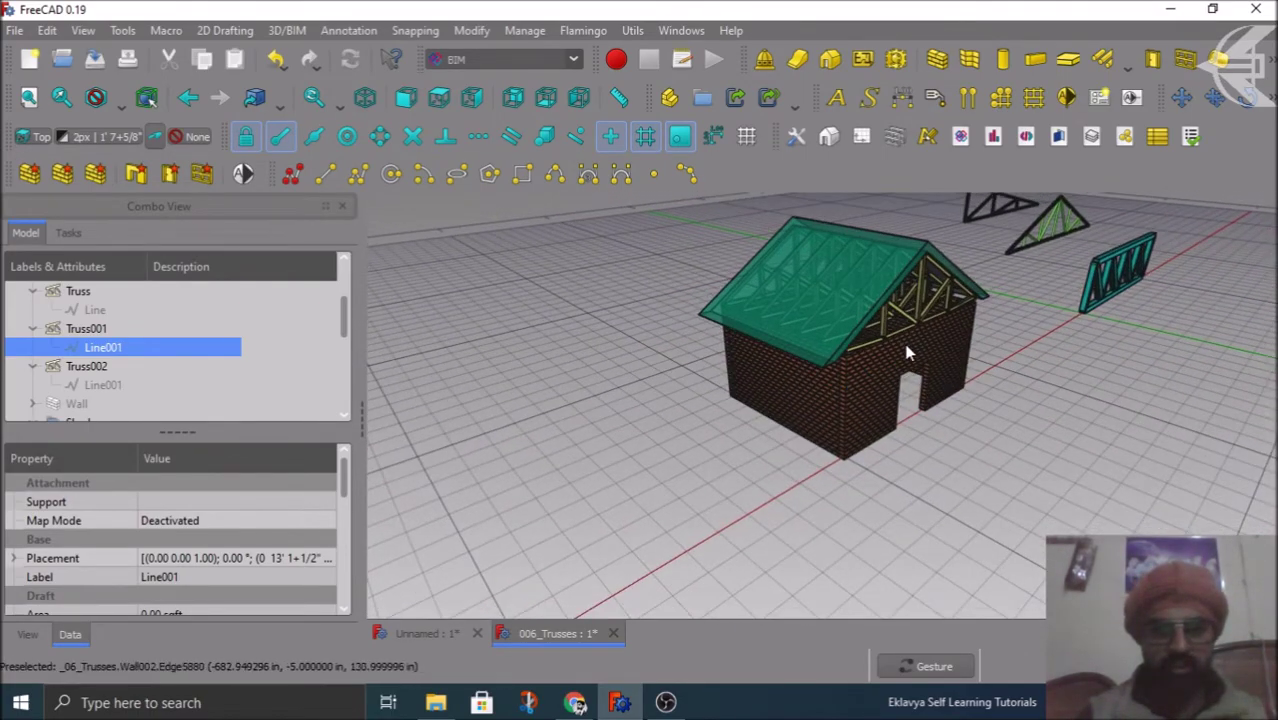
scroll(935, 272, "up", 2)
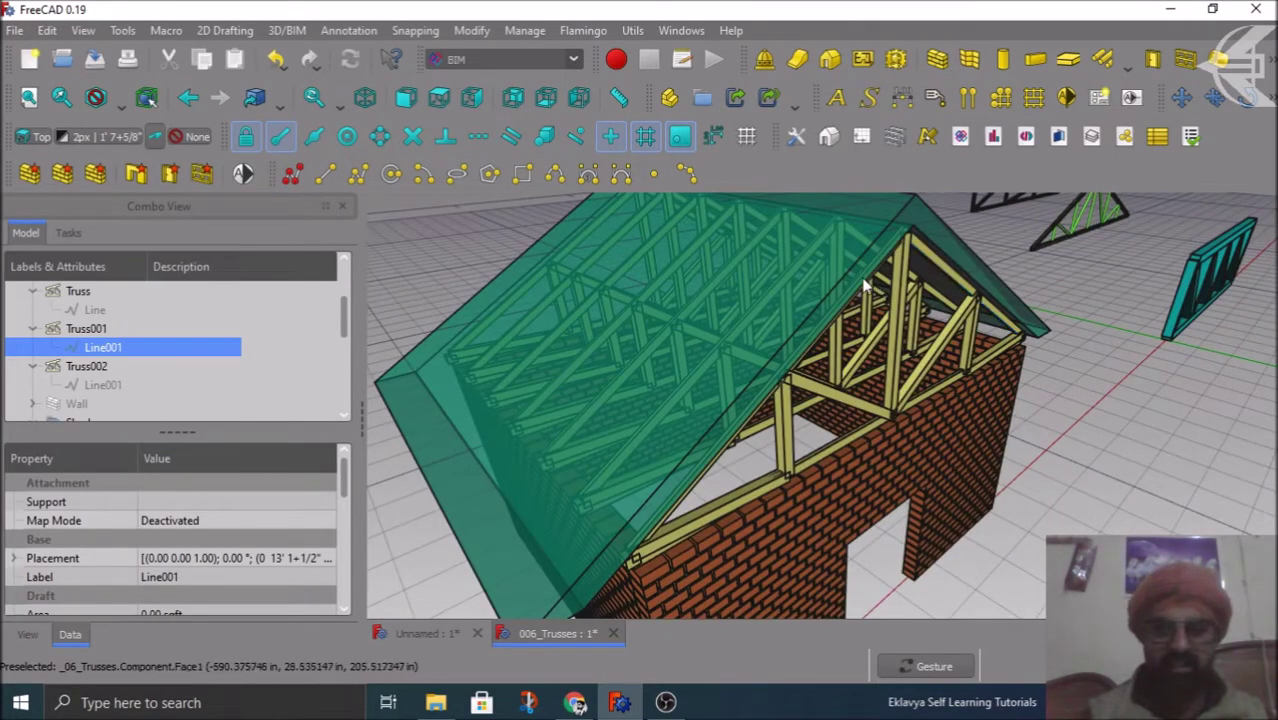
left_click(815, 279)
key("space")
scroll(818, 287, "down", 3)
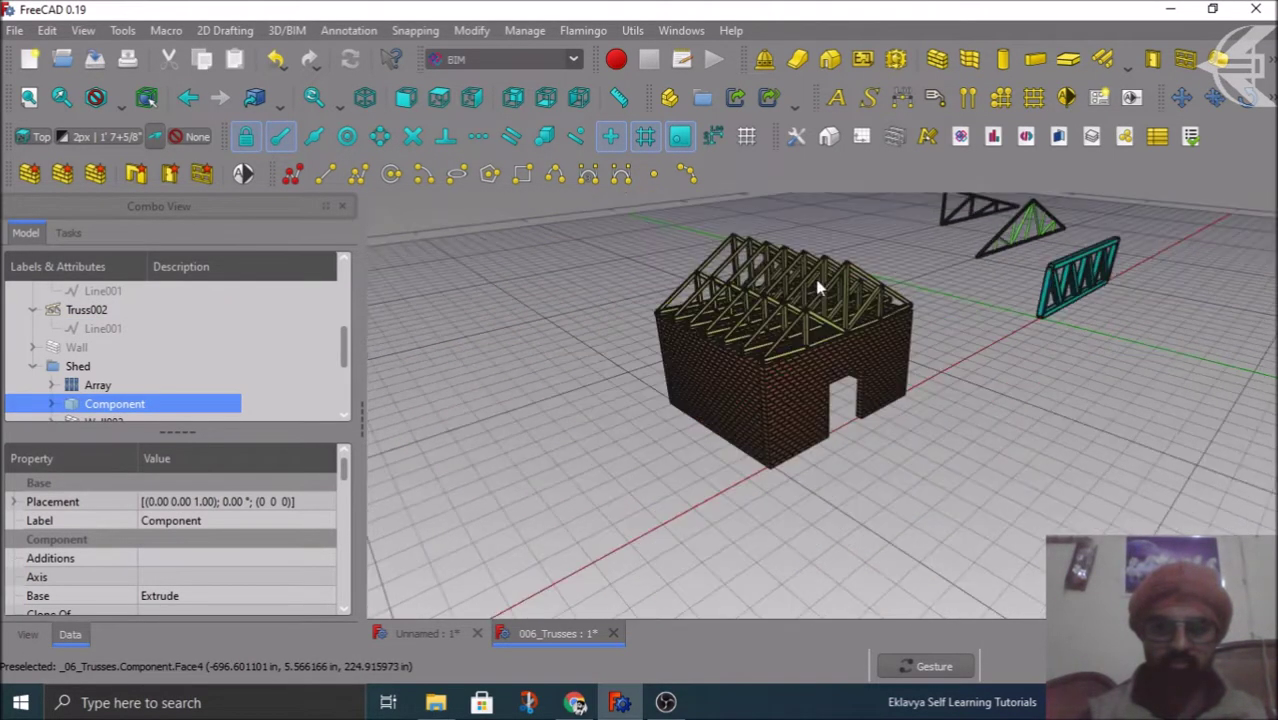
mouse_move(662, 428)
left_mouse_down()
mouse_move(799, 442)
mouse_move(699, 442)
left_mouse_up()
scroll(802, 399, "up", 3)
scroll(799, 337, "up", 3)
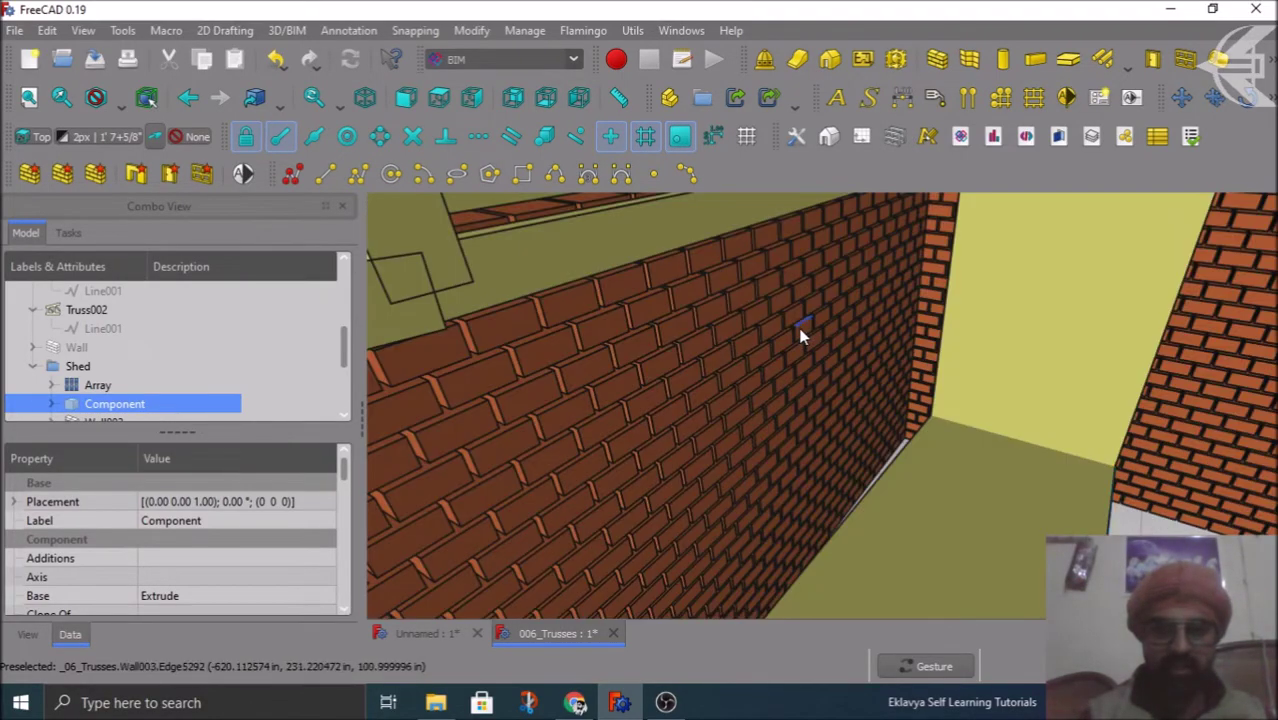
scroll(799, 337, "down", 5)
mouse_move(799, 337)
left_mouse_down()
mouse_move(837, 354)
mouse_move(540, 285)
left_mouse_up()
key("space")
scroll(540, 285, "down", 5)
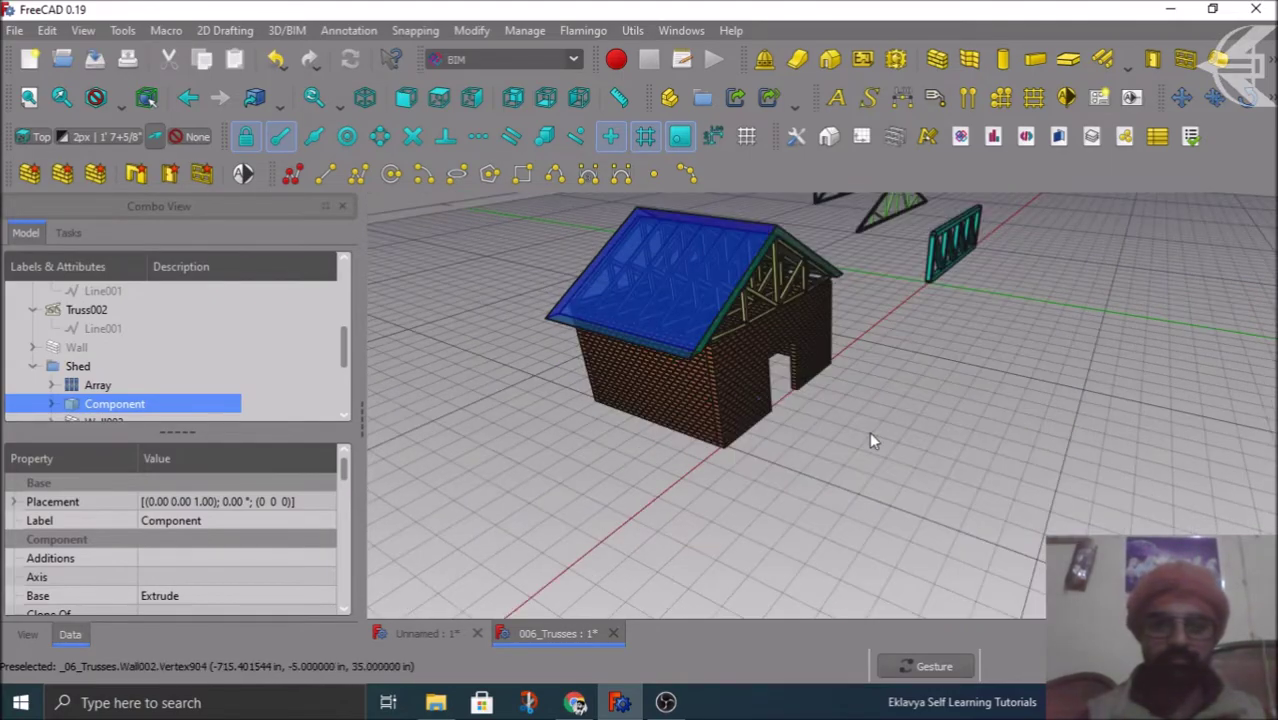
mouse_move(869, 431)
left_mouse_down()
mouse_move(759, 391)
mouse_move(800, 437)
left_mouse_up()
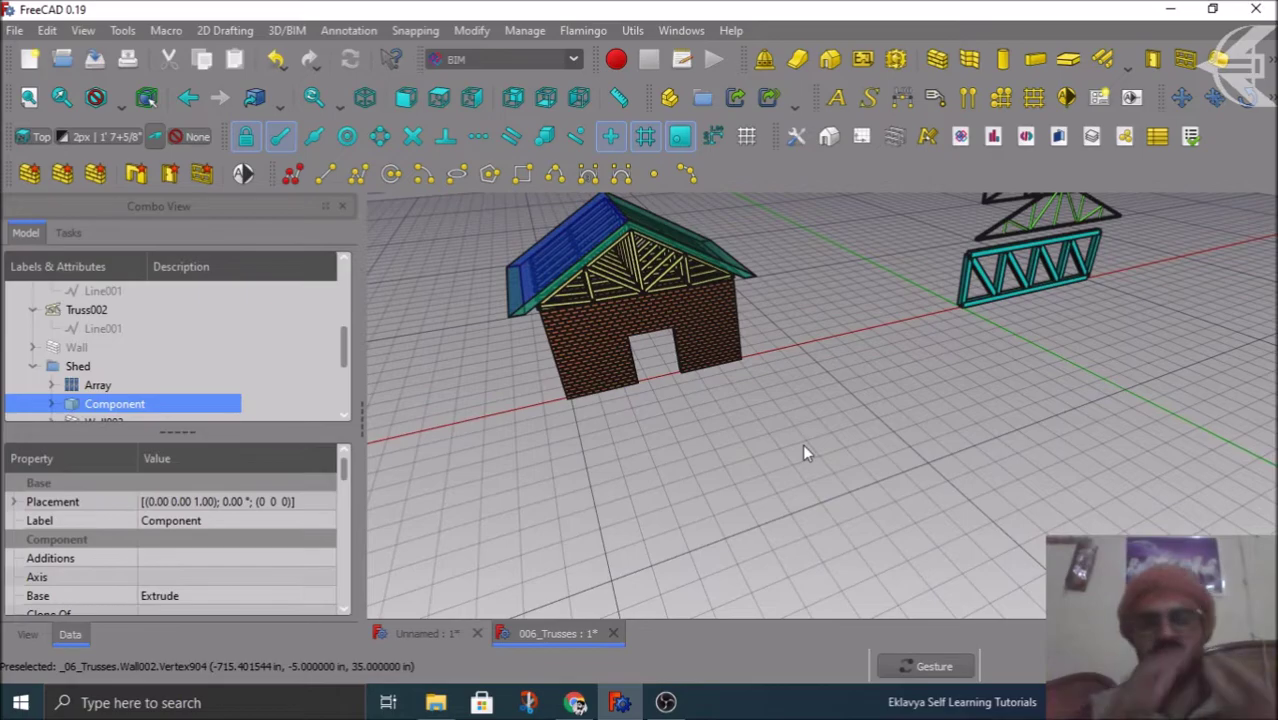
scroll(635, 295, "up", 3)
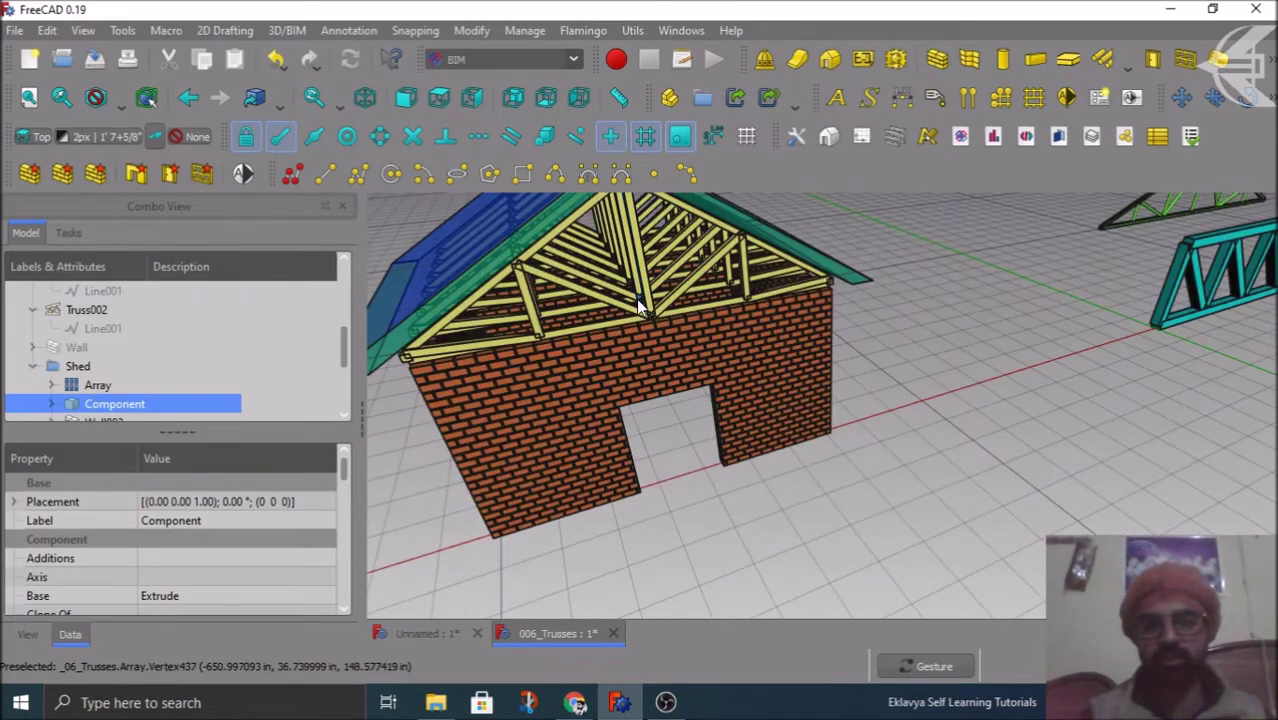
scroll(700, 320, "up", 3)
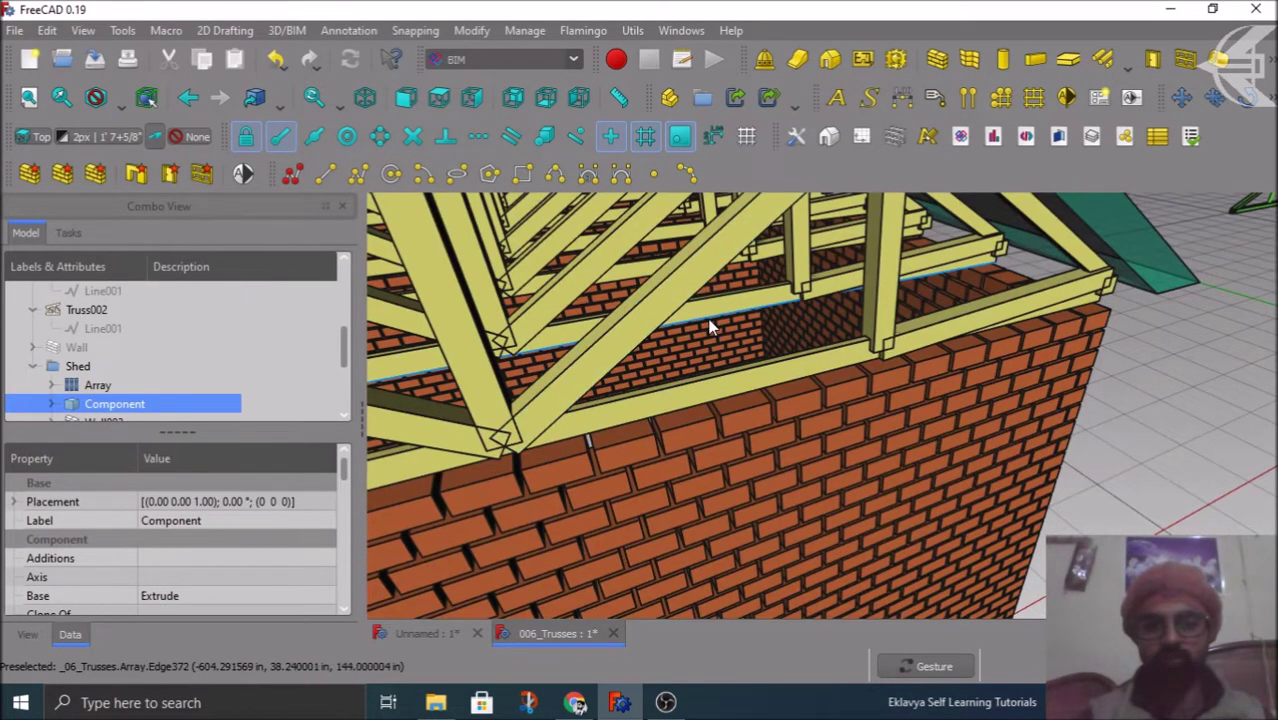
scroll(709, 327, "down", 3)
scroll(905, 478, "down", 3)
mouse_move(905, 478)
left_mouse_down()
mouse_move(656, 459)
mouse_move(990, 486)
mouse_move(891, 479)
mouse_move(623, 377)
left_mouse_up()
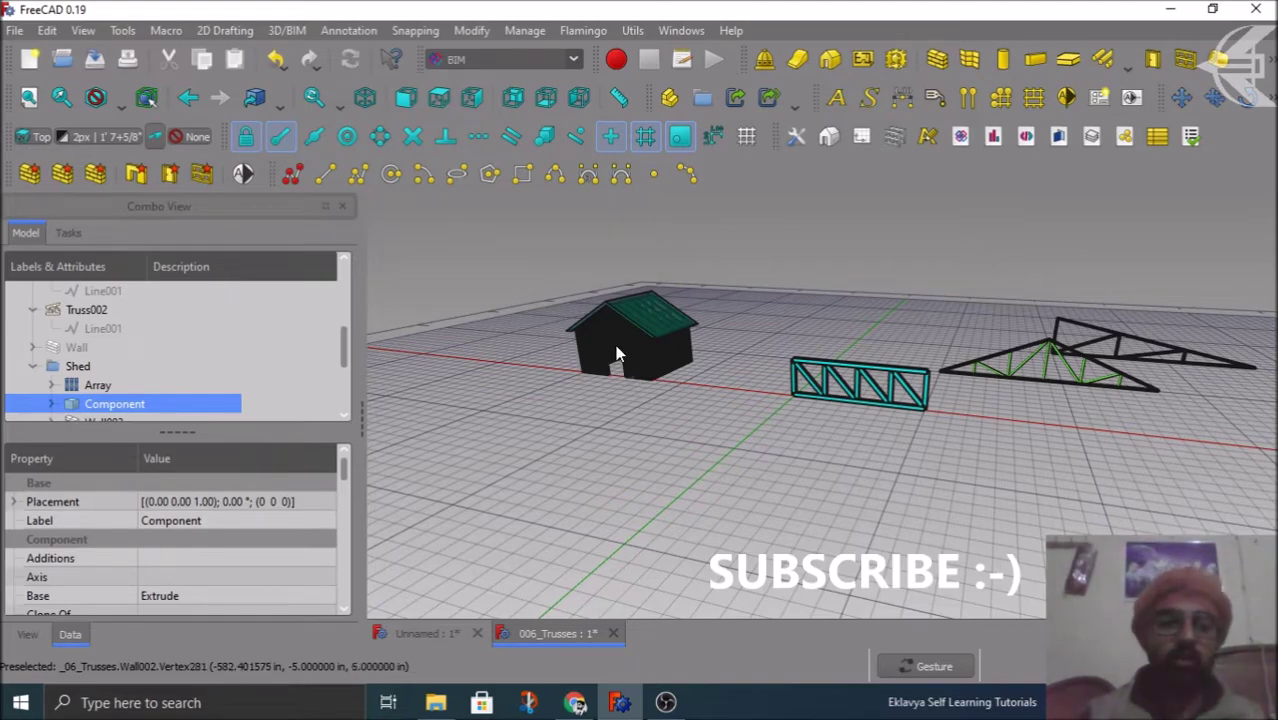
scroll(598, 344, "up", 4)
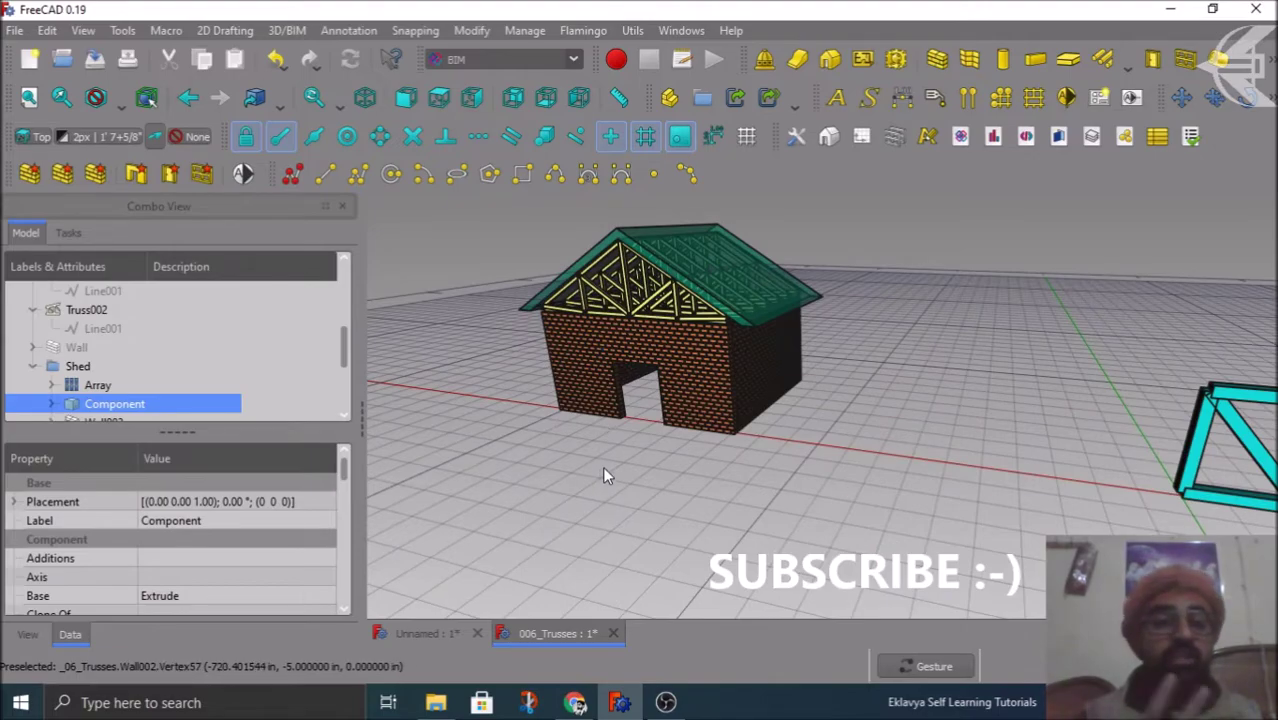
left_click_drag(683, 456, 879, 470)
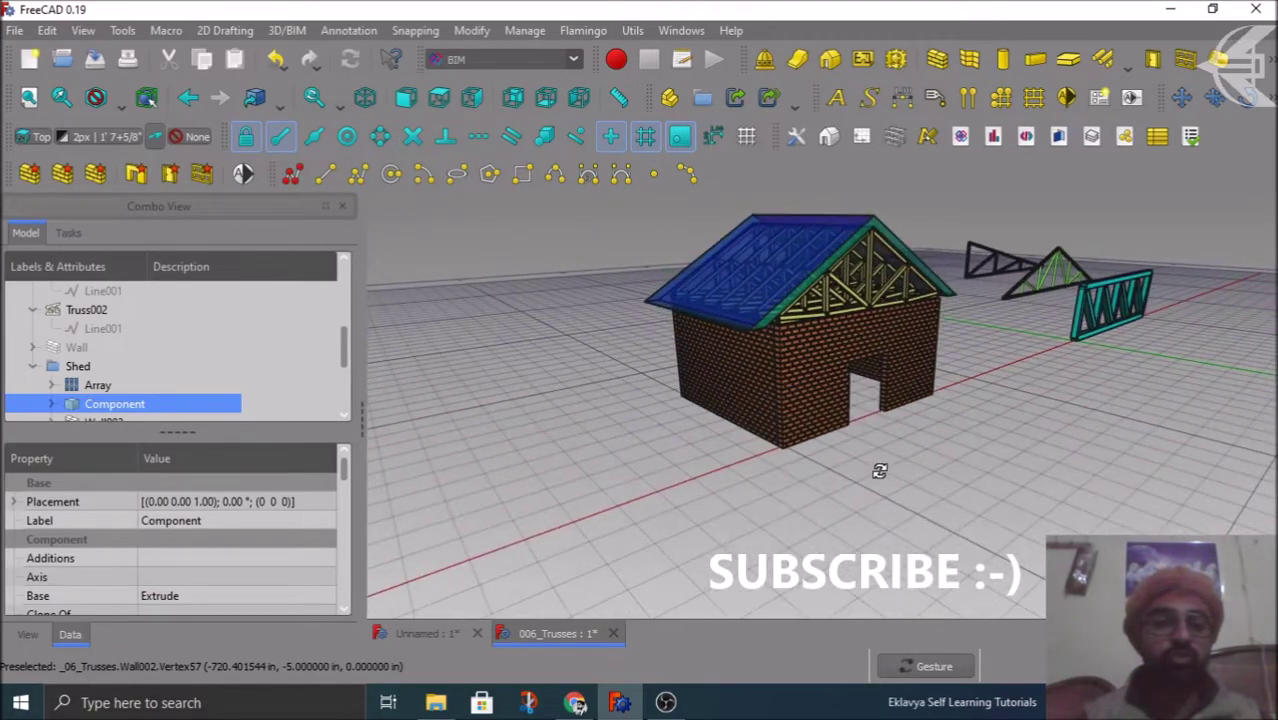
left_click_drag(816, 499, 901, 476)
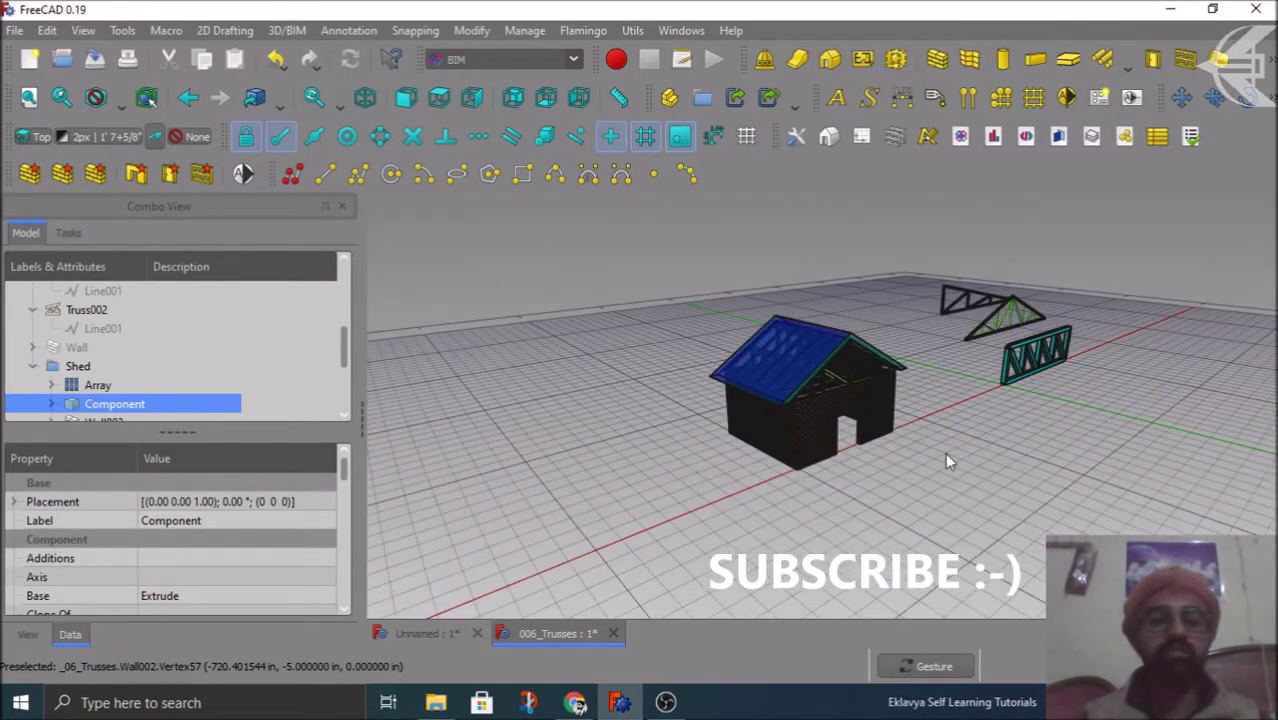